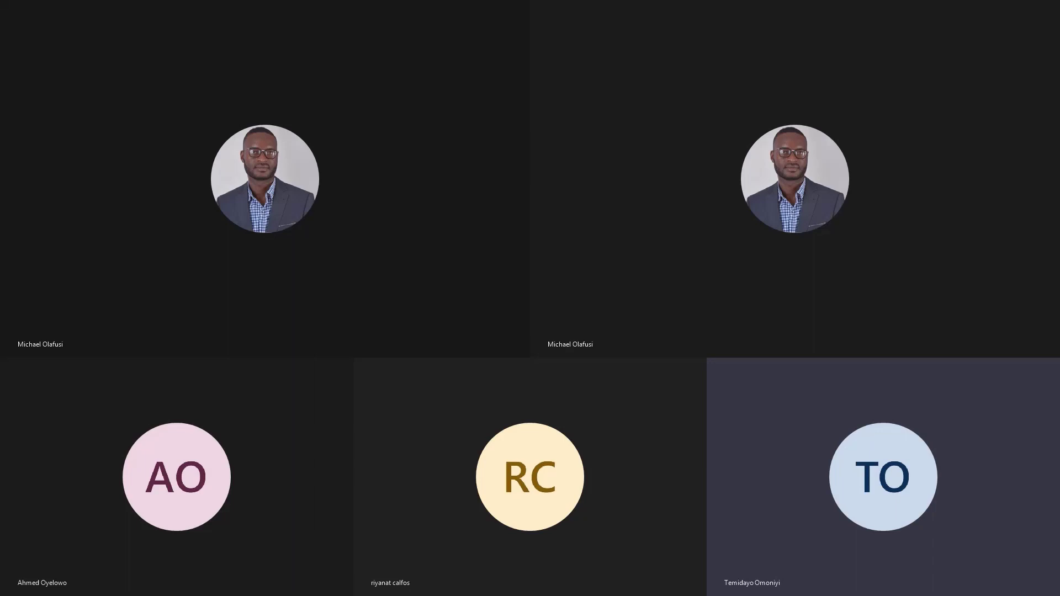
- Review the agenda, speaker profile and banner of the Index Columns Use Case Patterns event on its Meetup page
scroll(326, 323, "down", 1)
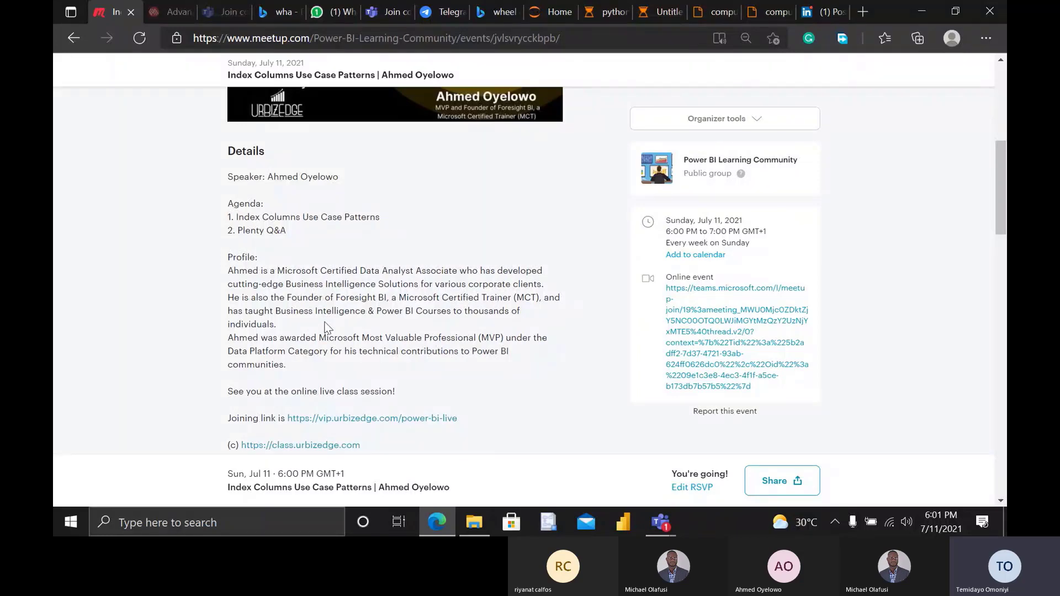
scroll(326, 328, "down", 3)
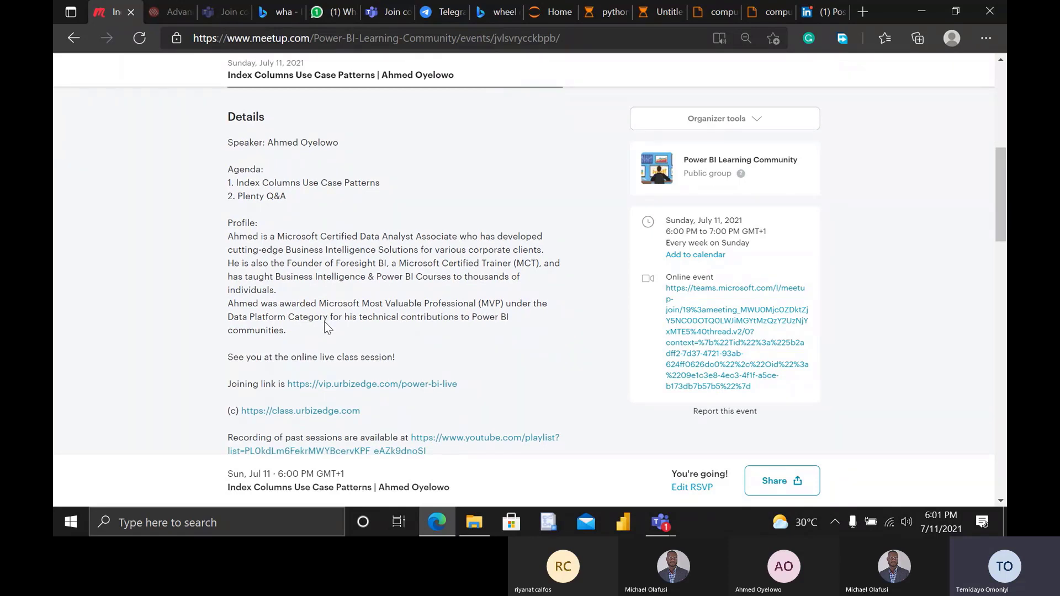
scroll(325, 328, "down", 2)
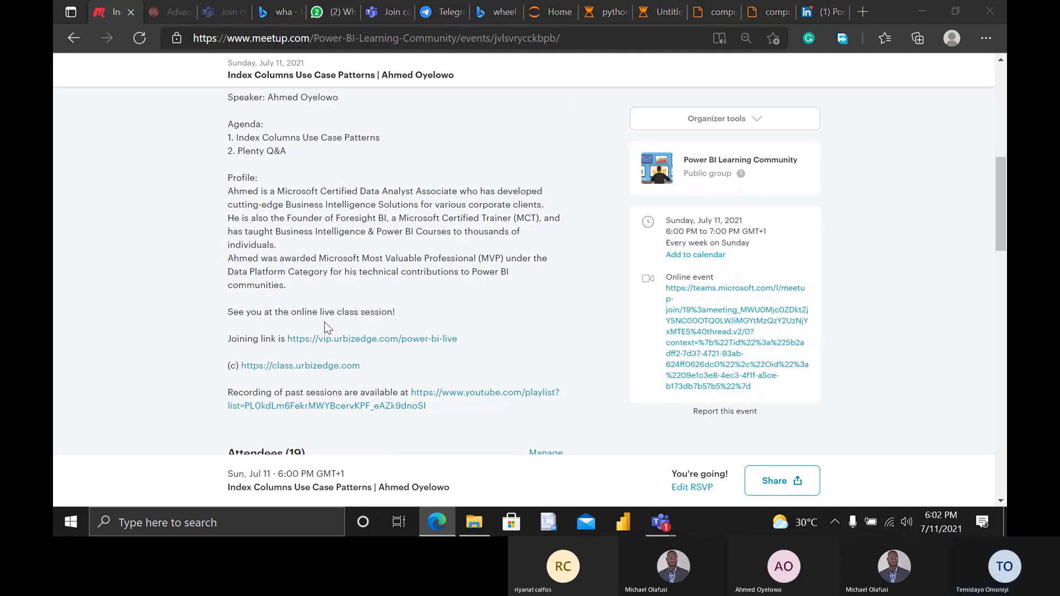
key("alt+Tab")
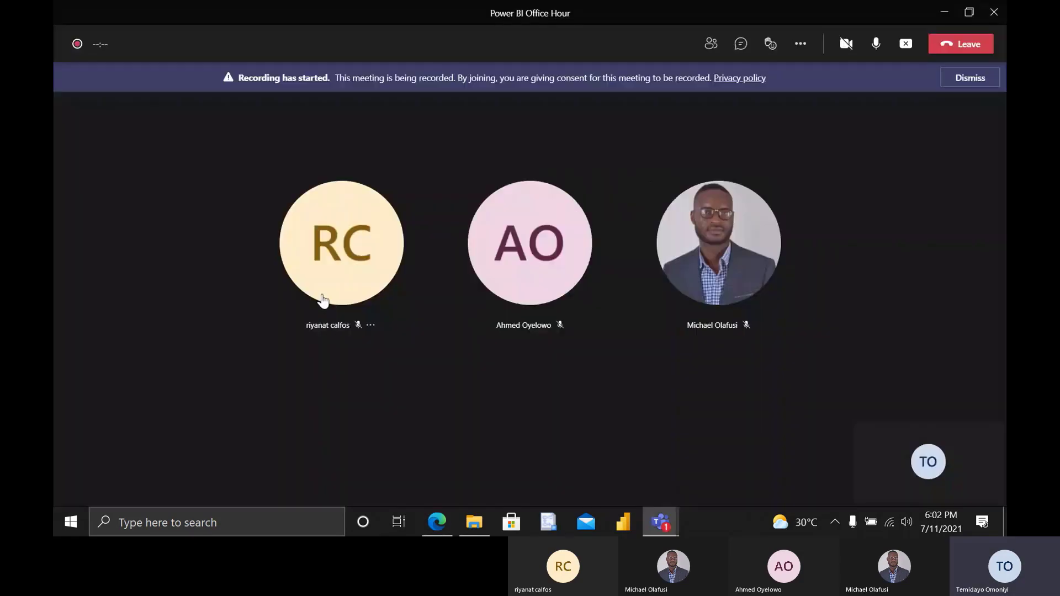
key("alt+Tab")
key("alt+Tab")
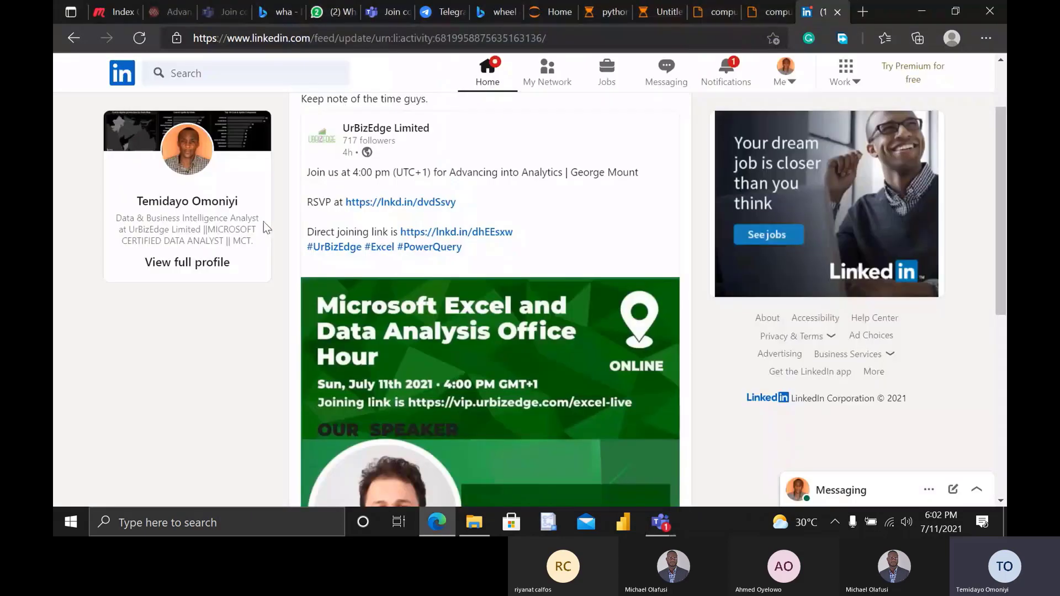
key("alt+Tab")
scroll(265, 220, "up", 6)
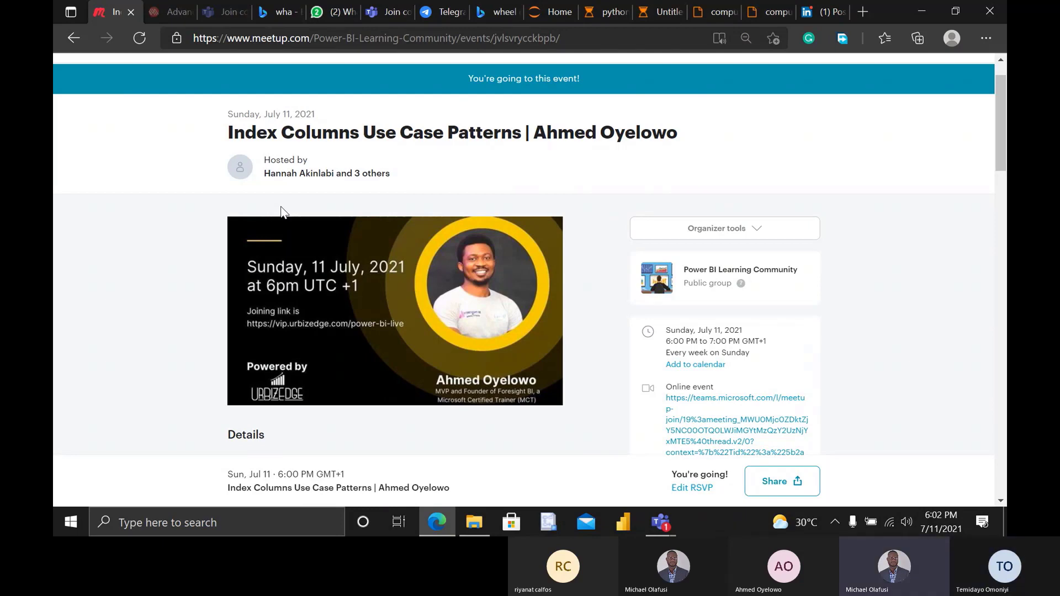
- Switch to the Power BI Office Hour meeting in Teams and stop sharing the screen
key("alt+Tab")
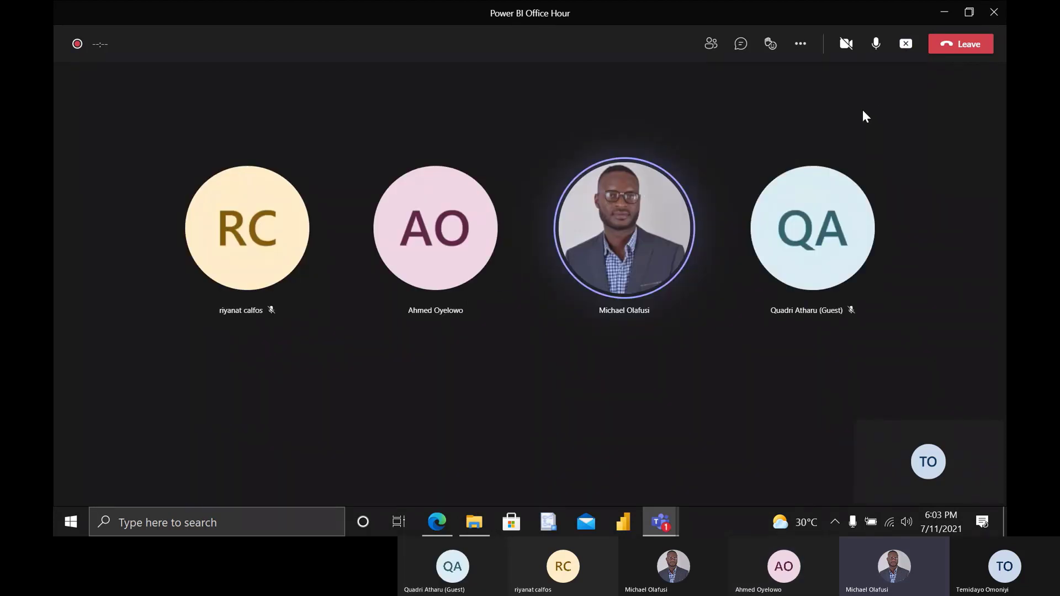
mouse_move(835, 184)
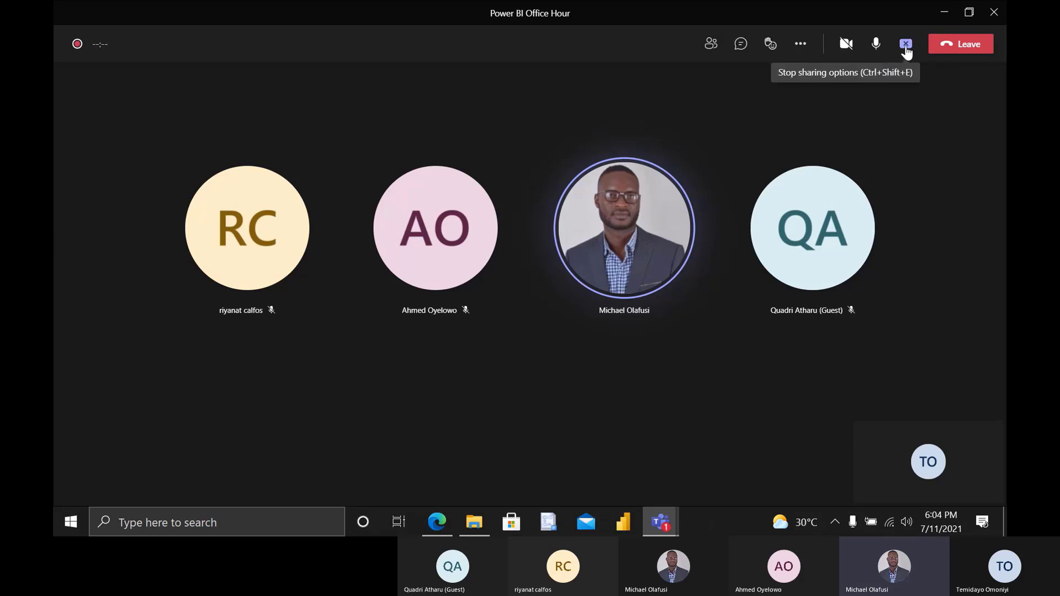
left_click(907, 46)
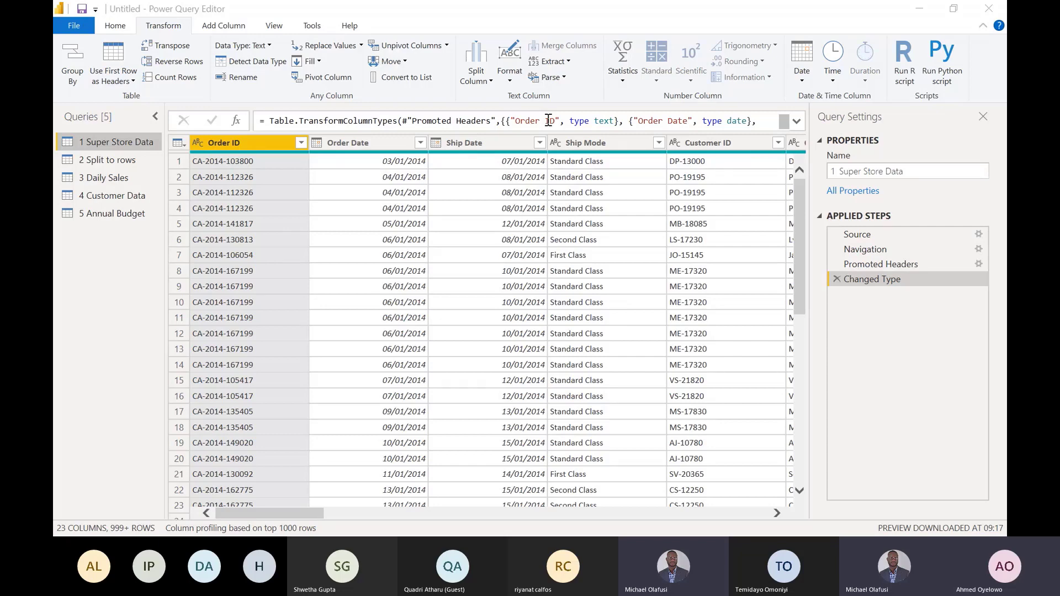
- Examine the 2 Split to rows query, comparing the delimited Category and Amount values of the first order
left_click(109, 166)
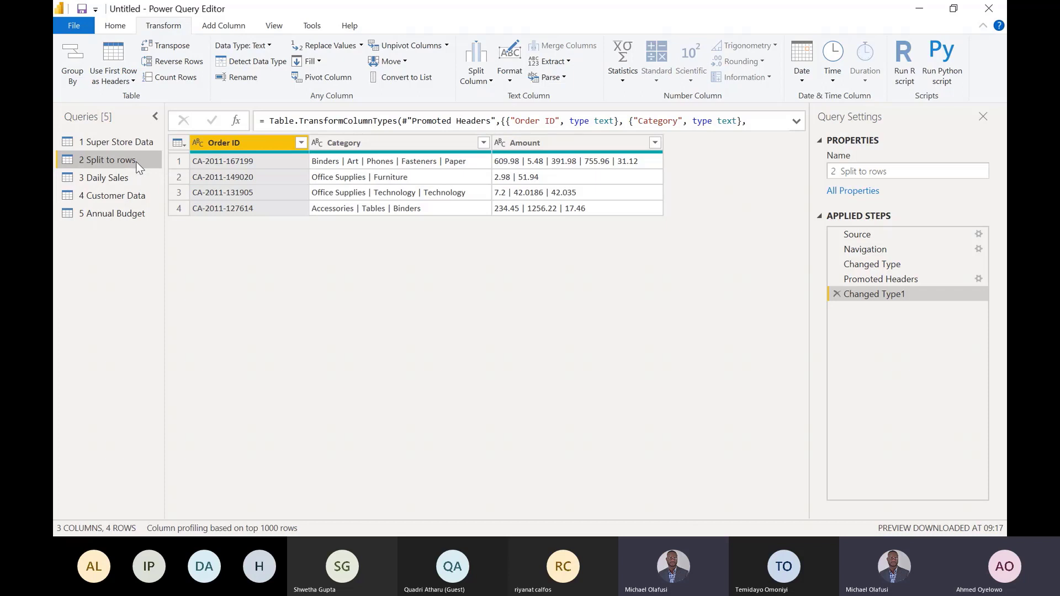
left_click(390, 148)
left_click(556, 147)
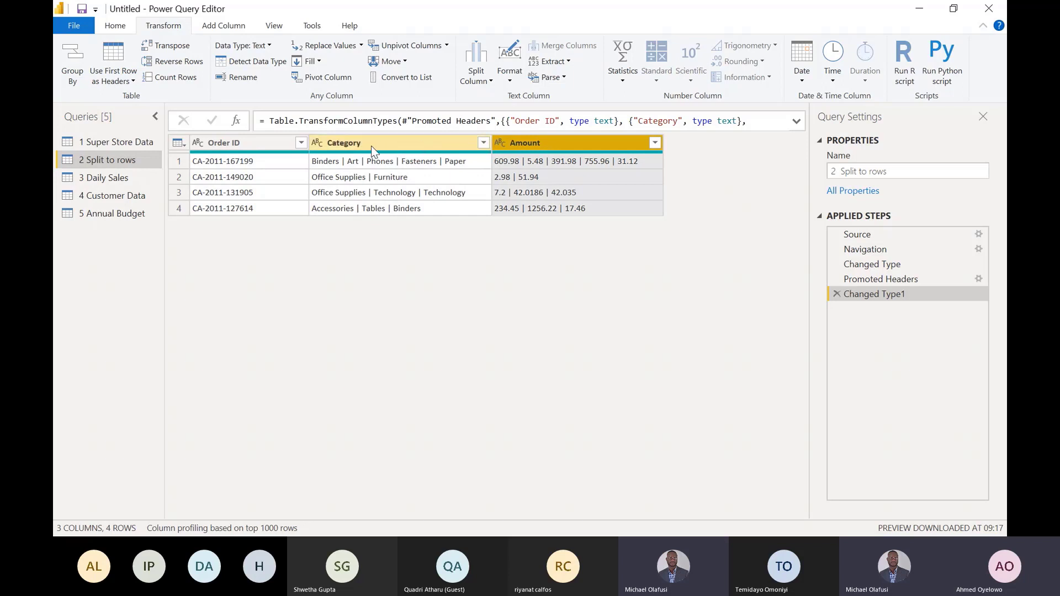
left_click(249, 165)
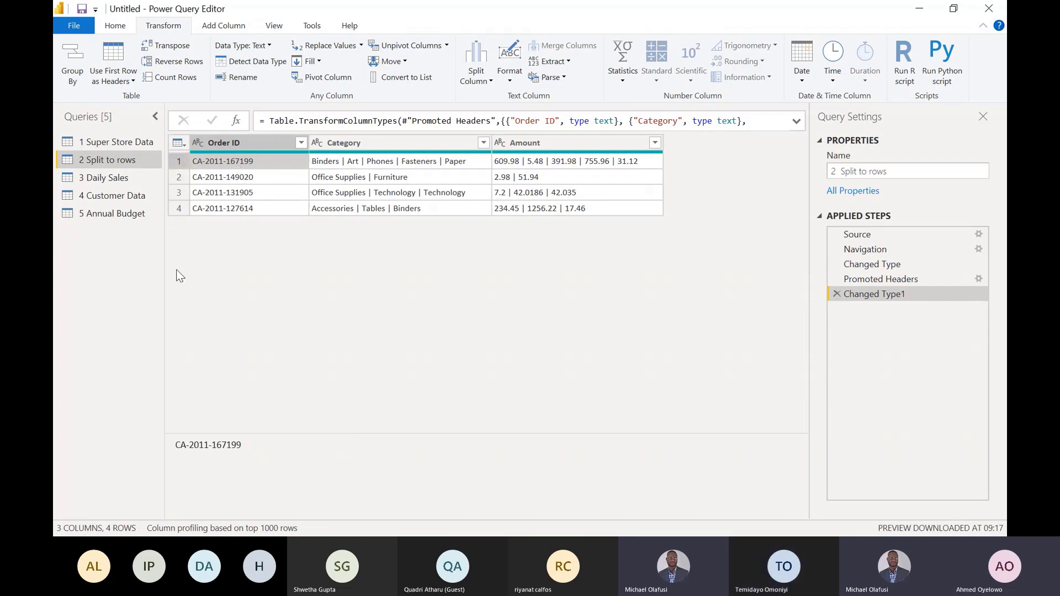
left_click(376, 164)
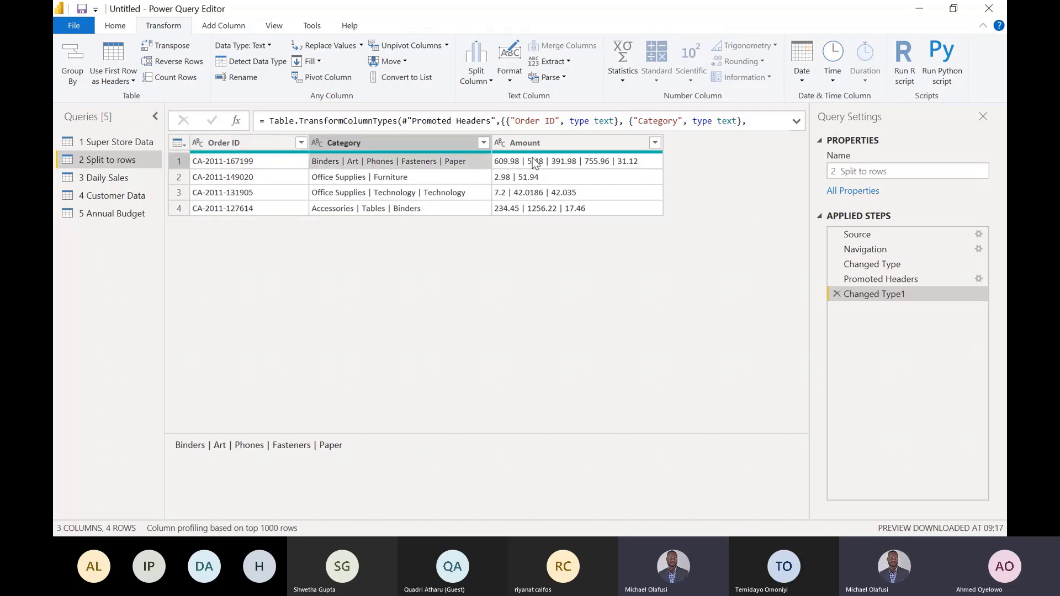
left_click(537, 164)
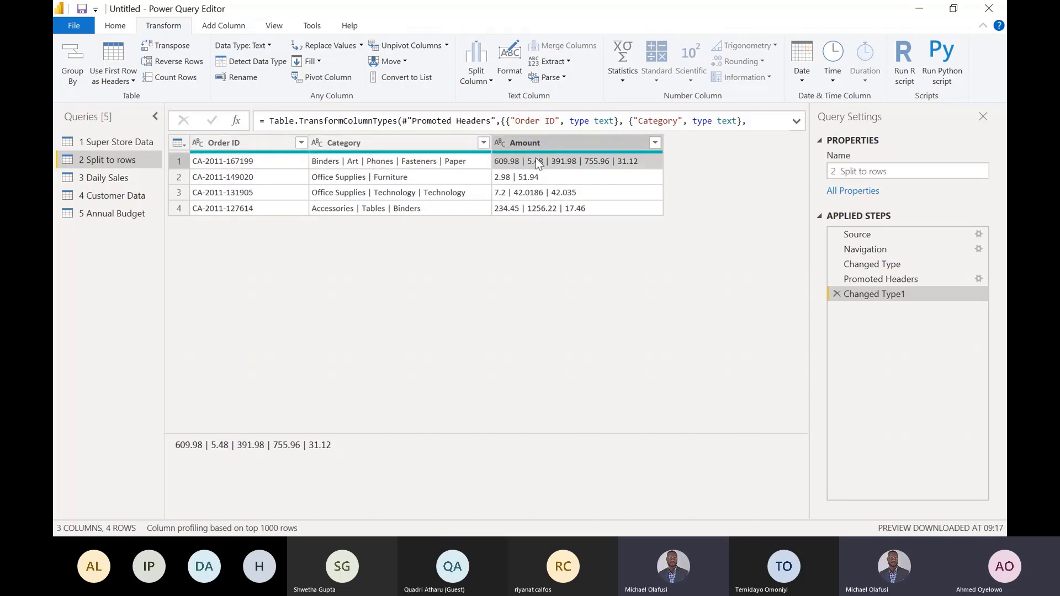
left_click(432, 164)
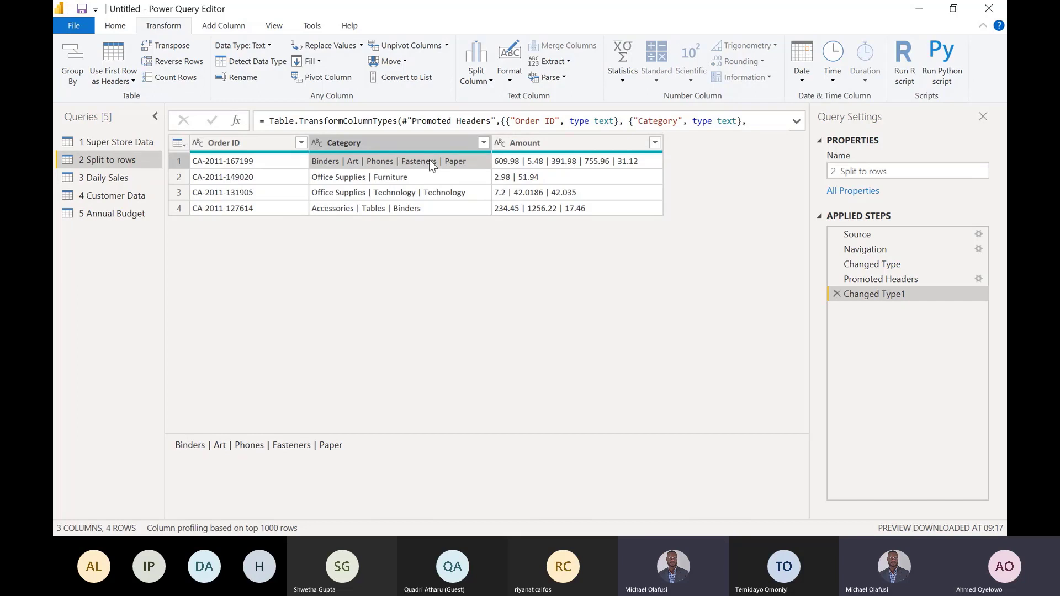
- Examine the Order Date values in the 3 Daily Sales query and the customer name entries in 4 Customer Data
left_click(118, 182)
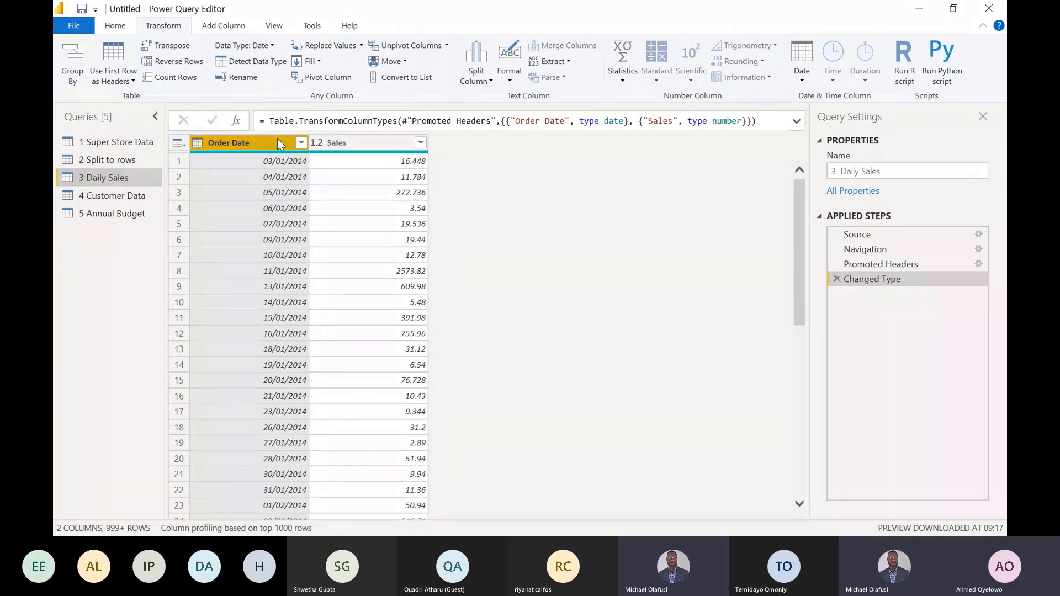
left_click(279, 161)
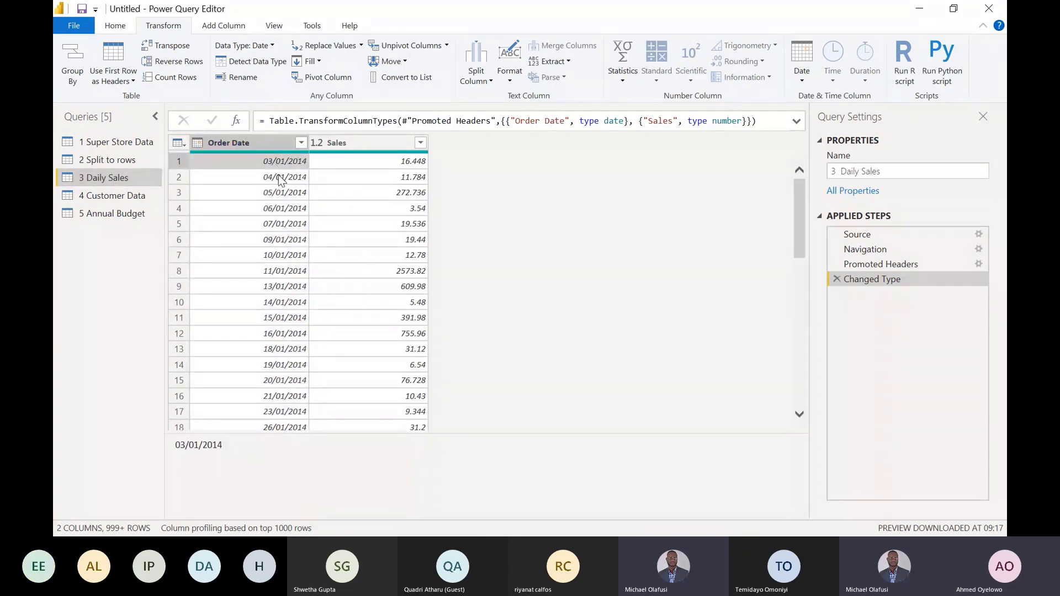
left_click(278, 177)
left_click(282, 190)
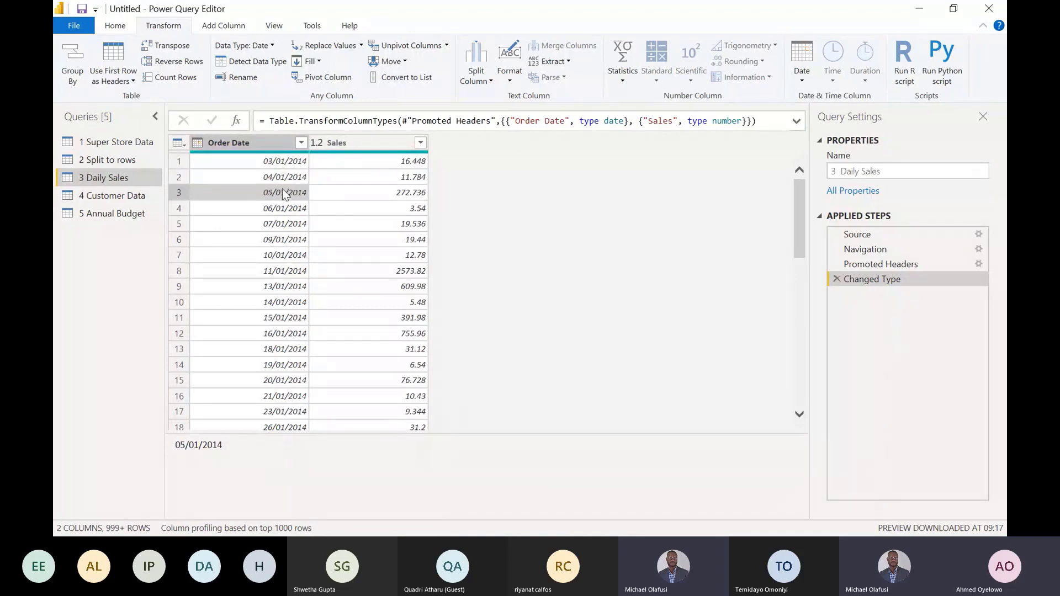
left_click(267, 148)
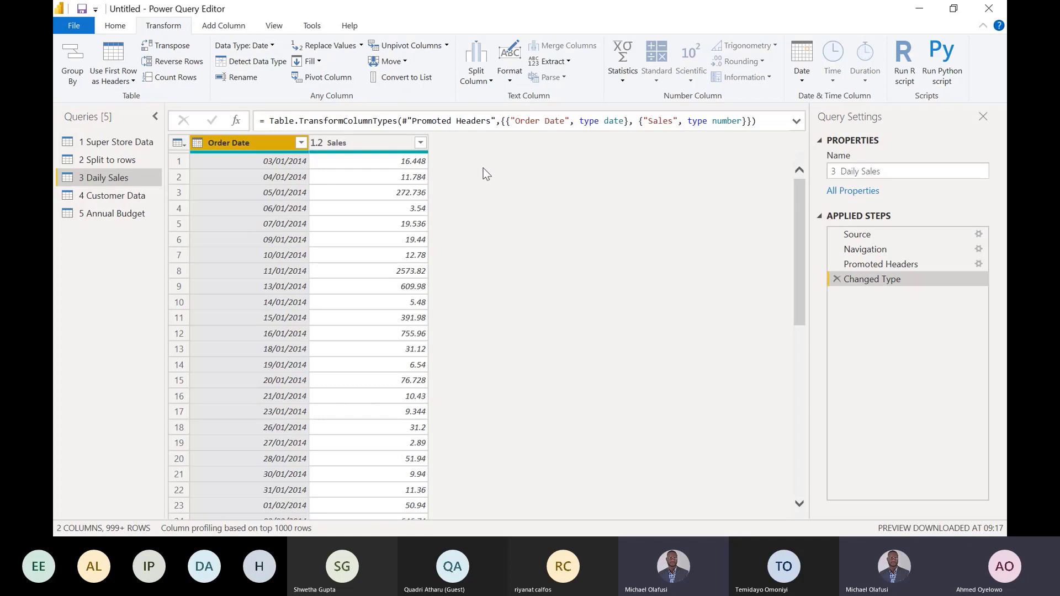
left_click(117, 194)
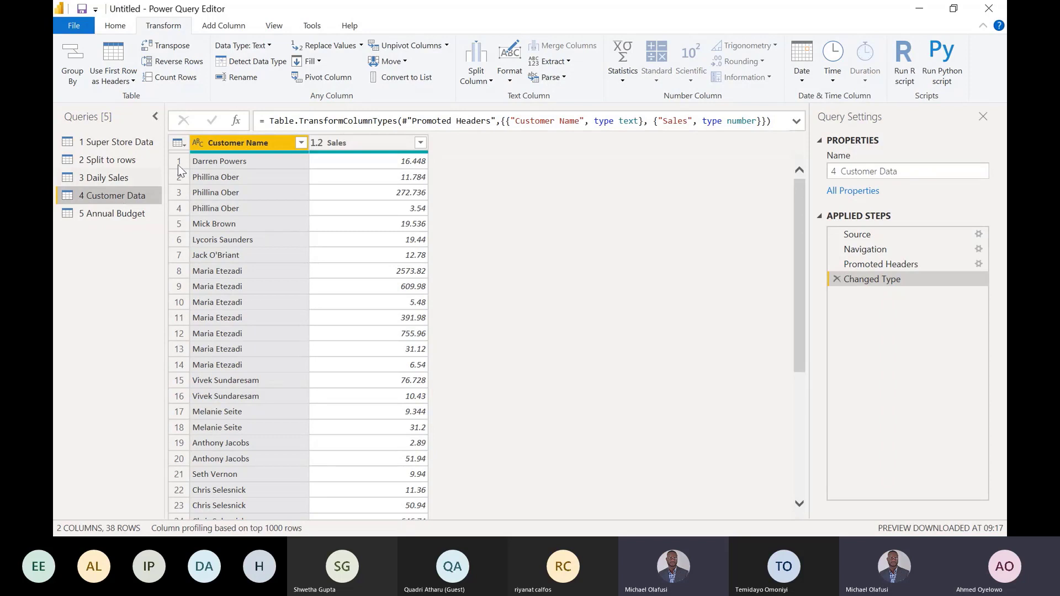
left_click(224, 208)
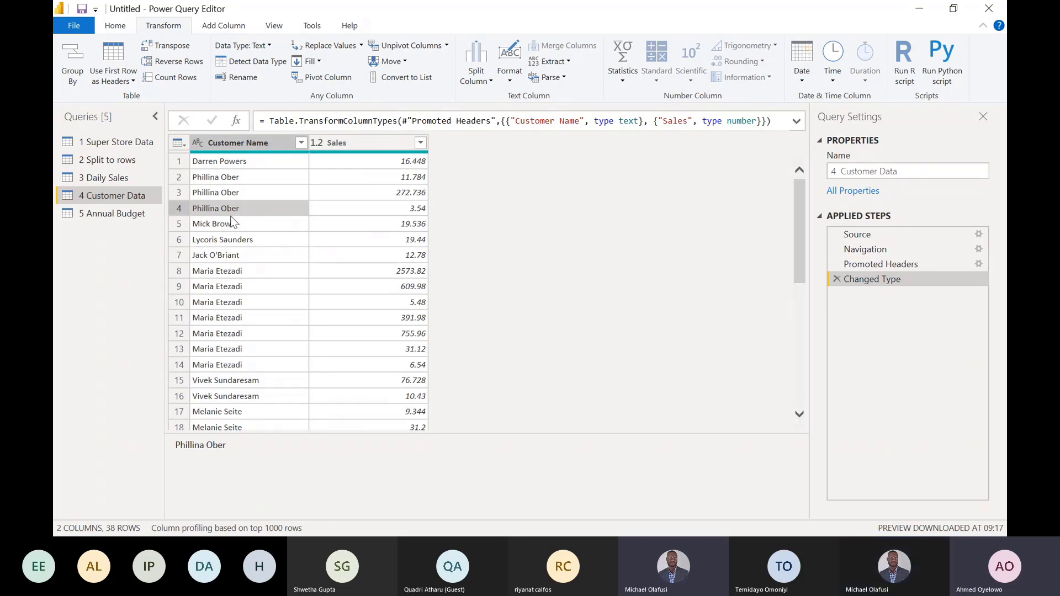
left_click(231, 179)
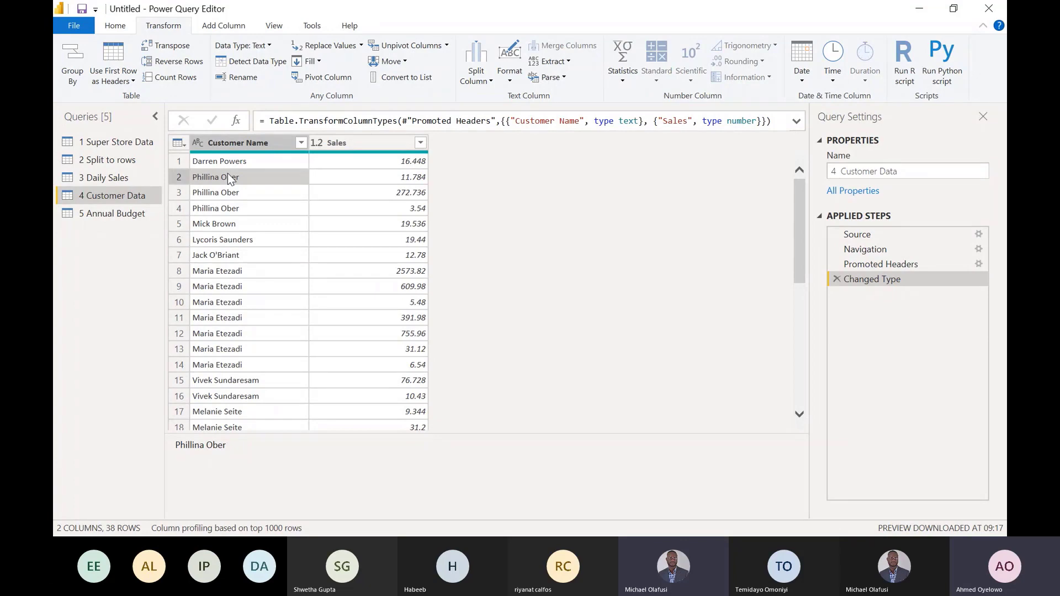
- Examine the 5 Annual Budget query's Rep and Budget columns and the years offered by its Year filter
left_click(114, 213)
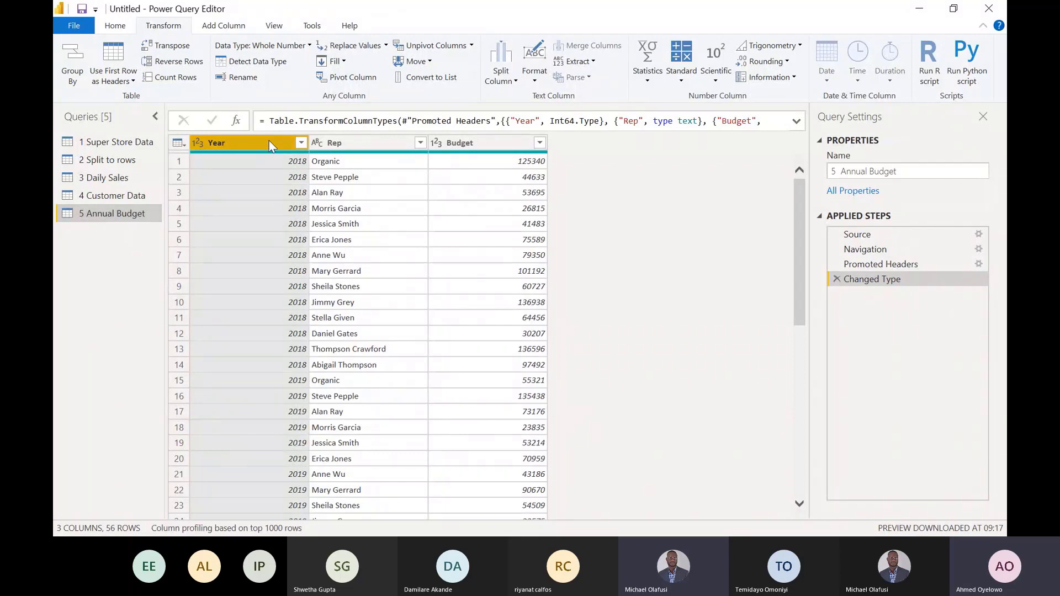
left_click(351, 160)
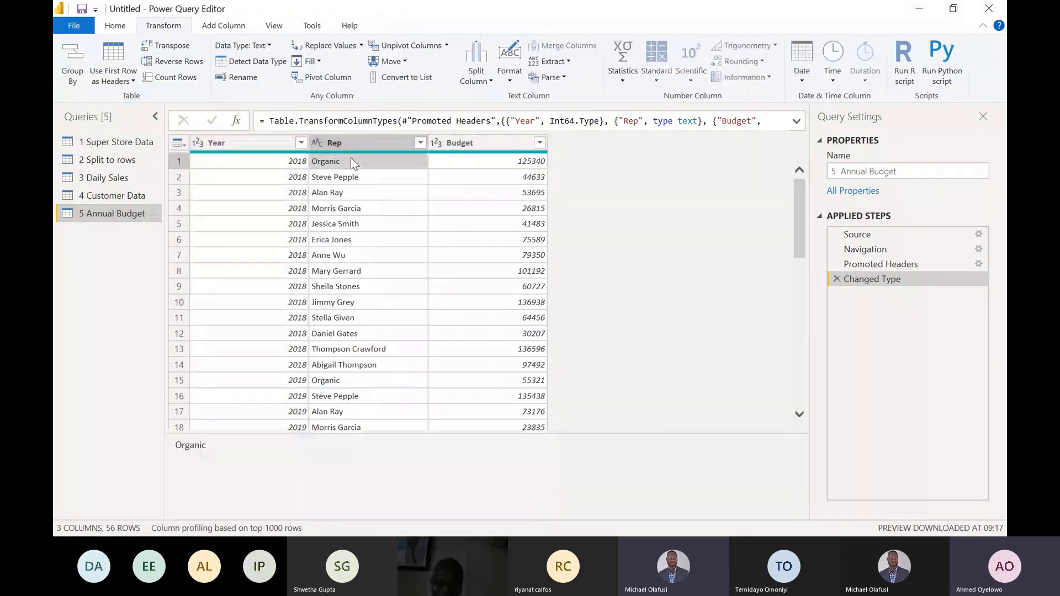
left_click(300, 143)
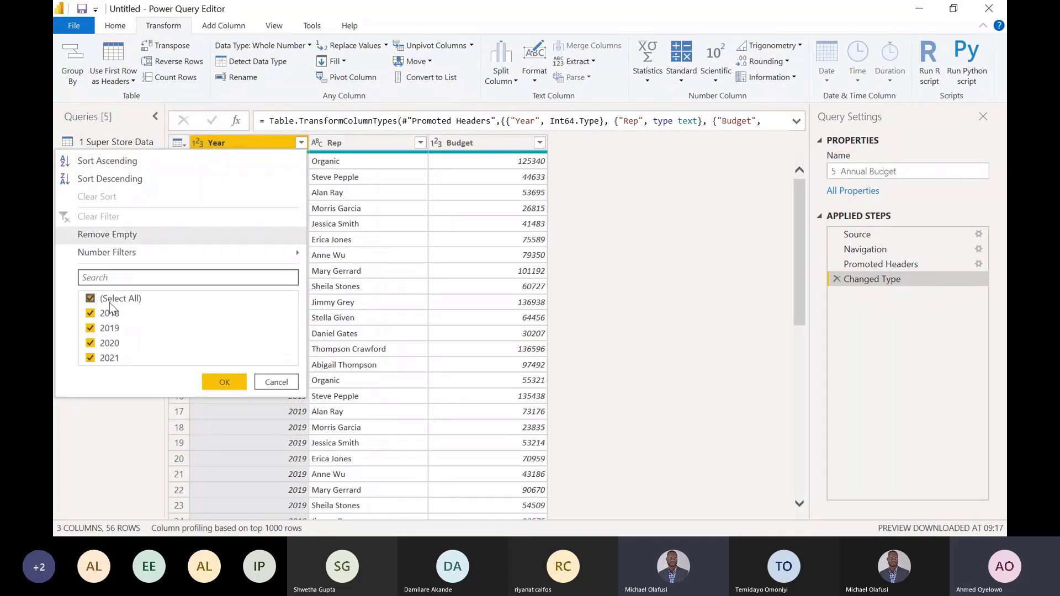
left_click(266, 382)
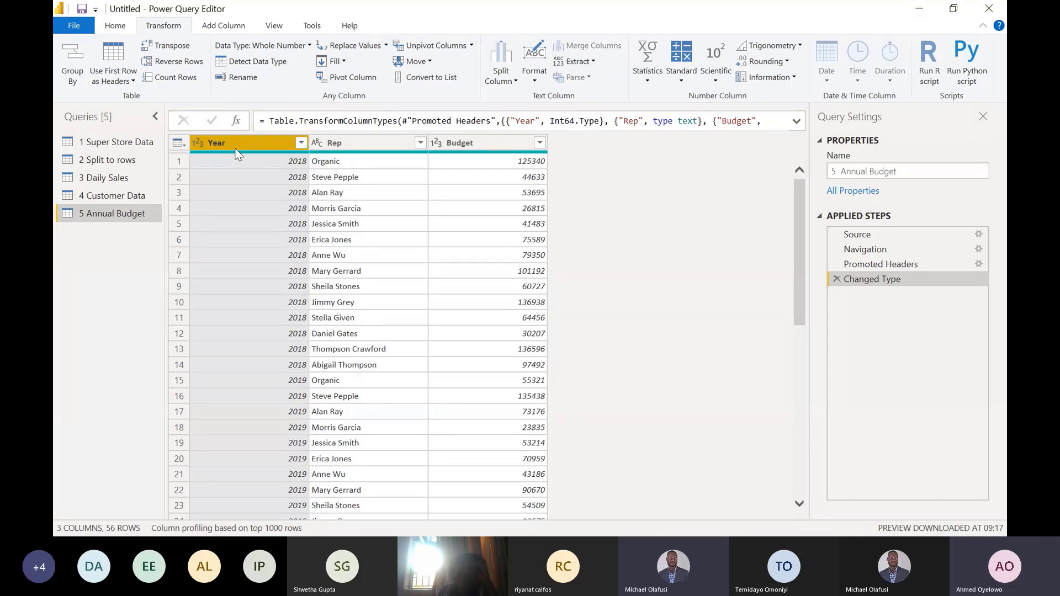
left_click(523, 165)
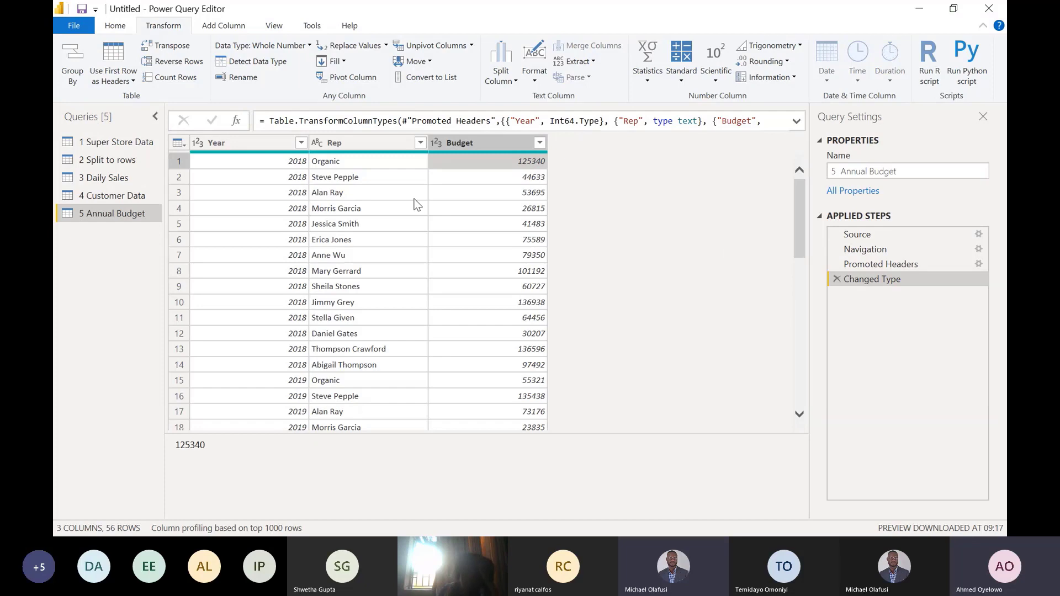
- Disable loading for the 2 Split to rows and 3 Daily Sales queries
left_click(116, 143)
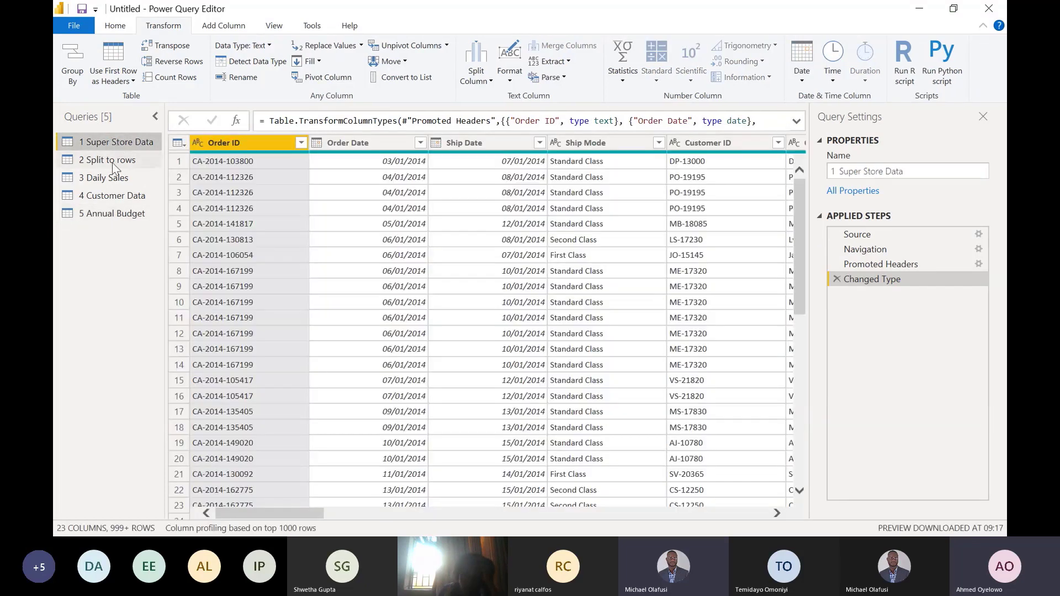
left_click(104, 160)
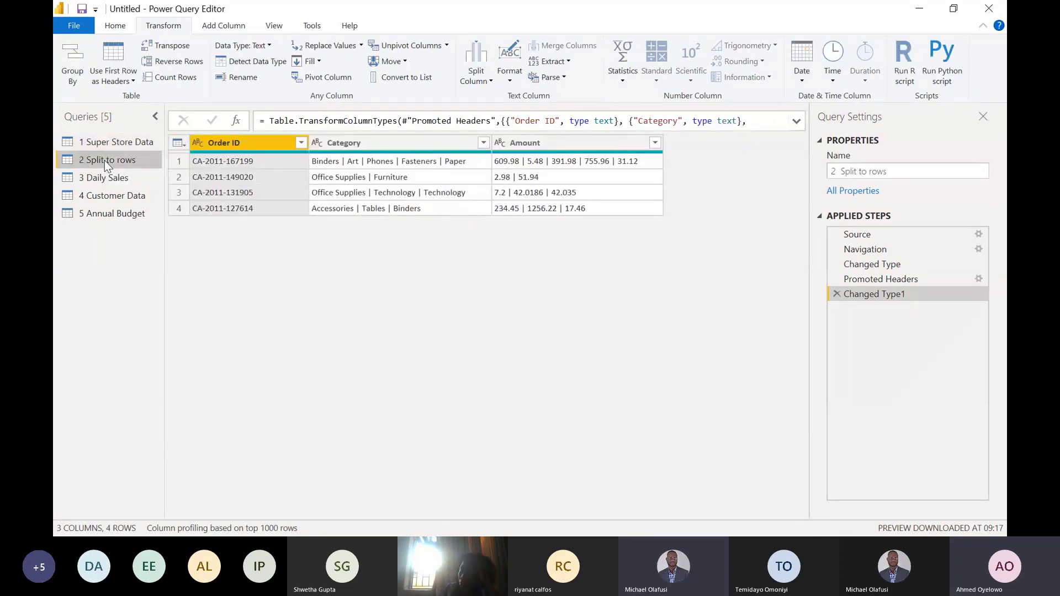
right_click(105, 160)
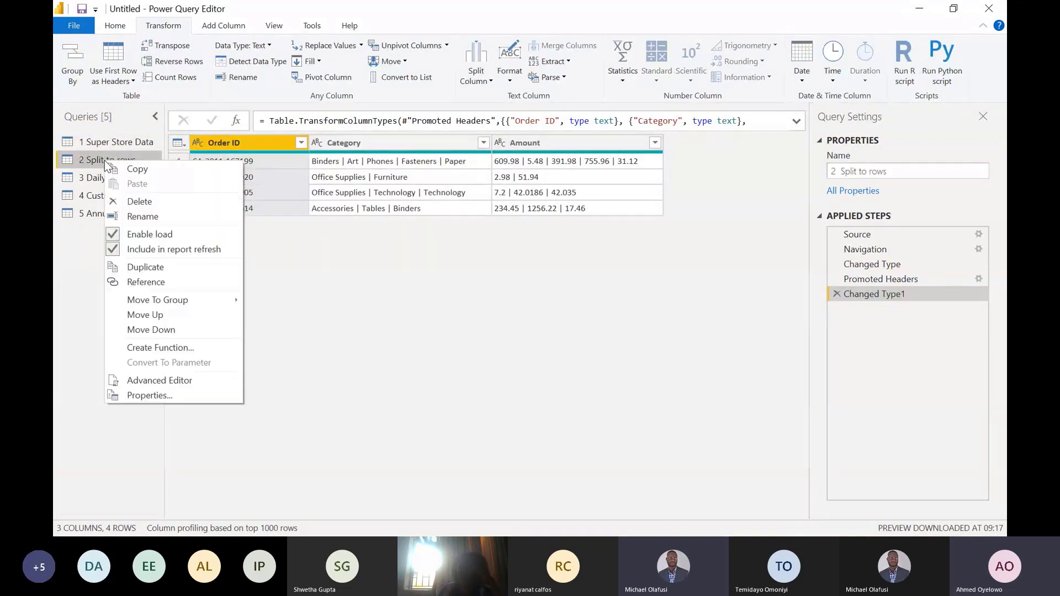
left_click(131, 235)
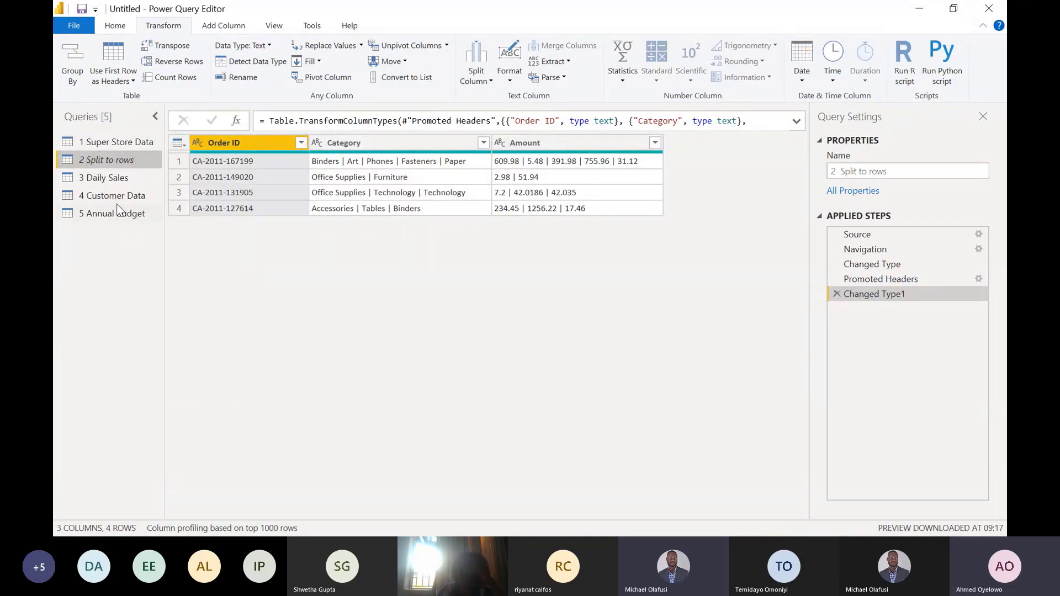
left_click(105, 176)
right_click(105, 174)
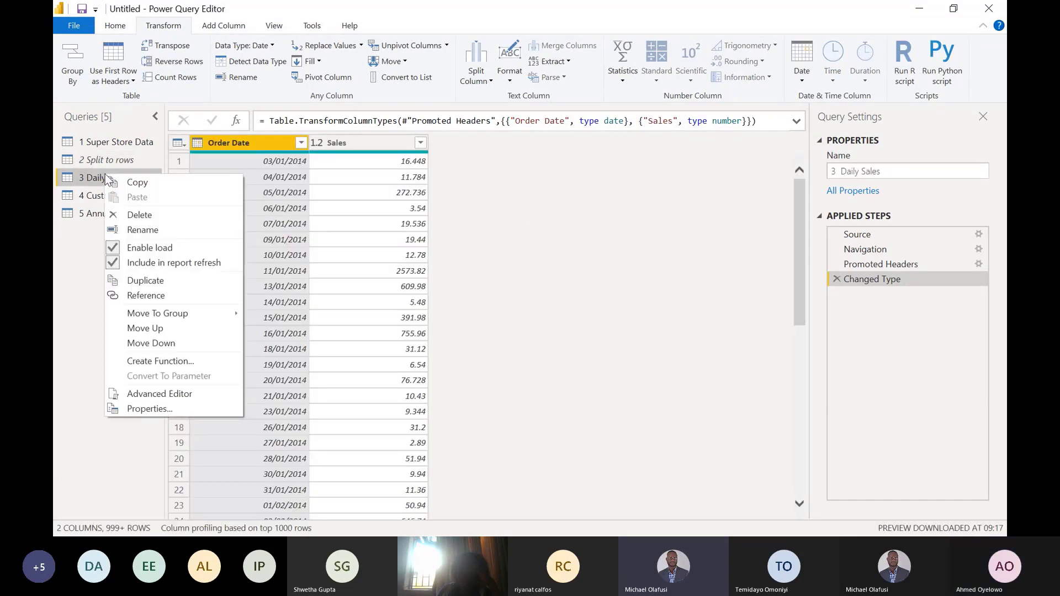
left_click(141, 246)
- Disable loading for the 4 Customer Data and 5 Annual Budget queries
left_click(109, 196)
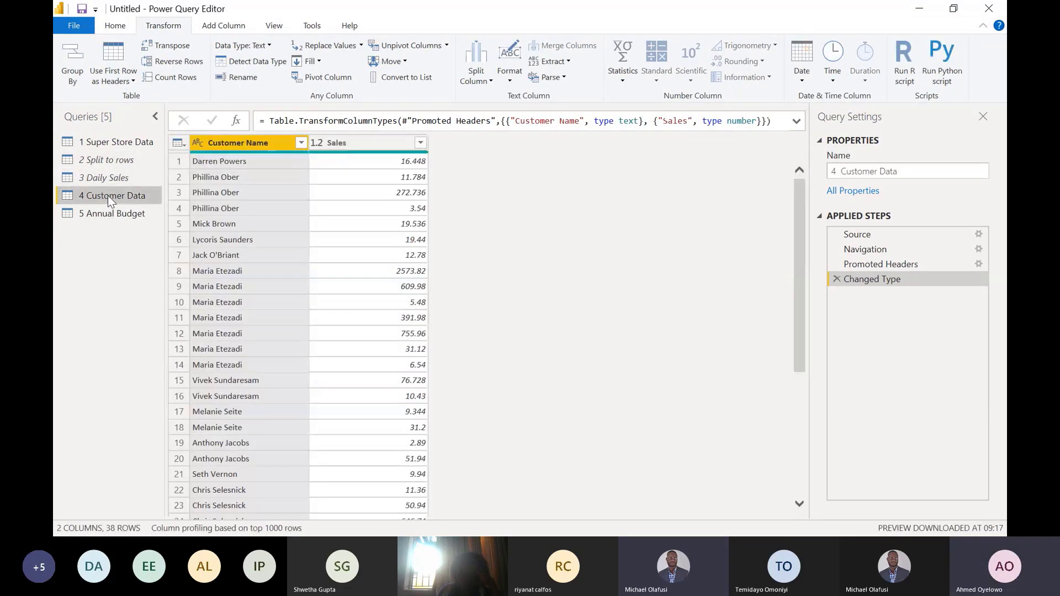
right_click(108, 196)
left_click(132, 269)
left_click(101, 216)
right_click(101, 217)
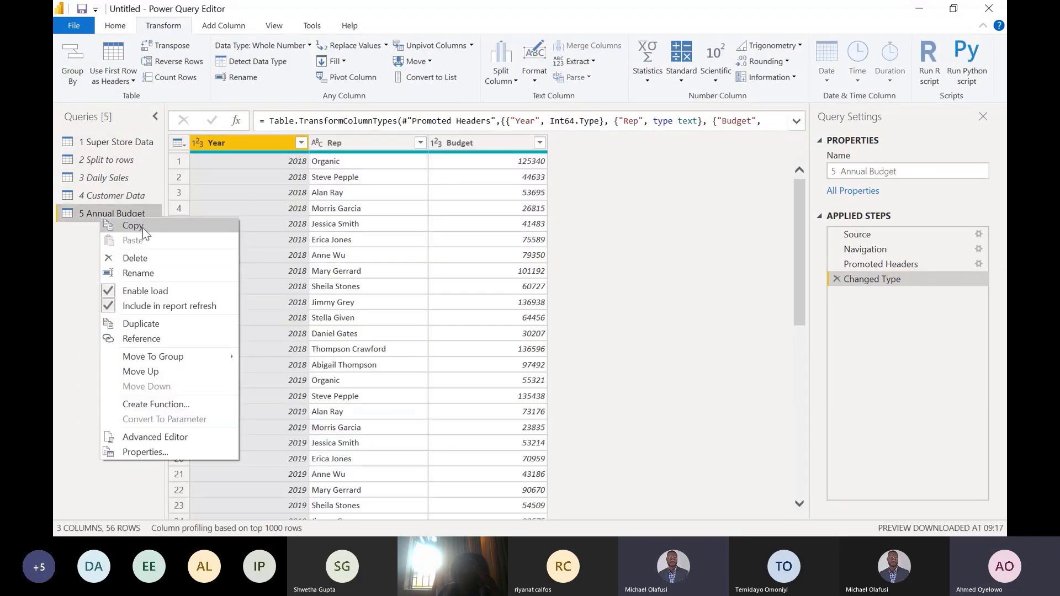
left_click(111, 292)
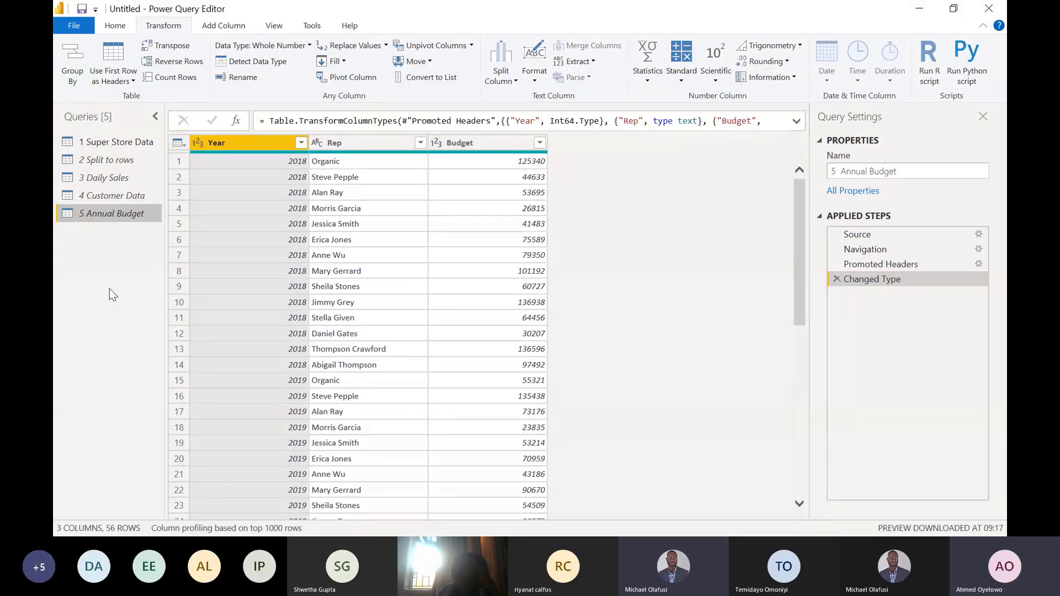
- Examine the full list of Category values in the 1 Super Store Data query without applying a filter
left_click(117, 136)
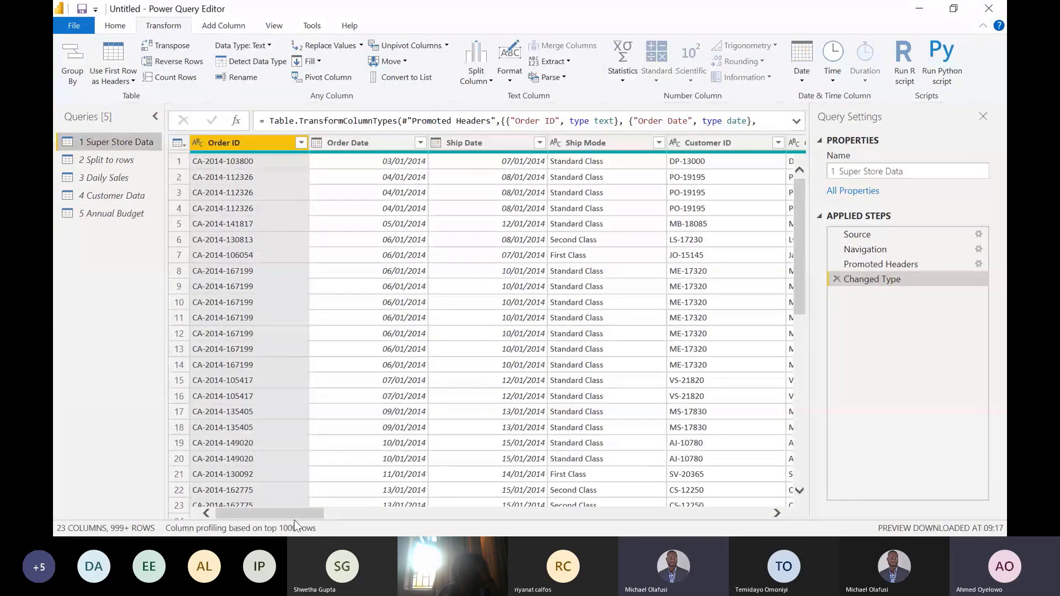
left_click_drag(307, 516, 650, 512)
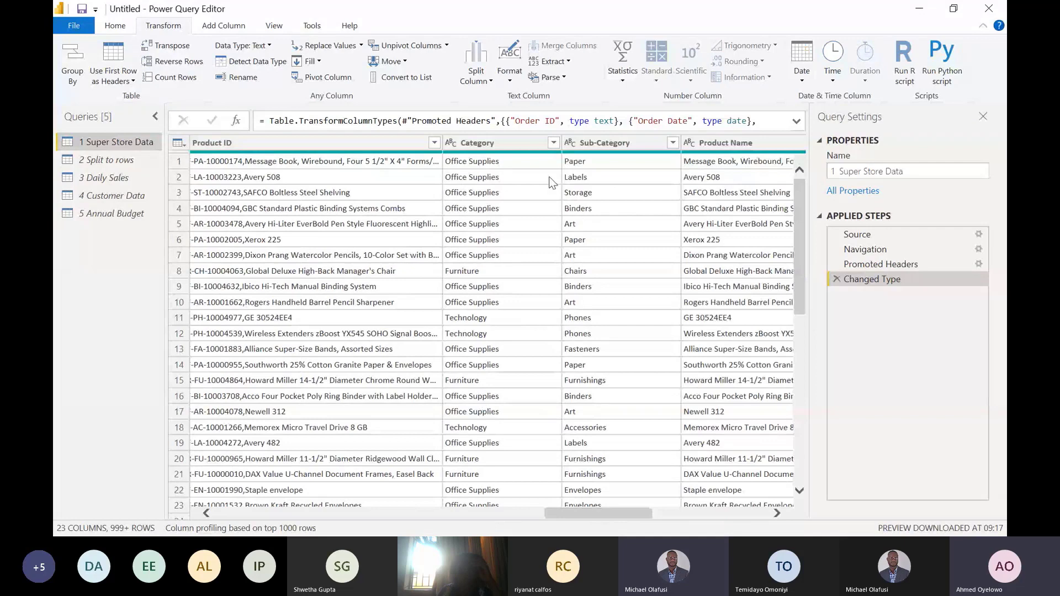
left_click(522, 146)
left_click(554, 143)
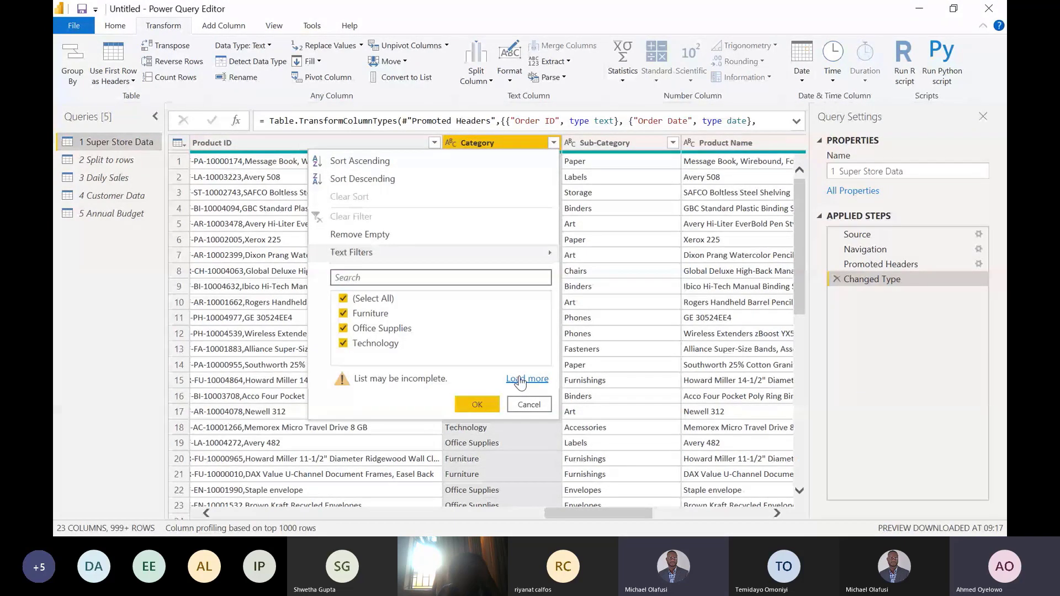
left_click(520, 380)
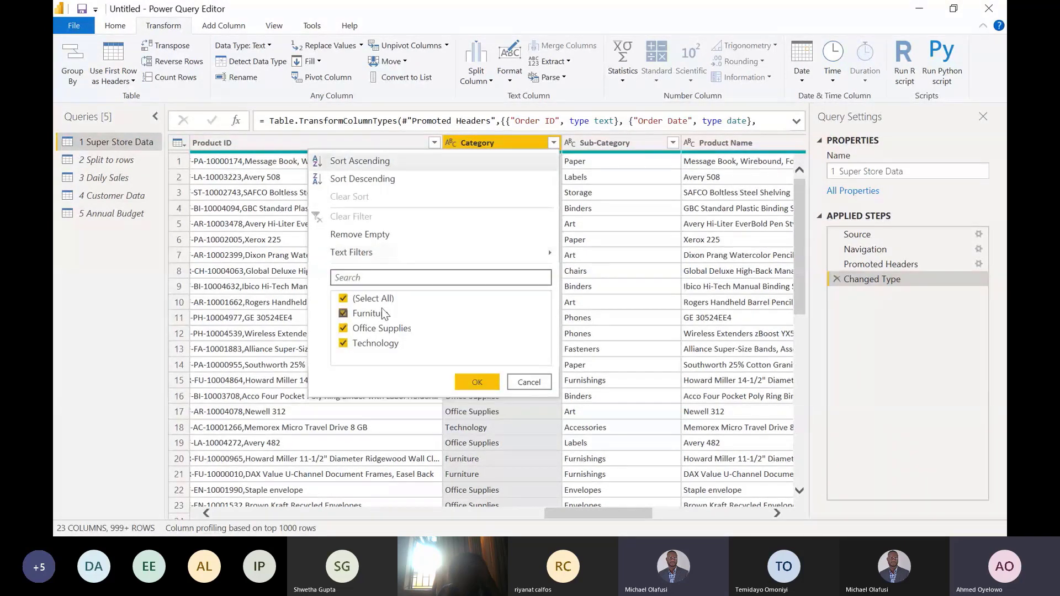
left_click(529, 382)
- Close and apply the query changes, then add an enlarged stacked bar chart to the report page
left_click(123, 29)
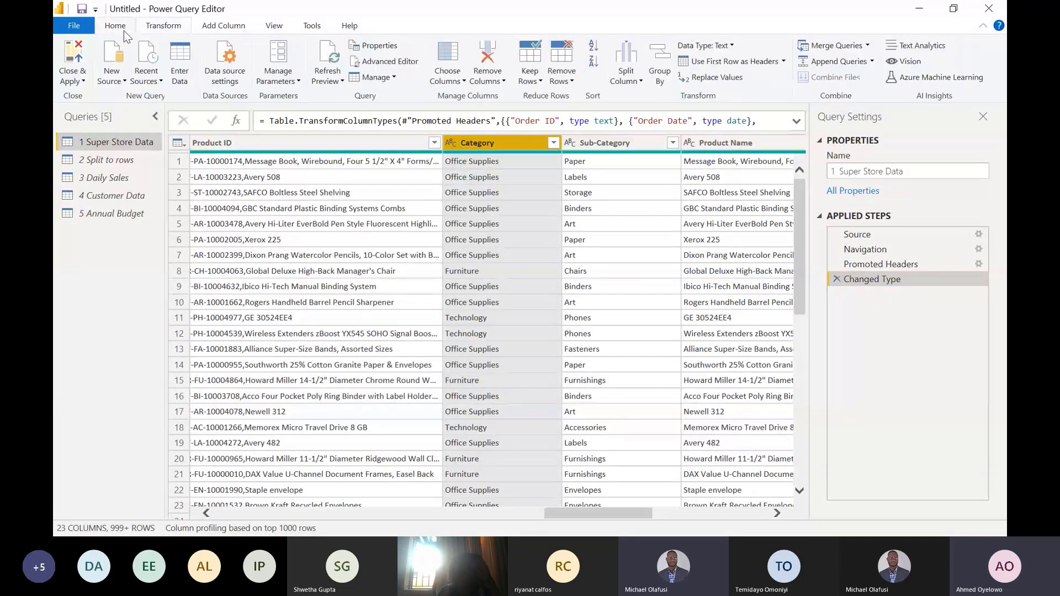
left_click(81, 54)
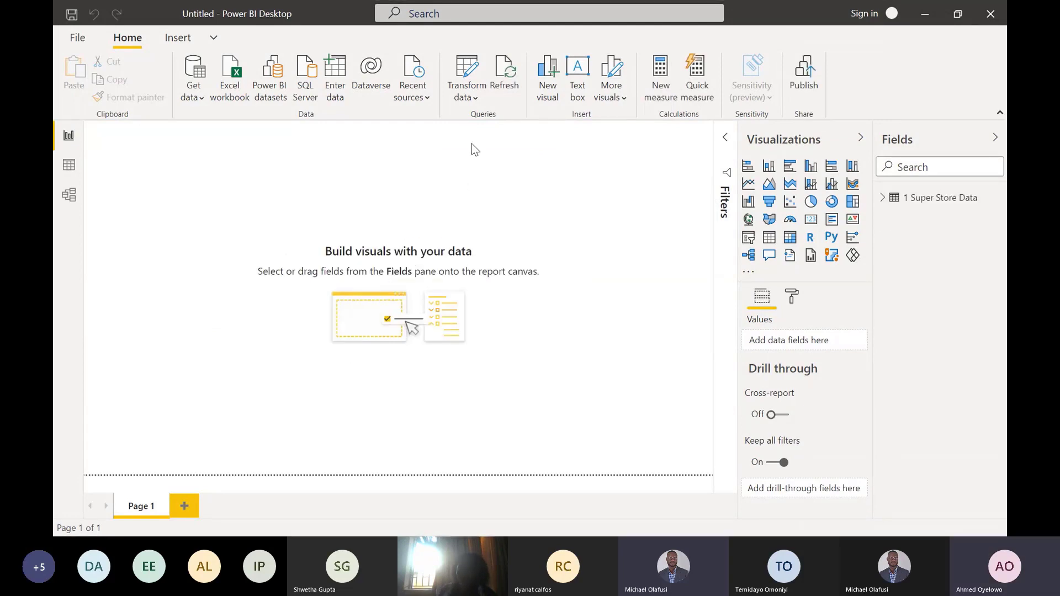
left_click(748, 167)
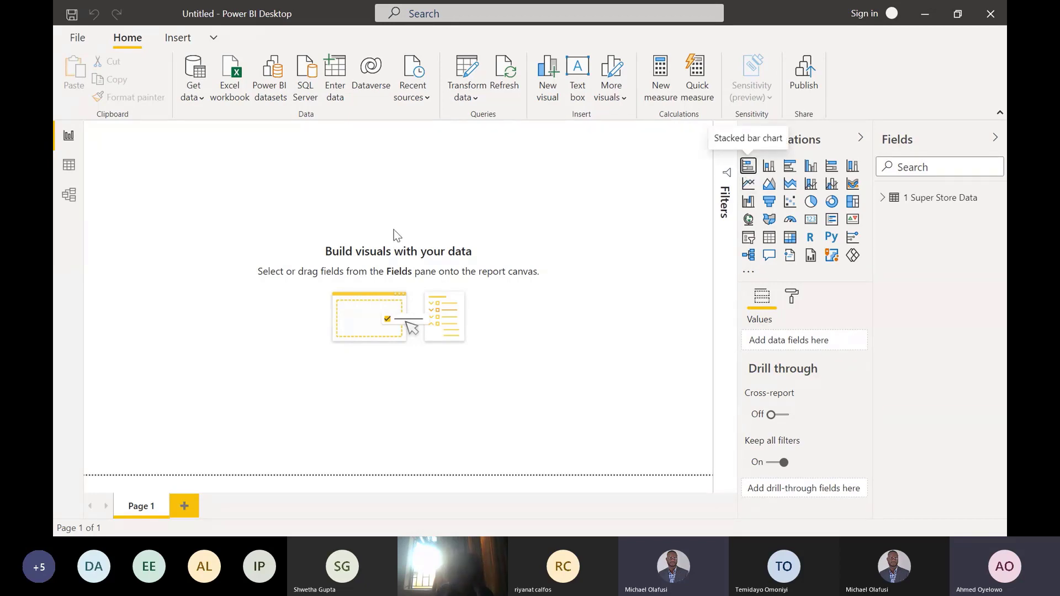
left_click_drag(194, 228, 535, 371)
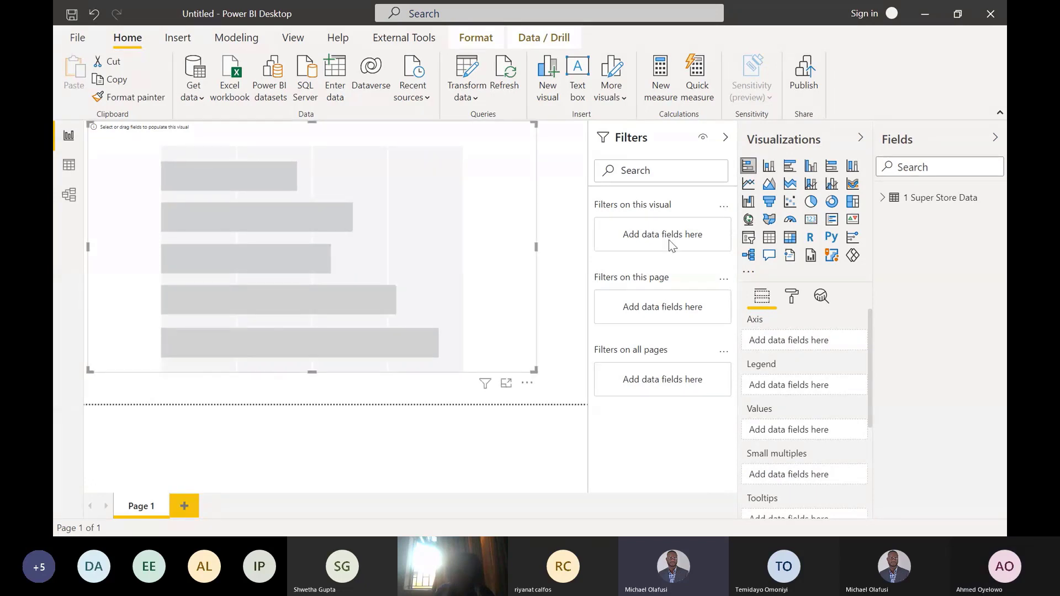
- Plot Sales by Category from 1 Super Store Data in the bar chart and show it in focus mode
left_click(882, 198)
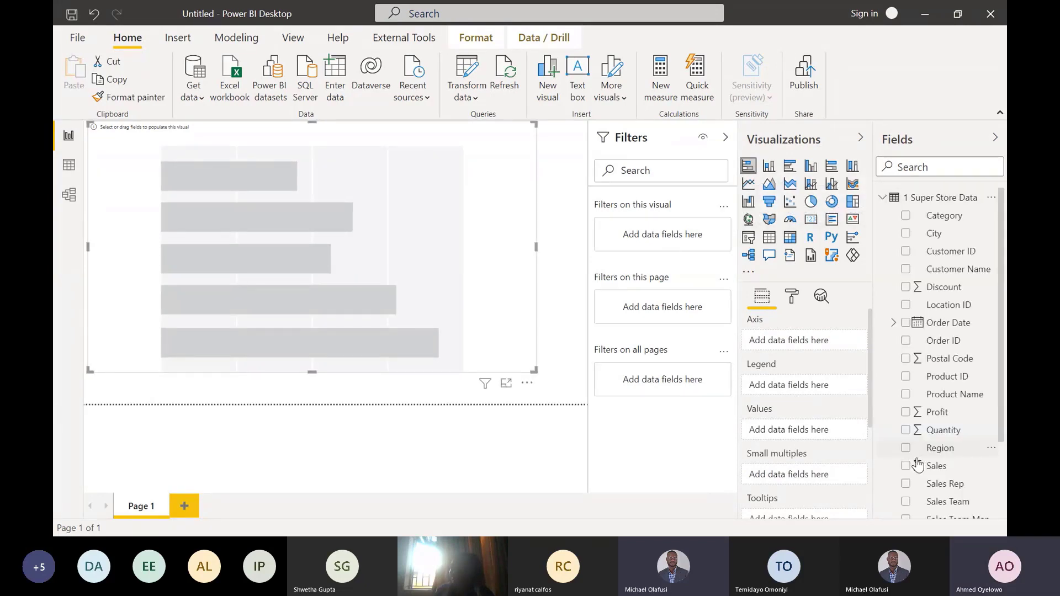
left_click(907, 466)
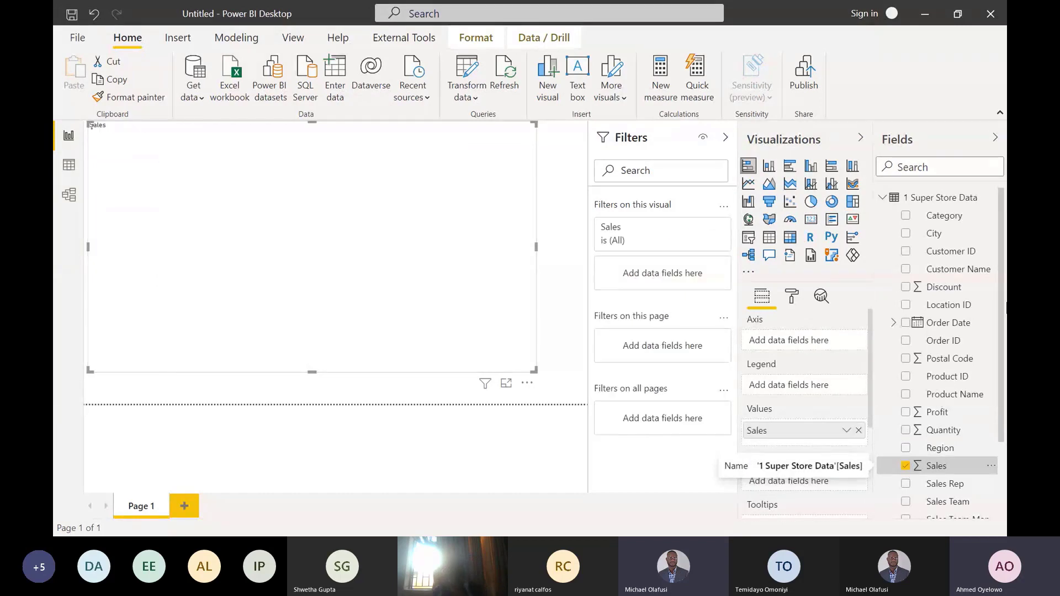
left_click(906, 217)
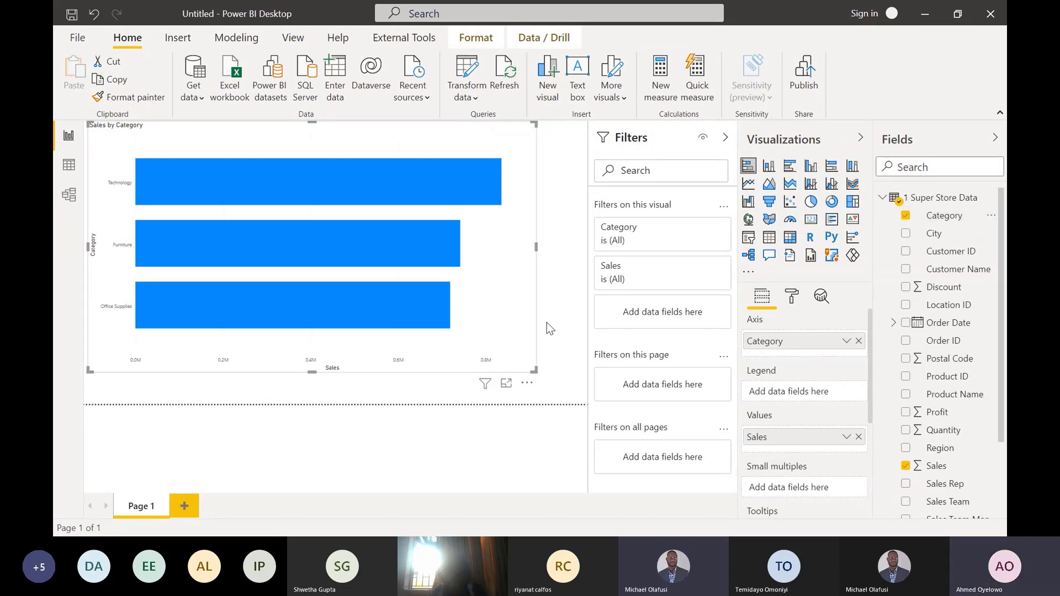
left_click(506, 384)
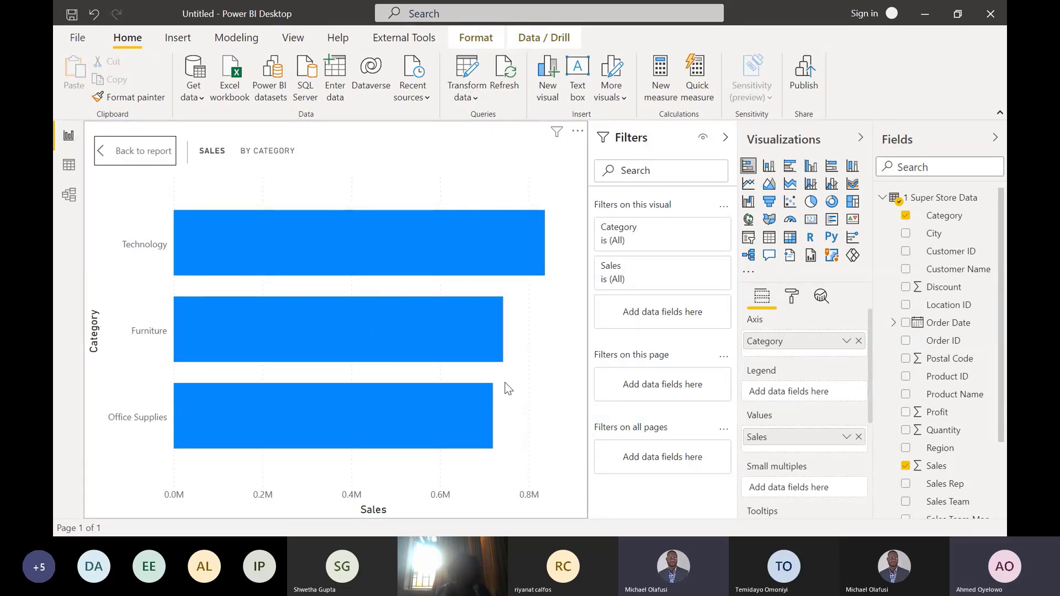
- Sort the bar chart by Category in ascending order
mouse_move(418, 433)
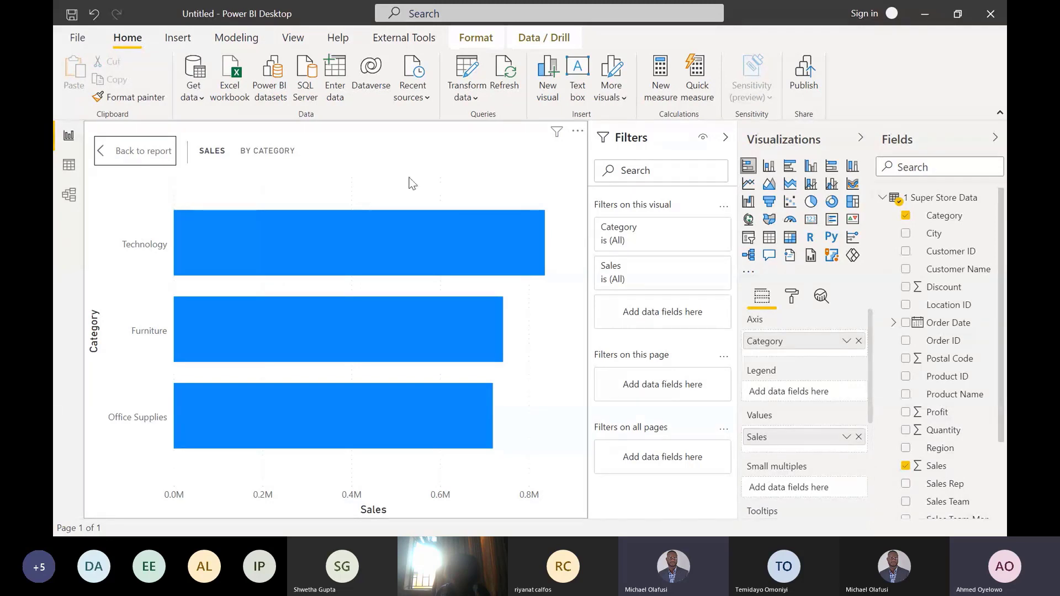
left_click(577, 135)
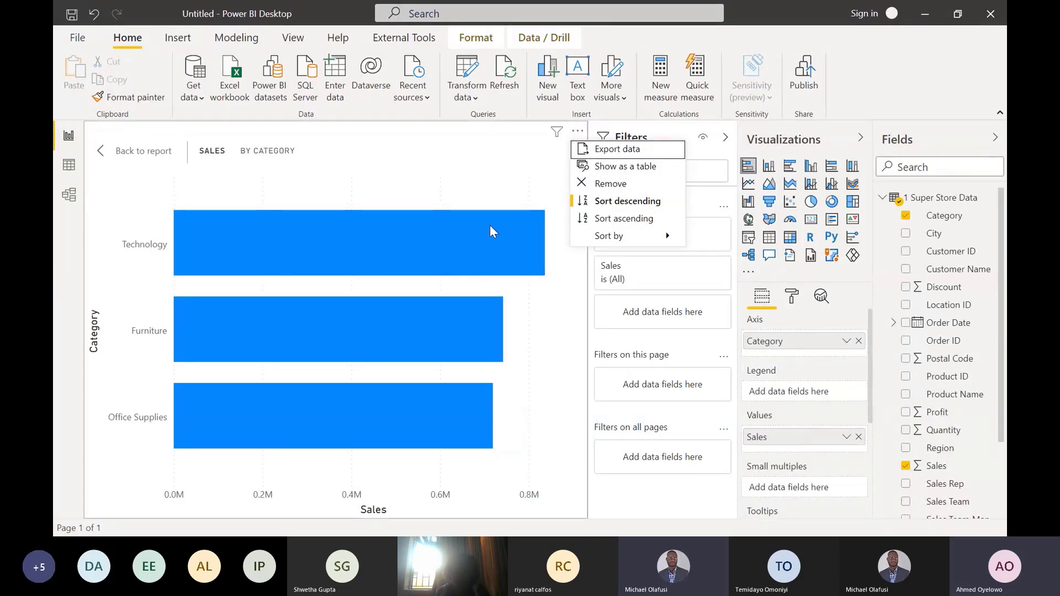
mouse_move(479, 235)
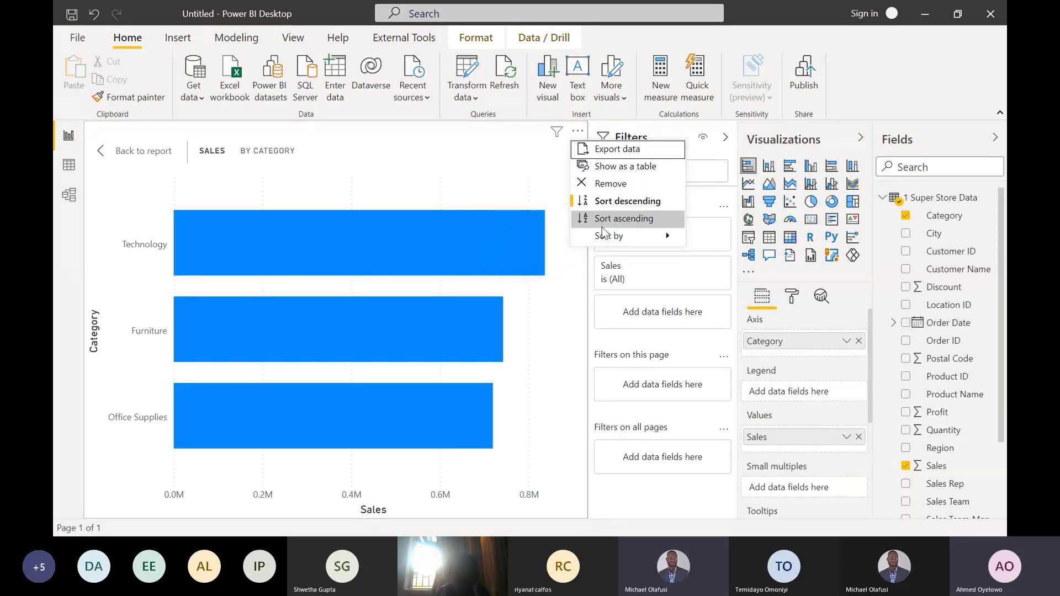
mouse_move(605, 234)
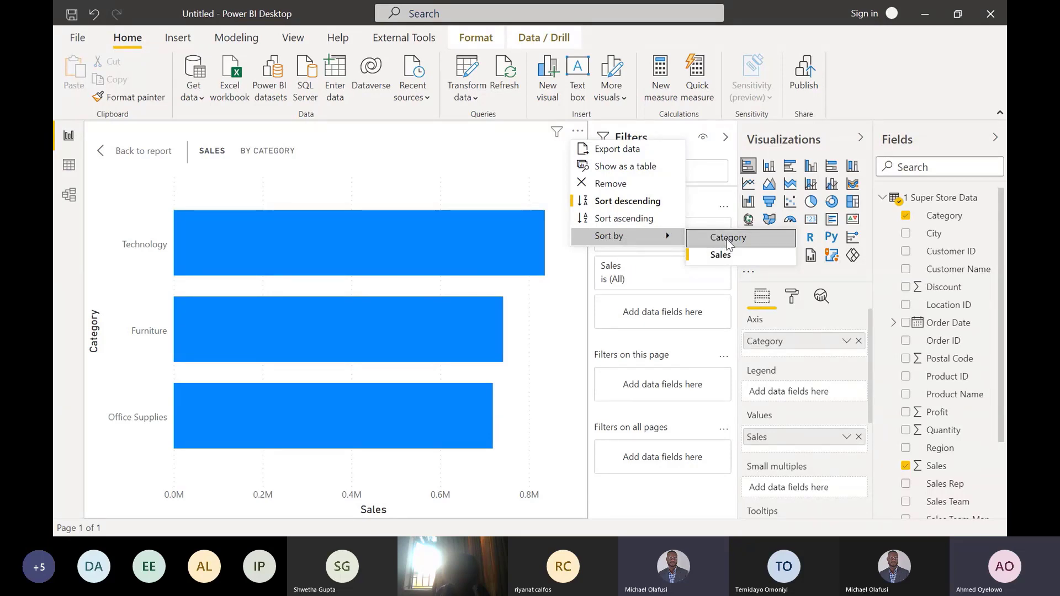
left_click(725, 251)
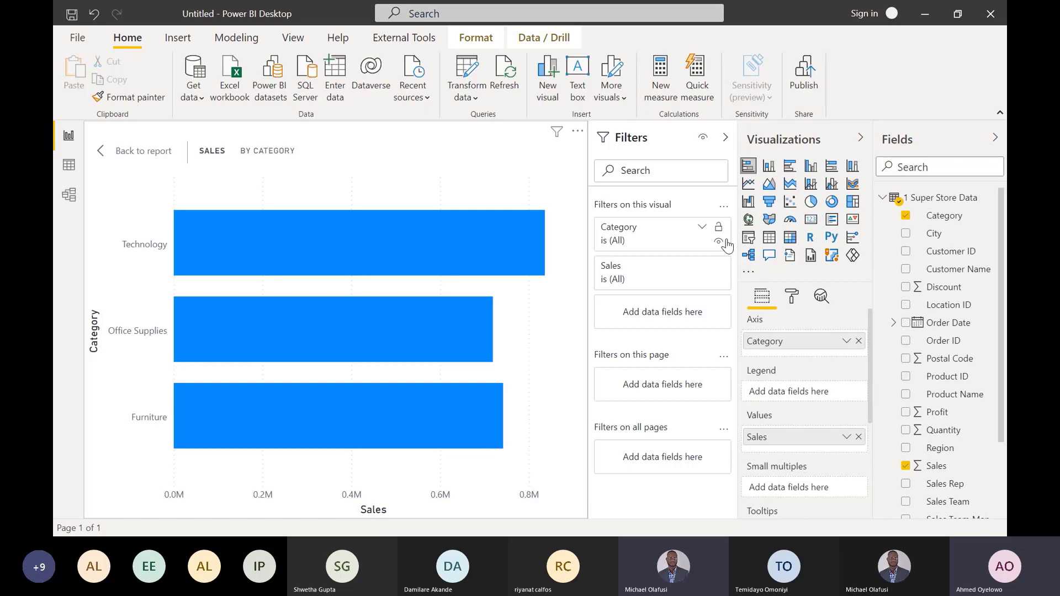
left_click(578, 135)
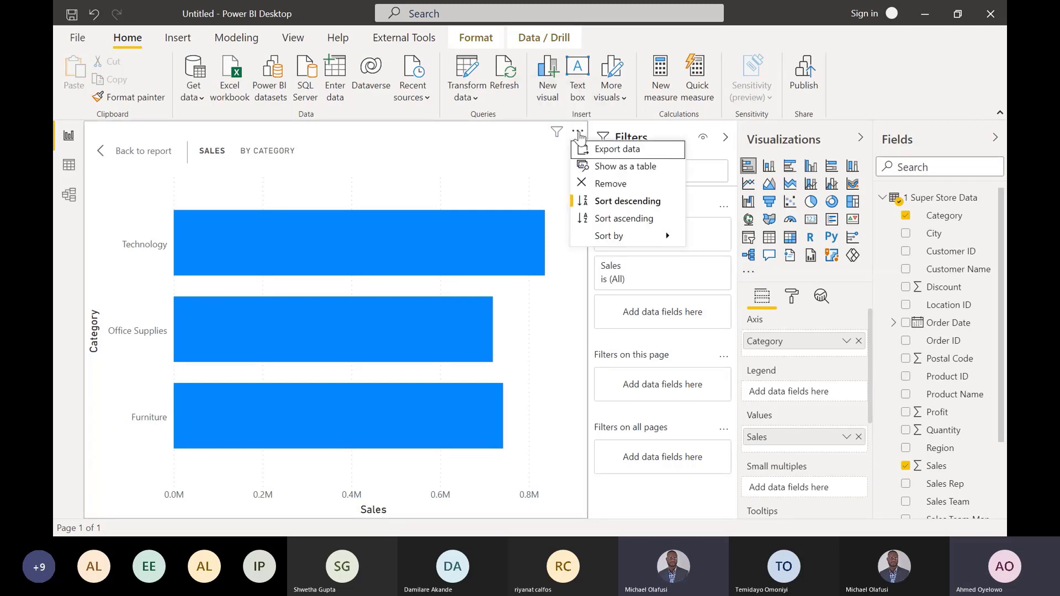
left_click(604, 217)
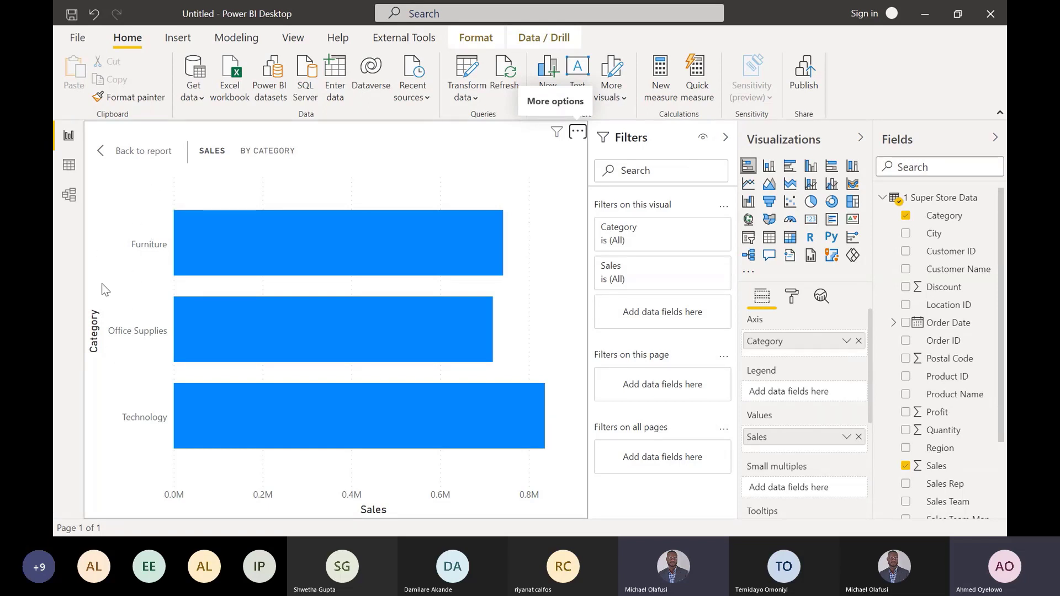
mouse_move(175, 253)
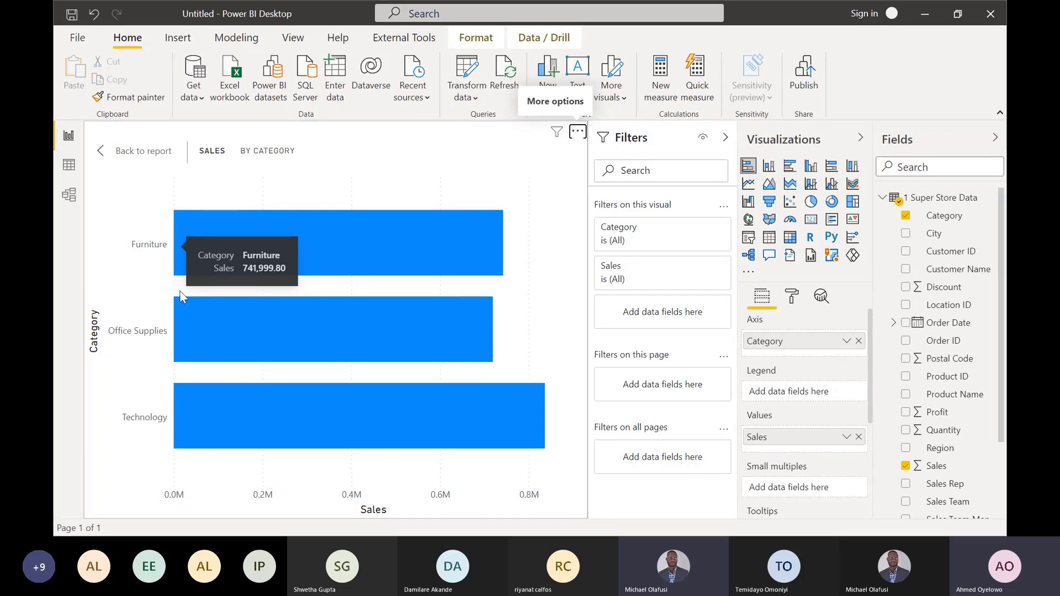
- Change the bar chart's sort field to Sales and review the resulting category order
left_click(578, 132)
mouse_move(635, 238)
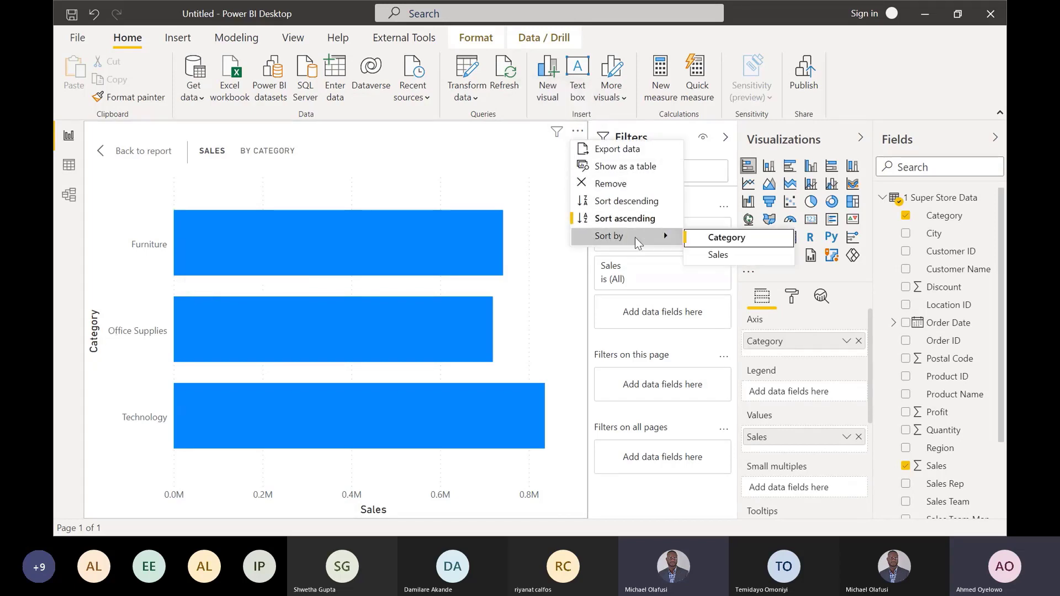
left_click(714, 257)
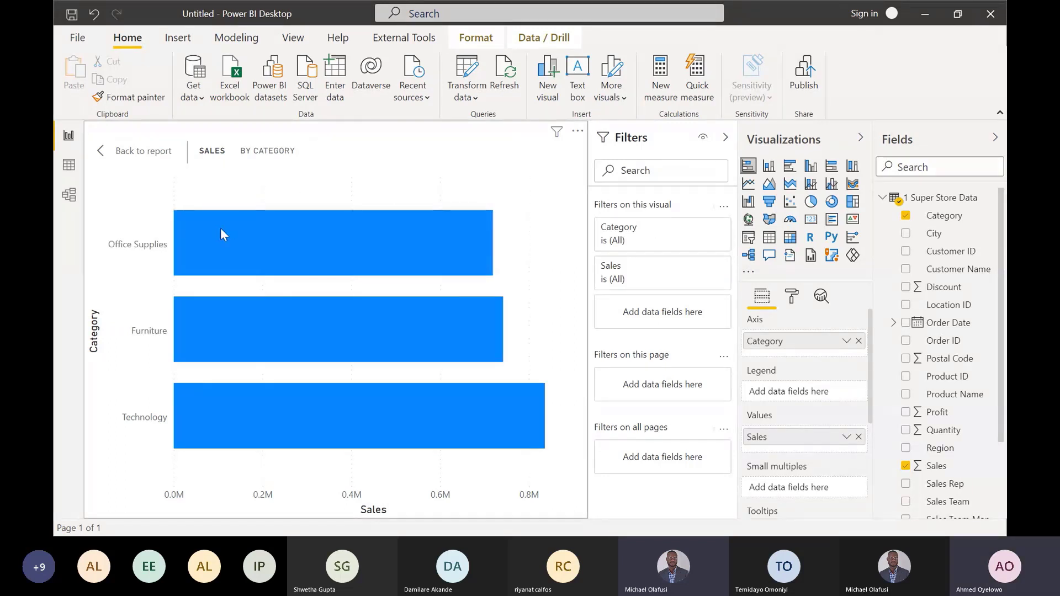
mouse_move(217, 231)
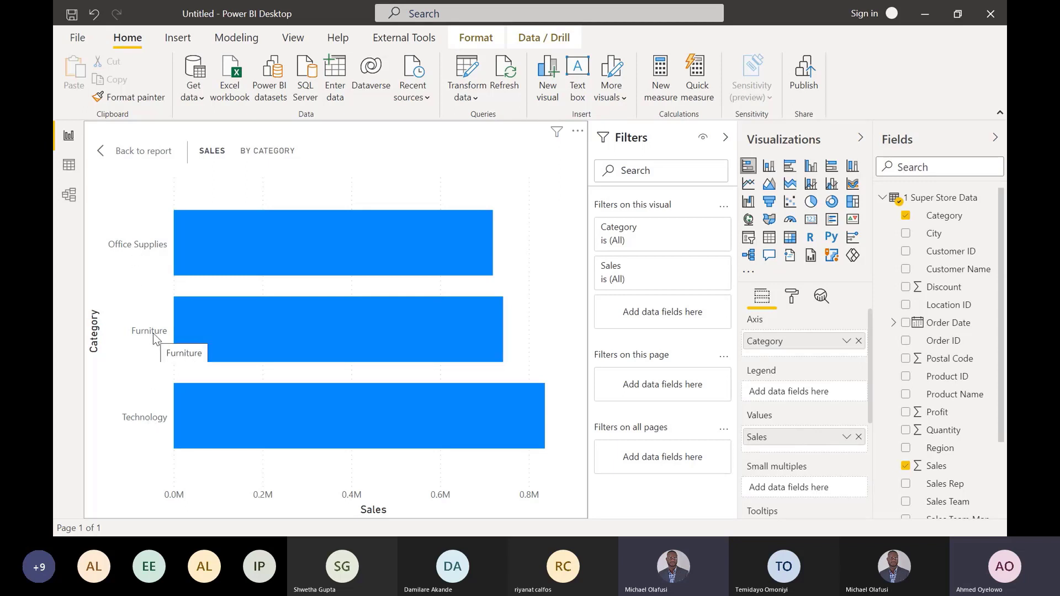
- Switch to the Power Query Editor and begin a manually entered table with its first column named Categories
left_click(467, 71)
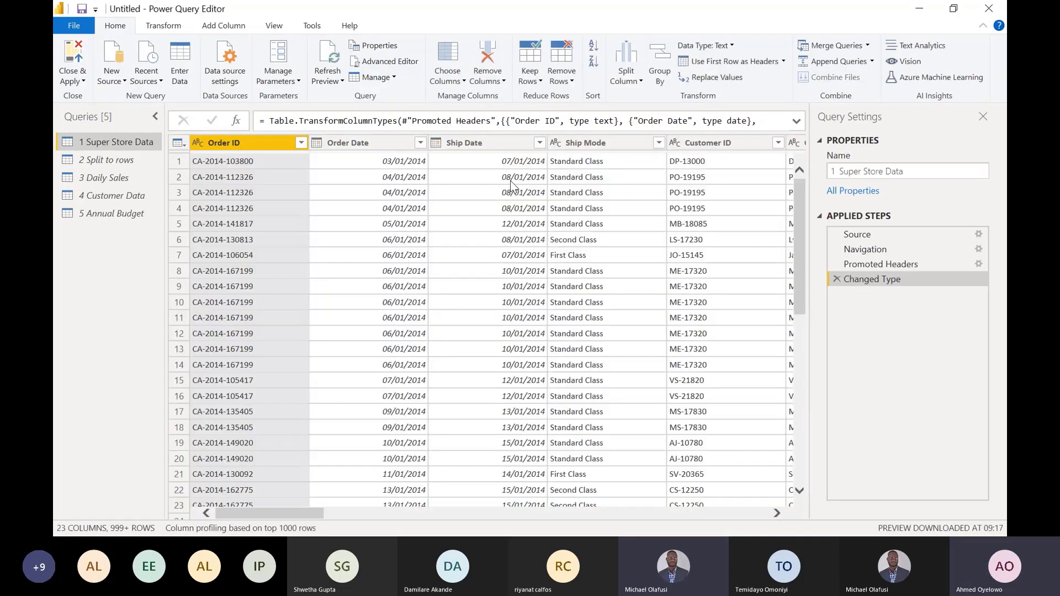
left_click(184, 51)
double_click(289, 68)
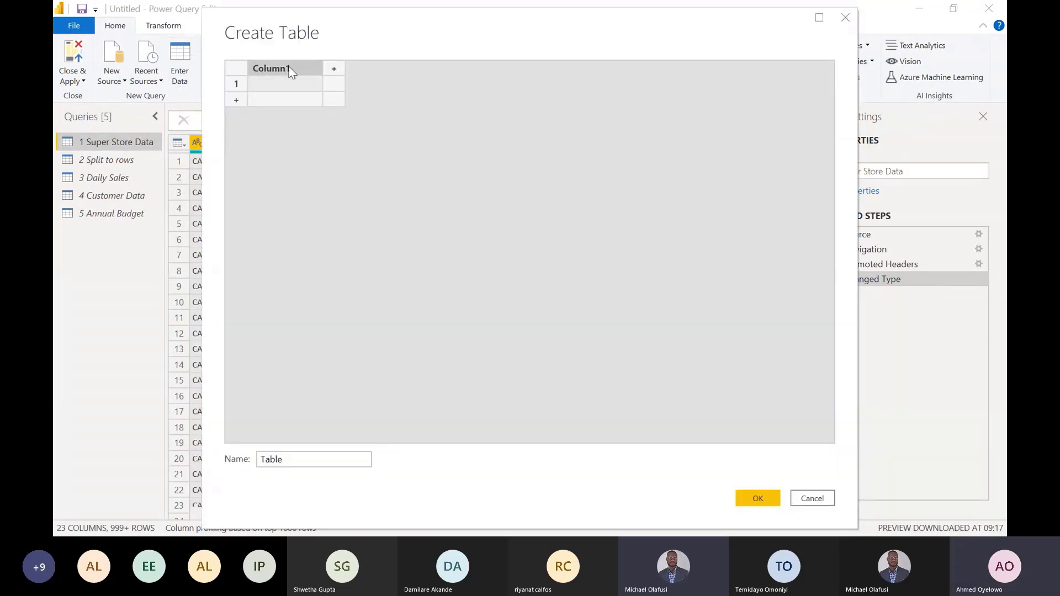
type("Ca")
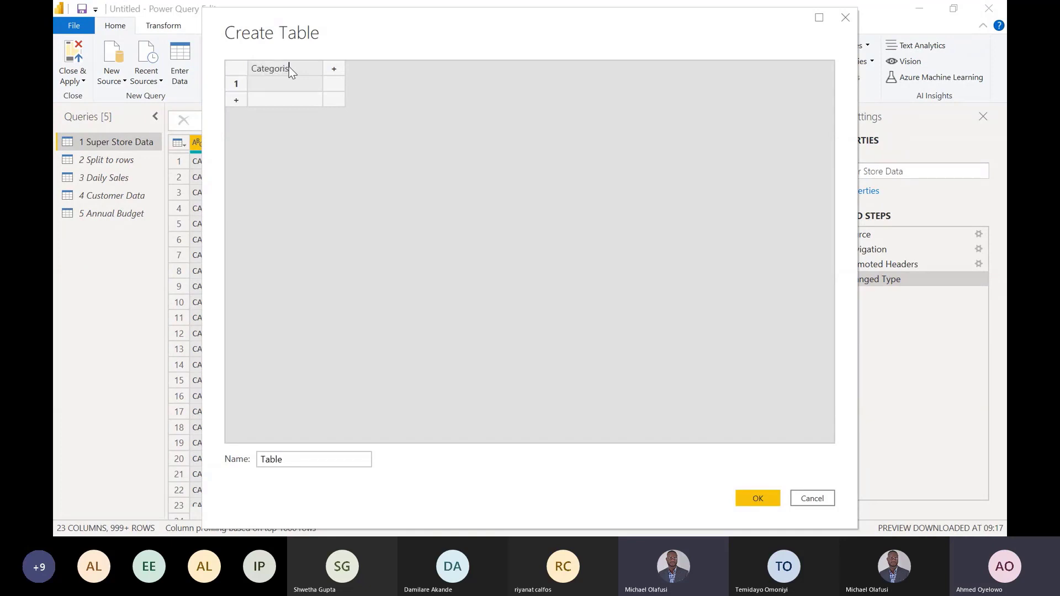
type("tegories")
- Enter Office Supplies with the value 1 in the first row and name the second column Sort Order
left_click(277, 79)
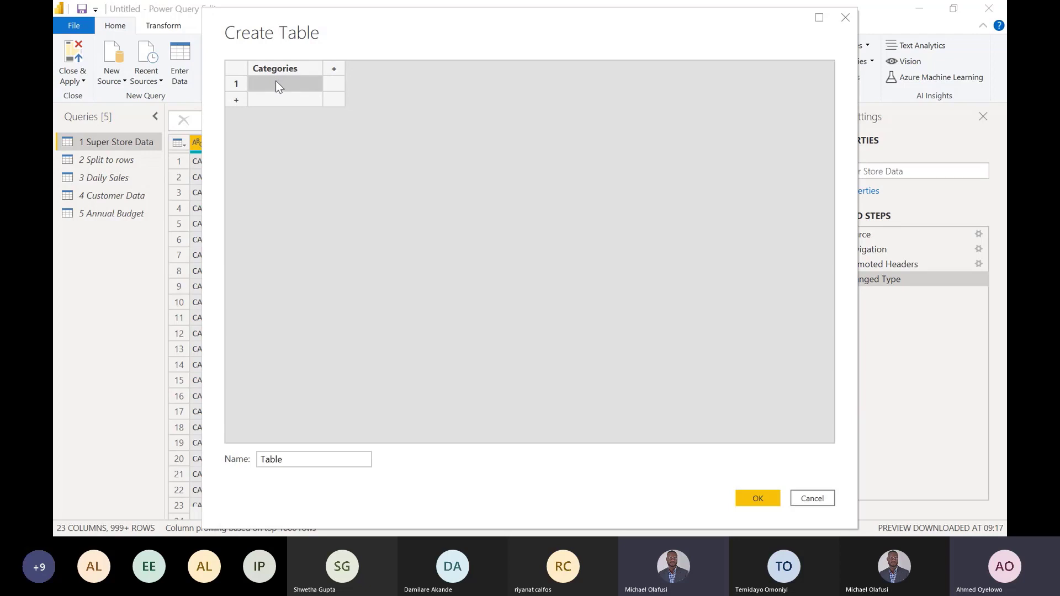
type("Office Supplies")
left_click(337, 83)
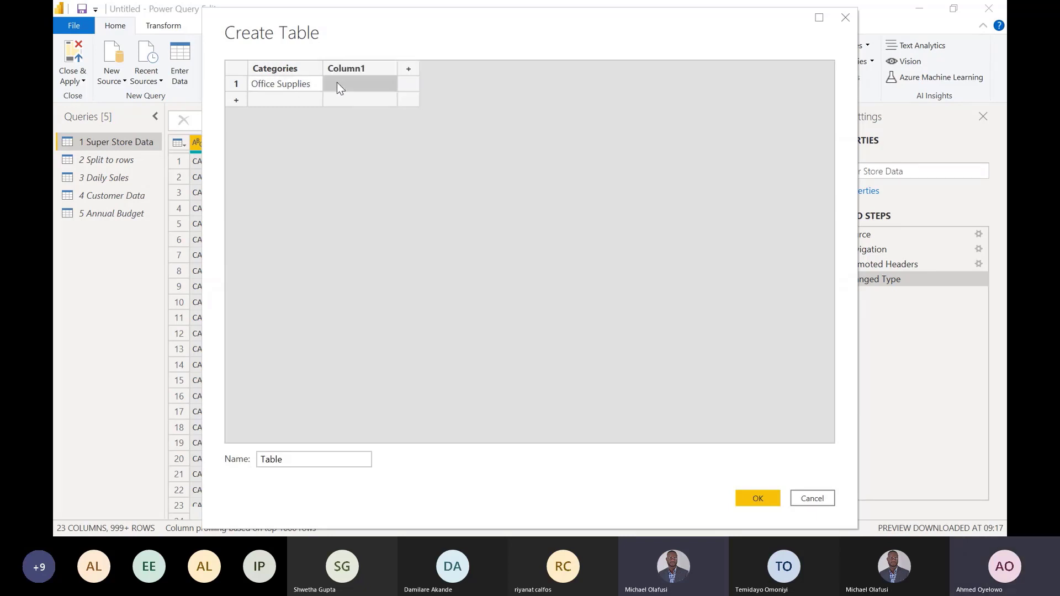
type("1")
double_click(366, 64)
type("Sort Order")
key("Return")
- Add Technology with sort order 2 as the table's second row
left_click(268, 98)
type("Technology")
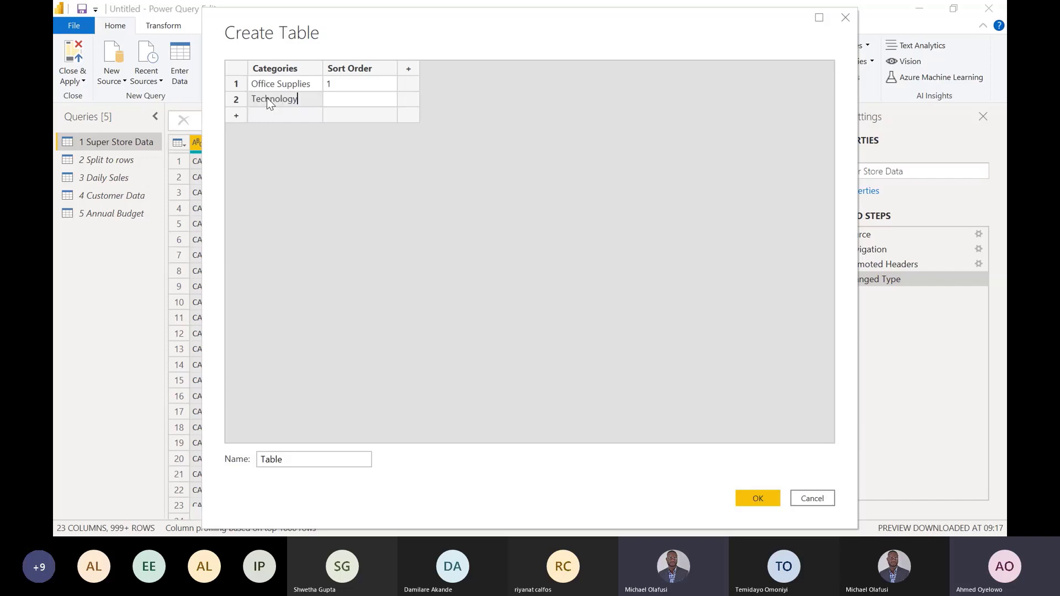
key("Return")
key("Up")
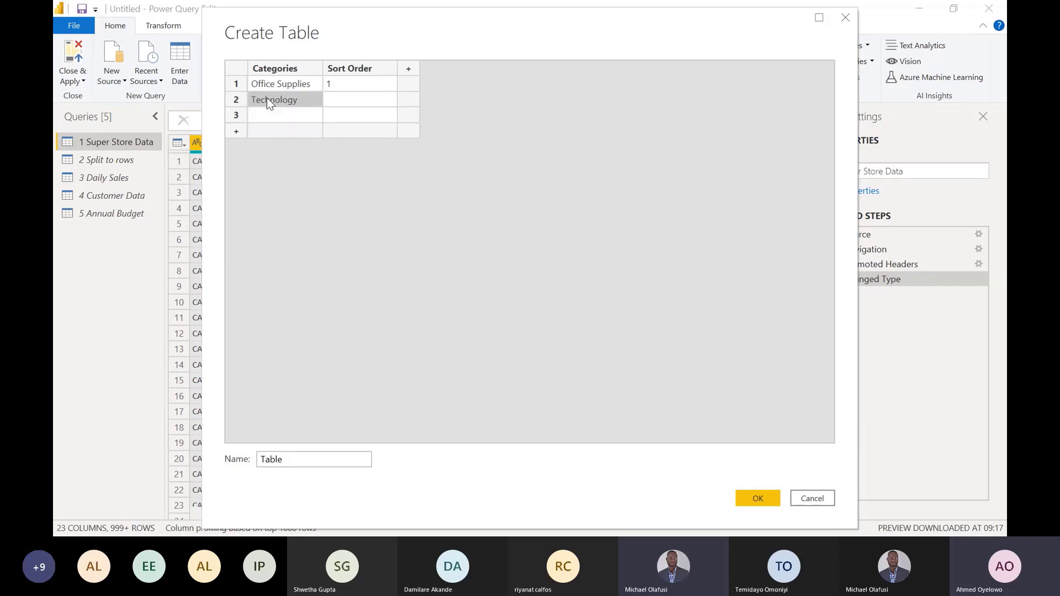
key("Tab")
type("2")
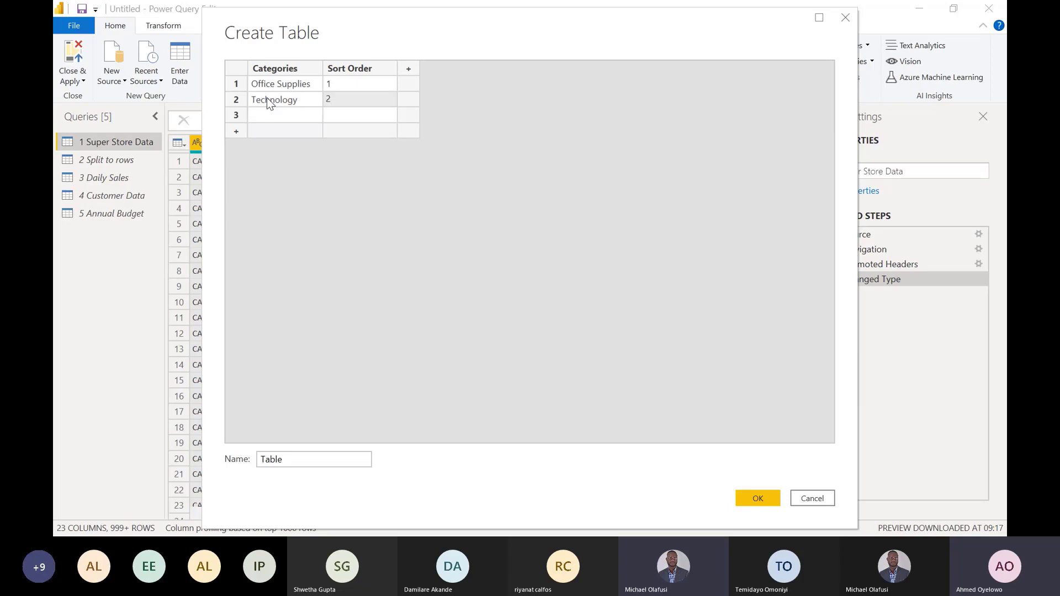
- Add Furniture with sort order 3 as the table's third row
left_click(277, 113)
type("F")
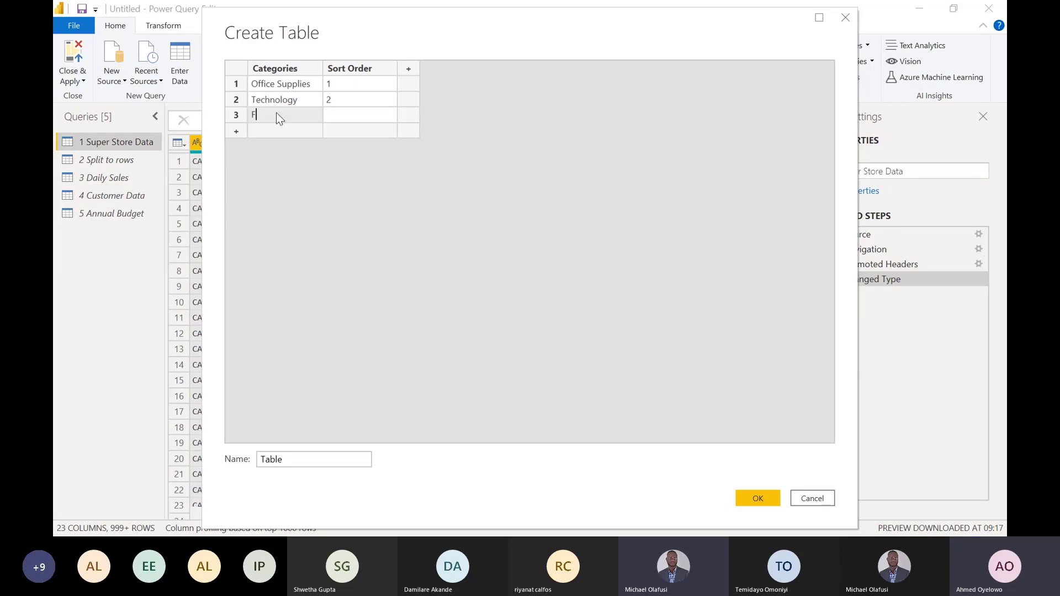
type("urniture")
key("Return")
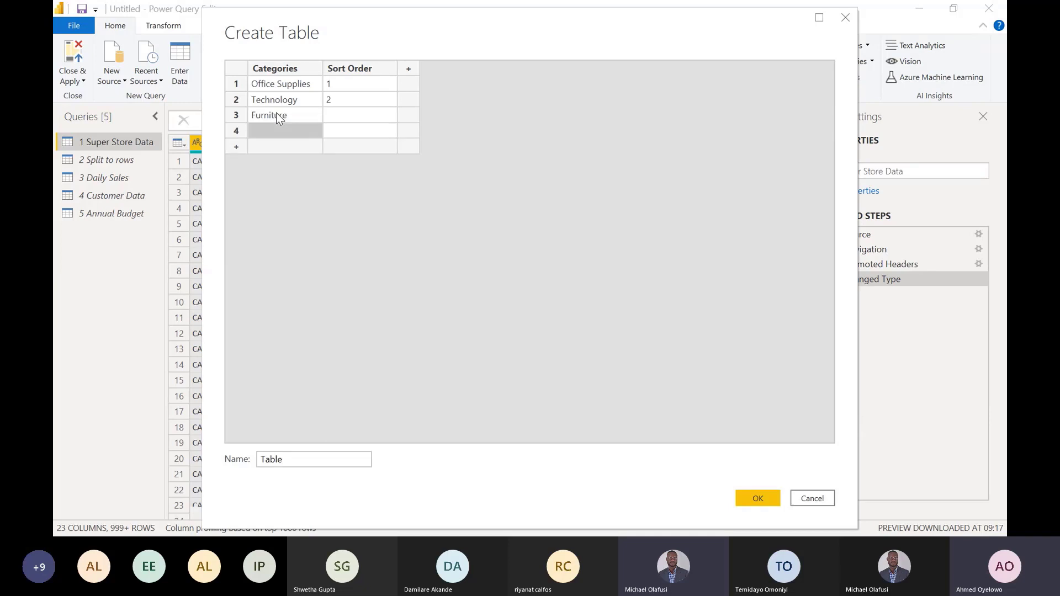
left_click(350, 115)
type("3")
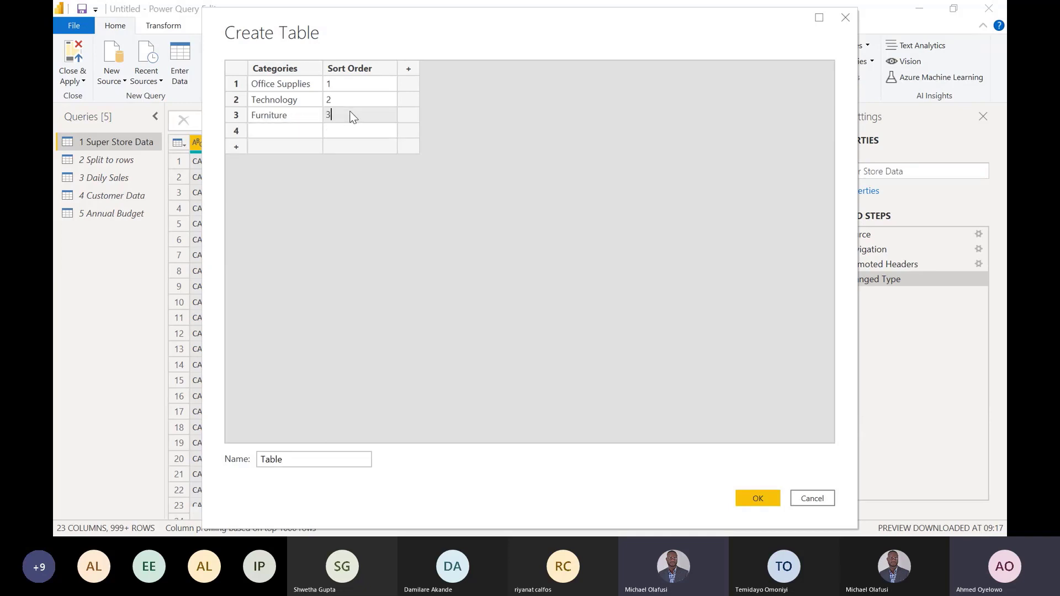
- Delete the Sort Order column and the empty fourth row from the new table
left_click(236, 132)
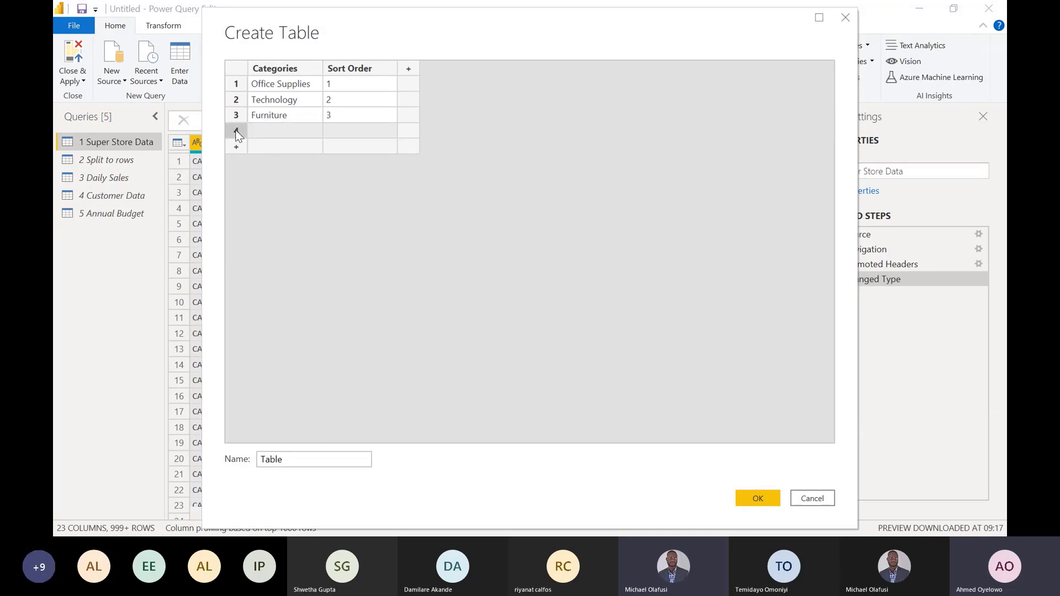
right_click(238, 135)
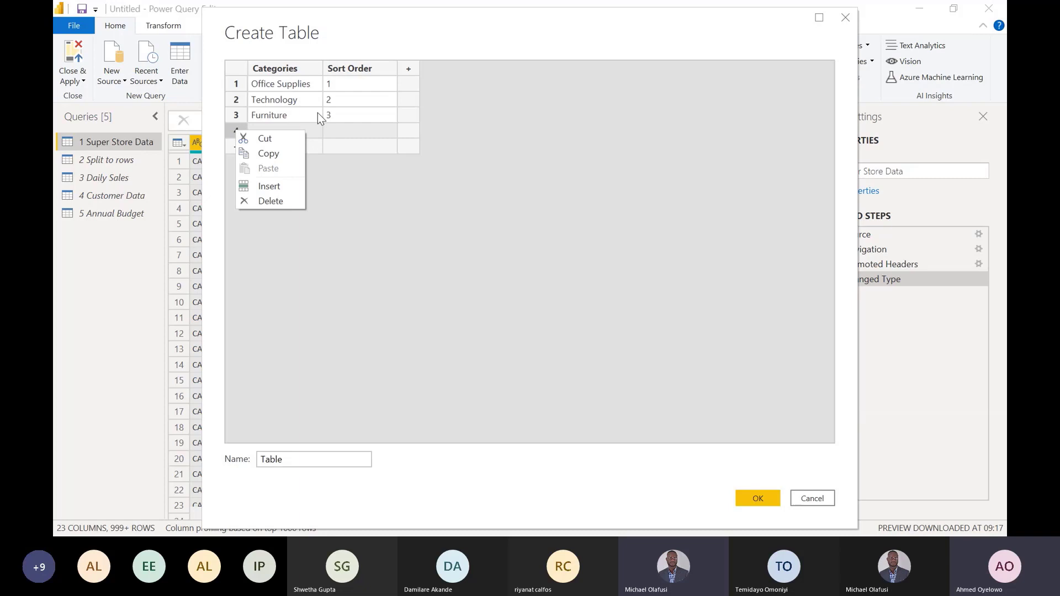
left_click(360, 67)
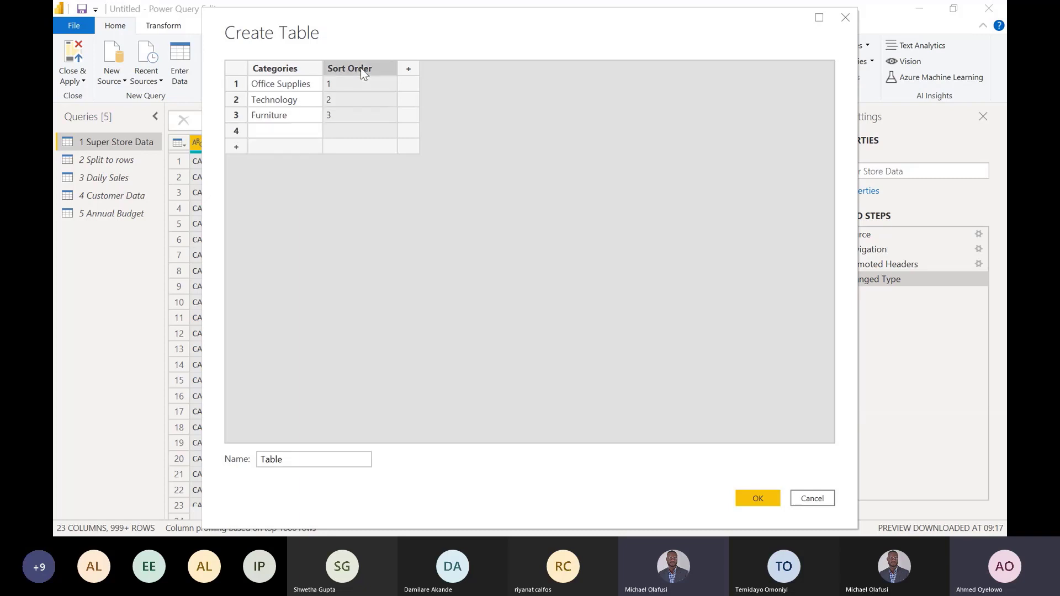
right_click(362, 70)
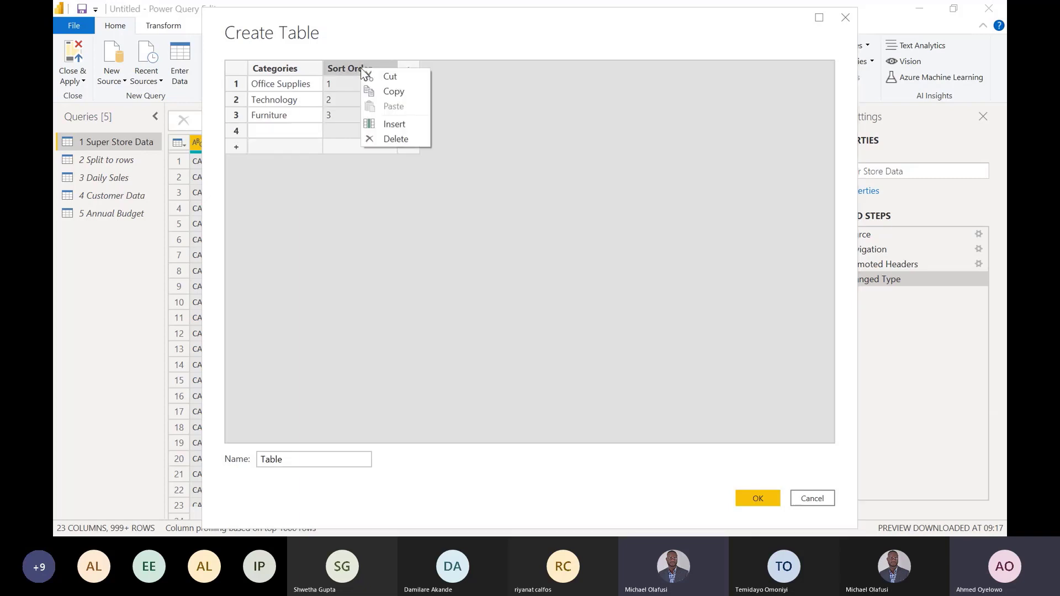
left_click(406, 139)
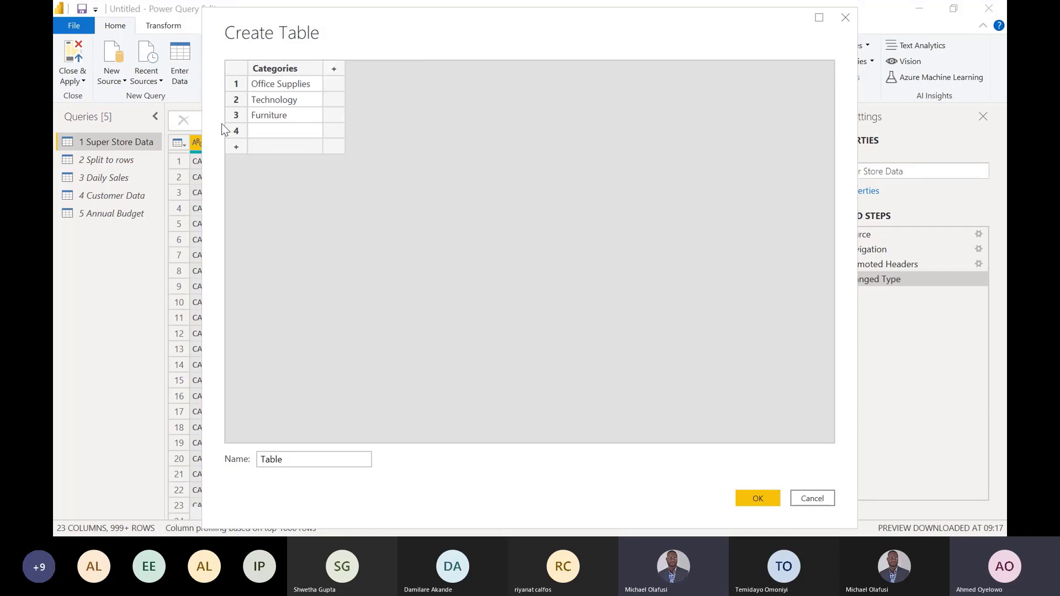
right_click(237, 130)
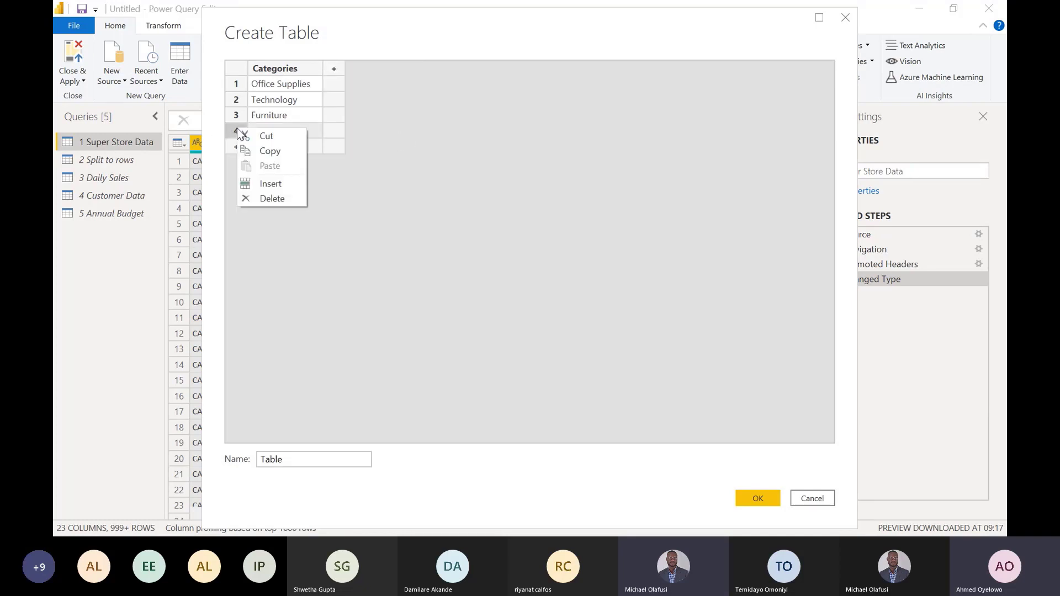
left_click(279, 197)
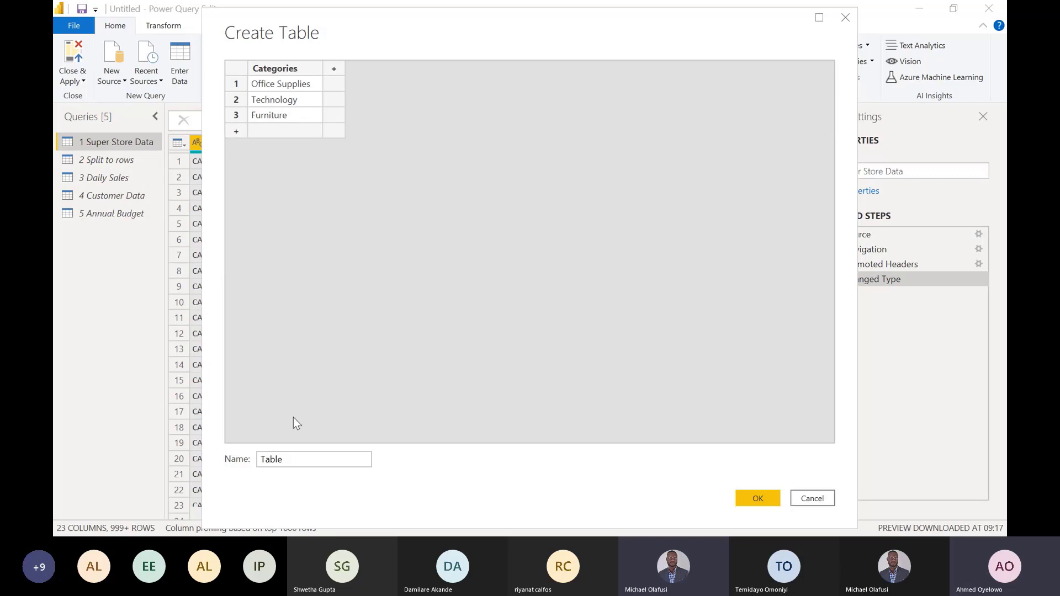
- Name the new table Category Table and create it
left_click_drag(303, 459, 253, 459)
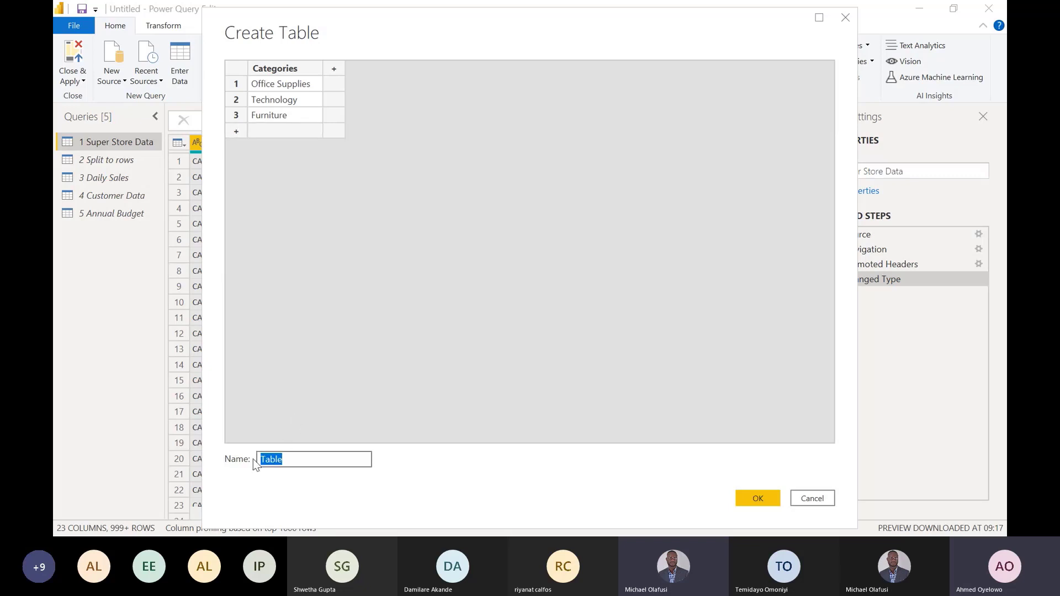
type("Category Table")
left_click(744, 497)
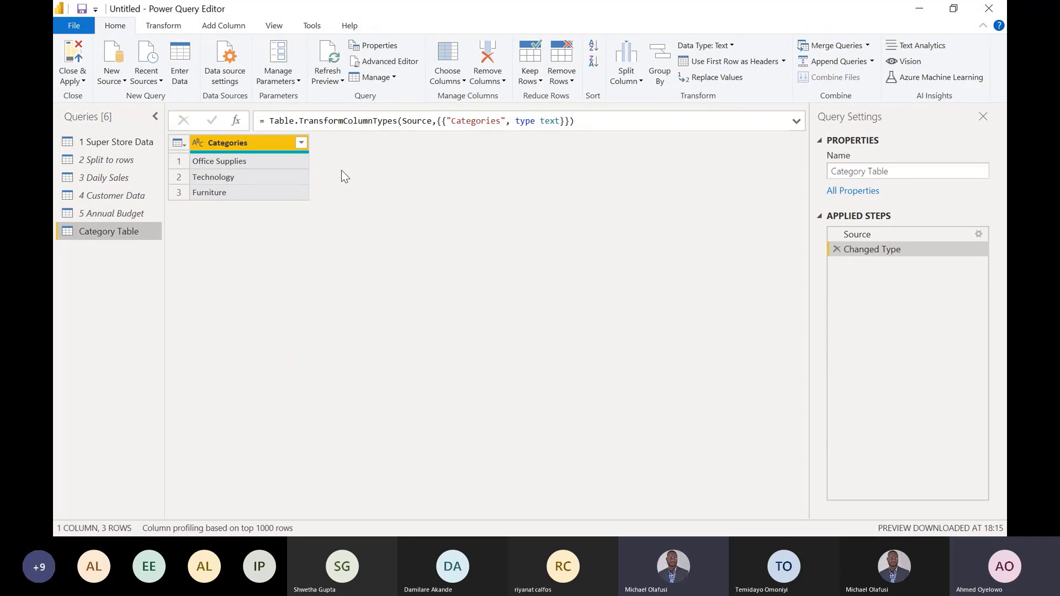
- Add an index column starting from 1 to Category Table and apply the query changes to the report
left_click(230, 27)
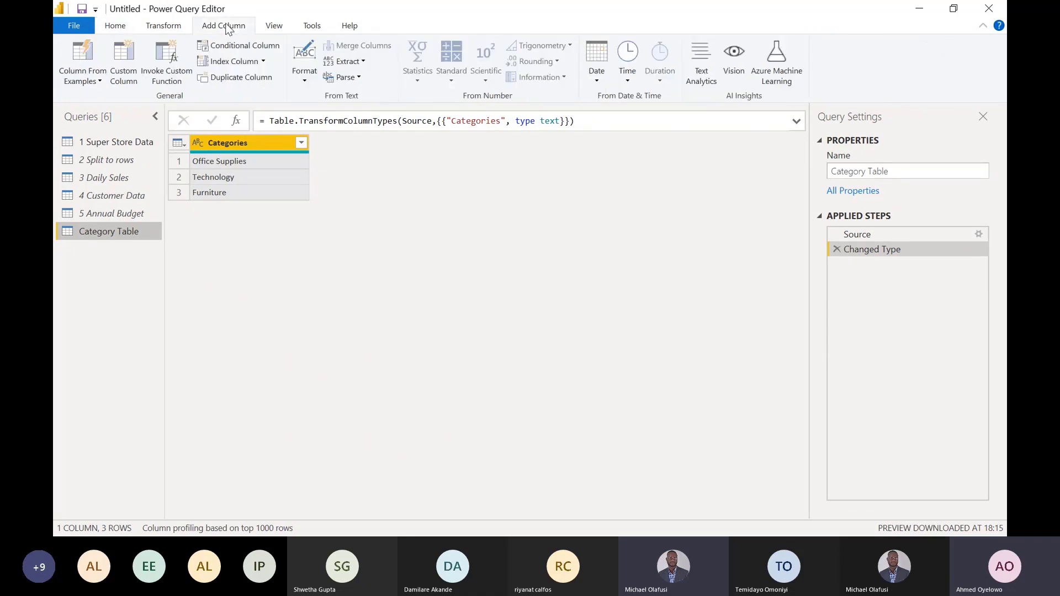
left_click(264, 62)
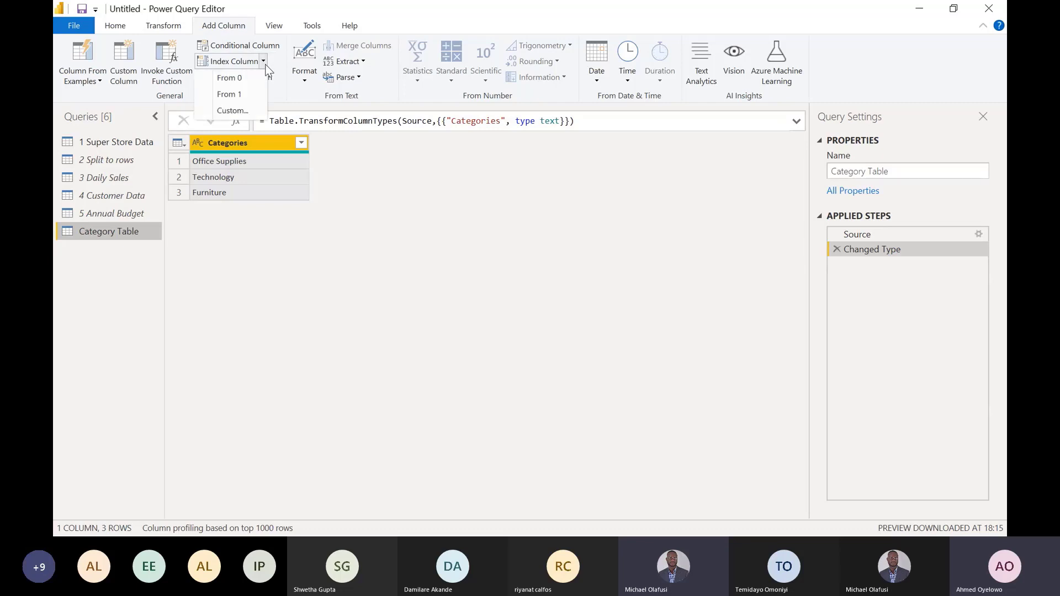
left_click(237, 95)
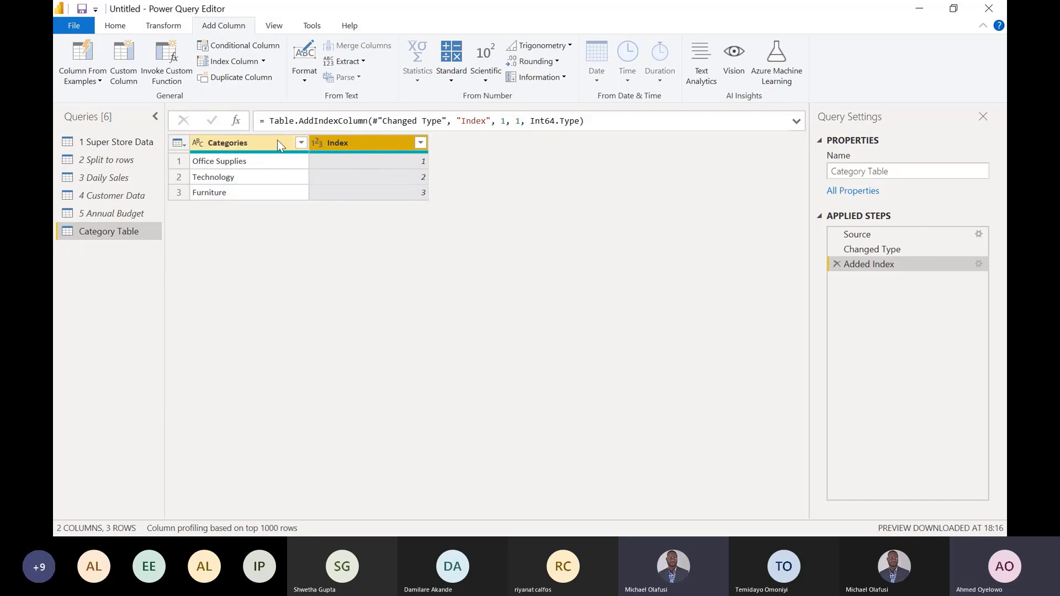
left_click(115, 27)
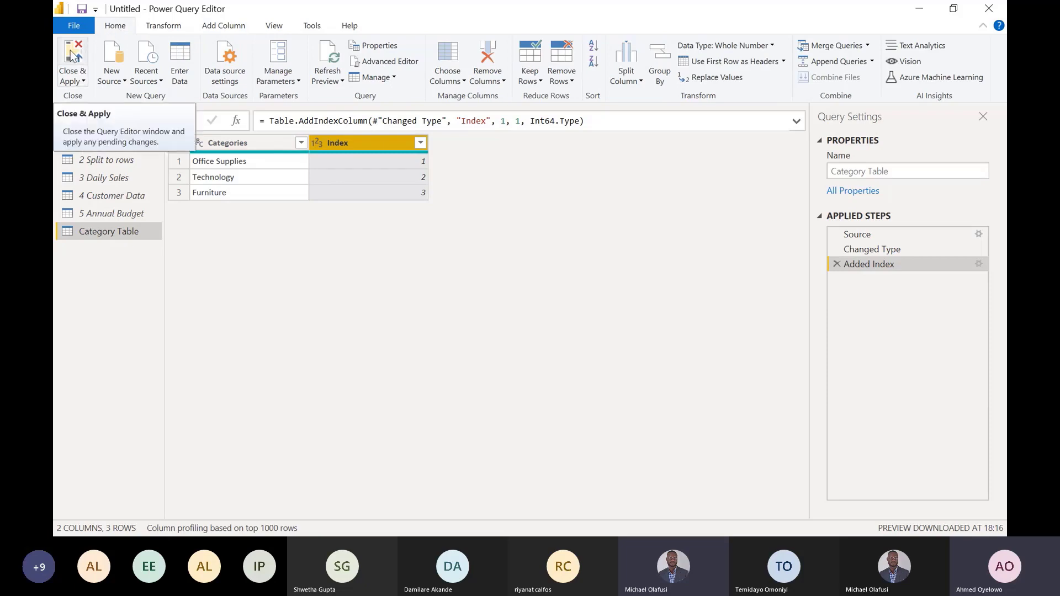
left_click(72, 55)
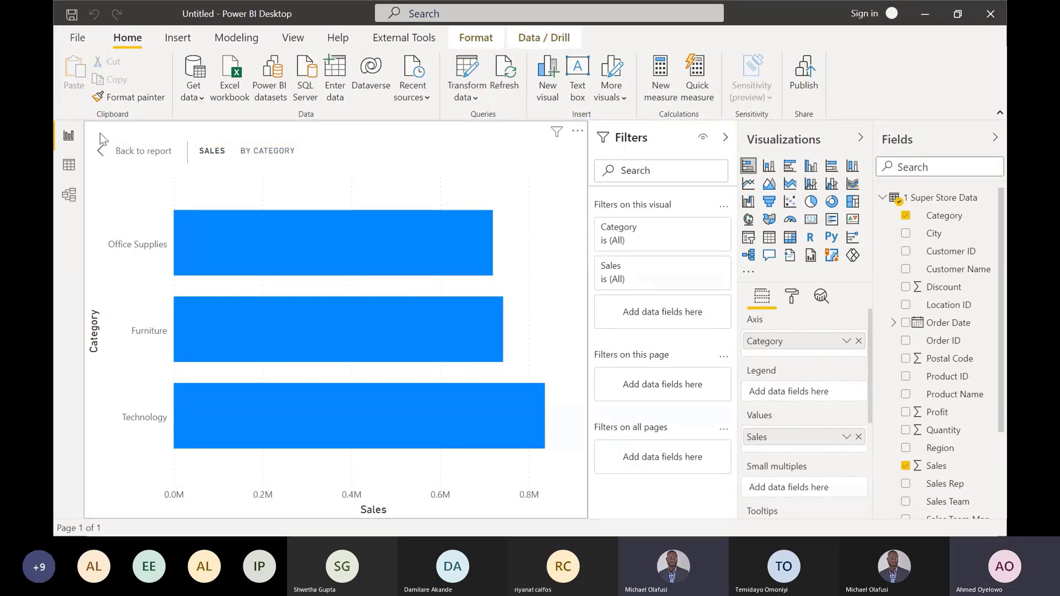
- Set the Categories column of Category Table to sort by the Index column
left_click(68, 166)
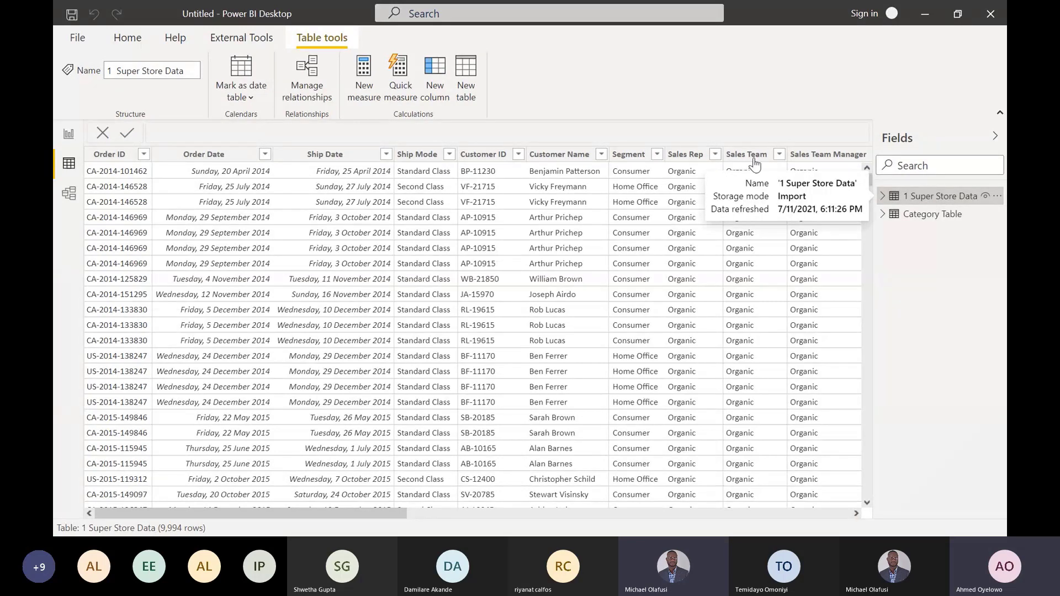
left_click(919, 217)
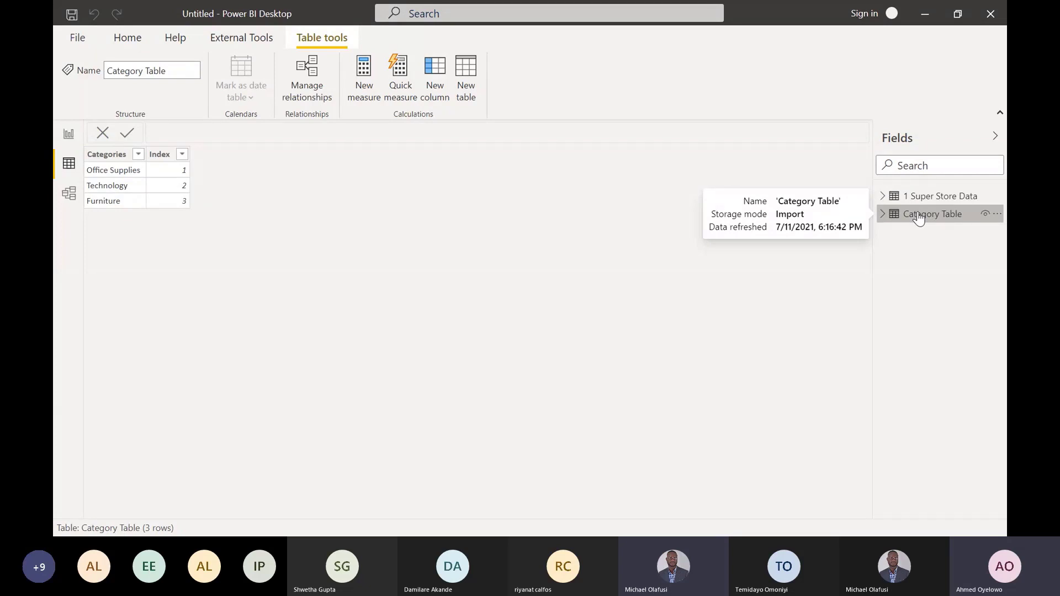
left_click(117, 159)
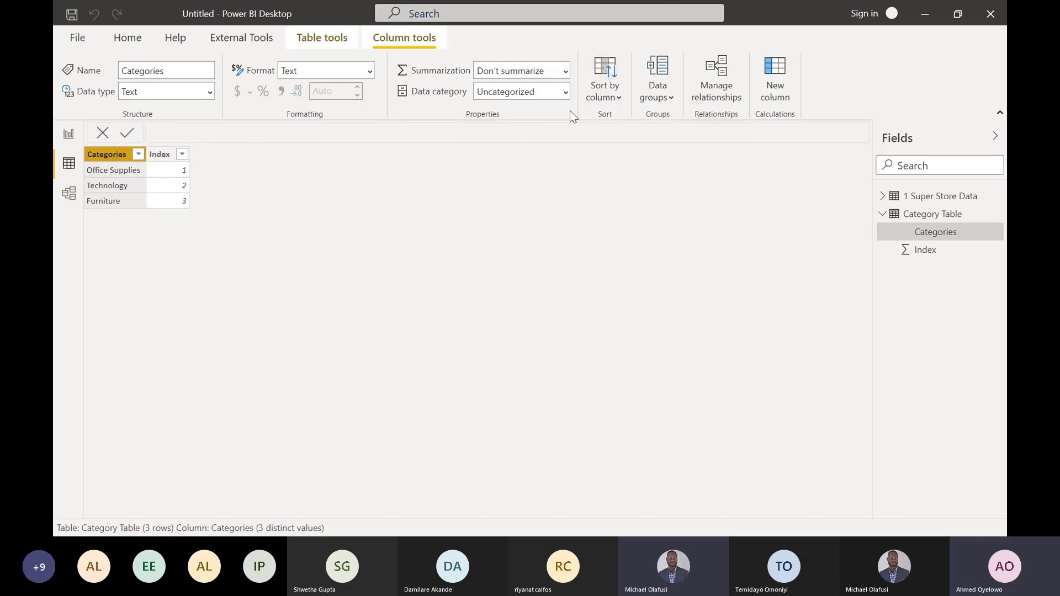
left_click(617, 99)
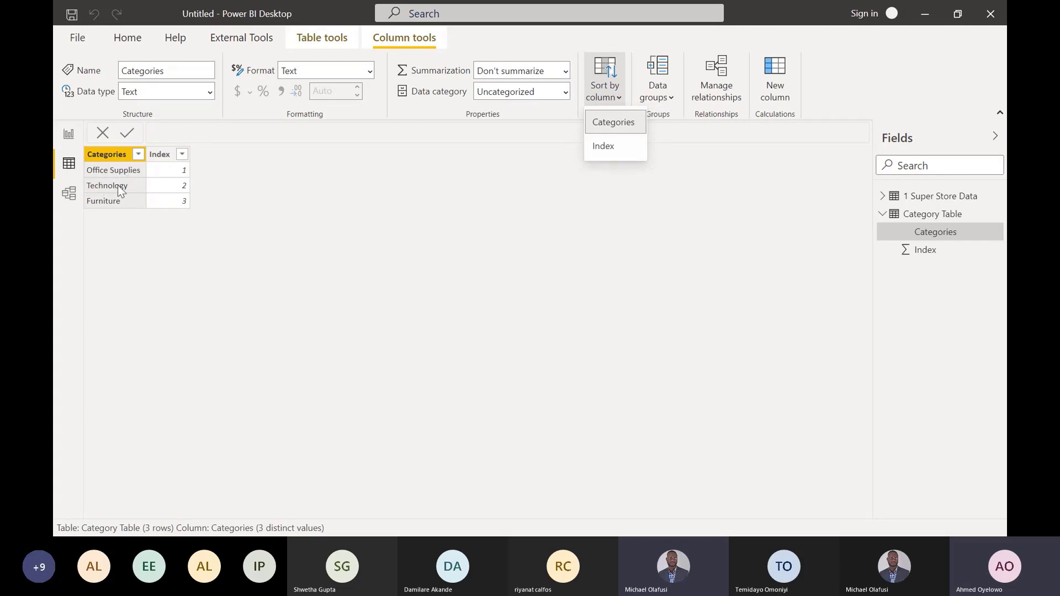
left_click(610, 145)
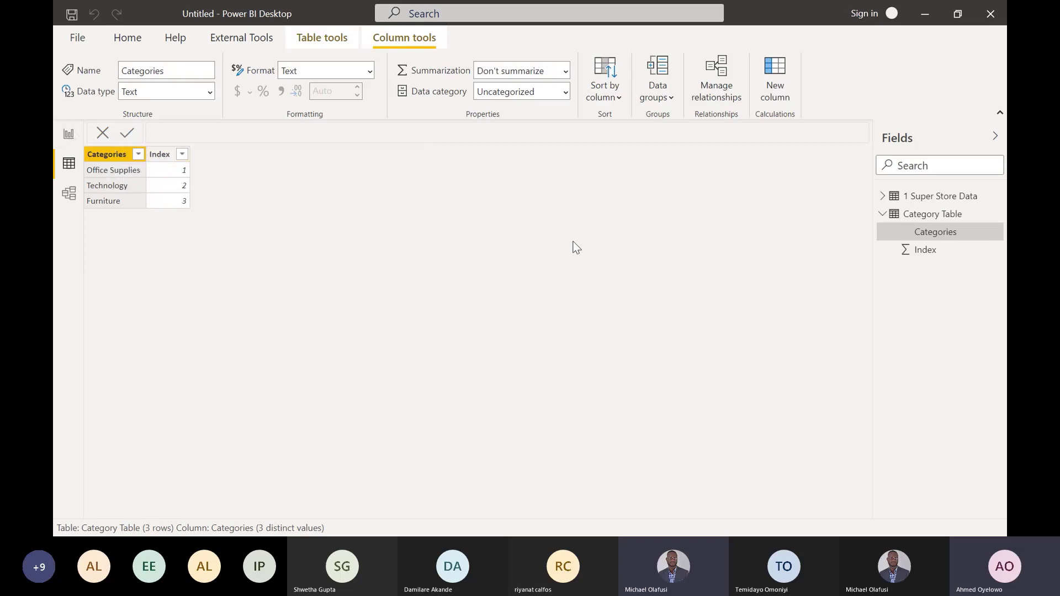
- Relate the Category field of 1 Super Store Data to Categories in Category Table, arranging the table cards side by side in the model
left_click(882, 196)
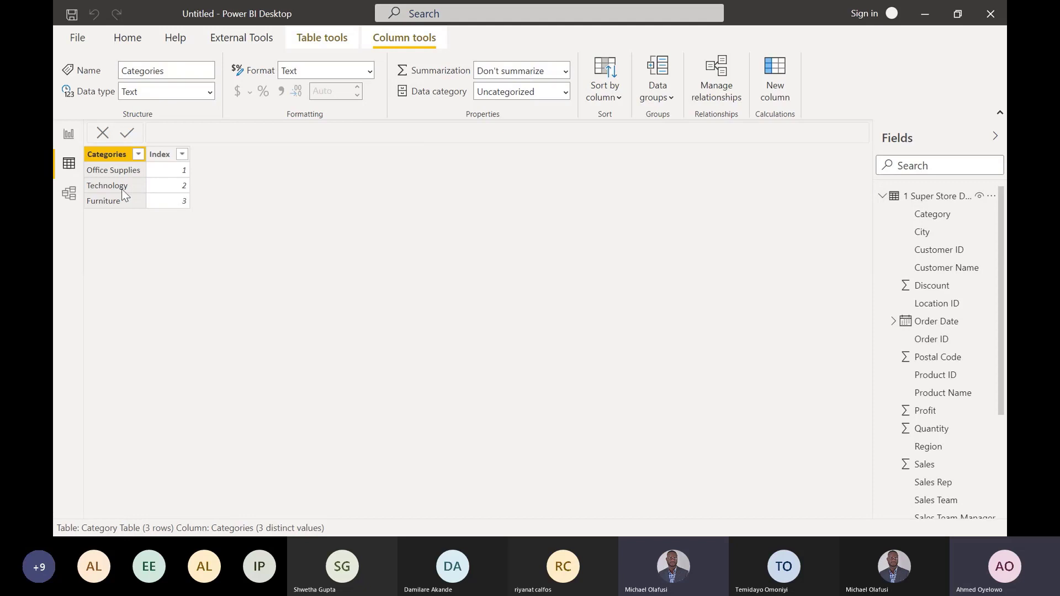
left_click(69, 198)
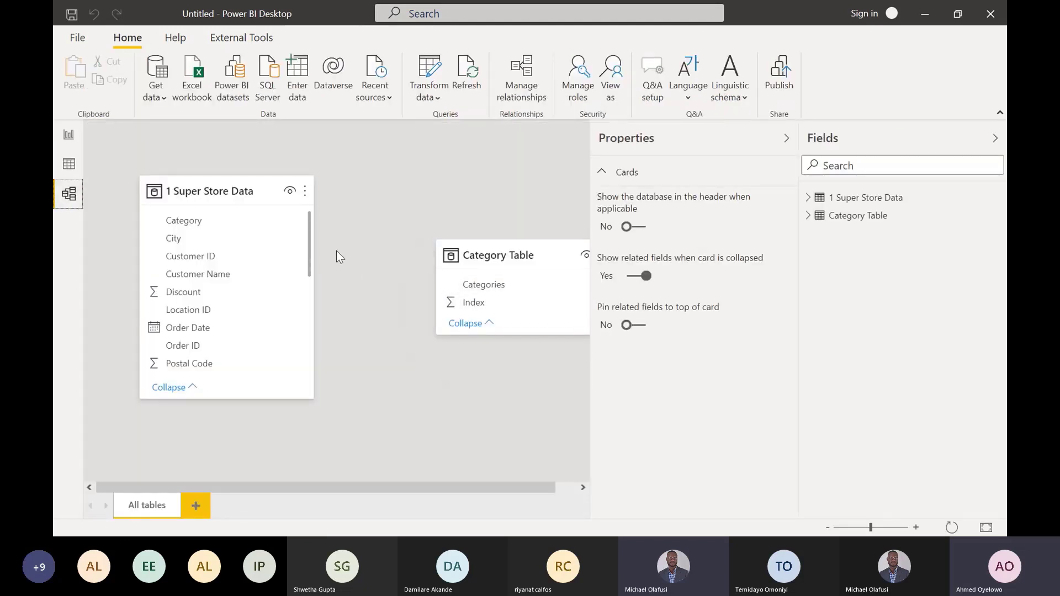
left_click_drag(513, 258, 430, 204)
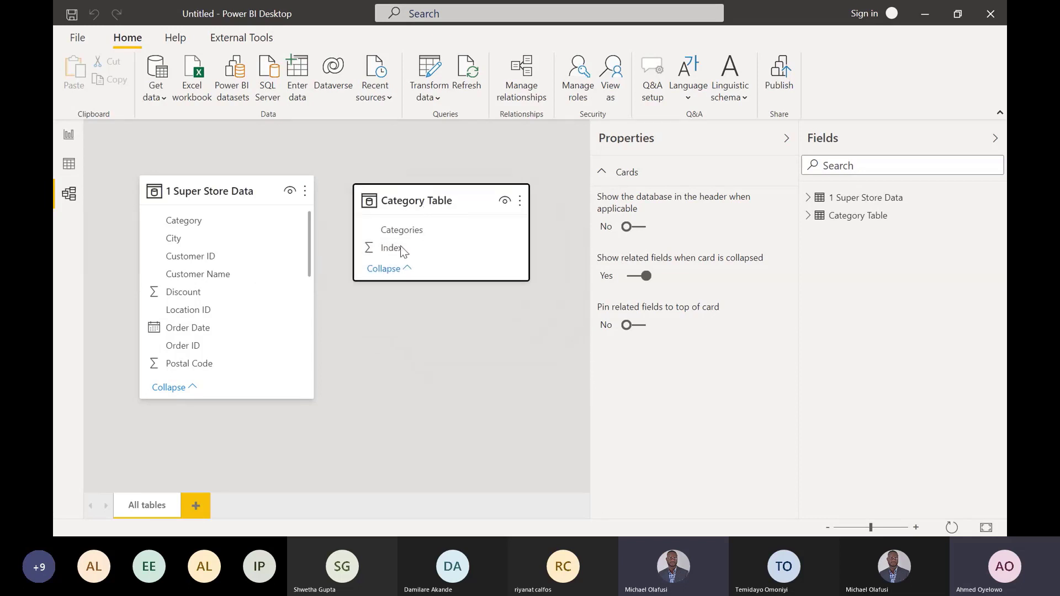
left_click(195, 218)
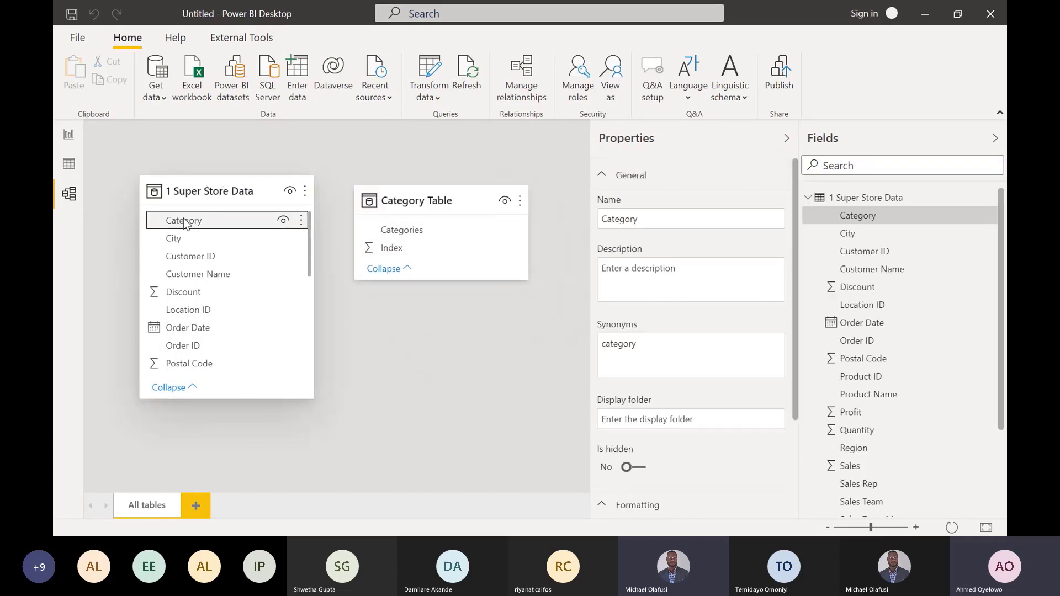
left_click_drag(180, 217, 387, 232)
left_click_drag(369, 185, 448, 182)
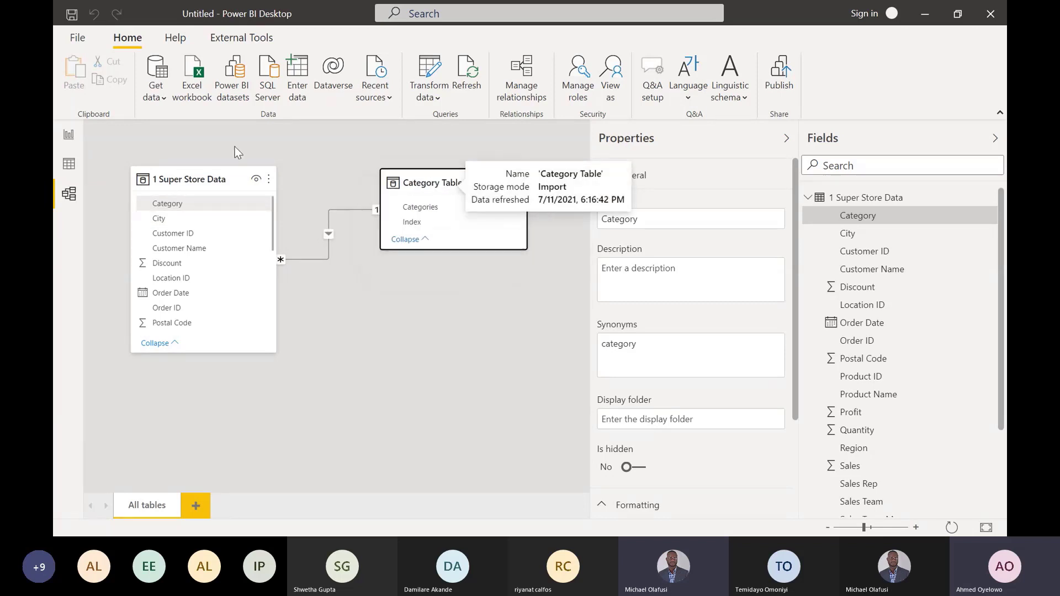
- Replace Category on the sales bar chart's axis with the Categories field from Category Table
left_click(71, 134)
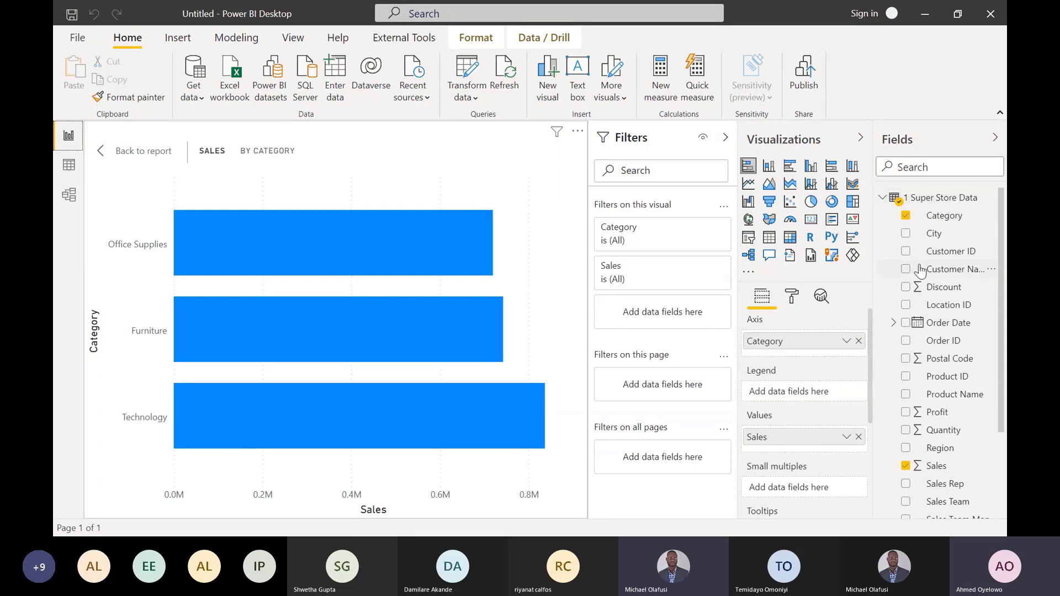
left_click(858, 342)
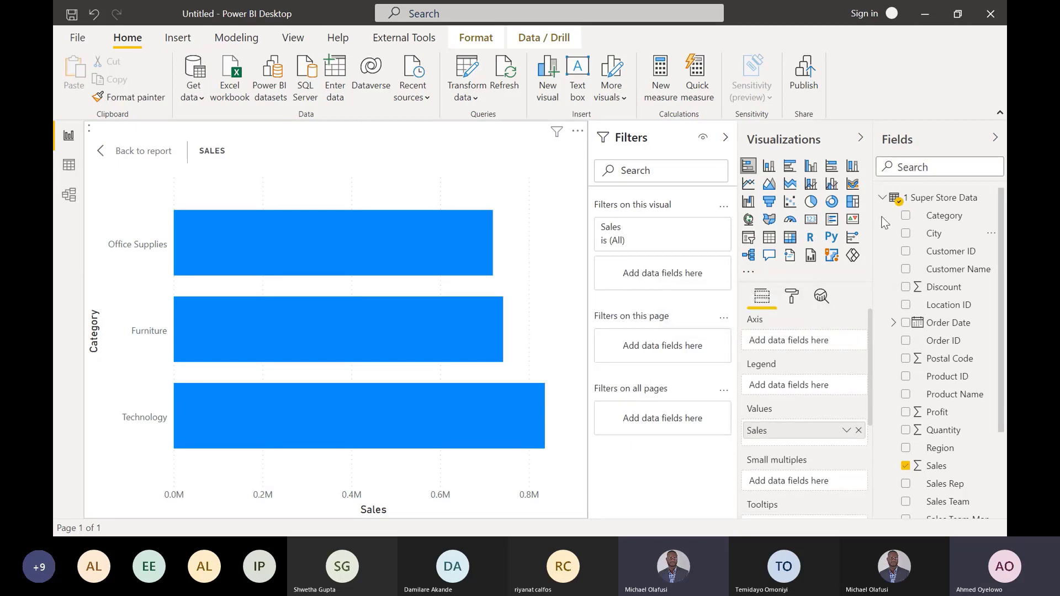
left_click(883, 199)
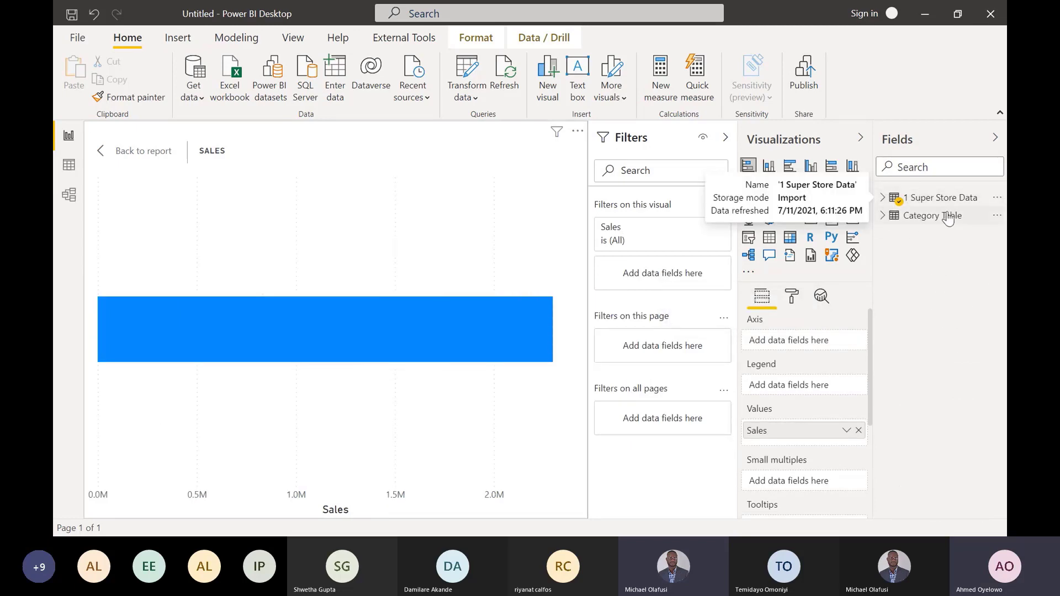
left_click(884, 218)
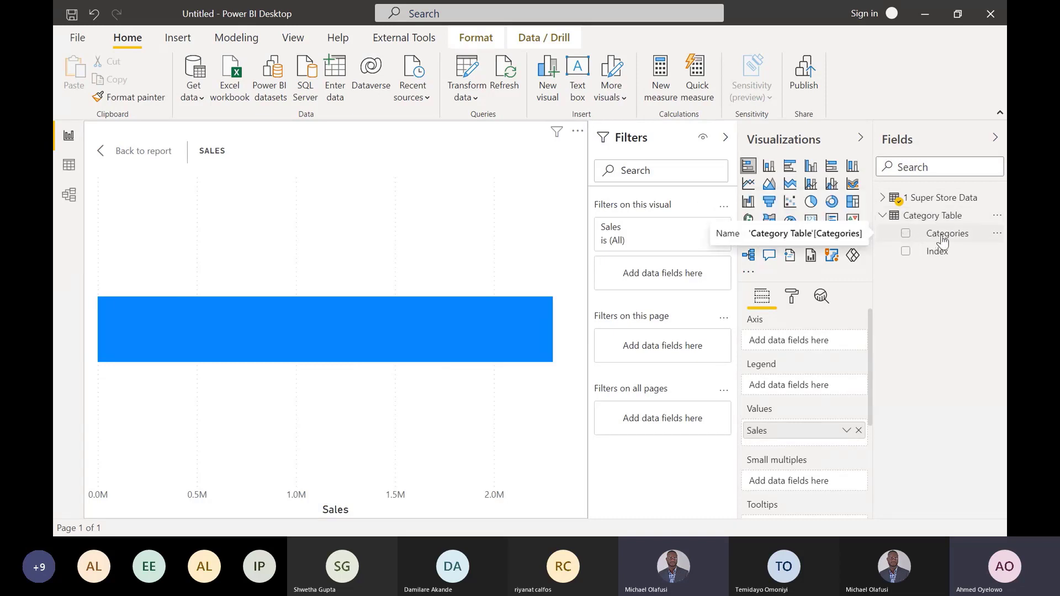
left_click_drag(939, 234, 791, 337)
left_click_drag(788, 337, 784, 339)
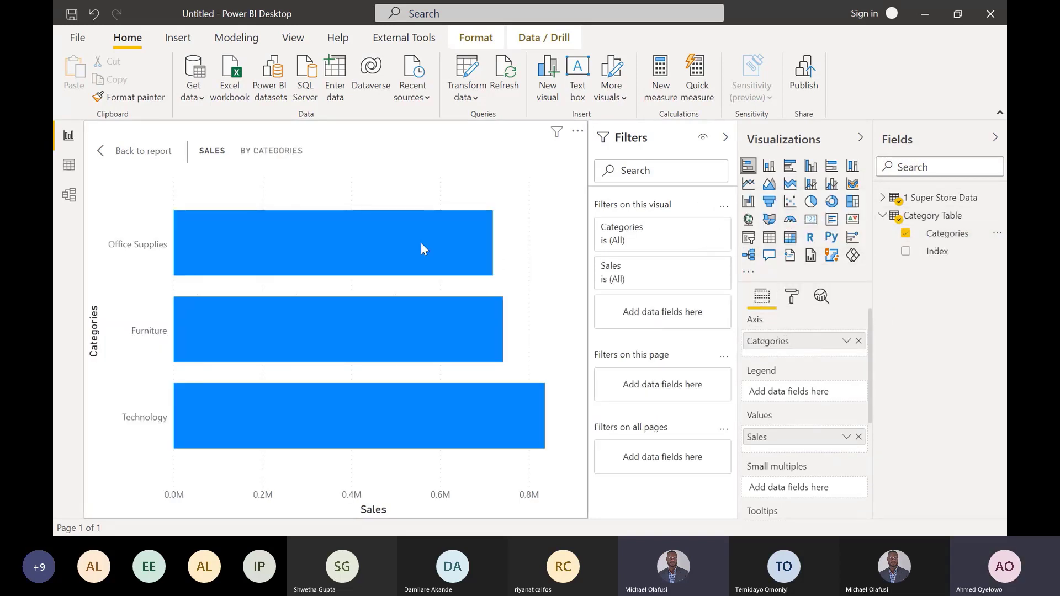
- Sort the sales bar chart by Categories instead of Sales and check the order of the bars
mouse_move(269, 247)
left_click(578, 131)
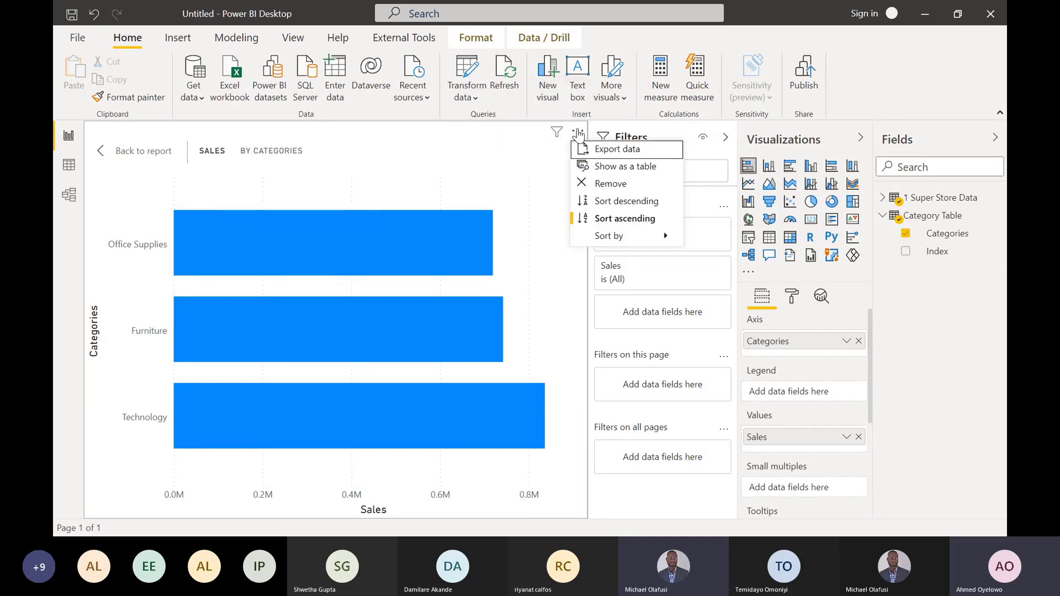
mouse_move(619, 236)
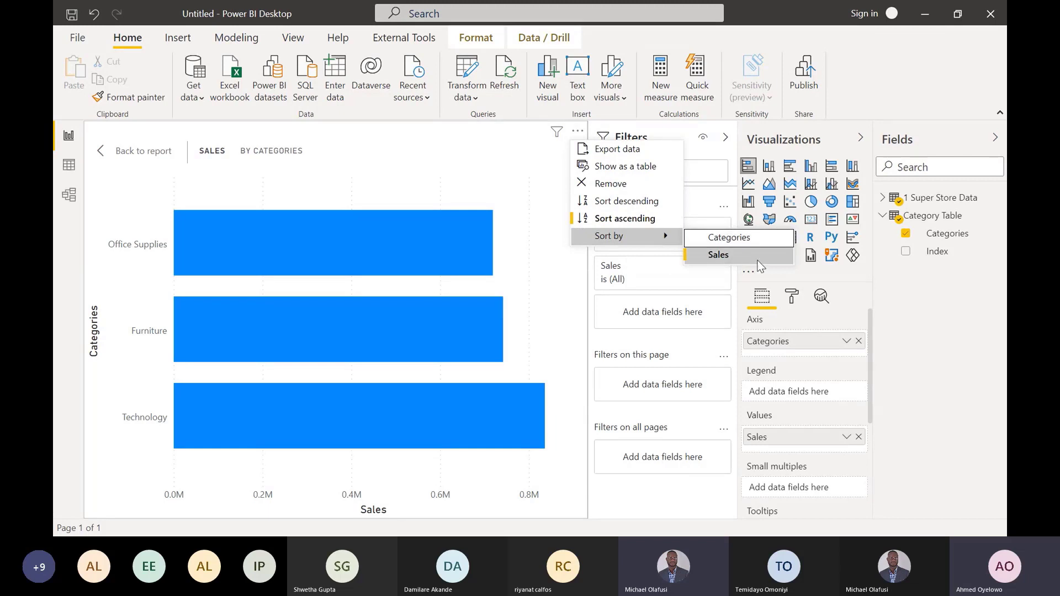
left_click(738, 237)
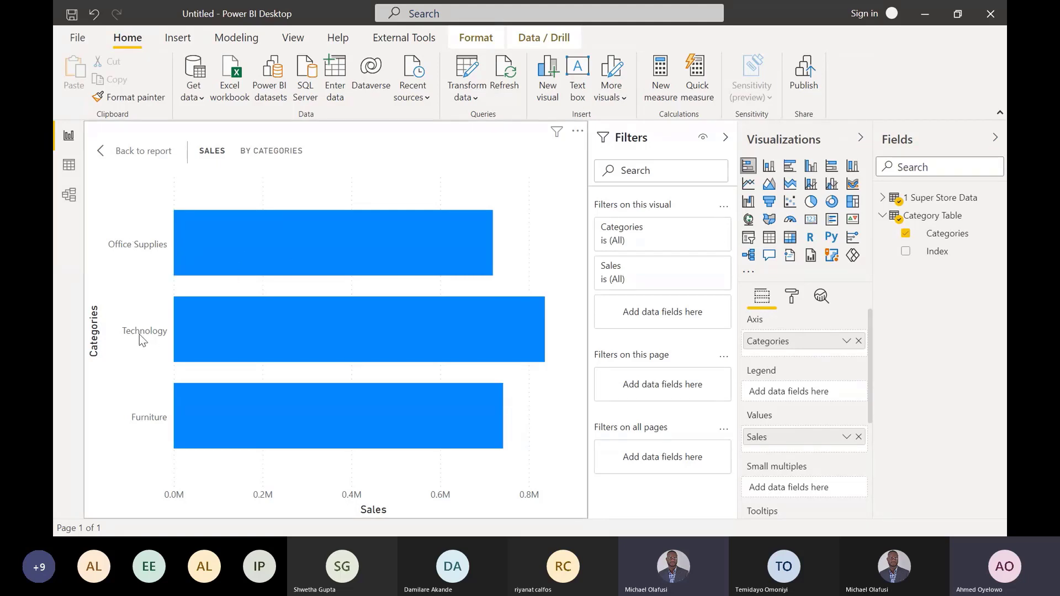
mouse_move(419, 260)
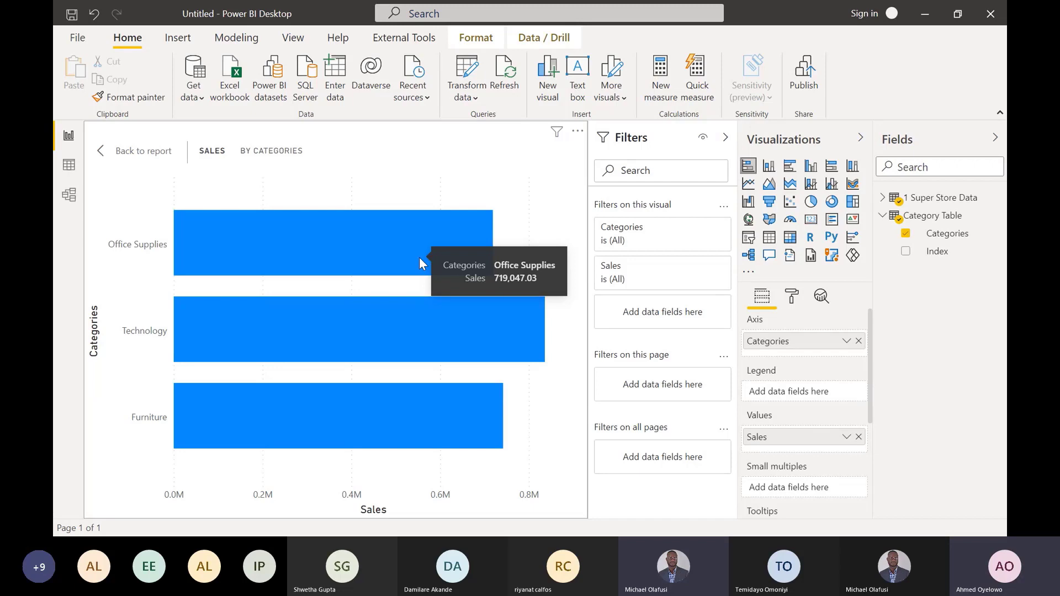
- Open the Power Query Editor and examine the delimited Category and Amount values in the 2 Split to rows query
left_click(470, 67)
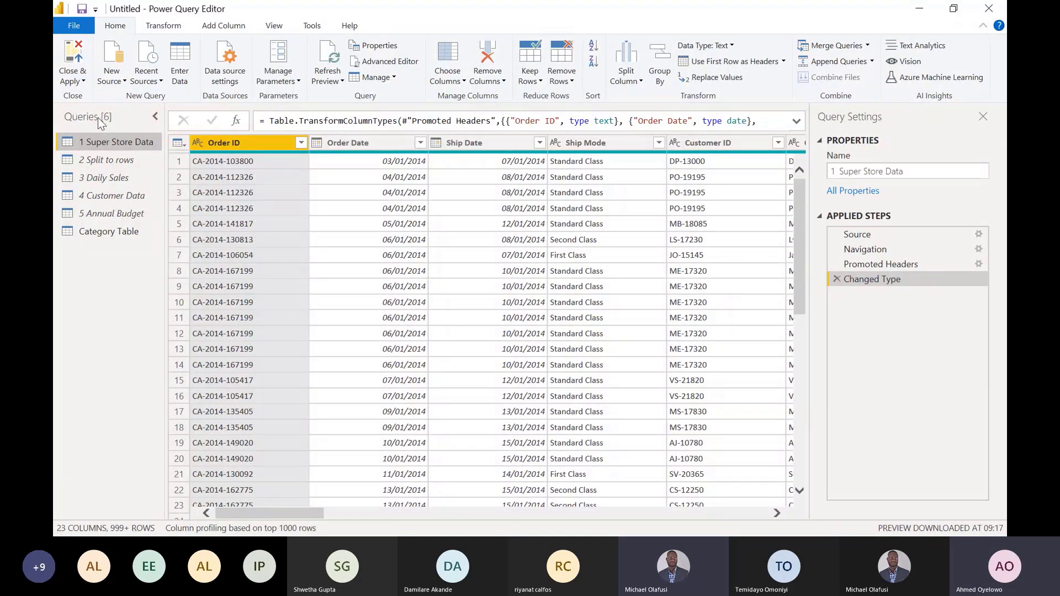
left_click(110, 161)
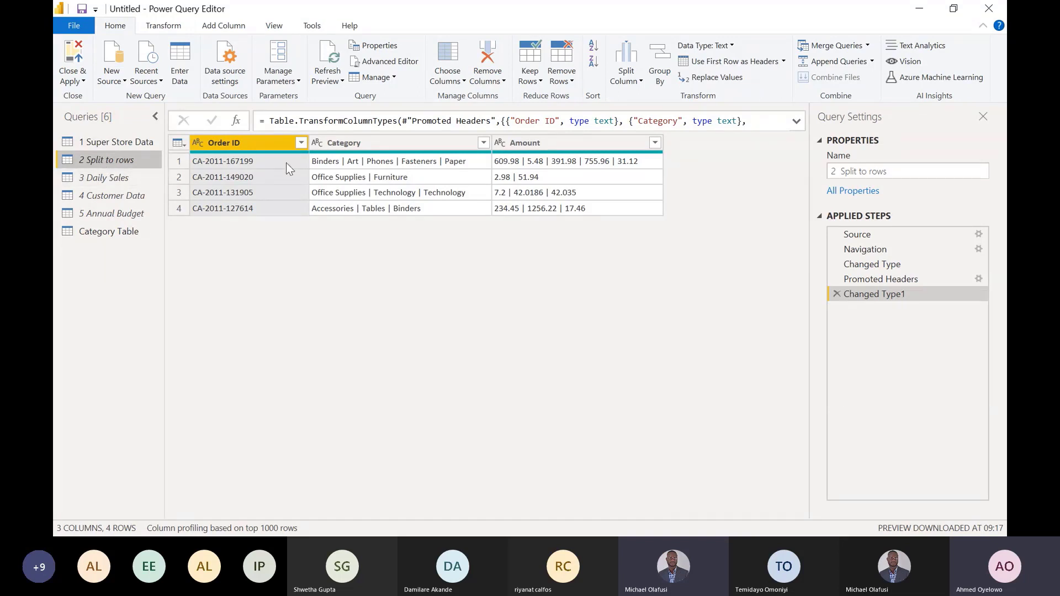
left_click(331, 160)
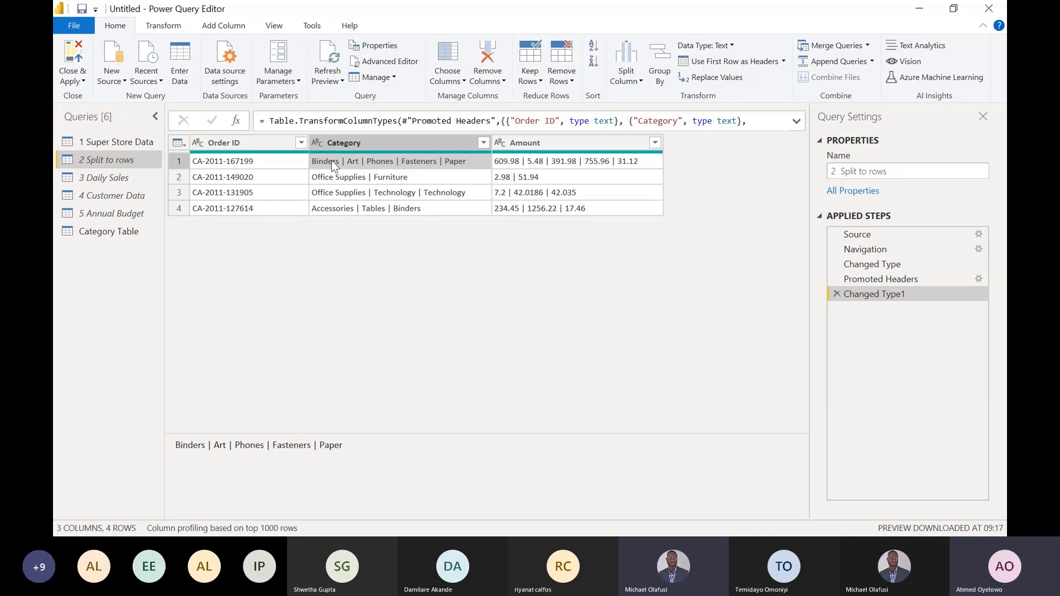
left_click(541, 143)
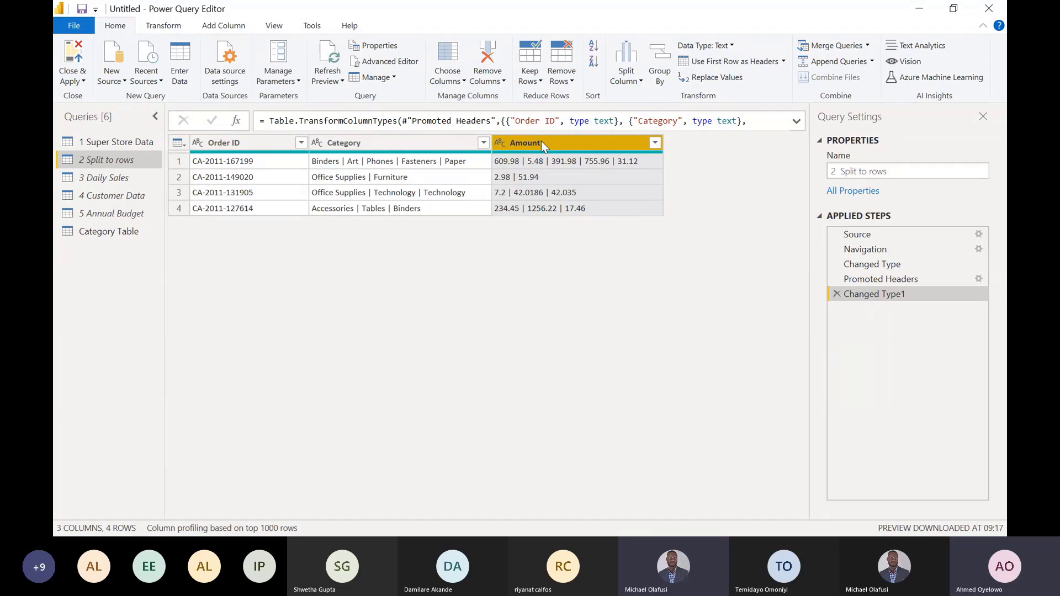
- Switch to Microsoft Whiteboard and clear all the old handwriting from the canvas
key("alt+Tab")
key("alt+Tab")
key("alt+Tab")
key("alt+Tab")
key("alt+Tab")
key("alt+Tab")
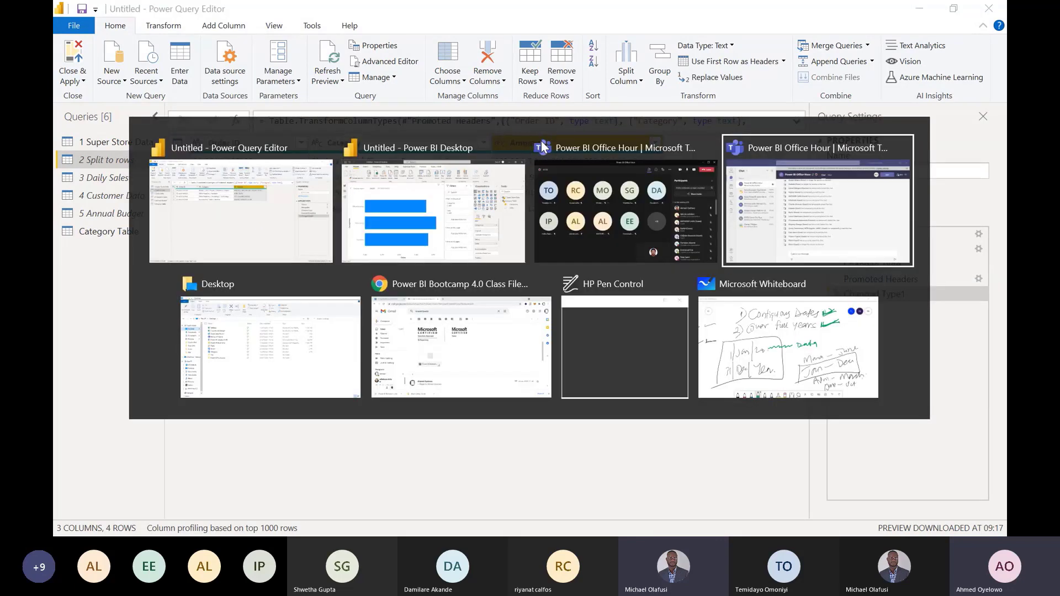
key("alt+Tab")
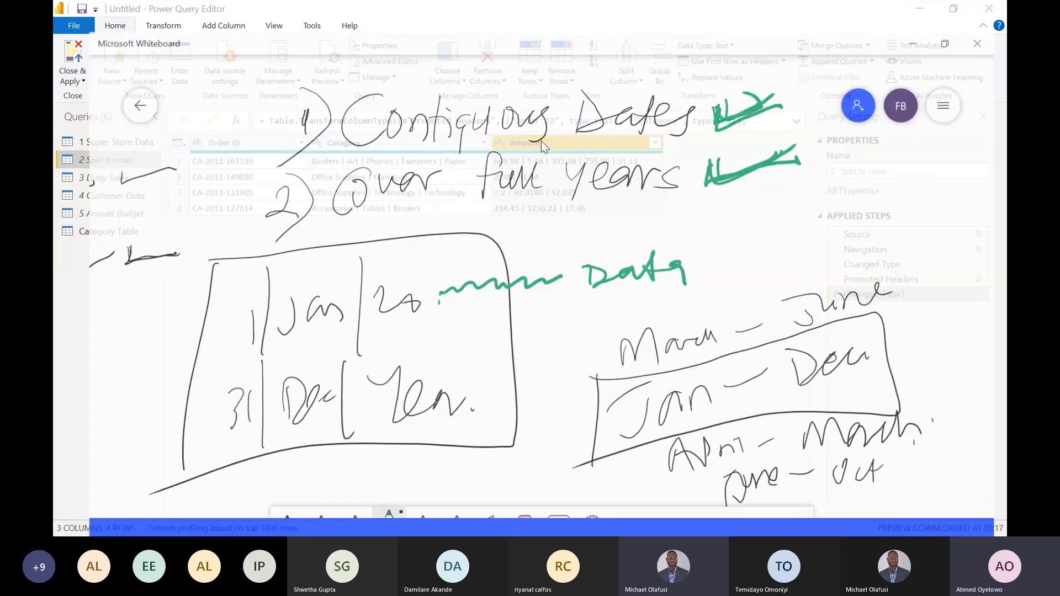
left_click(512, 519)
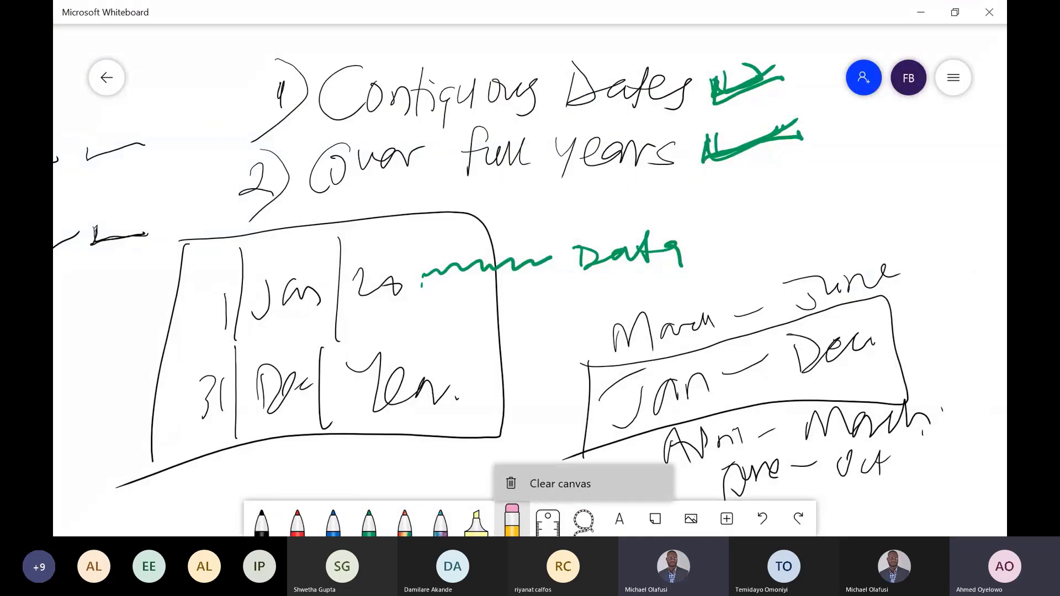
left_click(552, 483)
key("alt+Tab")
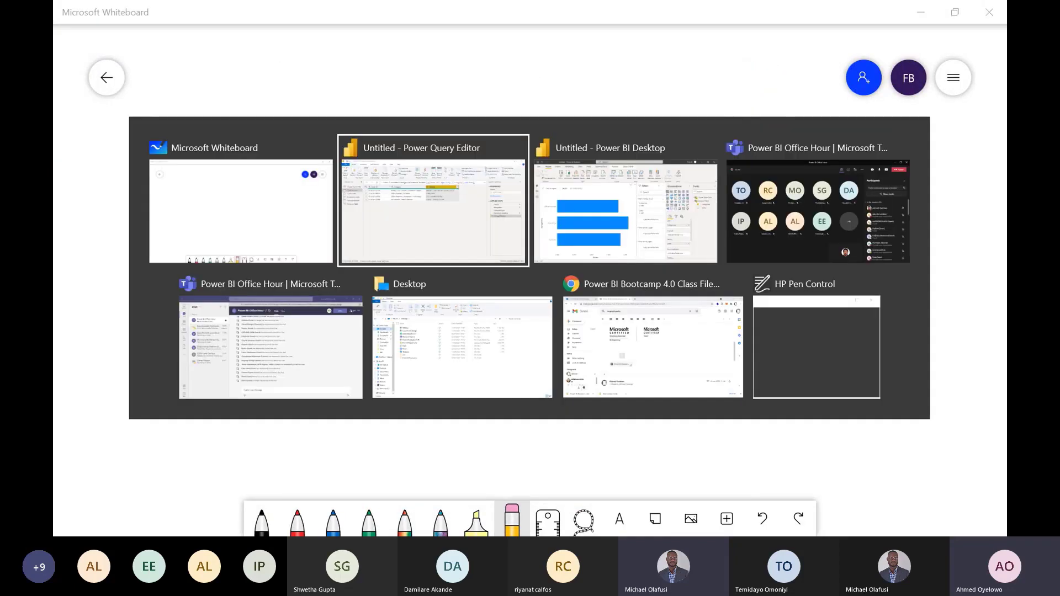
key("alt+Tab")
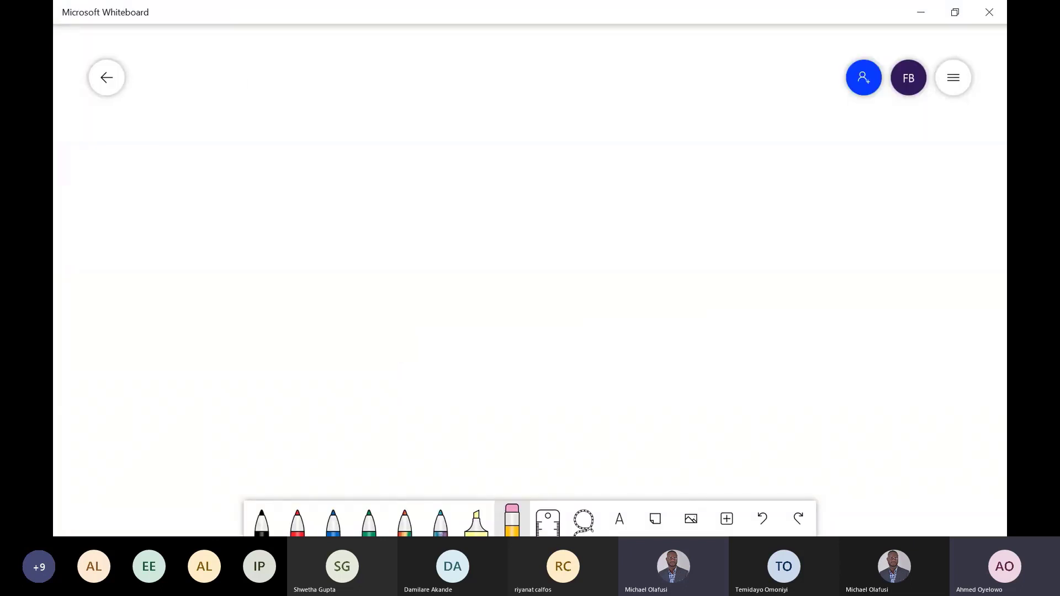
- Handwrite the heading O/ID in black near the canvas's upper edge and draw a long vertical divider beside it
left_click(261, 520)
mouse_move(217, 80)
left_mouse_down()
mouse_move(219, 110)
mouse_move(217, 90)
left_mouse_up()
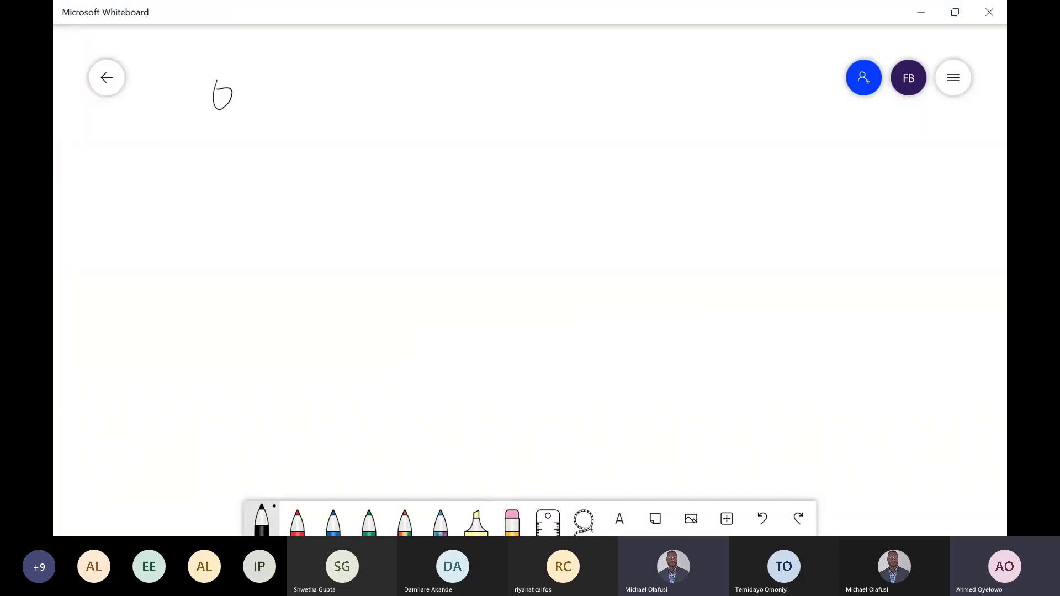
left_click_drag(255, 48, 246, 126)
left_click_drag(262, 84, 266, 107)
left_click_drag(308, 41, 307, 386)
key("alt+Tab")
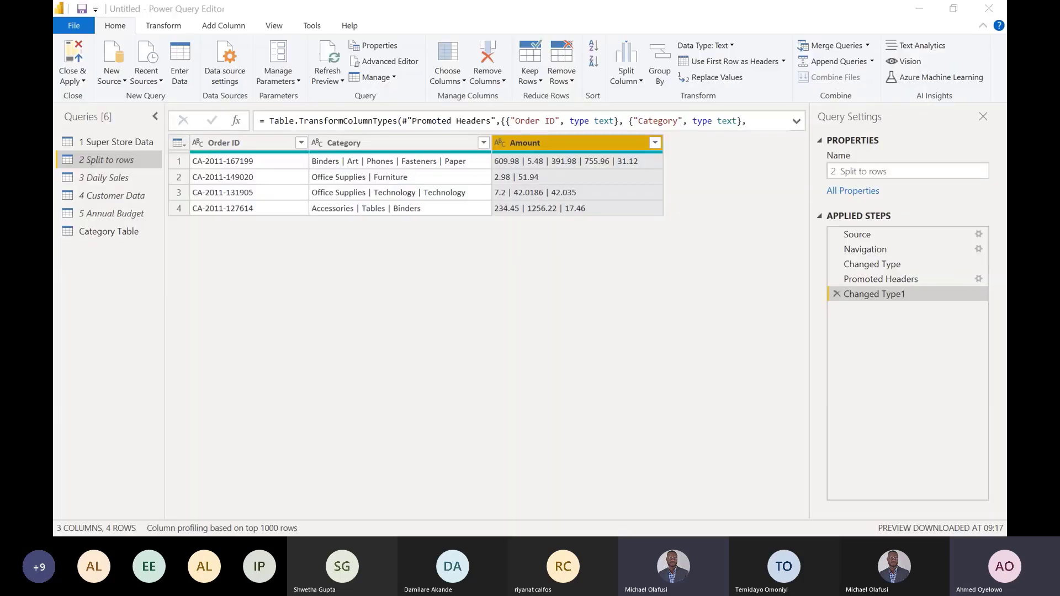
key("alt+Tab")
- Handwrite the headings Category and Amt with a vertical divider between them, and underline all three headings with a horizontal line
mouse_move(363, 62)
left_mouse_down()
mouse_move(386, 98)
mouse_move(474, 88)
mouse_move(476, 101)
left_mouse_up()
left_click_drag(504, 28, 508, 399)
key("alt+Tab")
key("alt+Tab")
mouse_move(528, 100)
left_mouse_down()
mouse_move(553, 109)
mouse_move(624, 103)
left_mouse_up()
left_click_drag(611, 86, 654, 77)
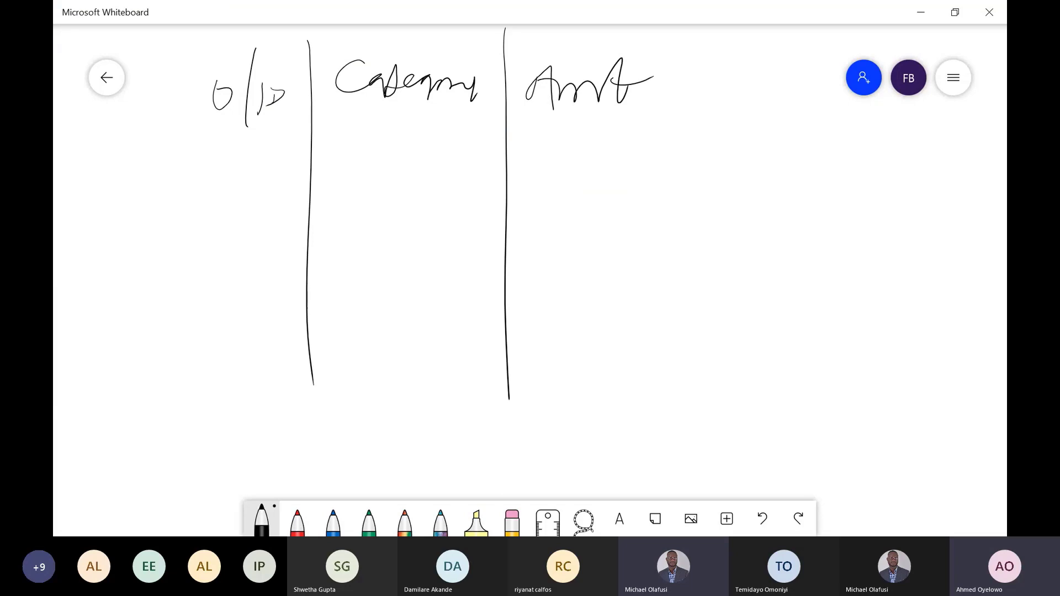
mouse_move(167, 129)
left_mouse_down()
mouse_move(462, 103)
mouse_move(785, 107)
left_mouse_up()
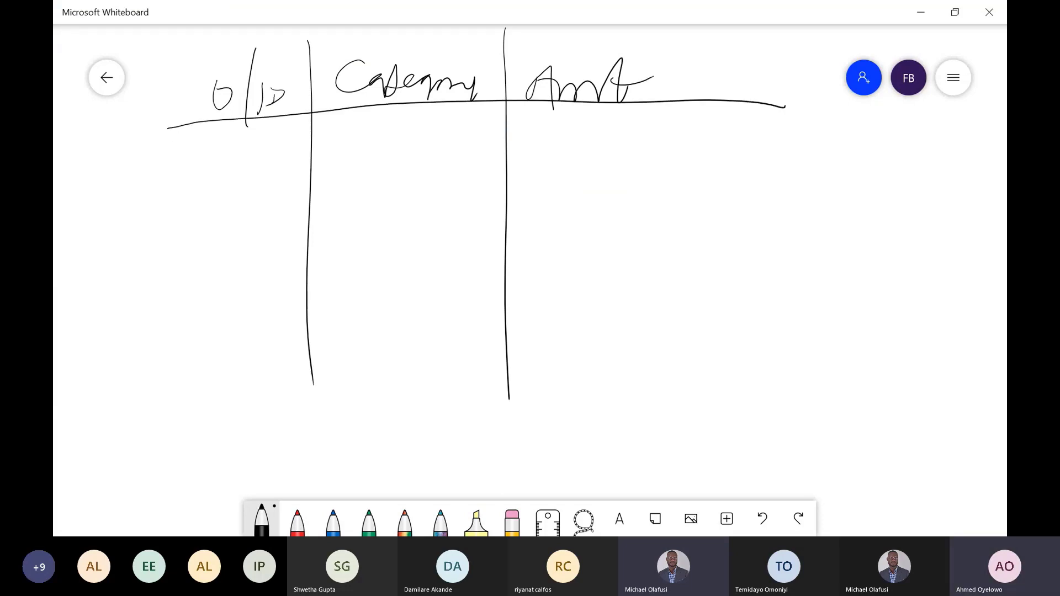
- Handwrite the first sample row of the whiteboard table from query row 1: the order ID's ending, Binders and 609
key("alt+Tab")
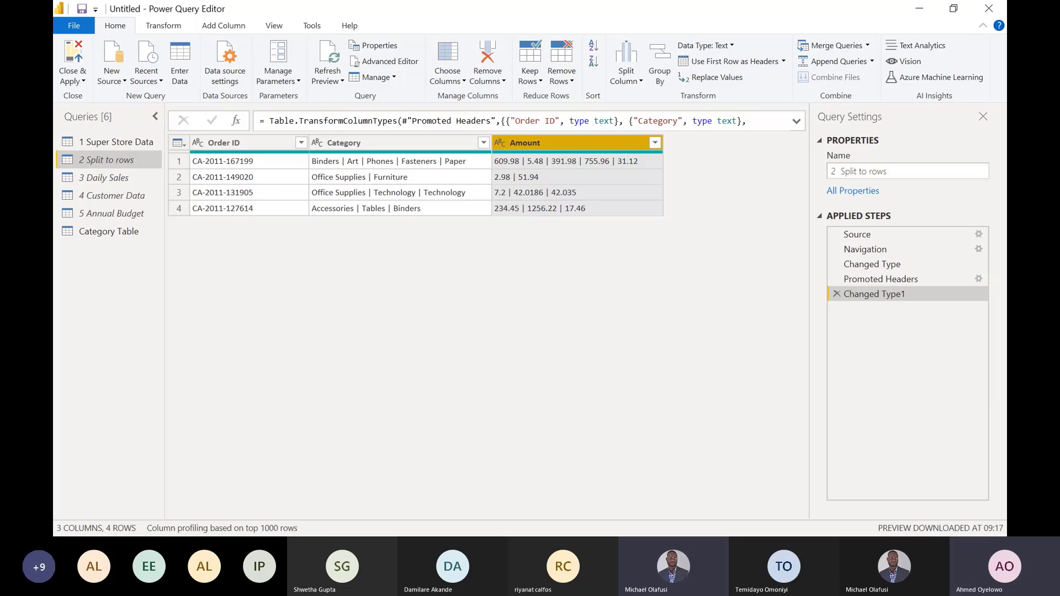
key("alt+Tab")
left_click_drag(186, 157, 194, 157)
mouse_move(210, 145)
left_mouse_down()
mouse_move(233, 168)
mouse_move(279, 173)
left_mouse_up()
key("alt+Tab")
key("alt+Tab")
mouse_move(333, 125)
left_mouse_down()
mouse_move(325, 160)
mouse_move(356, 157)
left_mouse_up()
mouse_move(367, 157)
left_mouse_down()
mouse_move(425, 132)
mouse_move(440, 150)
left_mouse_up()
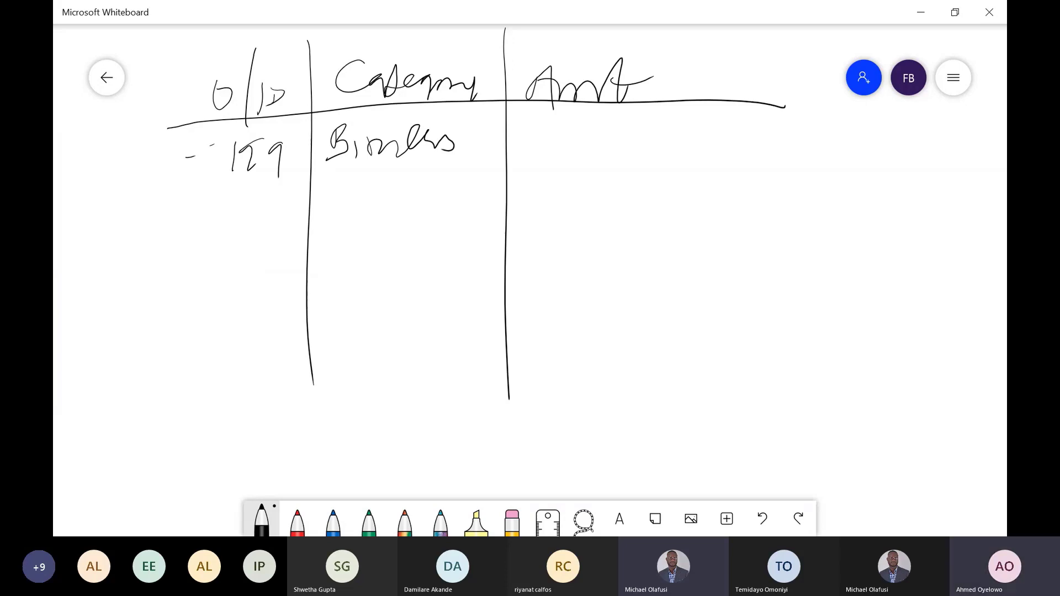
key("alt+Tab")
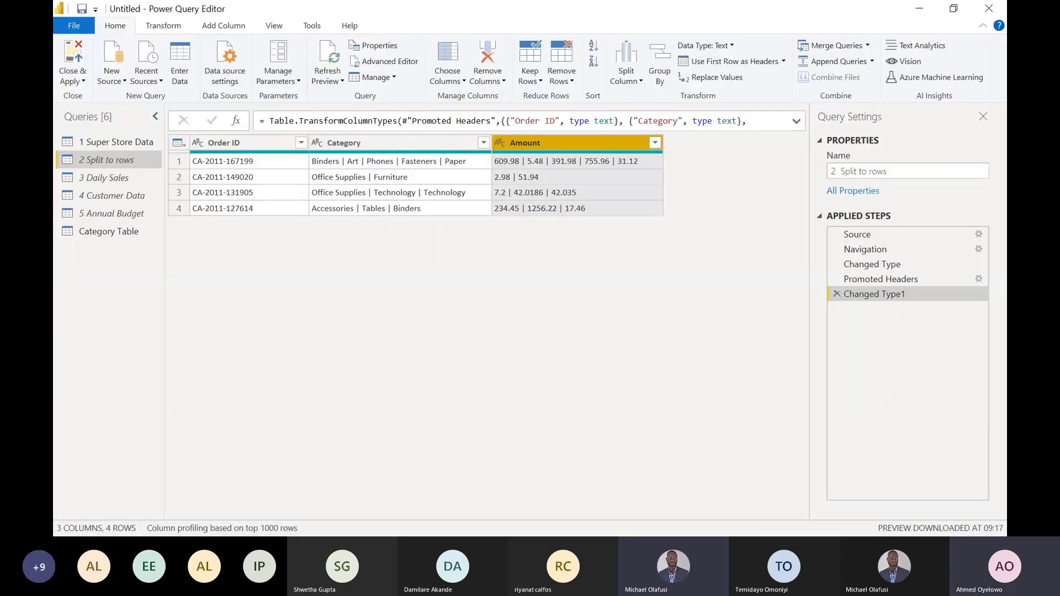
key("alt+Tab")
mouse_move(539, 124)
left_mouse_down()
mouse_move(533, 142)
mouse_move(564, 133)
left_mouse_up()
mouse_move(573, 134)
left_mouse_down()
mouse_move(592, 123)
mouse_move(588, 150)
left_mouse_up()
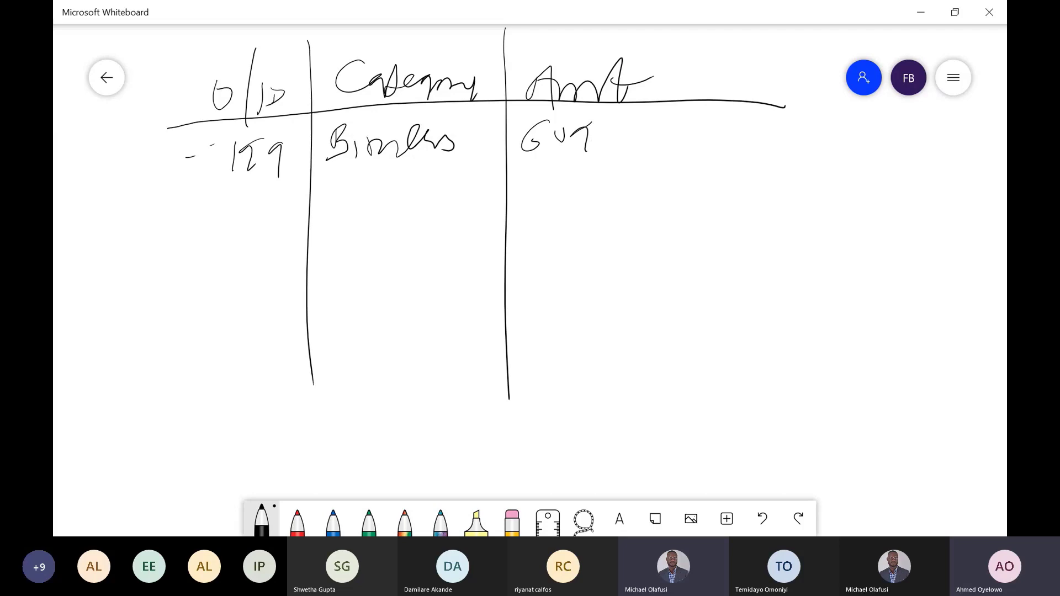
- Handwrite a second sample row below Binders with the category Art, the order ID's ending and the amount 5.48
key("alt+Tab")
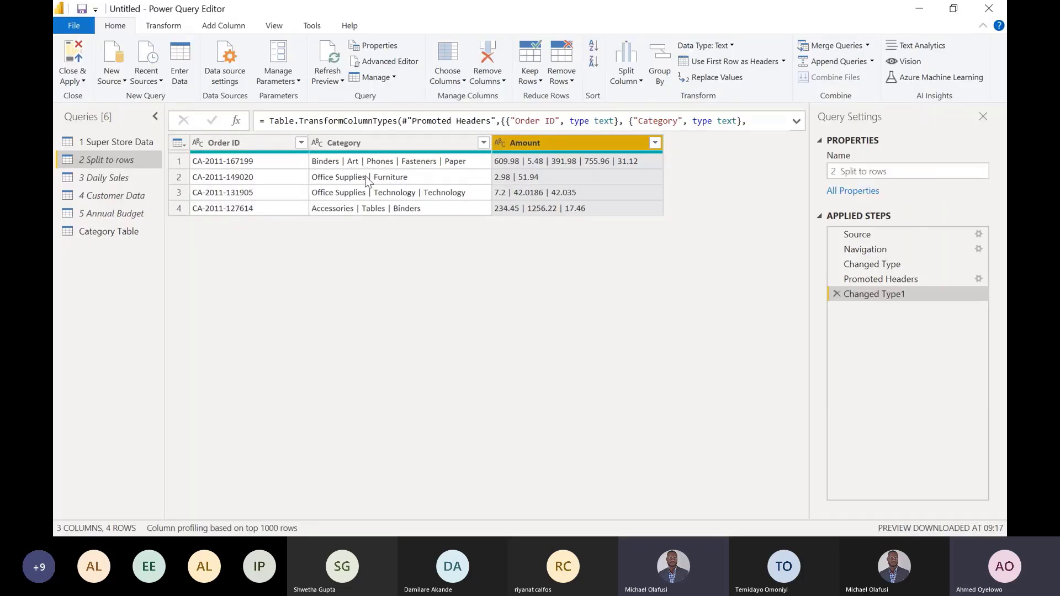
key("alt+Tab")
mouse_move(337, 219)
left_mouse_down()
mouse_move(358, 218)
mouse_move(376, 200)
mouse_move(391, 219)
left_mouse_up()
left_click_drag(387, 205, 410, 189)
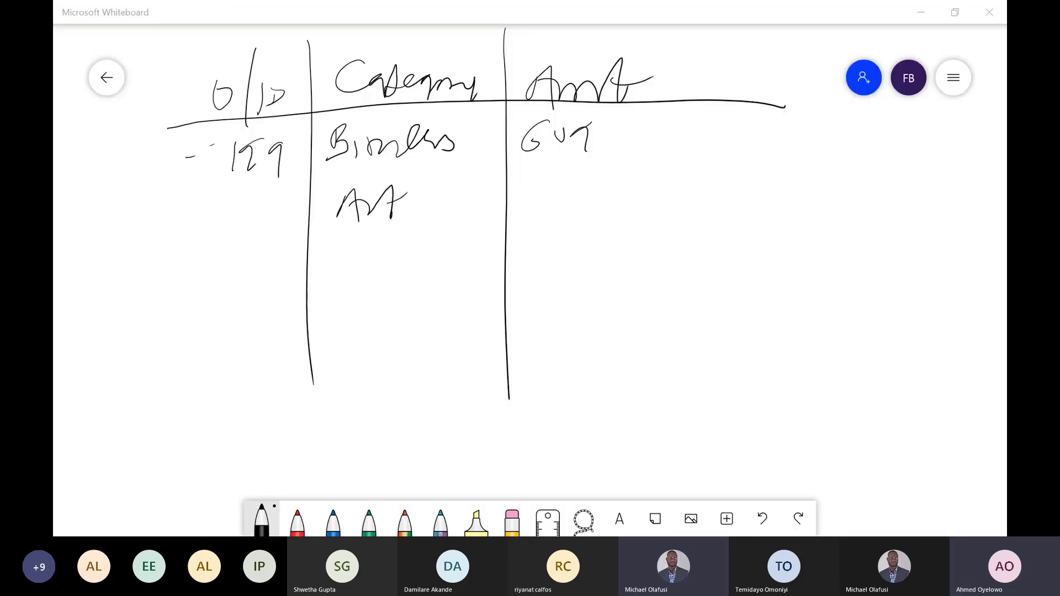
key("alt+Tab")
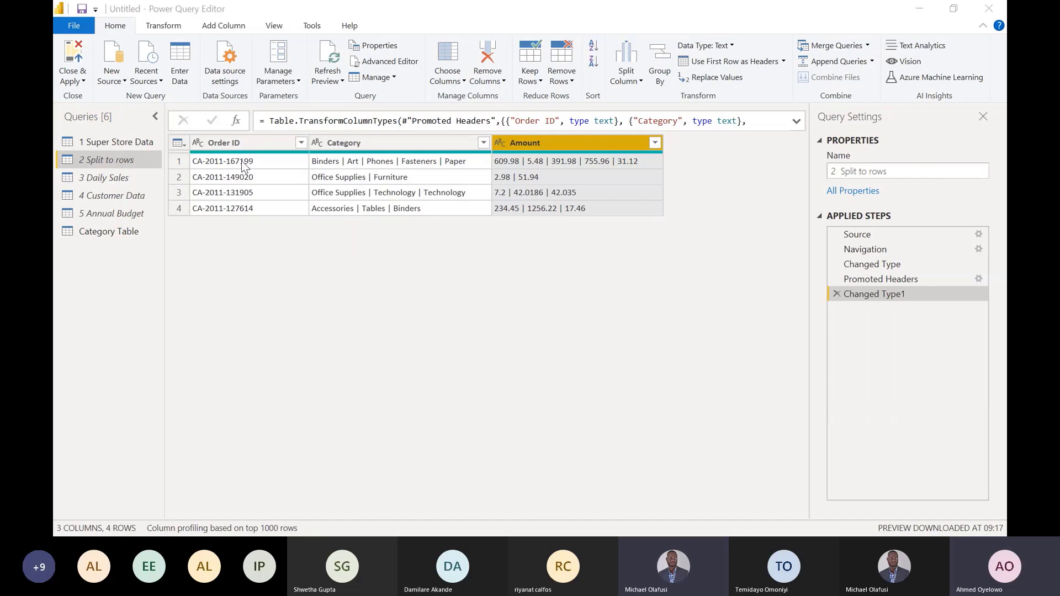
key("alt+Tab")
left_click_drag(228, 193, 225, 226)
mouse_move(250, 198)
left_mouse_down()
mouse_move(243, 216)
mouse_move(268, 237)
left_mouse_up()
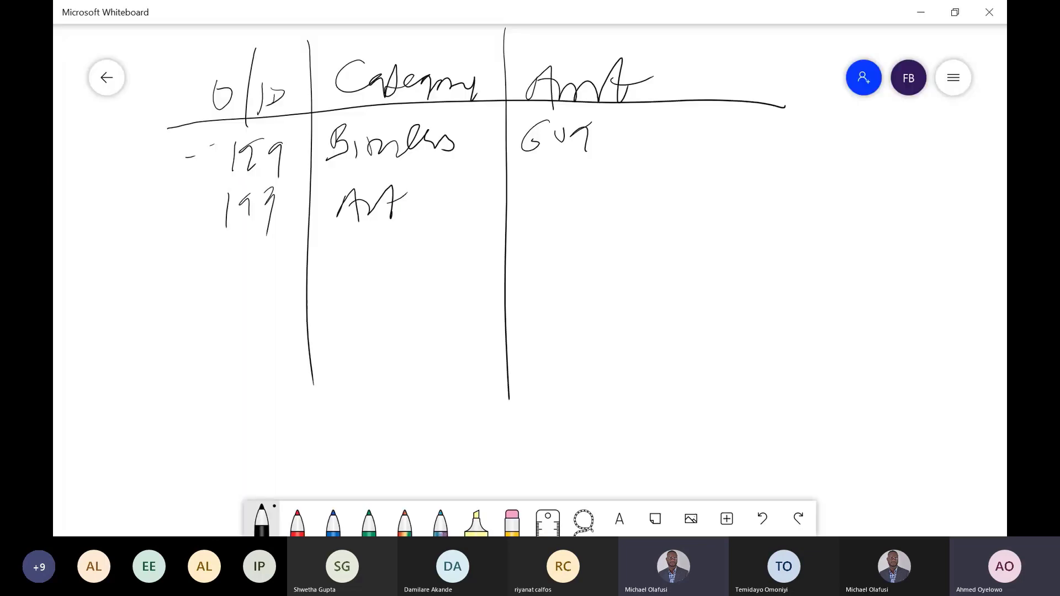
key("alt+Tab")
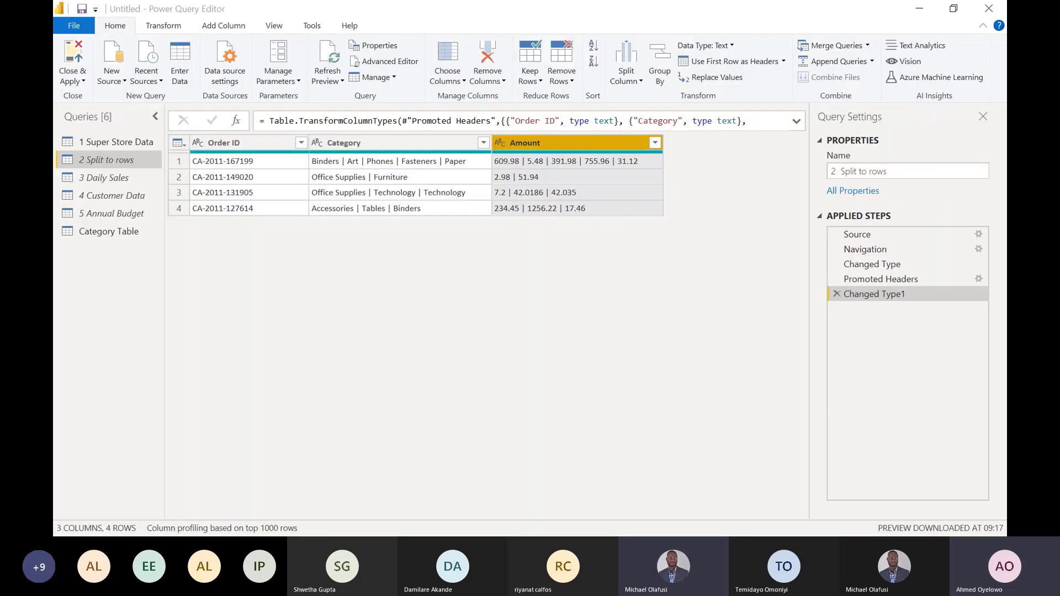
key("alt+Tab")
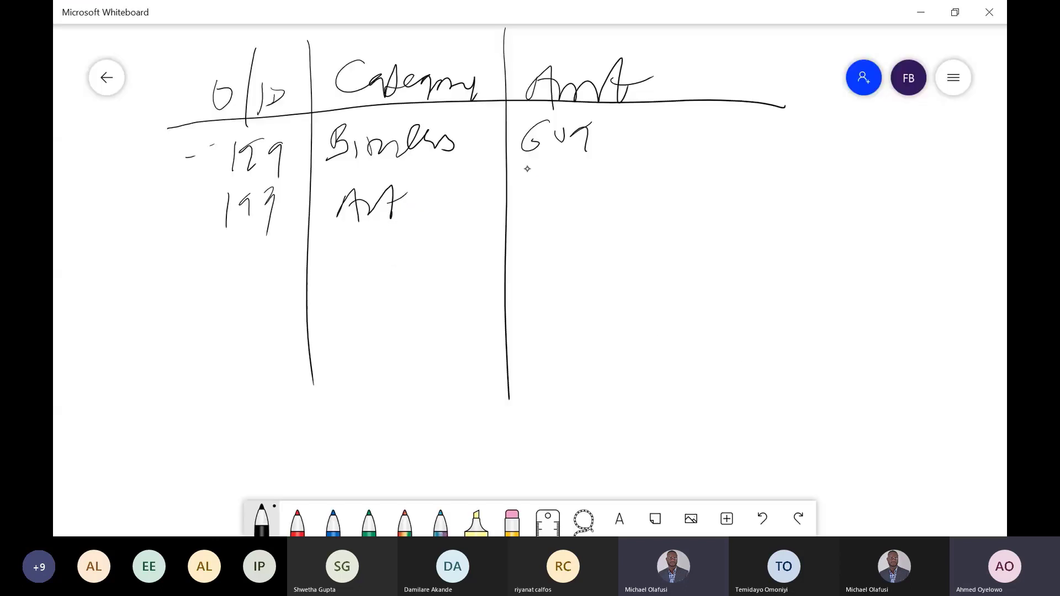
mouse_move(523, 184)
left_mouse_down()
mouse_move(531, 211)
mouse_move(557, 172)
left_mouse_up()
left_click_drag(561, 190, 596, 188)
mouse_move(591, 176)
left_mouse_down()
mouse_move(589, 205)
mouse_move(625, 177)
left_mouse_up()
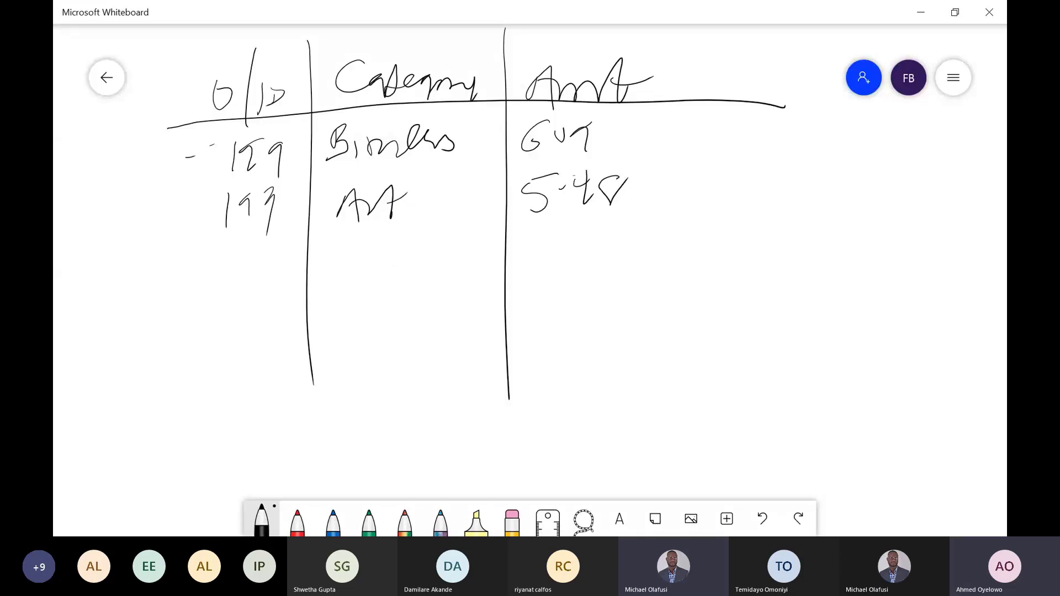
- Switch back to the Power Query Editor and duplicate the 2 Split to rows query
key("alt+Tab")
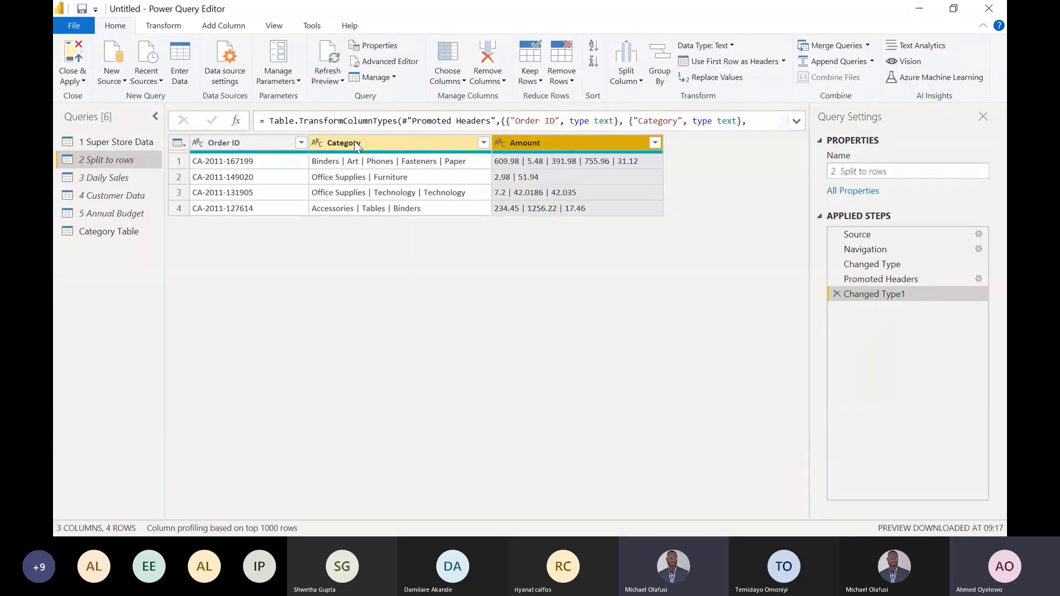
left_click(386, 145)
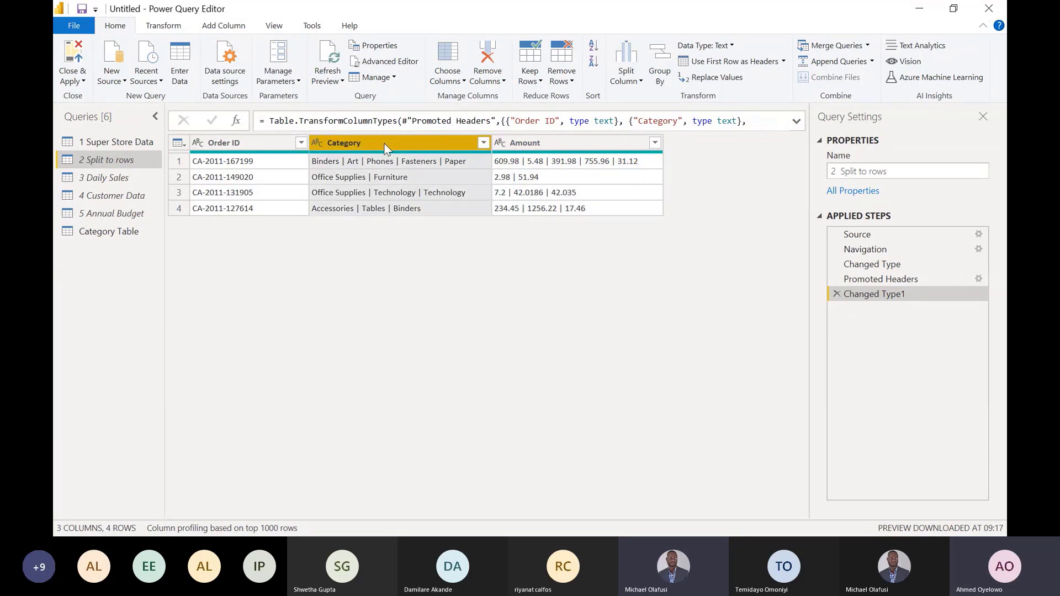
left_click(552, 144)
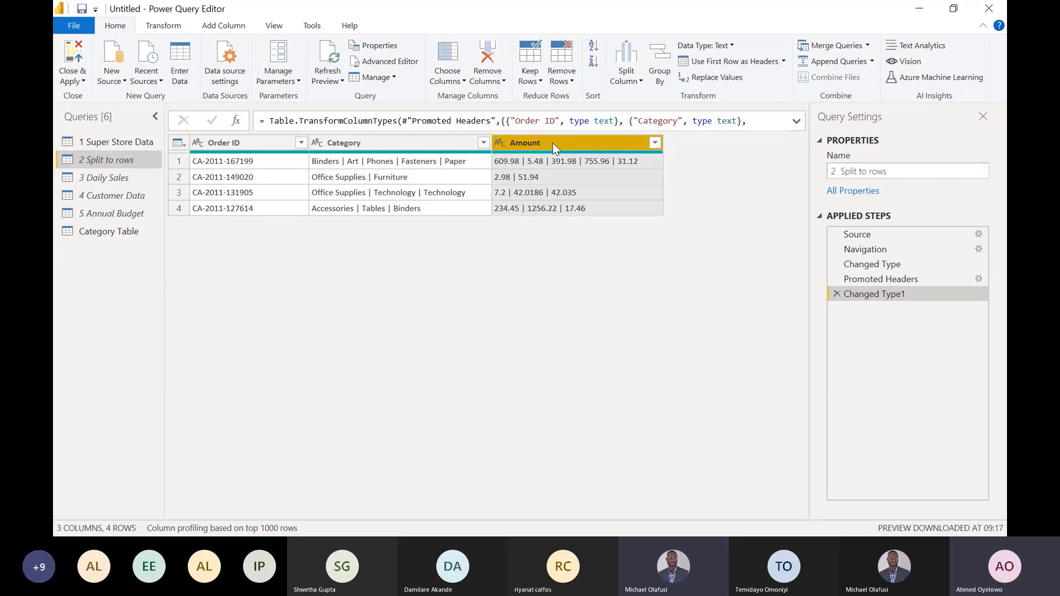
right_click(104, 158)
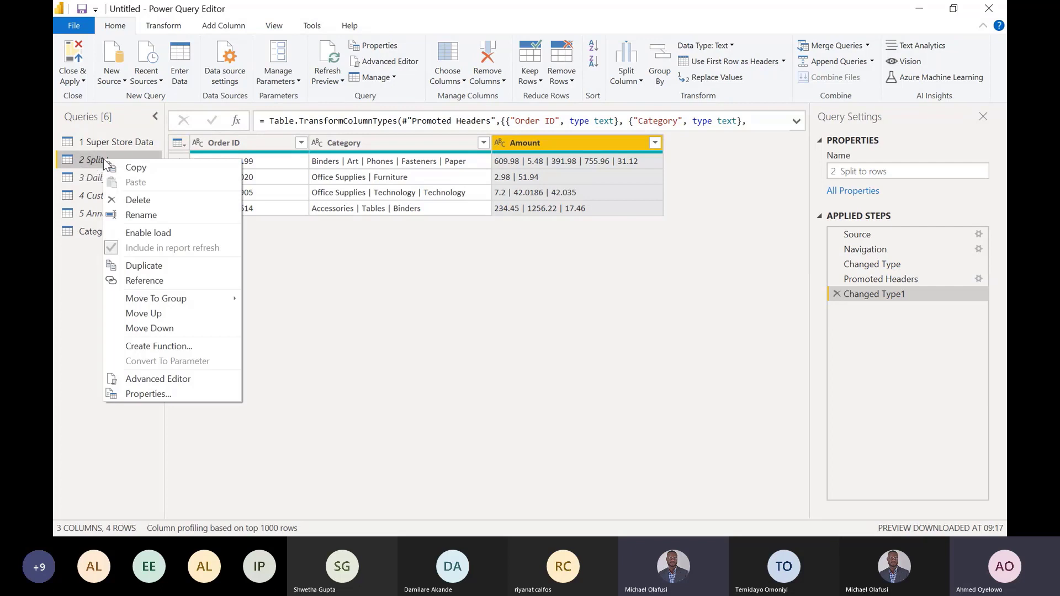
left_click(159, 263)
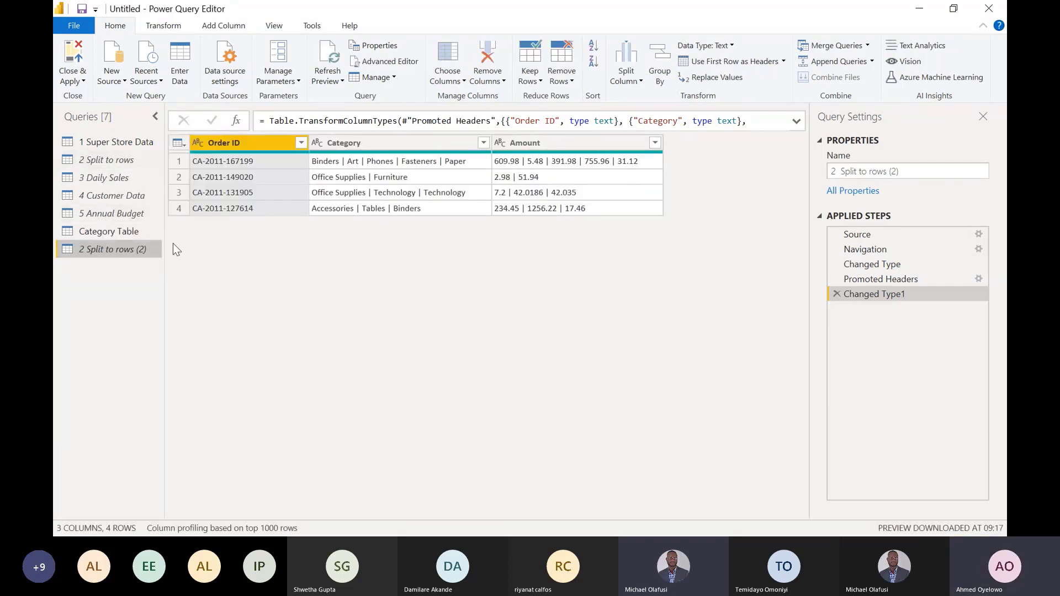
- Remove the Amount column from the original 2 Split to rows query
left_click(115, 159)
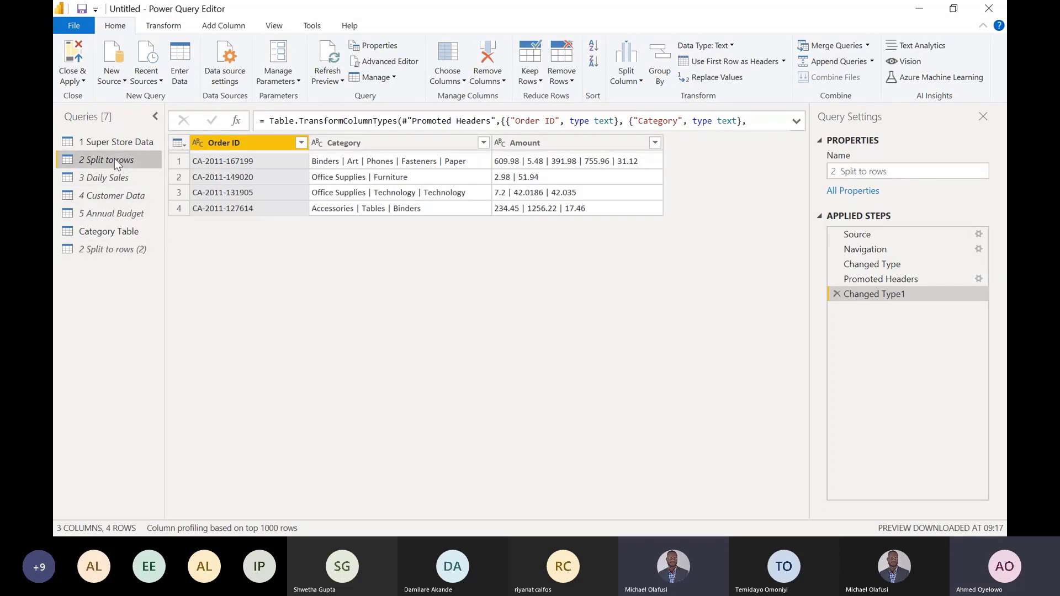
left_click(589, 147)
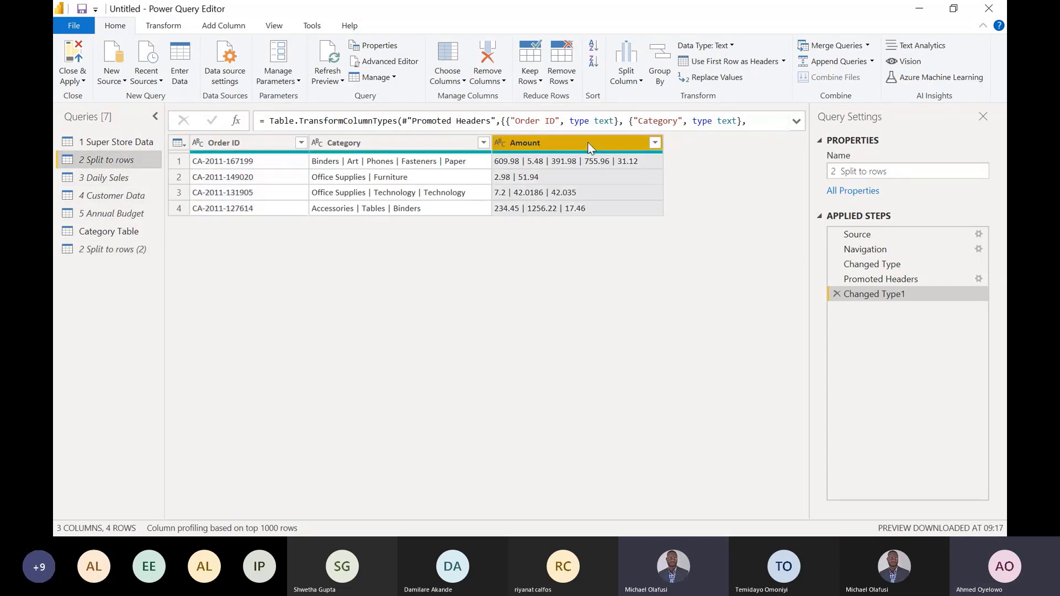
key("Delete")
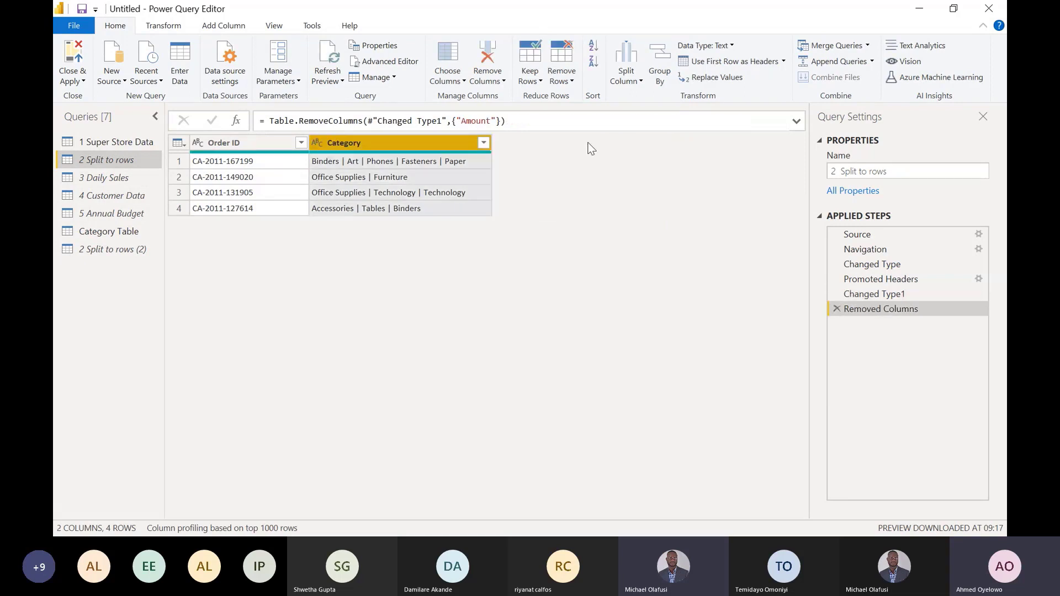
- Remove the Category column from the duplicated Split to rows query
left_click(130, 249)
left_click(385, 143)
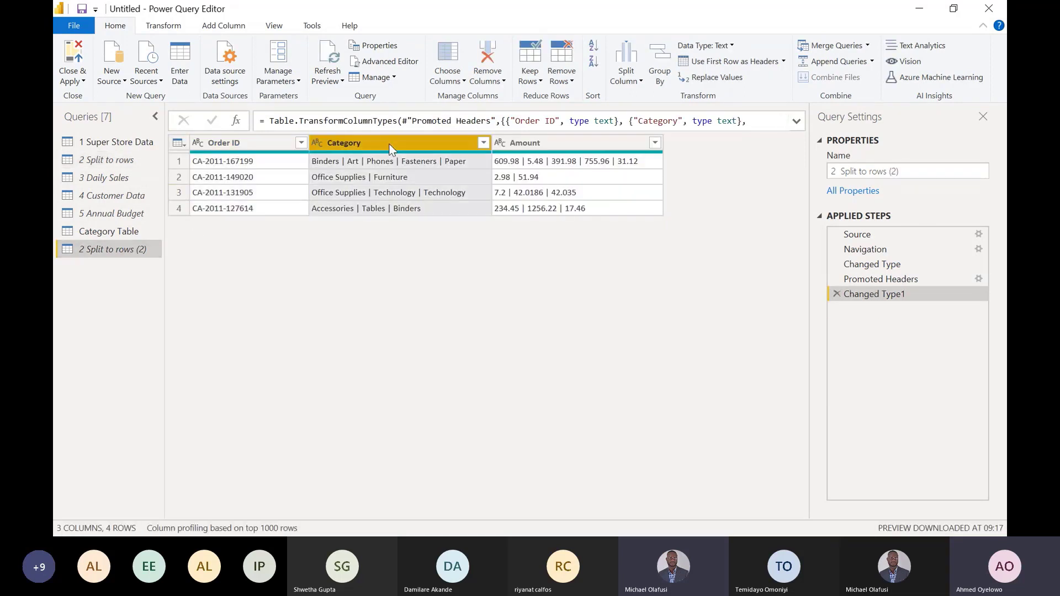
key("Delete")
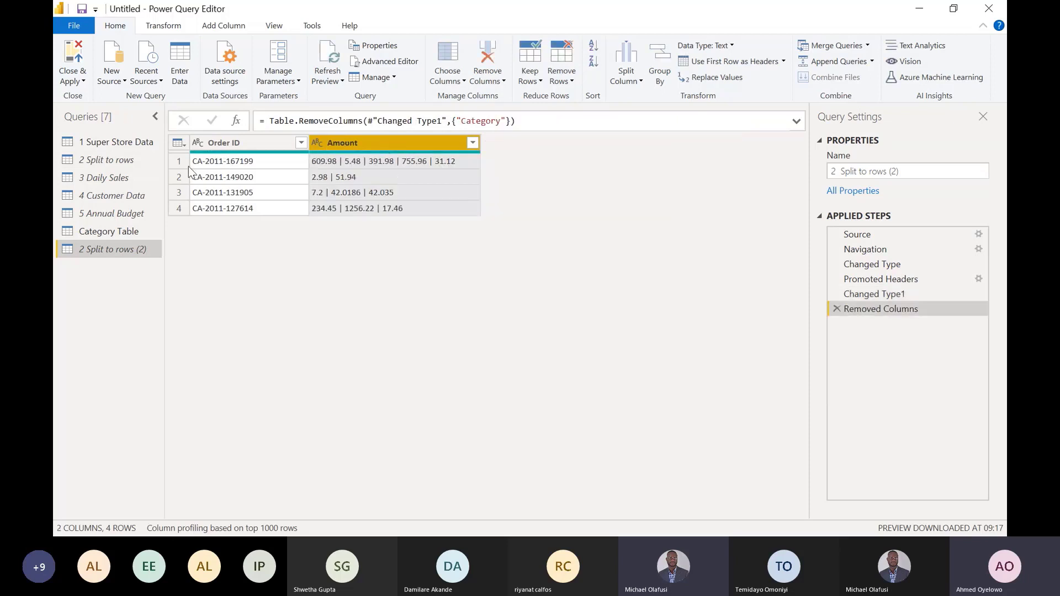
- Rename the original 2 Split to rows query as 2 Category
left_click(118, 162)
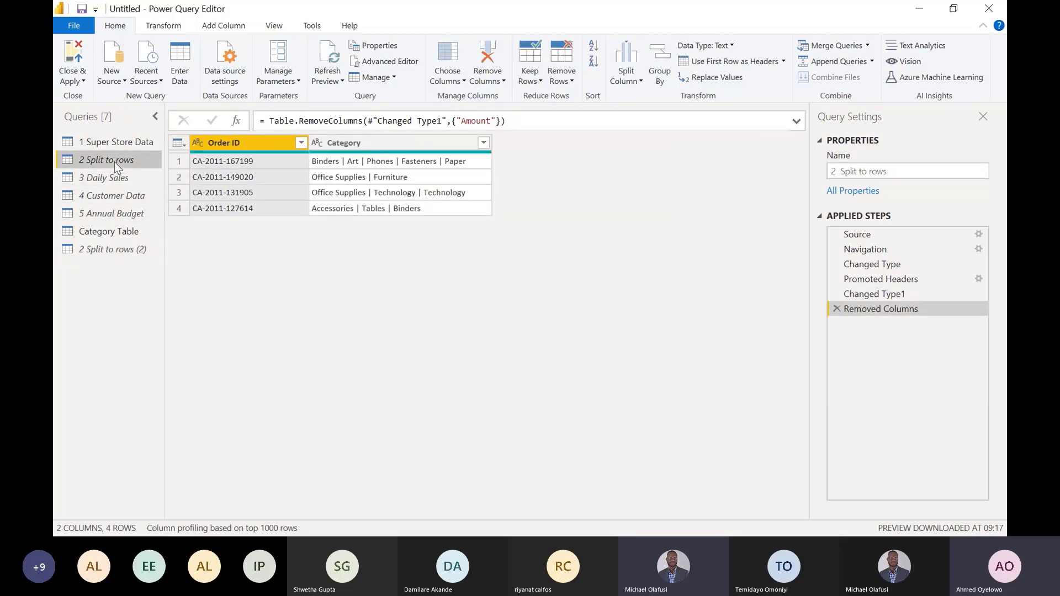
double_click(118, 161)
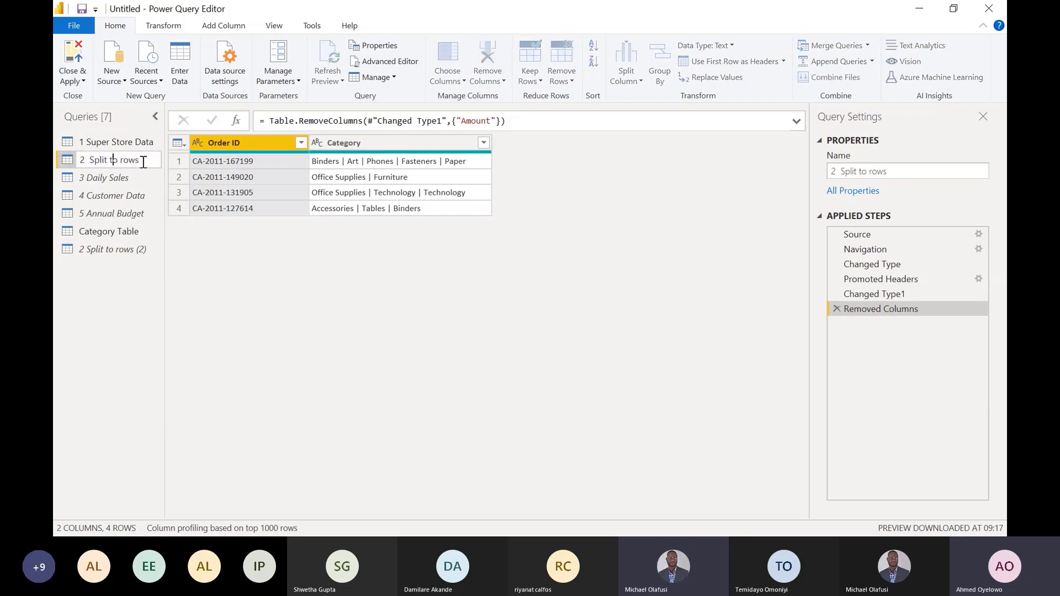
key("BackSpace")
key("BackSpace")
key("BackSpace")
key("BackSpace")
key("BackSpace")
key("BackSpace")
key("BackSpace")
key("BackSpace")
key("BackSpace")
key("BackSpace")
key("BackSpace")
key("BackSpace")
type("Category")
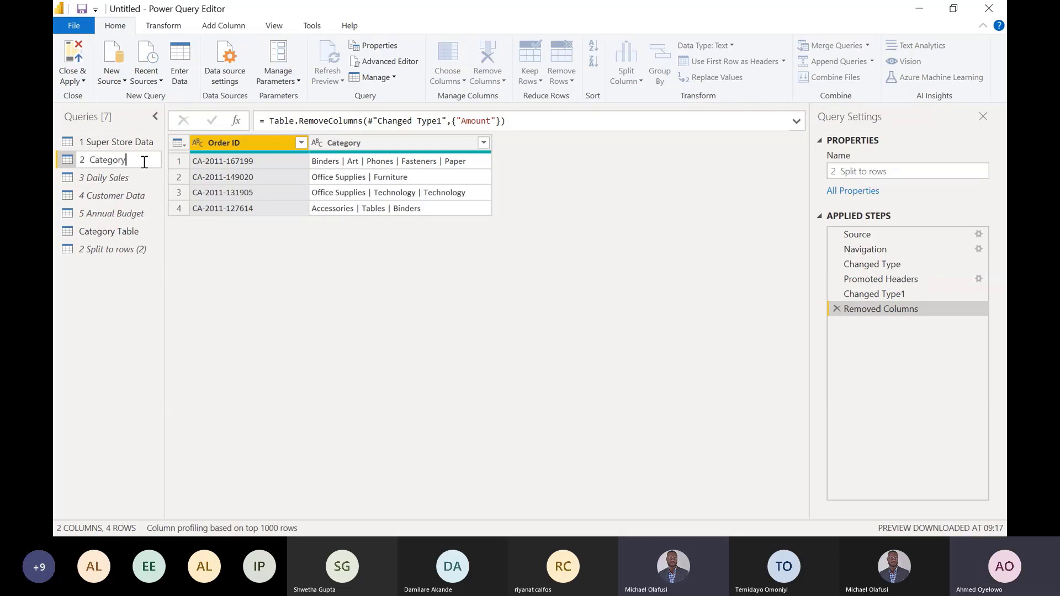
key("Return")
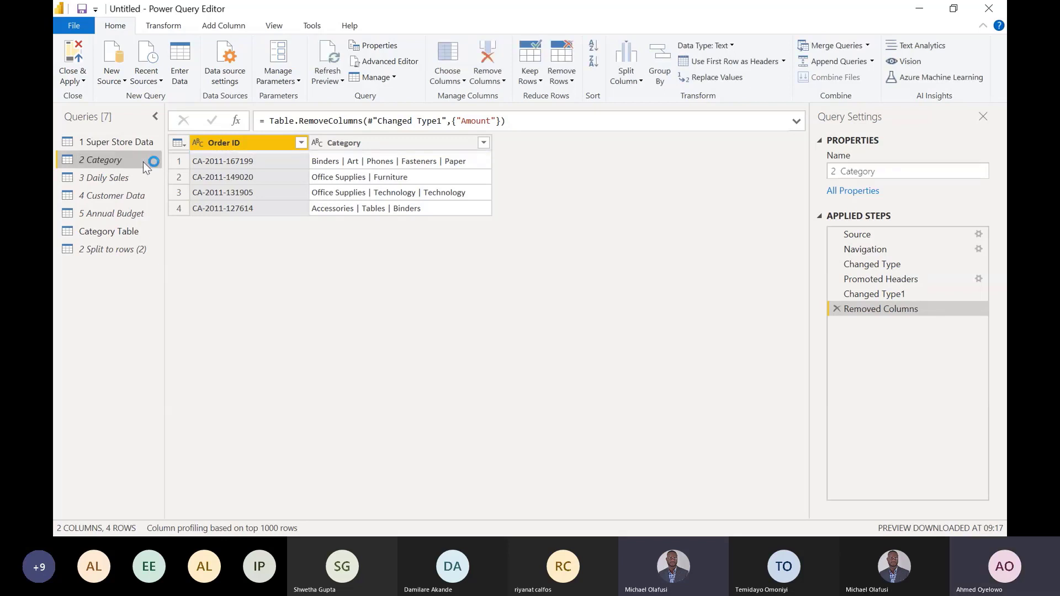
- Rename the duplicated 2 Split to rows (2) query as 2 Amount
double_click(115, 250)
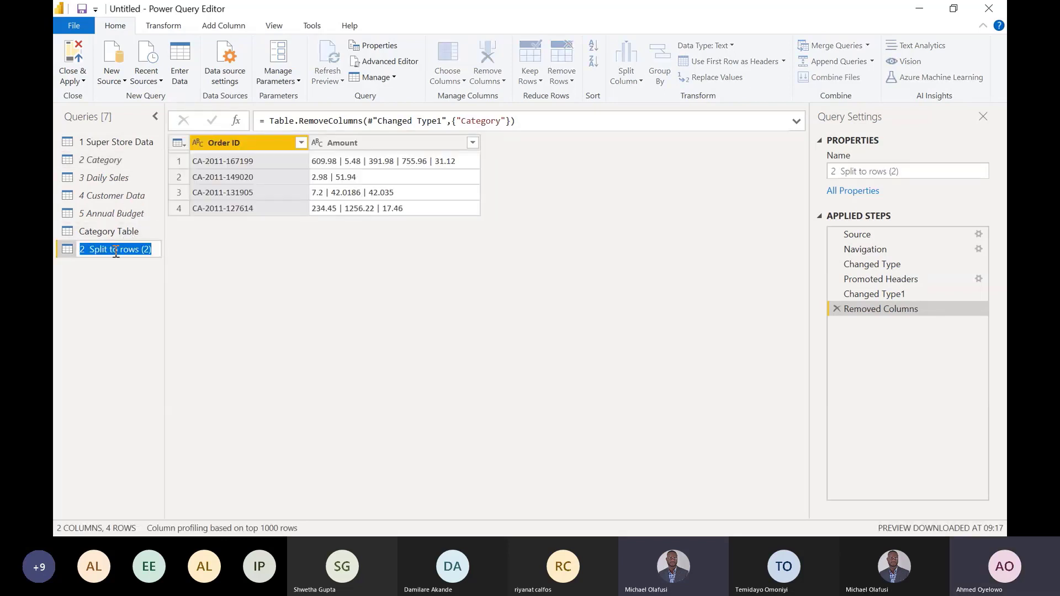
left_click(154, 252)
key("BackSpace")
key("BackSpace")
key("BackSpace")
key("BackSpace")
key("BackSpace")
key("BackSpace")
key("BackSpace")
key("BackSpace")
key("BackSpace")
key("BackSpace")
key("BackSpace")
key("BackSpace")
key("BackSpace")
key("BackSpace")
key("BackSpace")
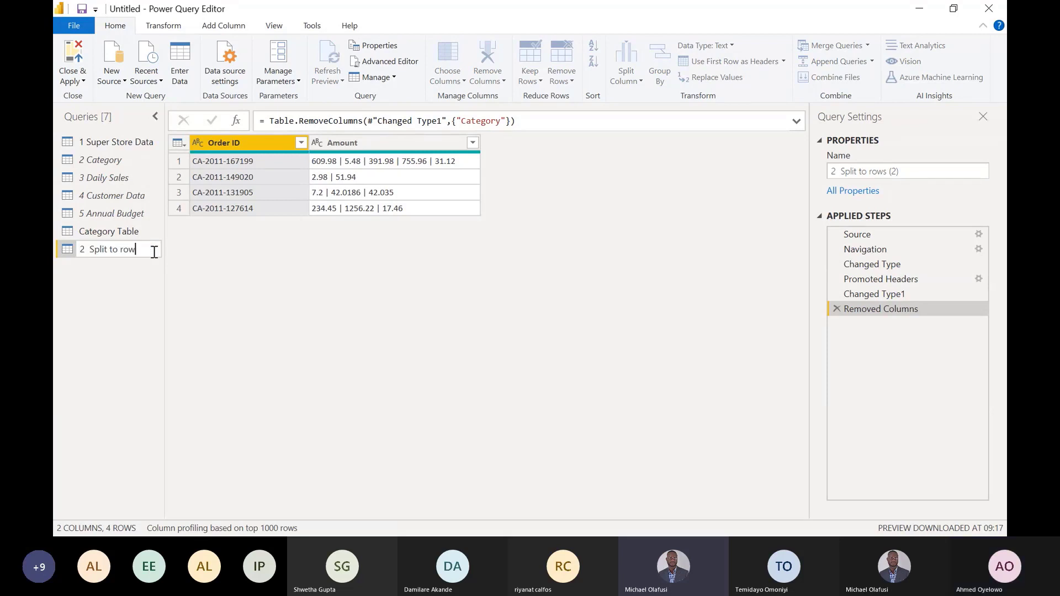
key("BackSpace")
key("BackSpace")
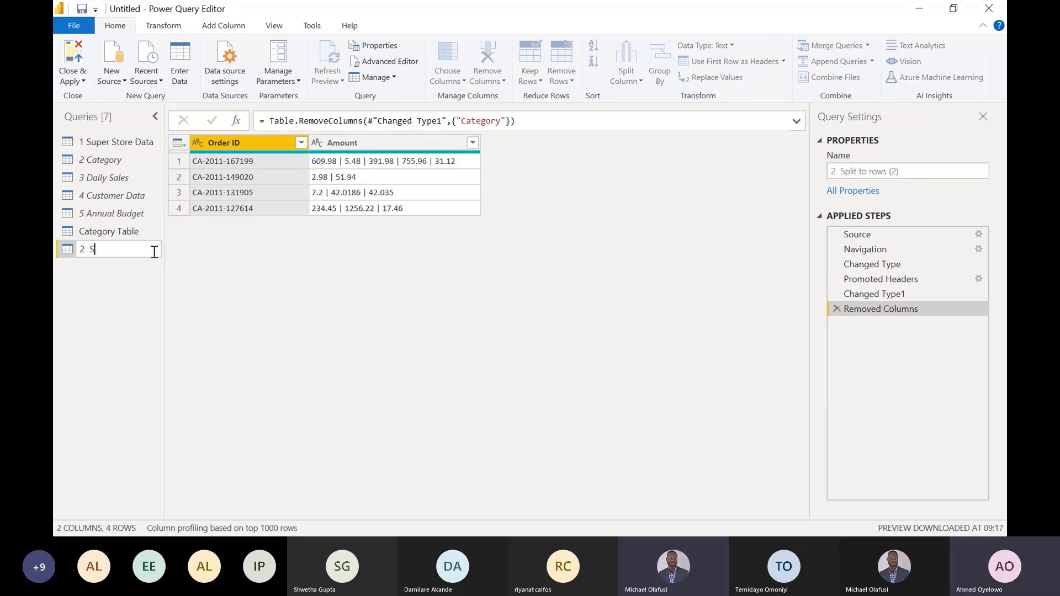
type("Amount")
key("Return")
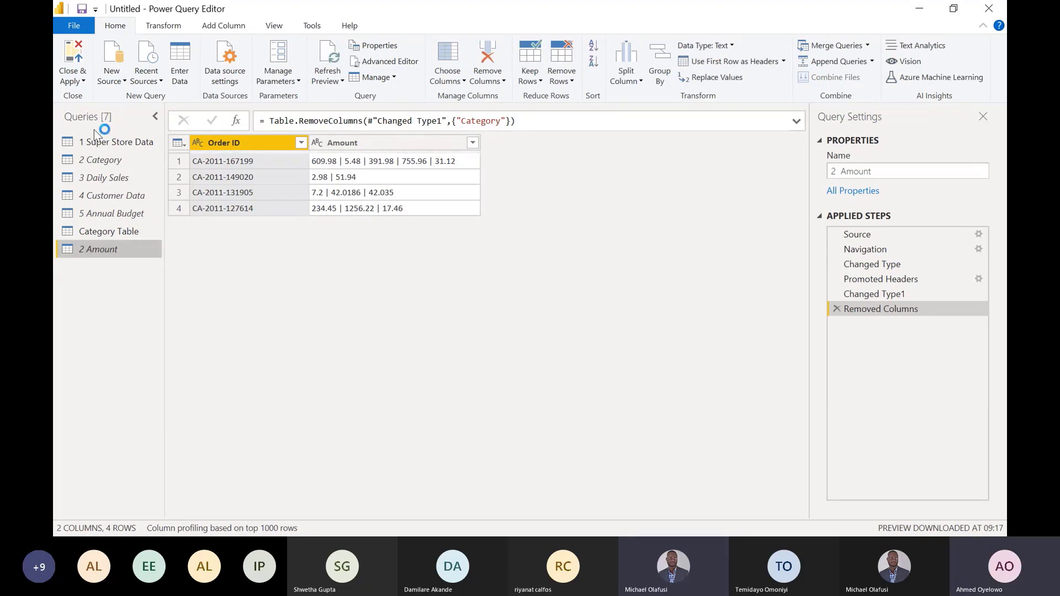
- Split the 2 Category query's Category column into rows at each custom | delimiter, and compare the result with the Removed Columns step
left_click(107, 160)
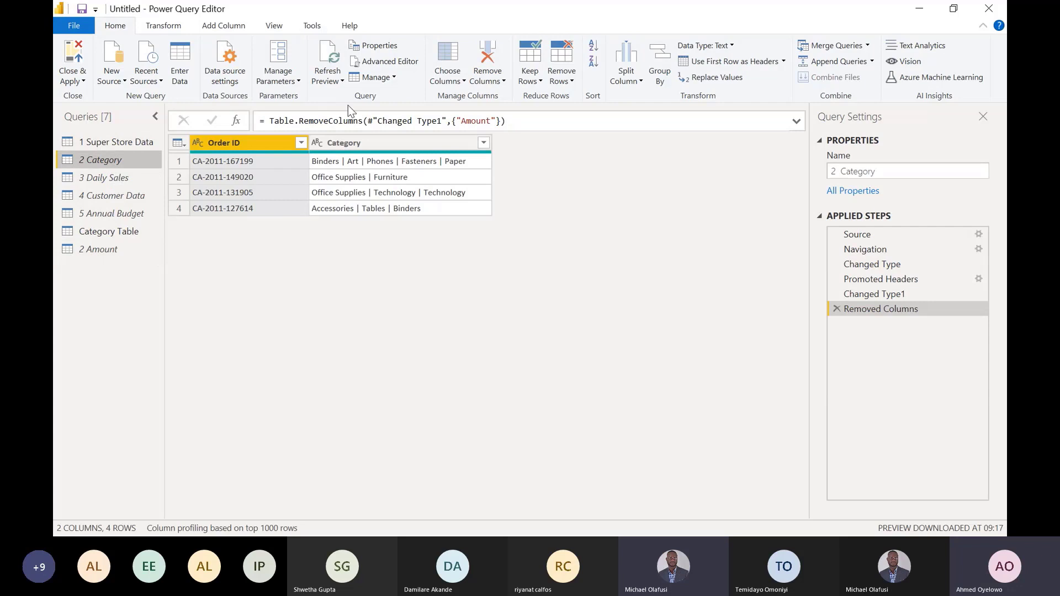
left_click(386, 142)
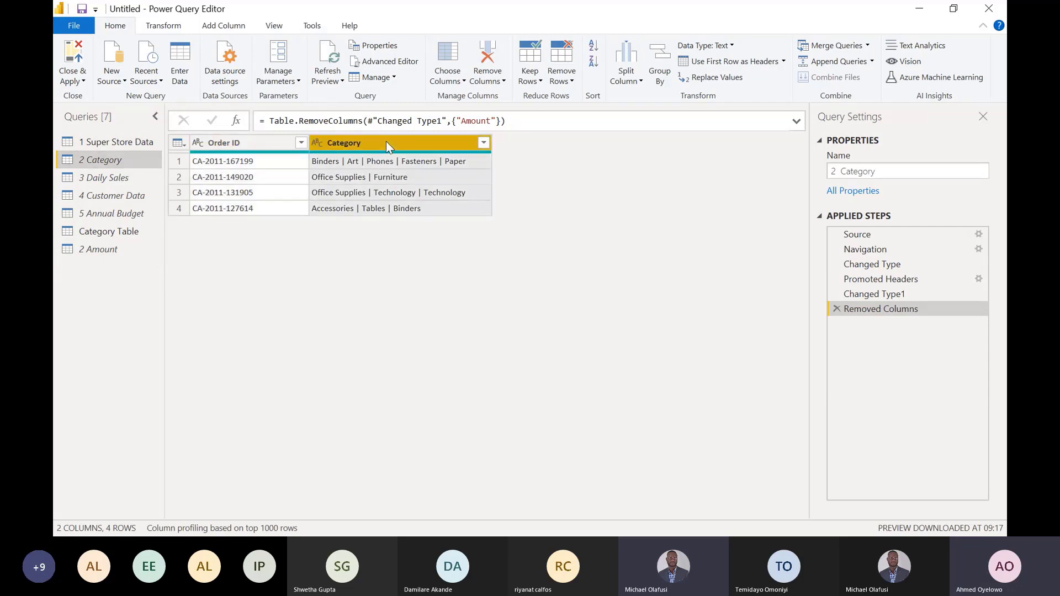
right_click(386, 142)
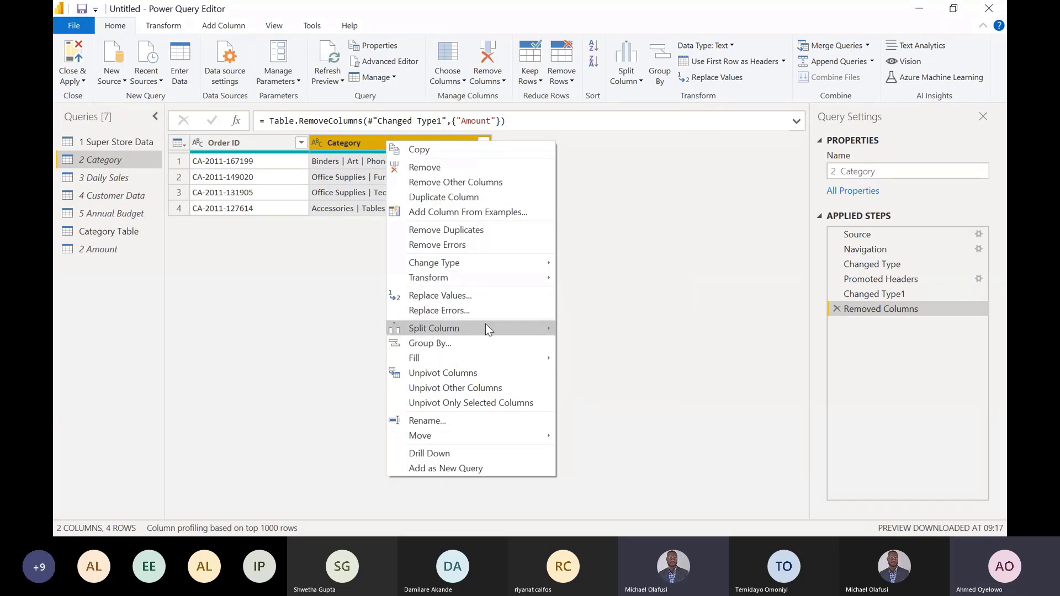
mouse_move(486, 327)
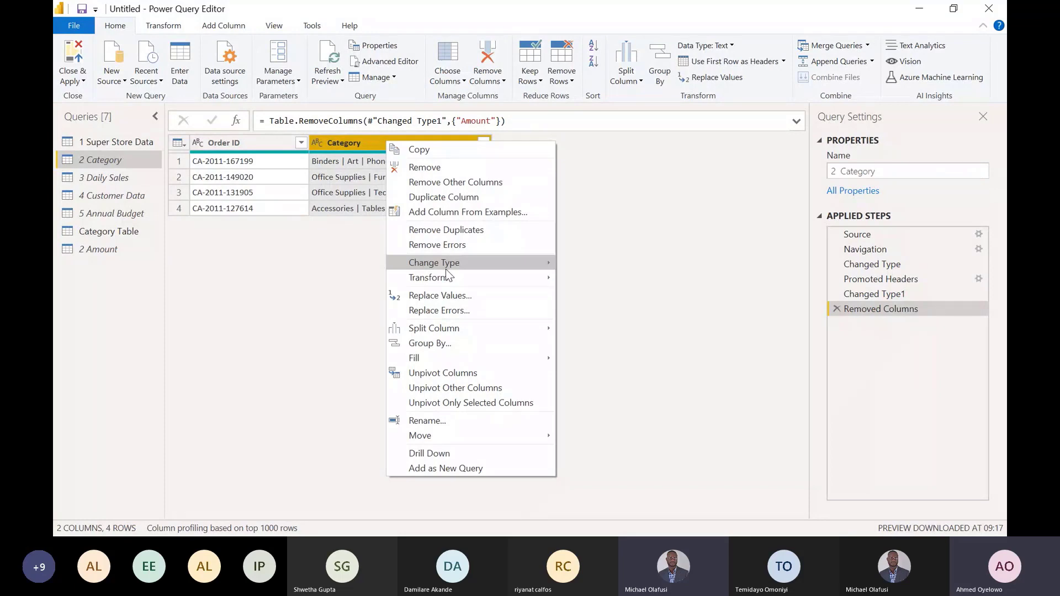
left_click(581, 332)
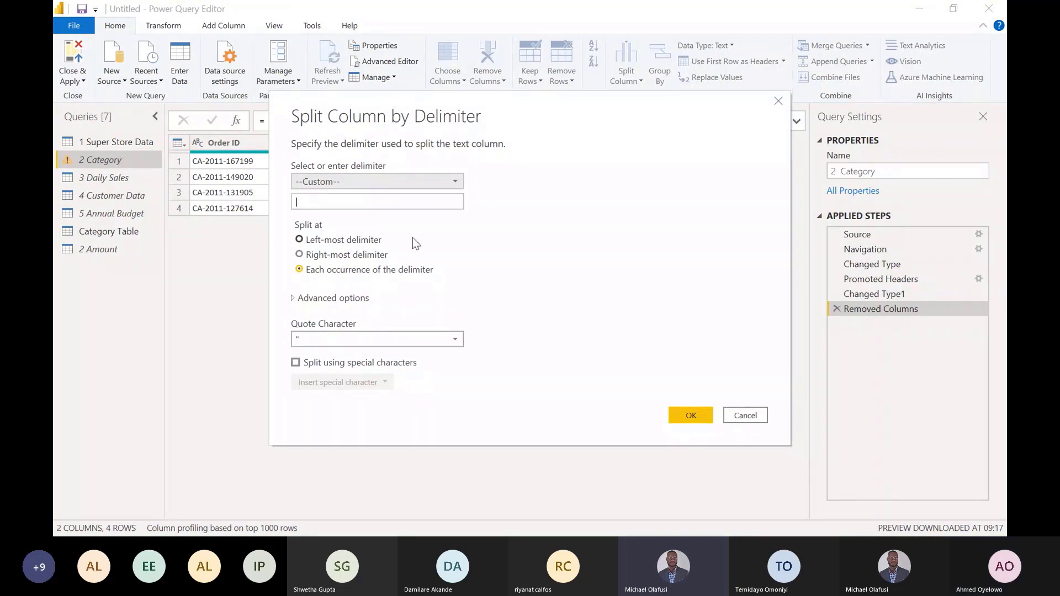
left_click(295, 299)
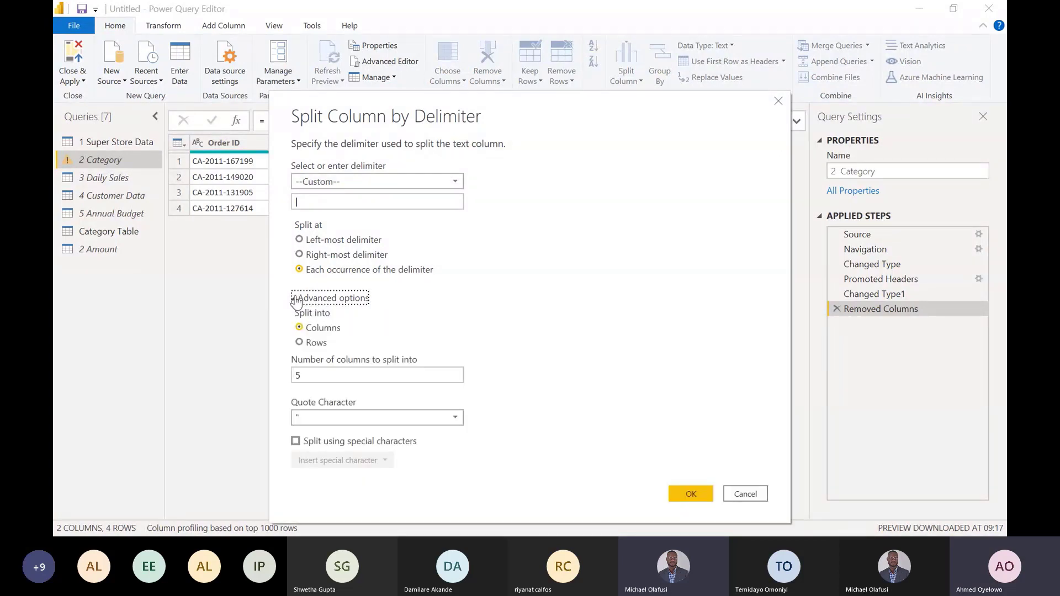
left_click(299, 342)
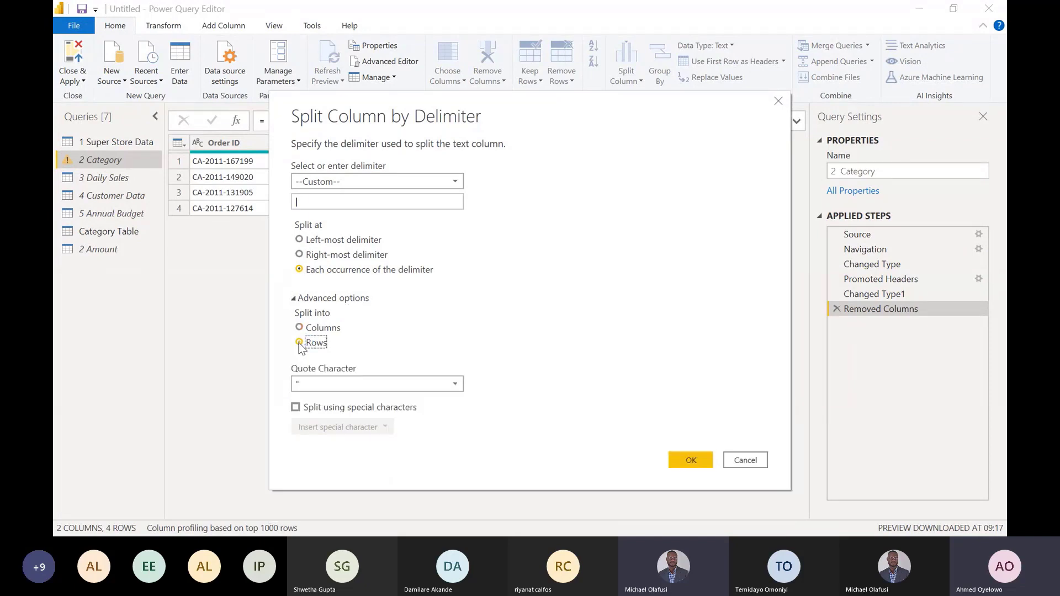
left_click(686, 462)
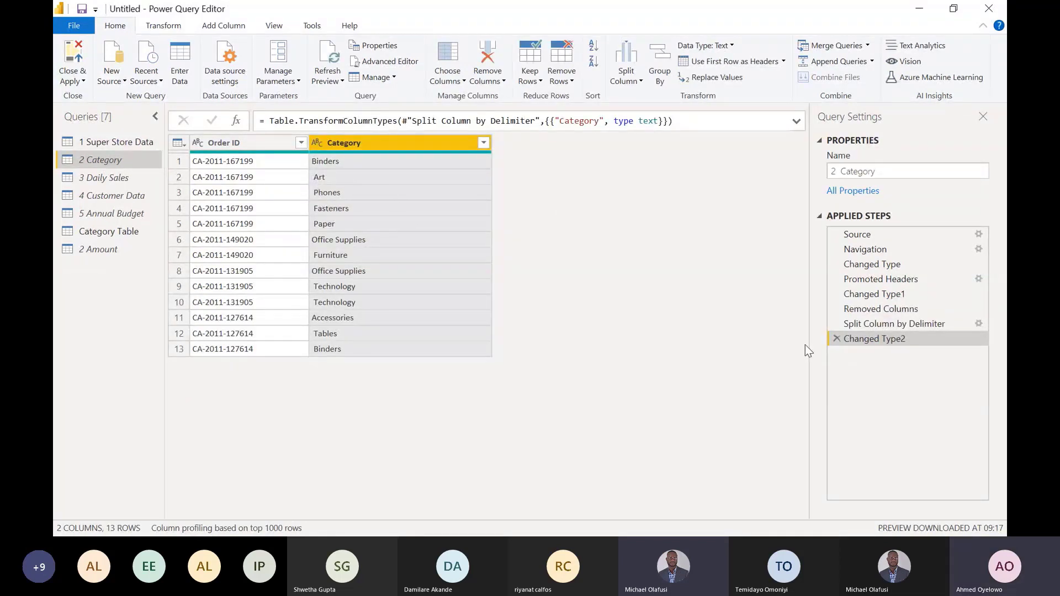
left_click(877, 307)
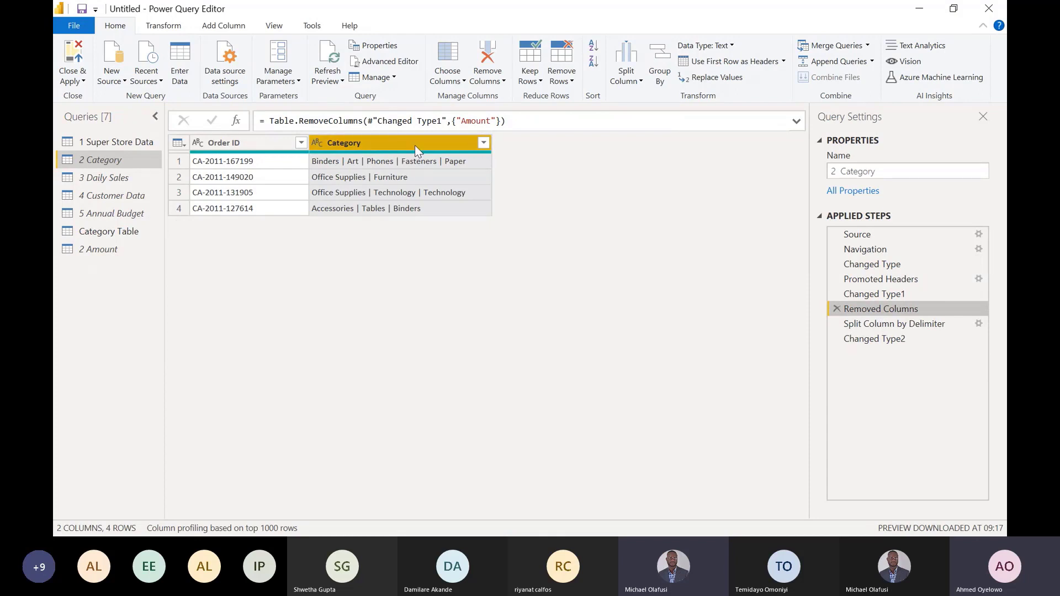
left_click(882, 341)
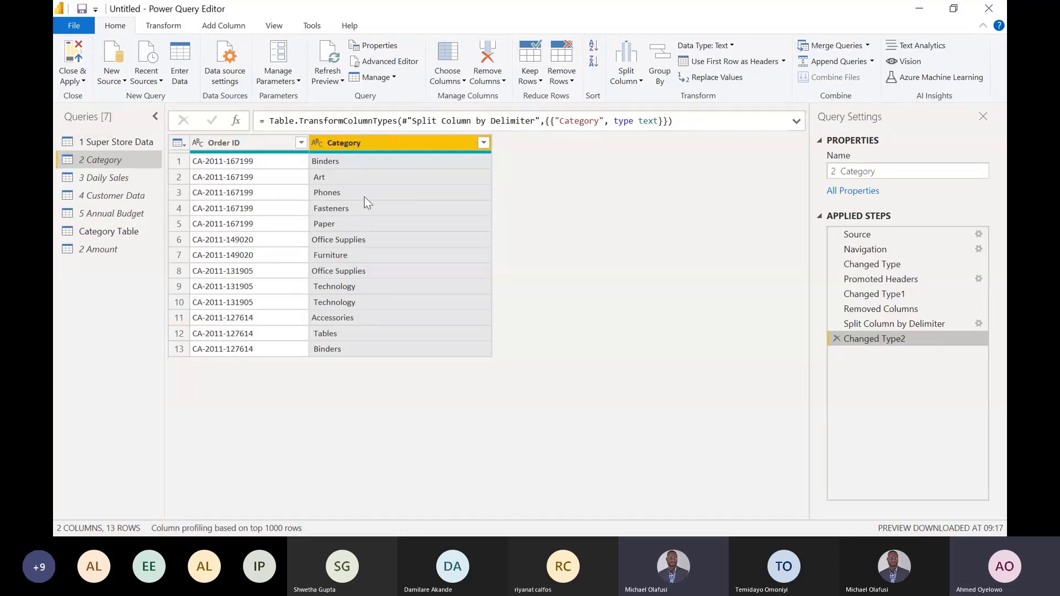
- Split the 2 Amount query's Amount column into rows at each occurrence of the custom | delimiter
left_click(110, 249)
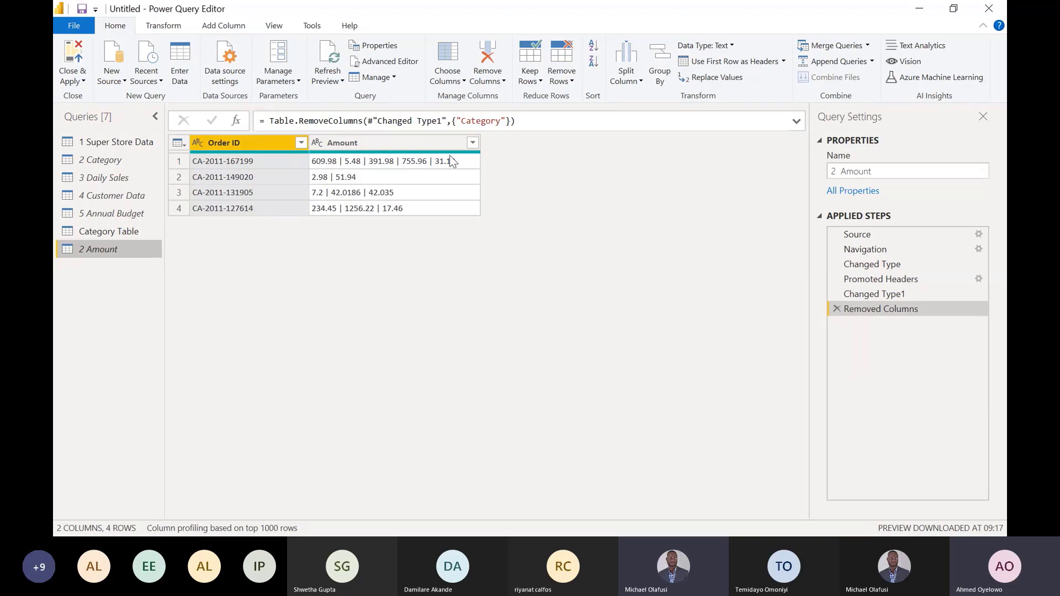
left_click(401, 145)
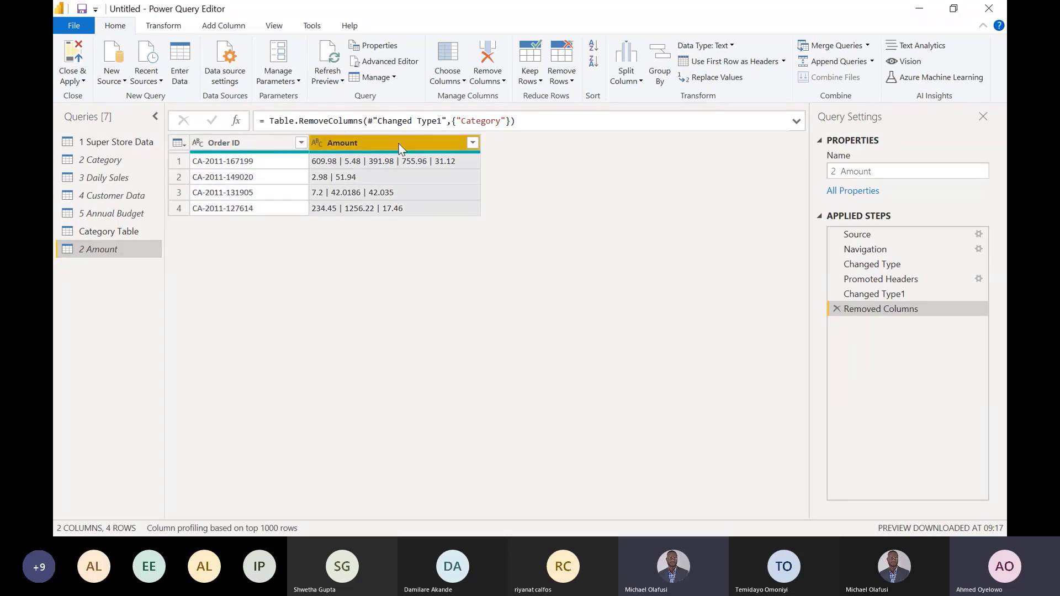
right_click(399, 144)
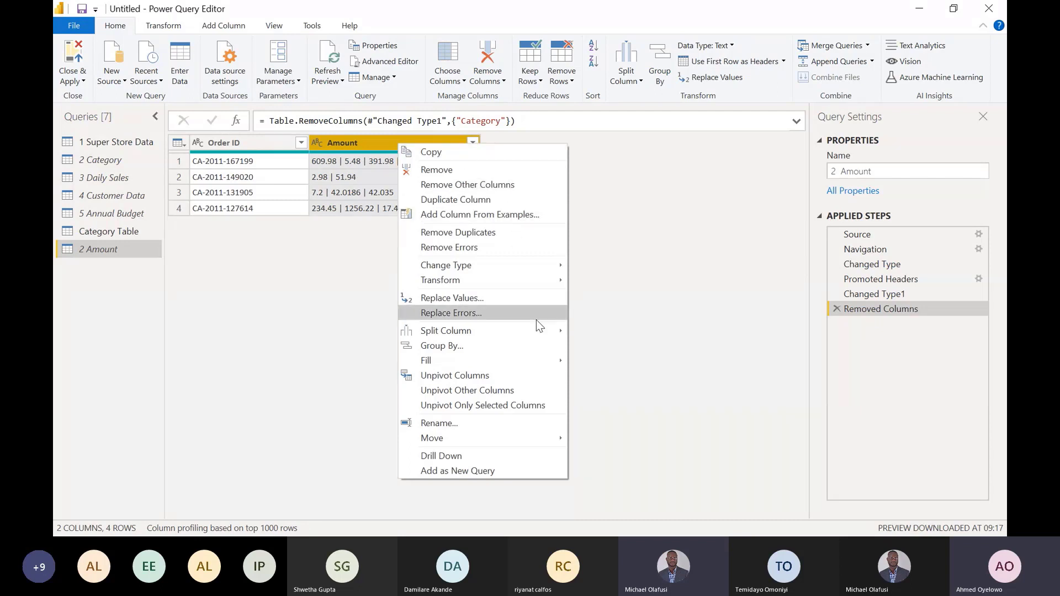
mouse_move(538, 327)
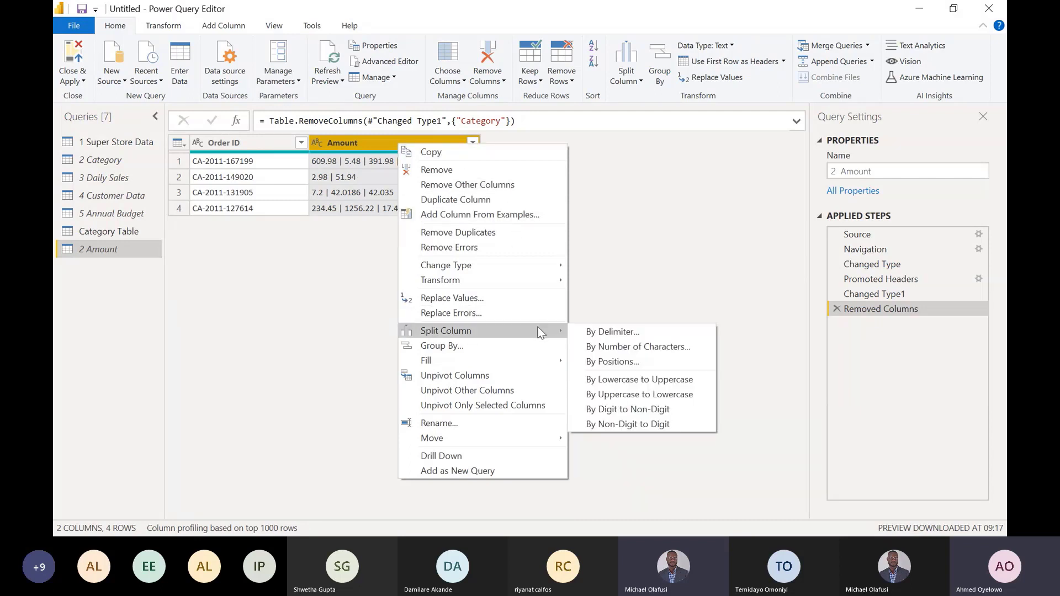
left_click(593, 332)
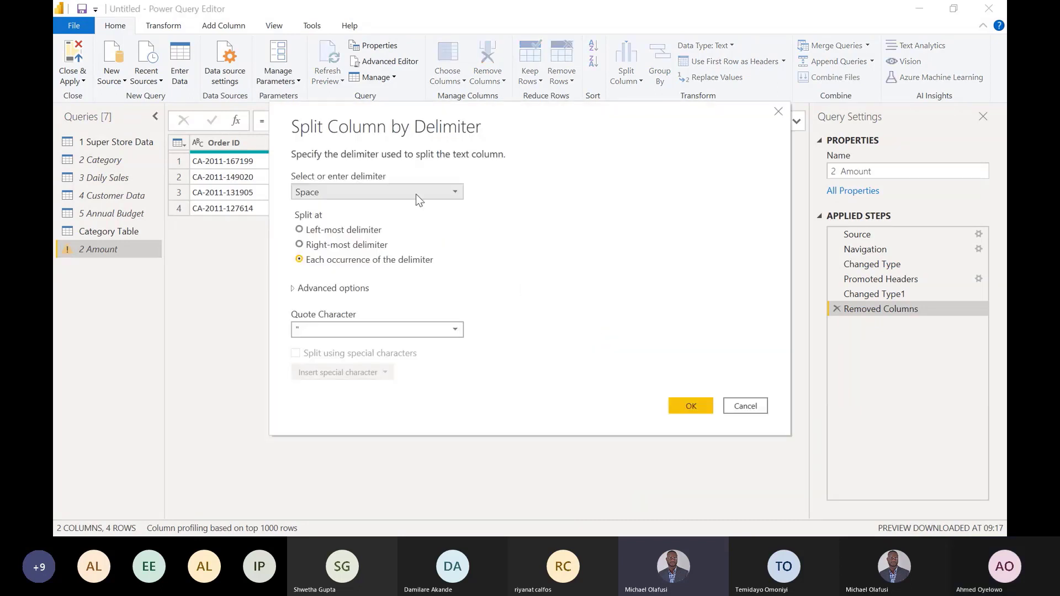
left_click(416, 194)
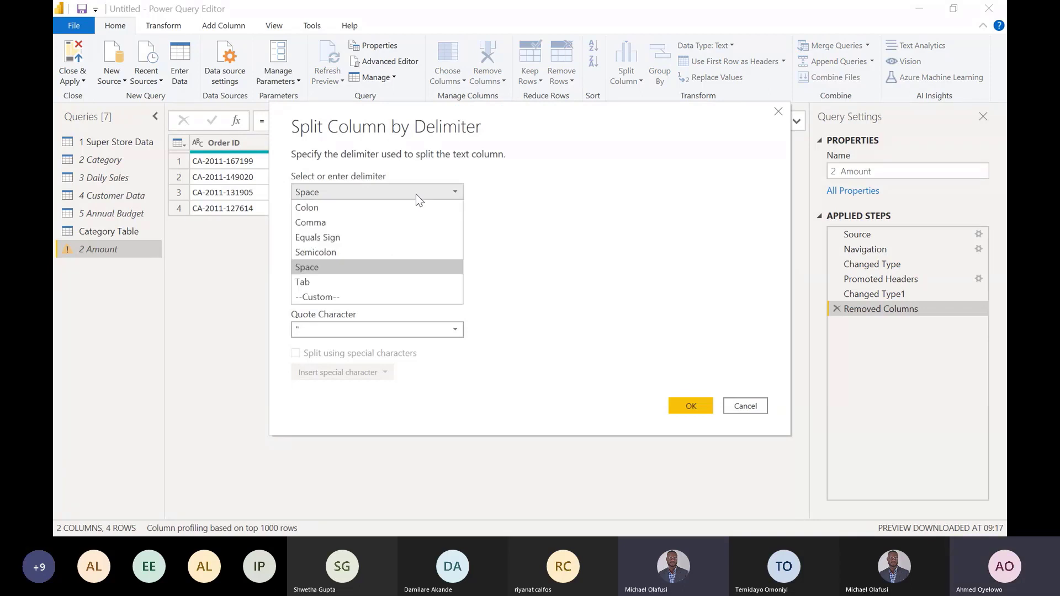
left_click(334, 297)
left_click(312, 213)
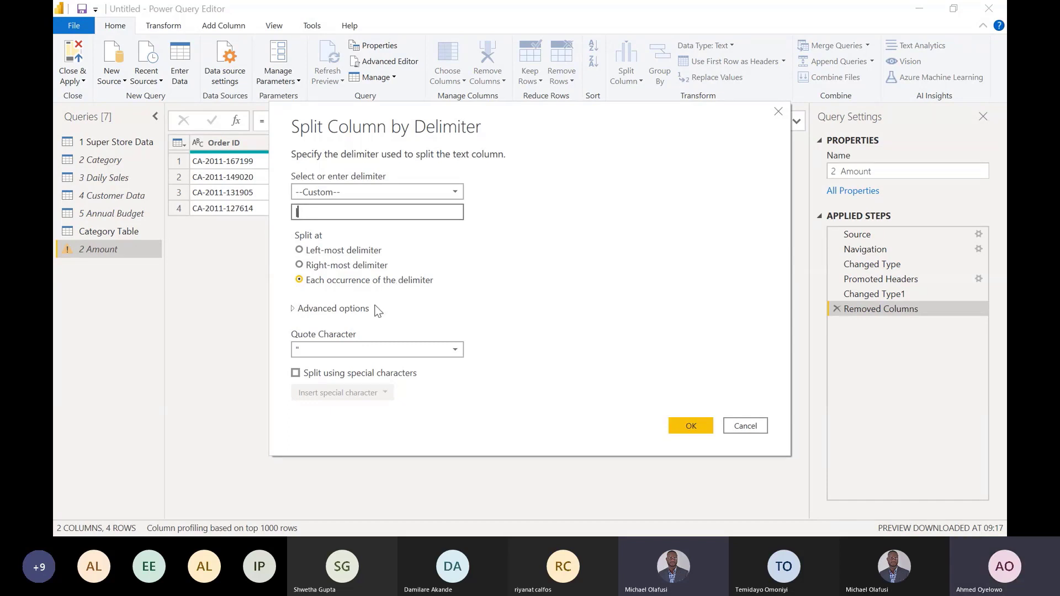
left_click(314, 311)
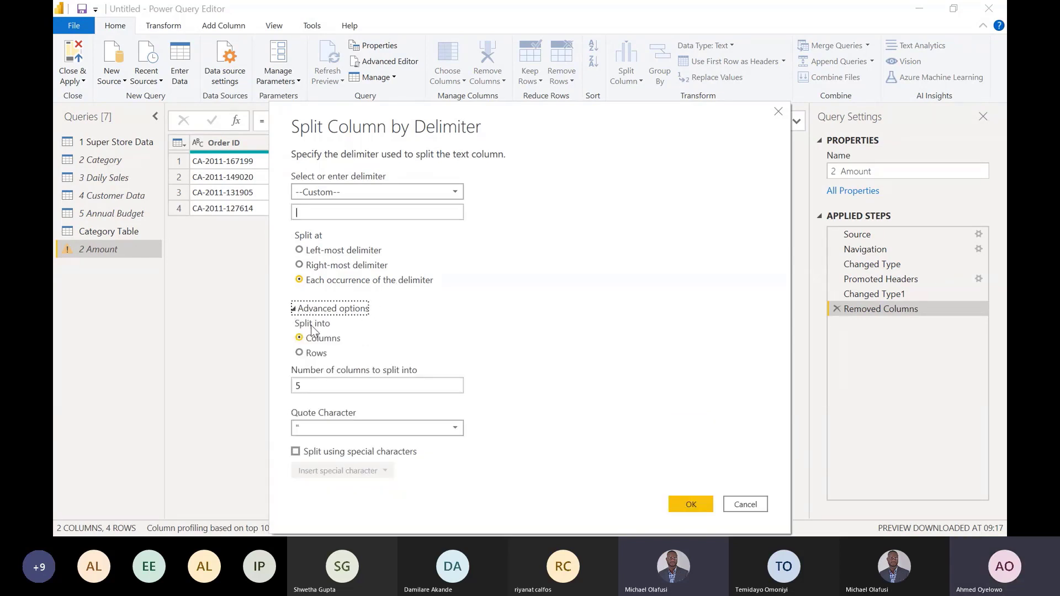
left_click(315, 353)
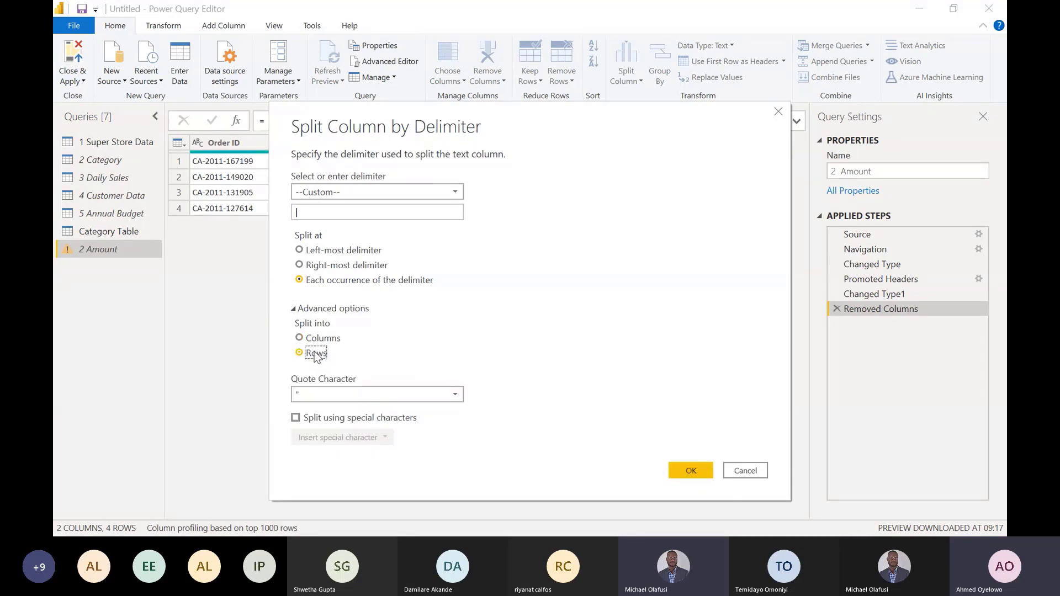
left_click(690, 470)
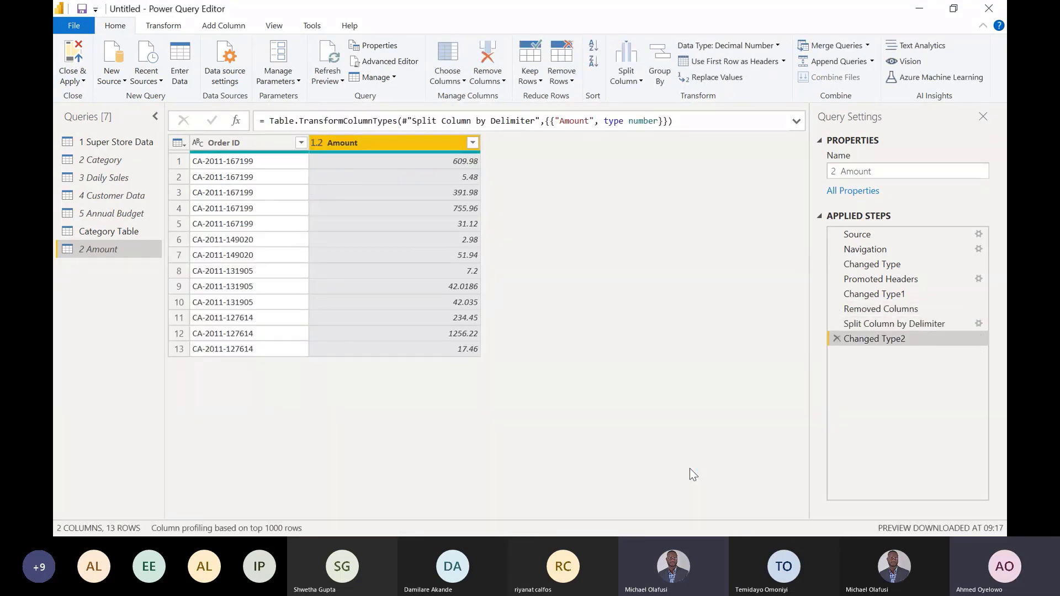
- Compare the first two rows of the 2 Amount and 2 Category queries to see how amounts and categories correspond by row
left_click(102, 161)
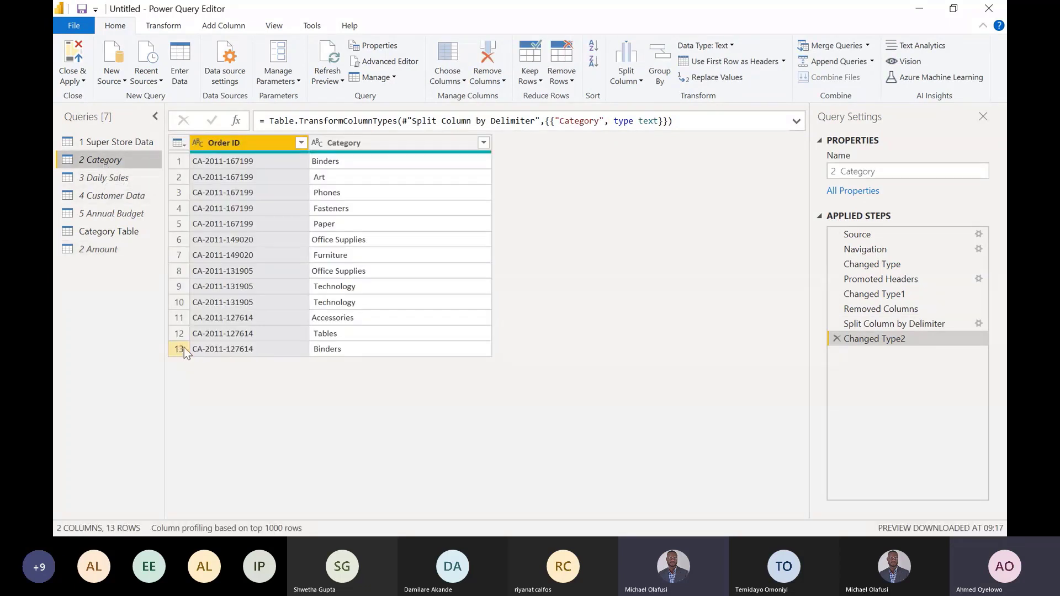
left_click(108, 252)
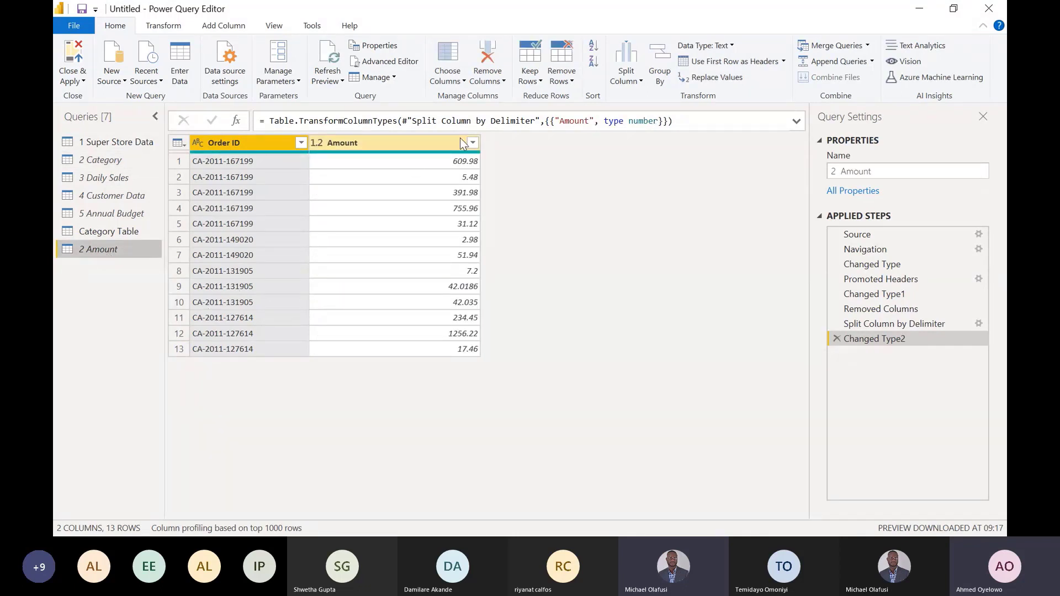
left_click(461, 161)
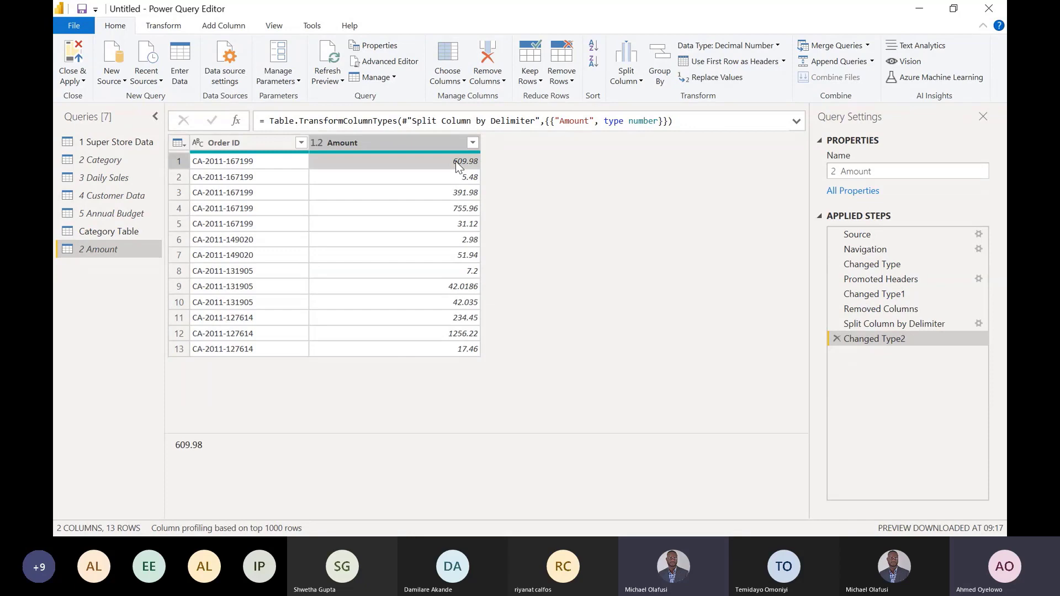
left_click(112, 160)
left_click(363, 161)
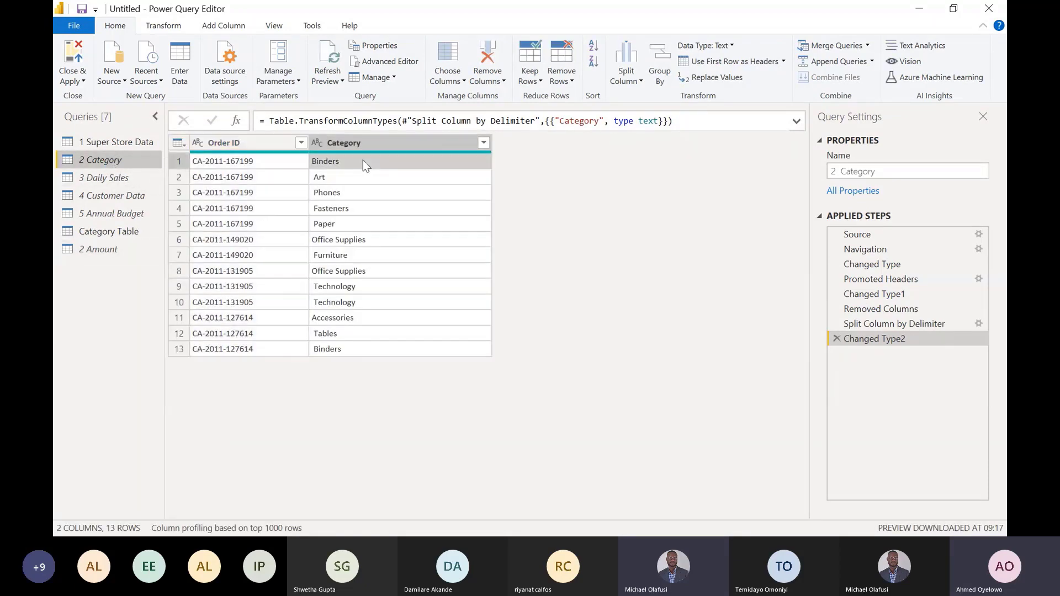
left_click(111, 248)
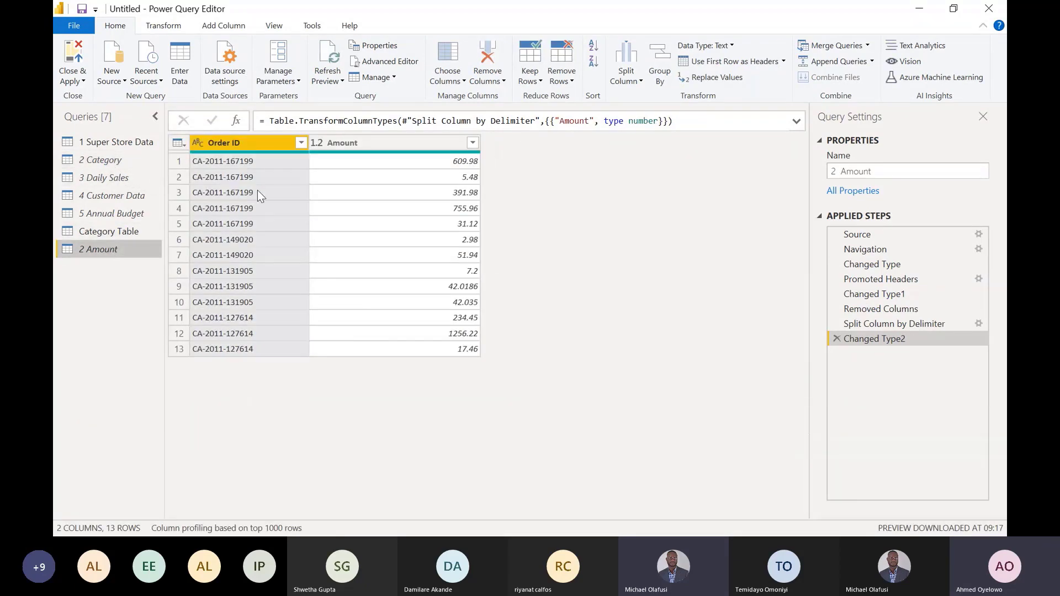
left_click(395, 175)
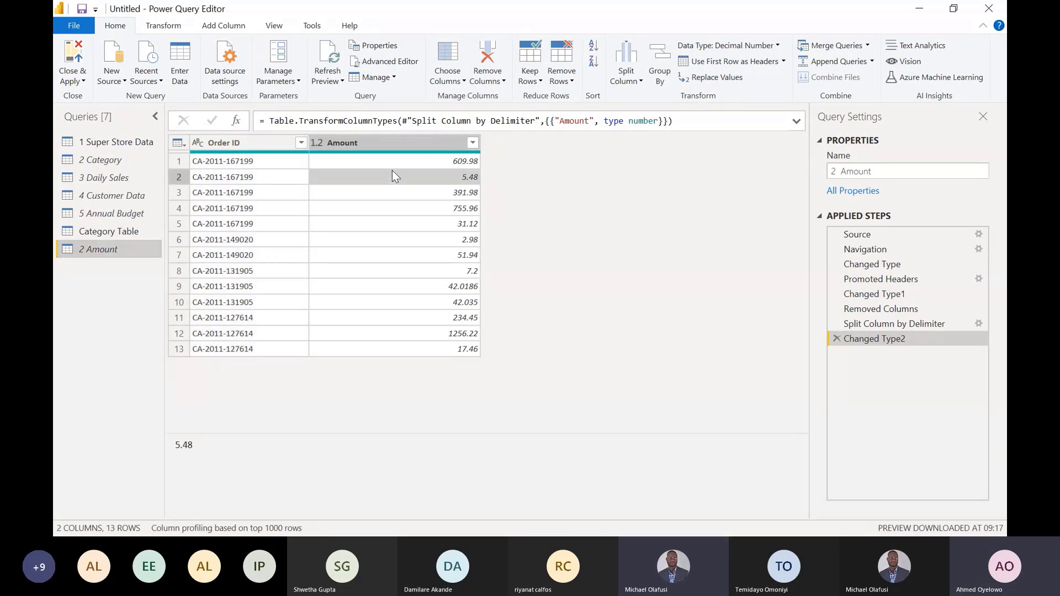
left_click(120, 162)
left_click(233, 145)
left_click(331, 160)
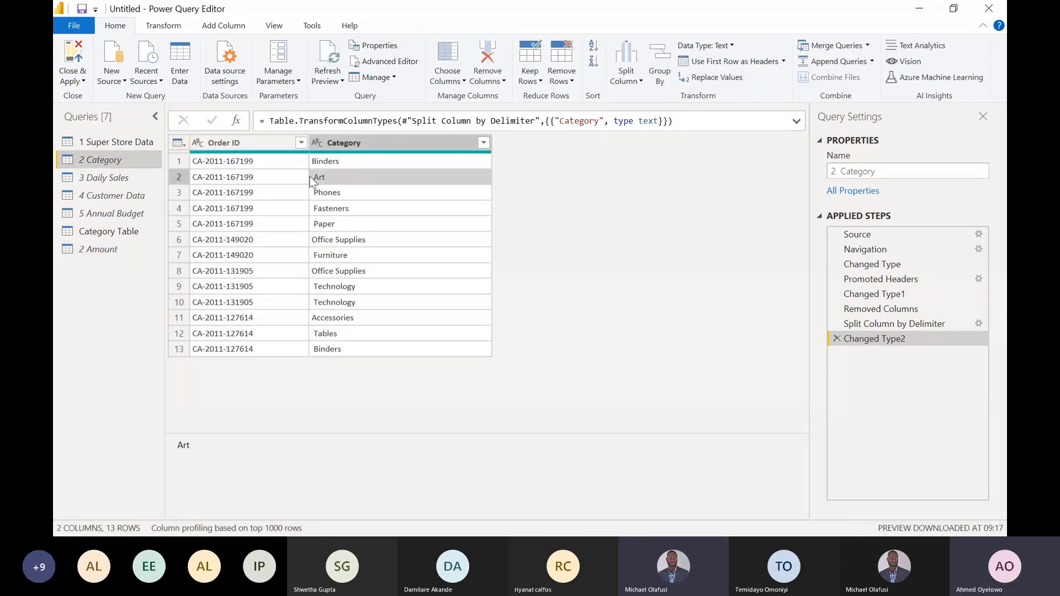
- Add an index column starting from 1 to the 2 Category query
left_click(113, 248)
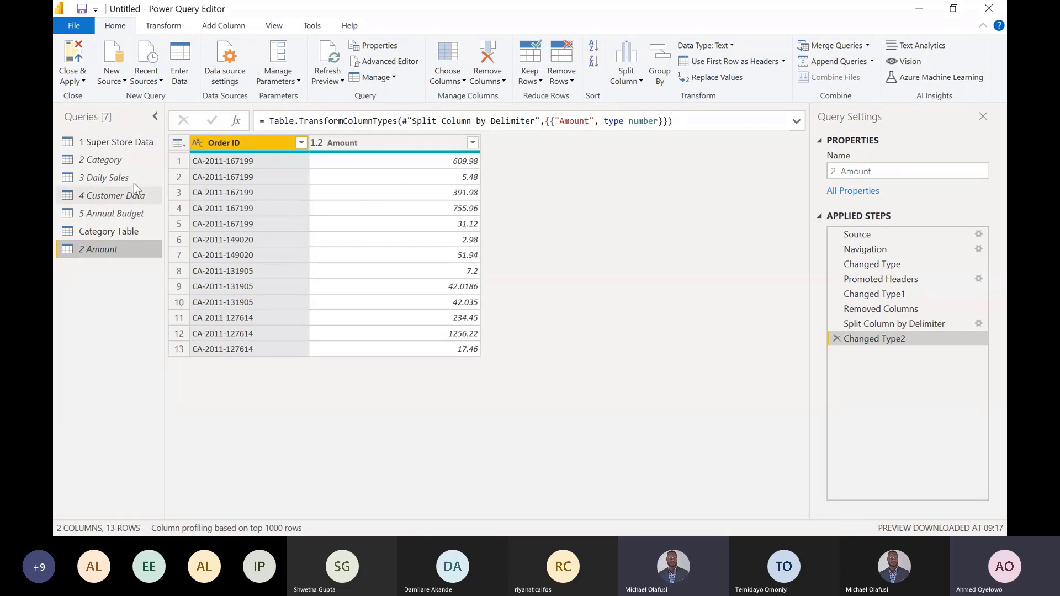
left_click(106, 161)
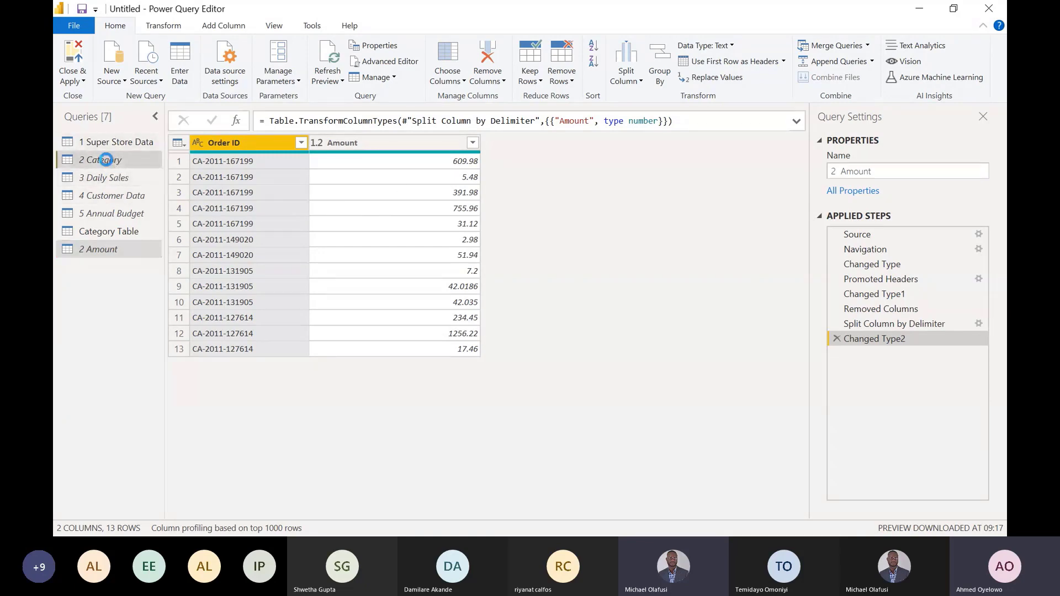
left_click(224, 26)
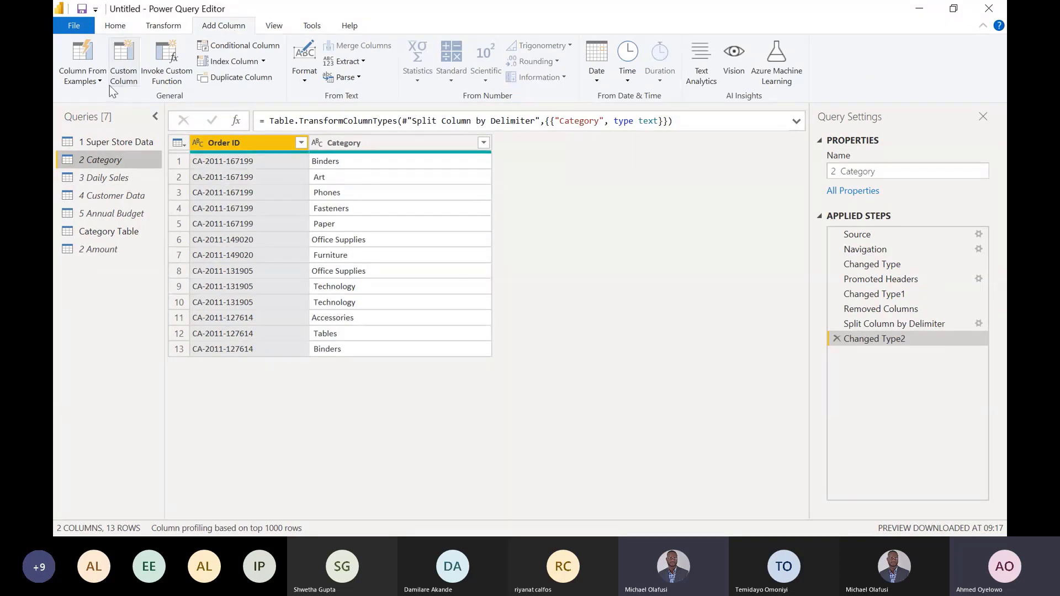
left_click(257, 62)
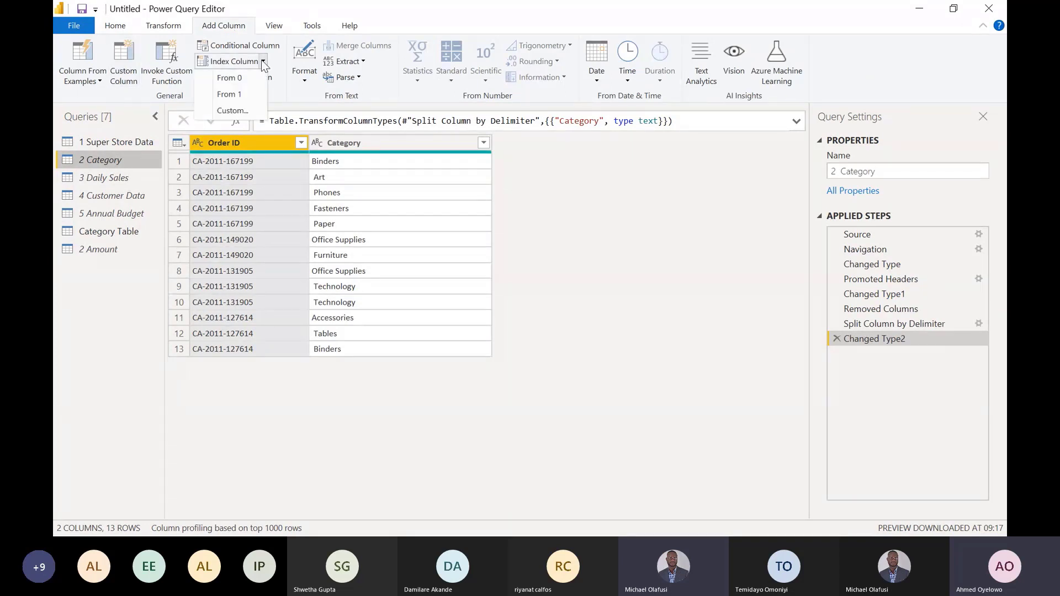
left_click(238, 93)
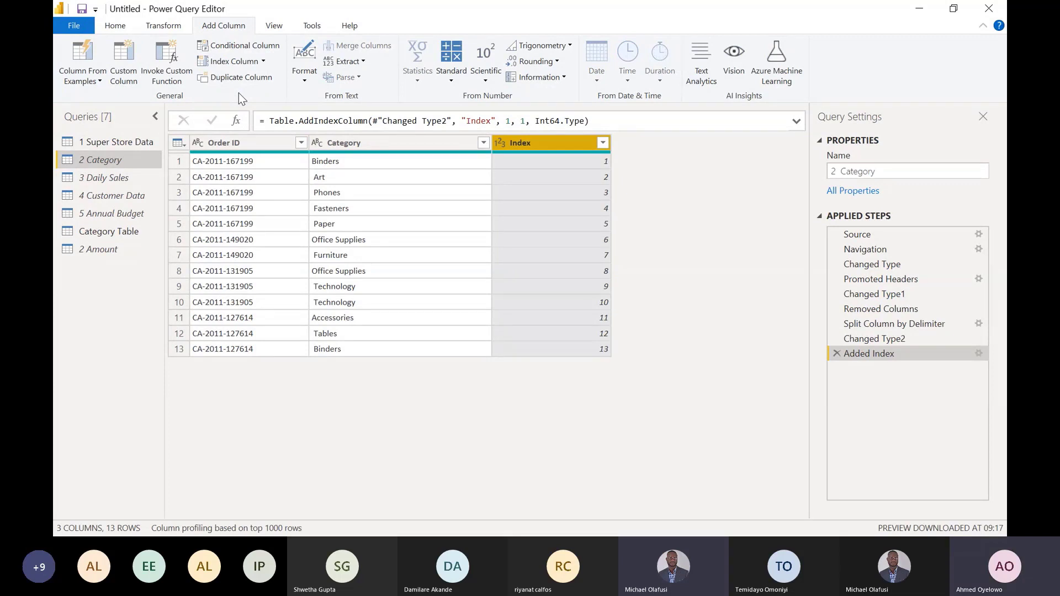
- Add an index column starting from 1 to the 2 Amount query
left_click(121, 251)
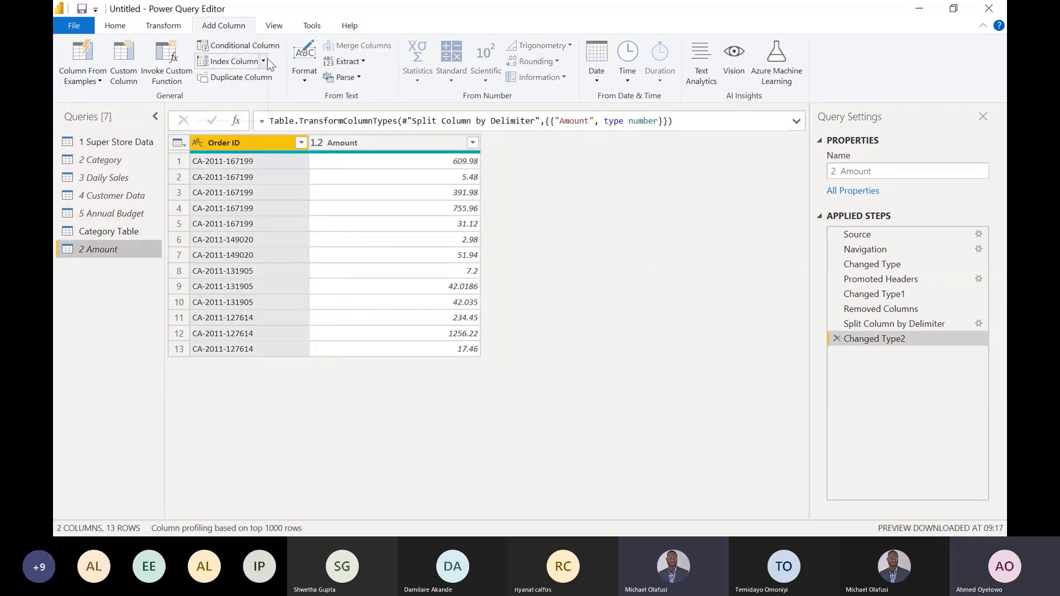
left_click(267, 58)
left_click(238, 94)
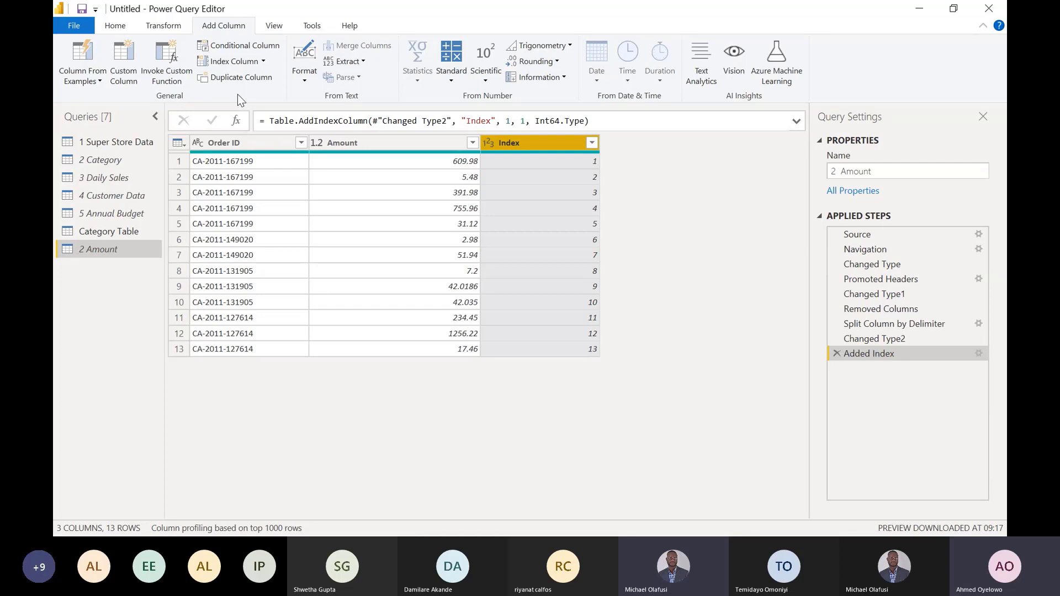
- Compare the first two rows of the 2 Amount and 2 Category queries to see how their Index values pair amounts with categories
left_click(545, 139)
left_click(559, 158)
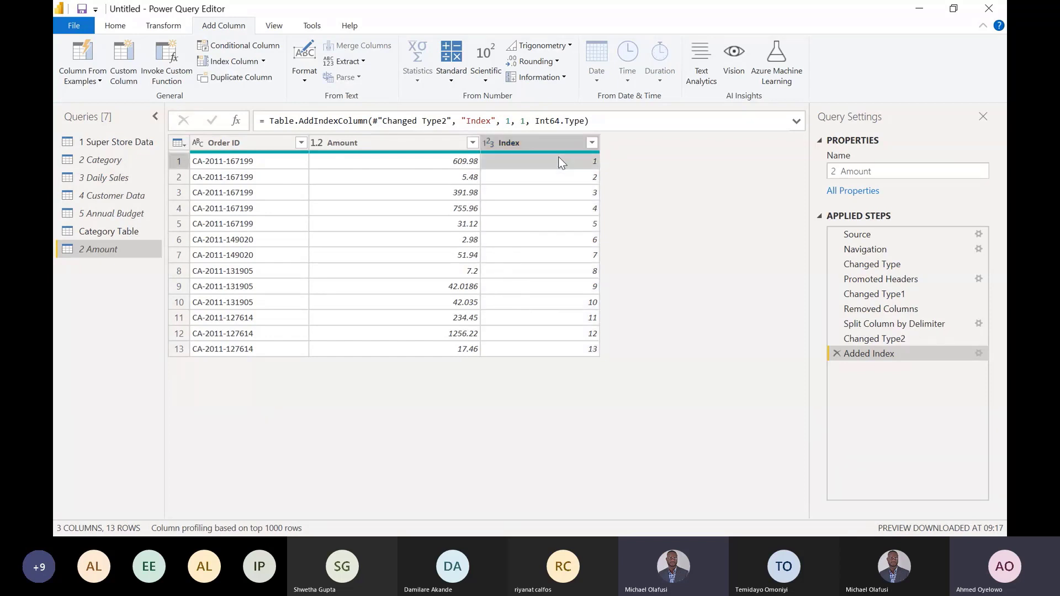
left_click(422, 160)
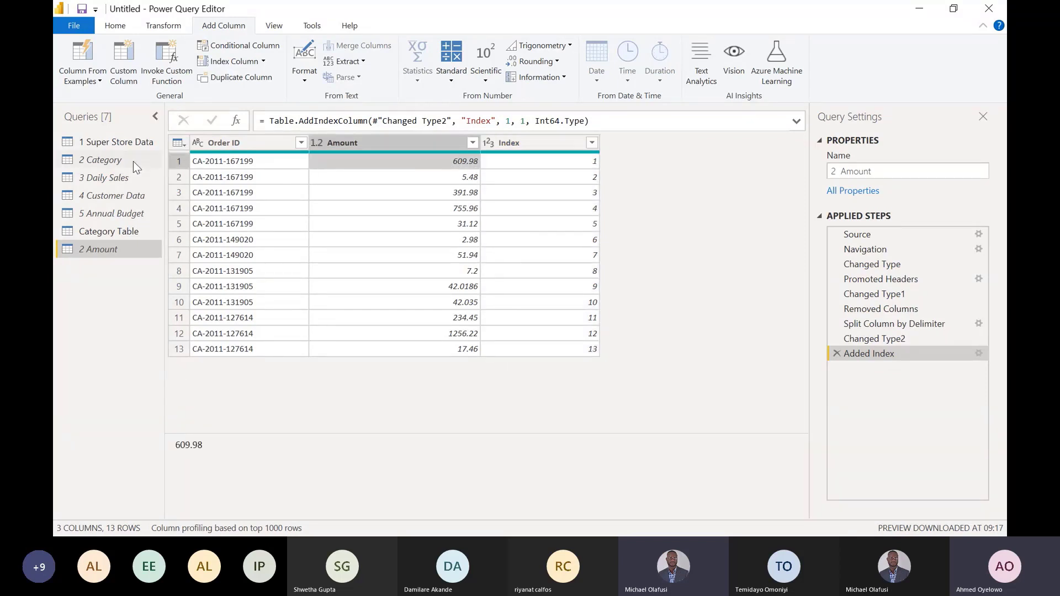
left_click(127, 160)
left_click(387, 161)
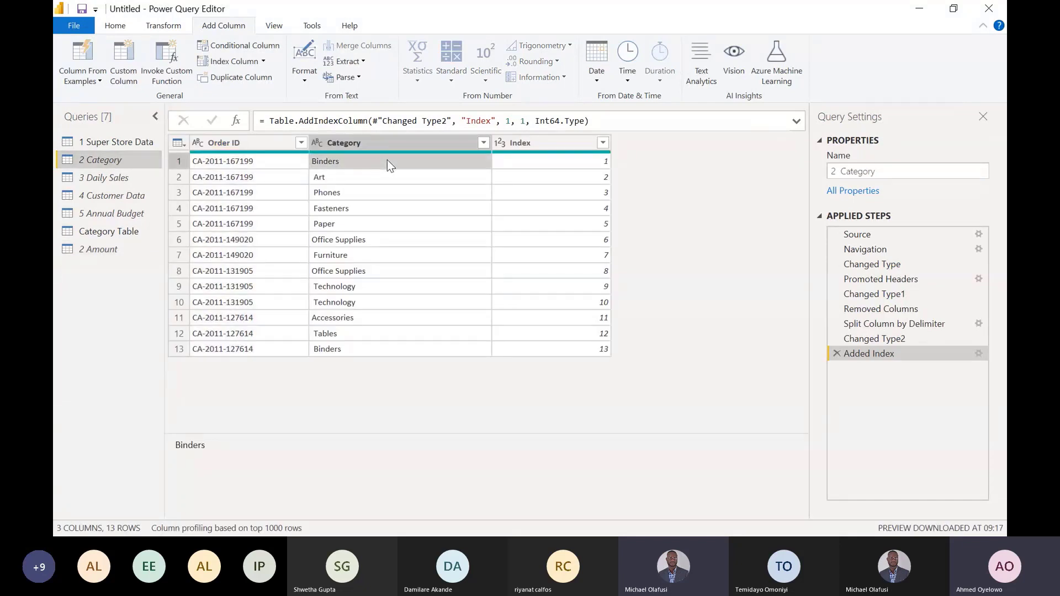
left_click(535, 178)
left_click(425, 175)
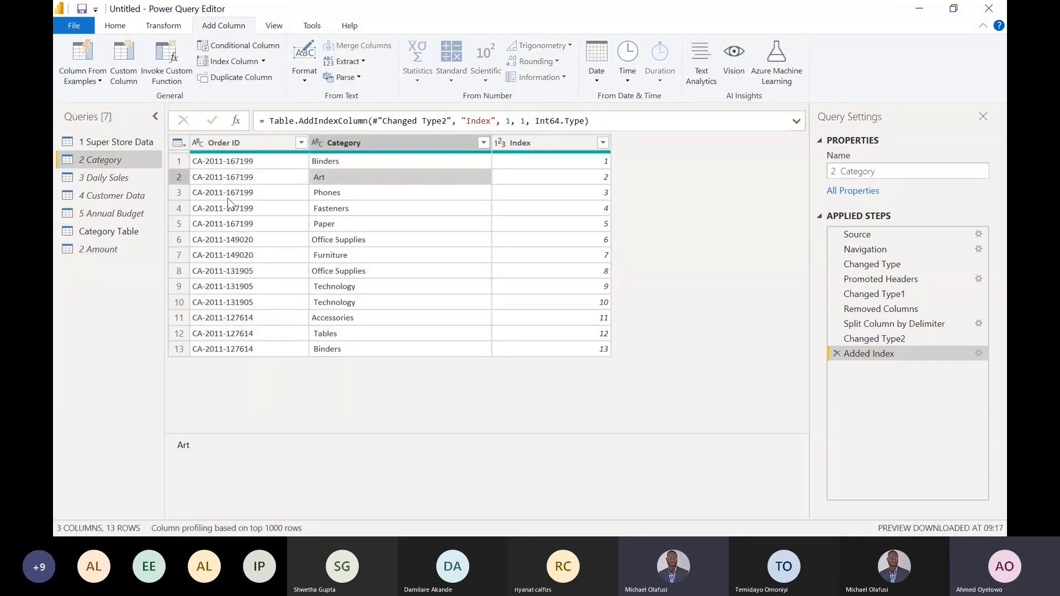
left_click(108, 253)
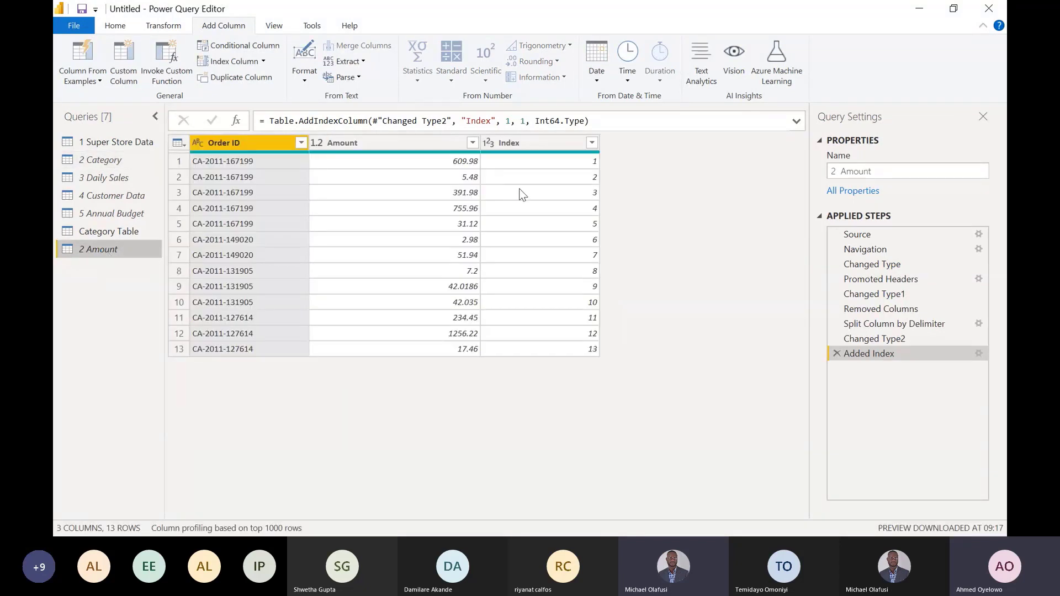
left_click(558, 166)
left_click(459, 178)
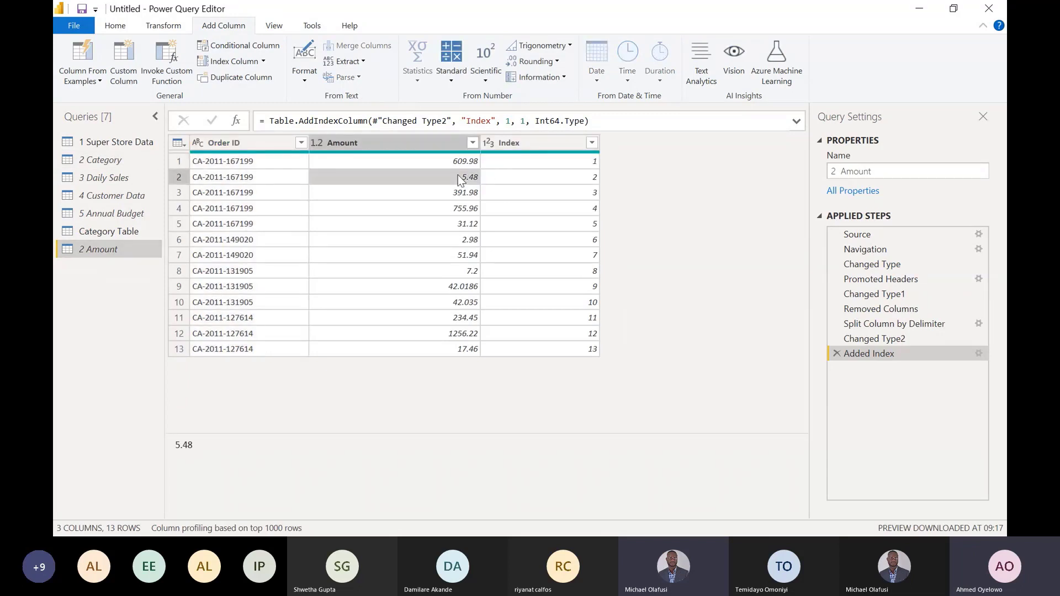
- Merge 2 Amount with 2 Category as a new query, matching on the Index columns with a Left Outer join
left_click(118, 28)
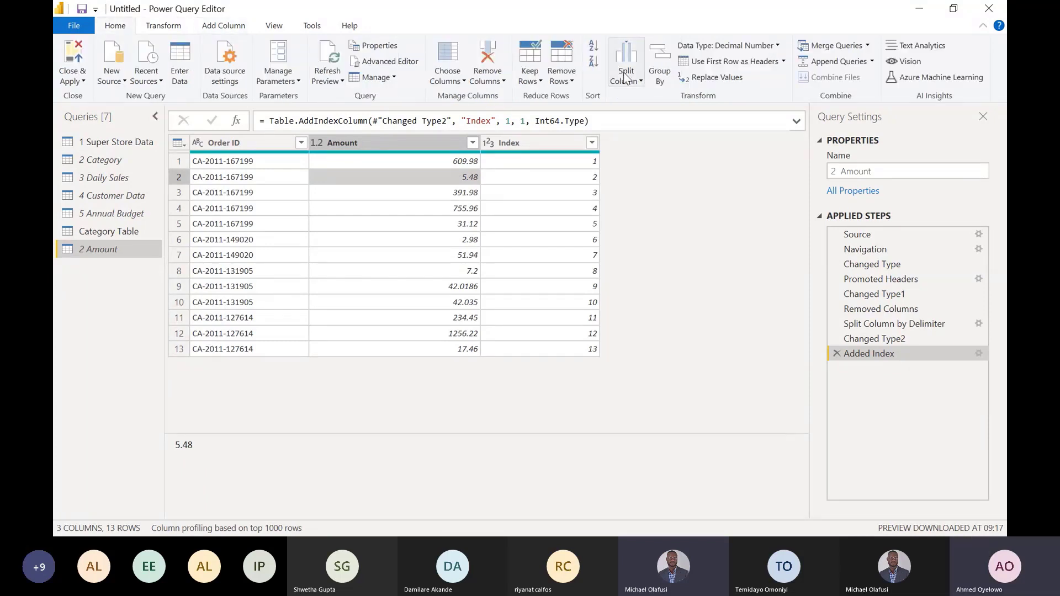
left_click(867, 47)
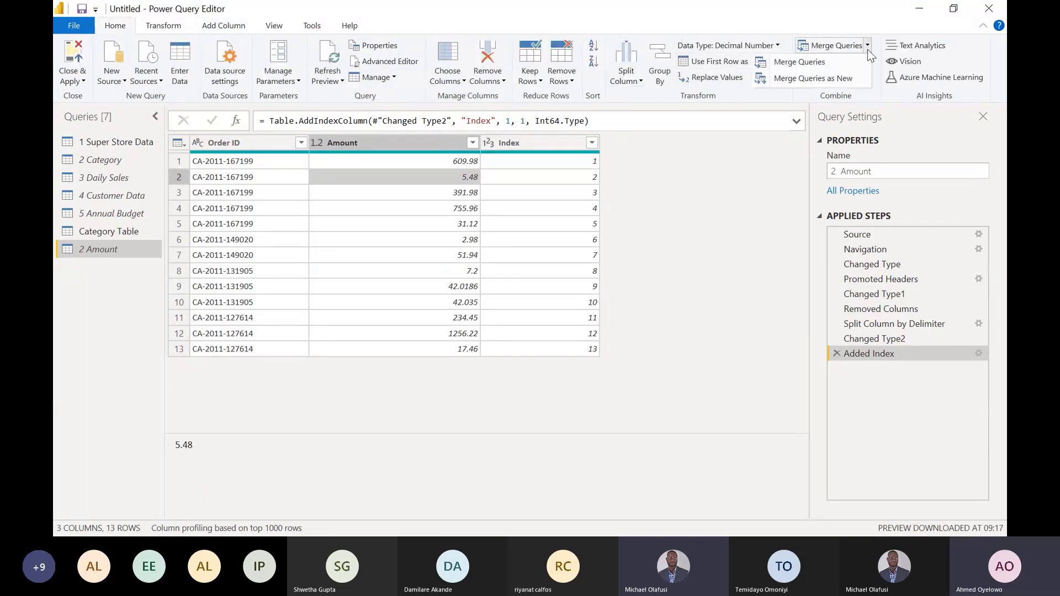
left_click(810, 81)
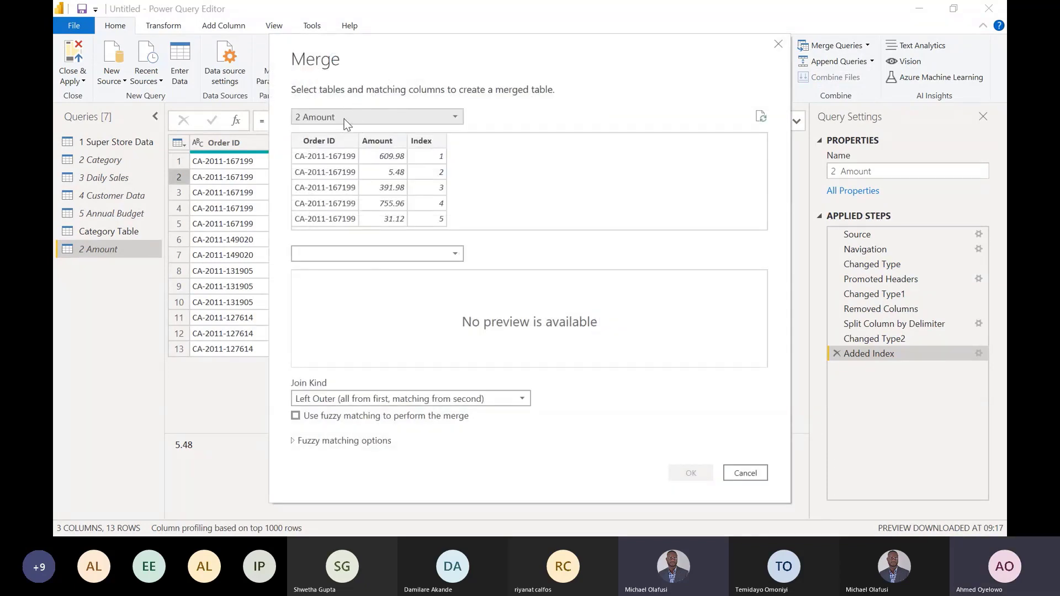
left_click(448, 257)
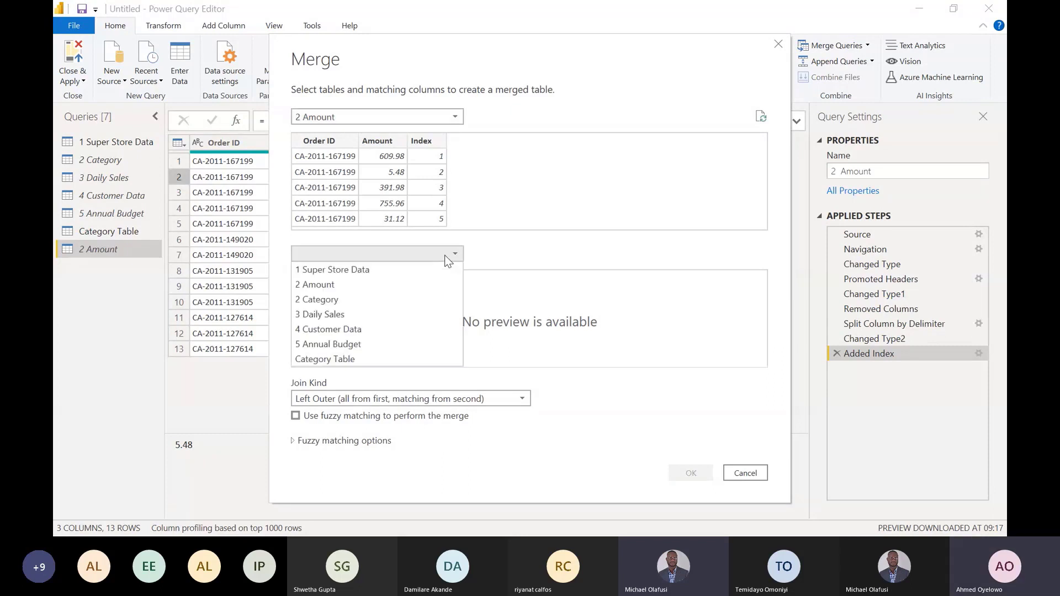
left_click(327, 300)
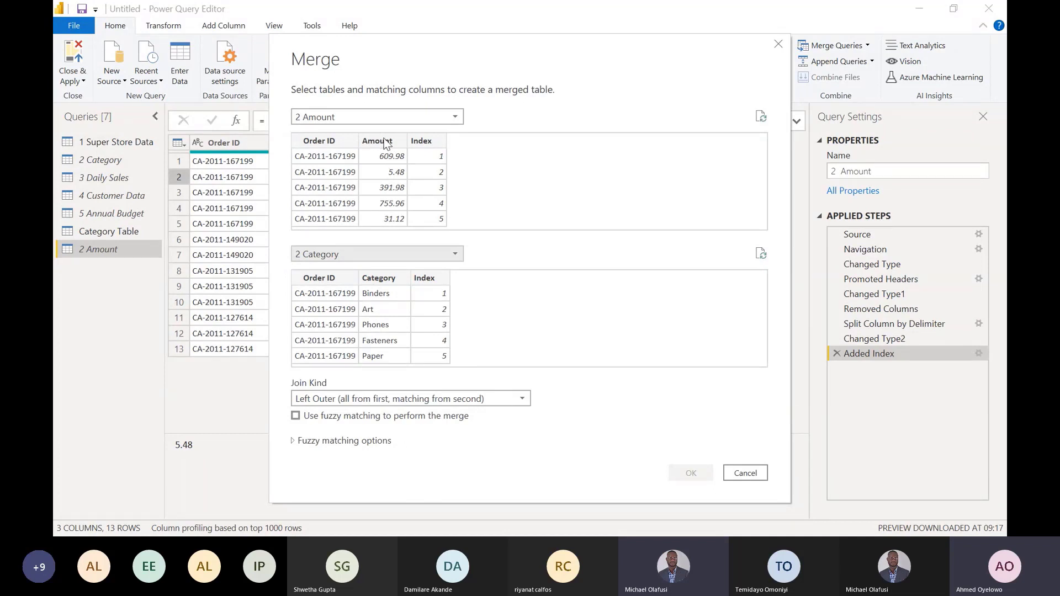
left_click(429, 151)
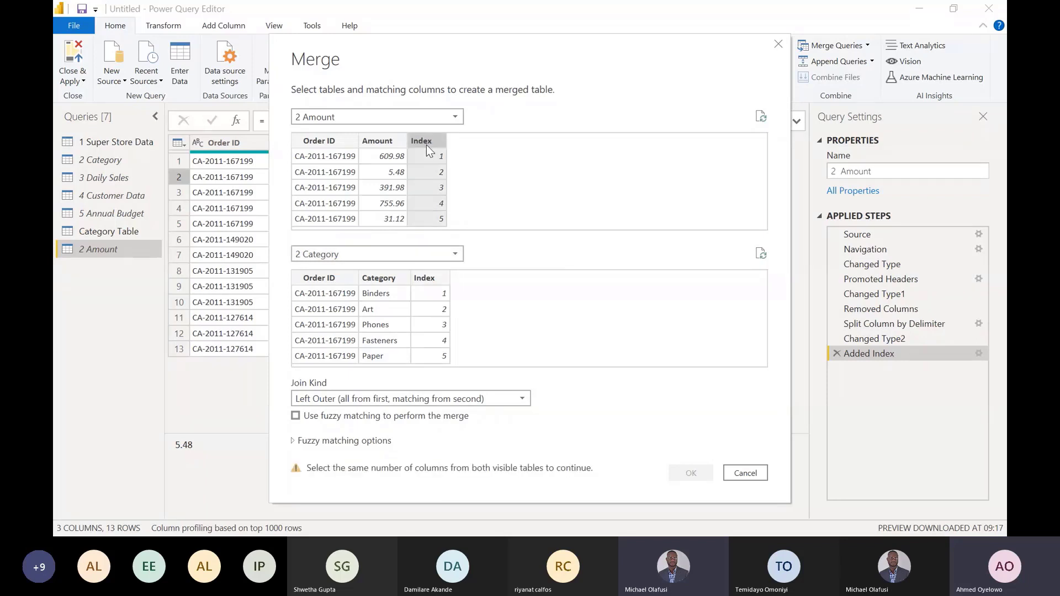
left_click(428, 278)
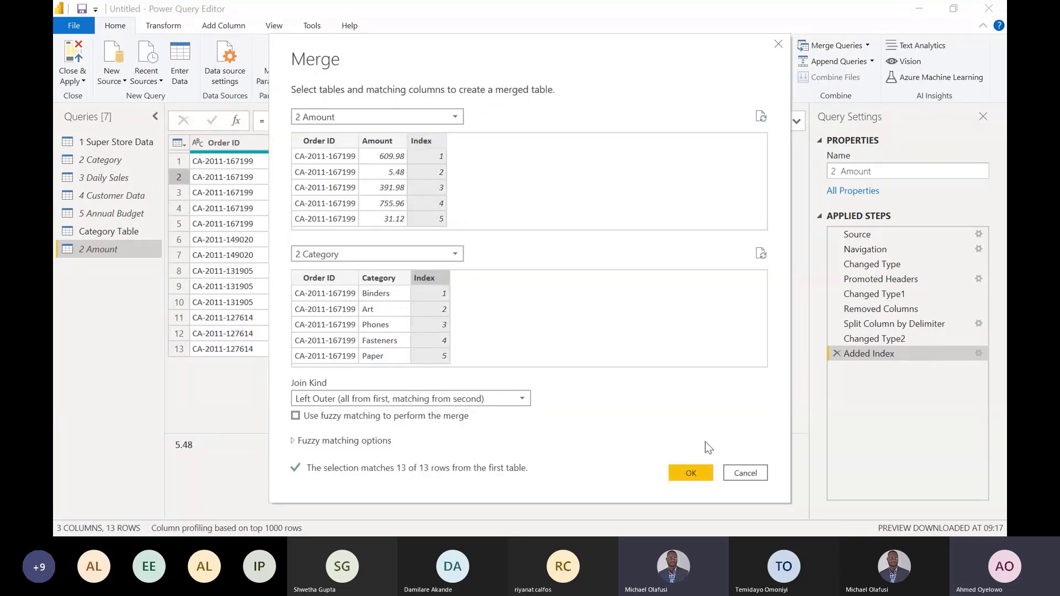
left_click(685, 474)
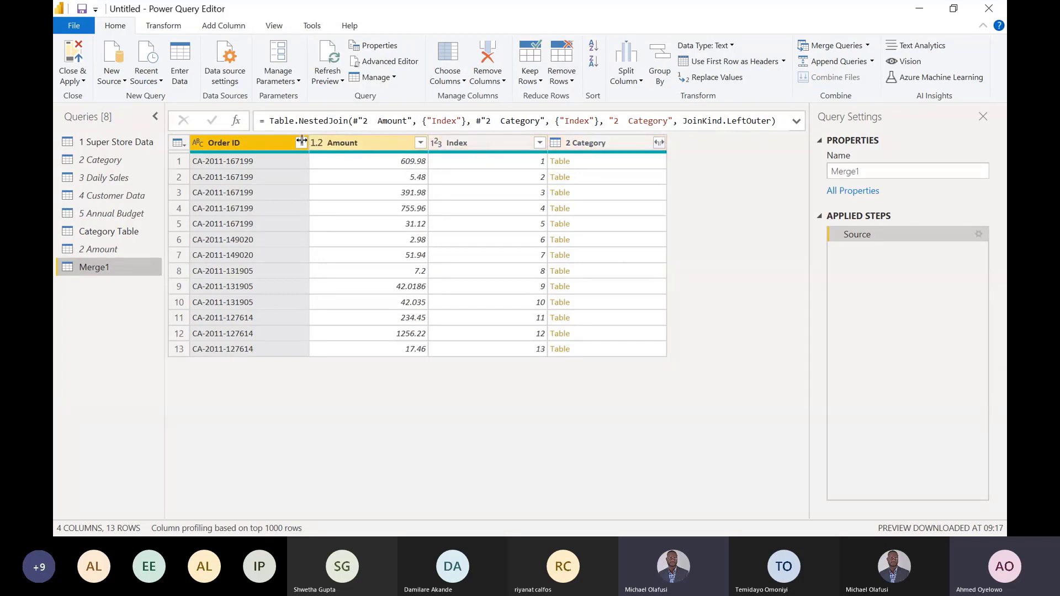
- Expand the merged query's 2 Category column to include only Category, without using the original column name as prefix
left_click(376, 145)
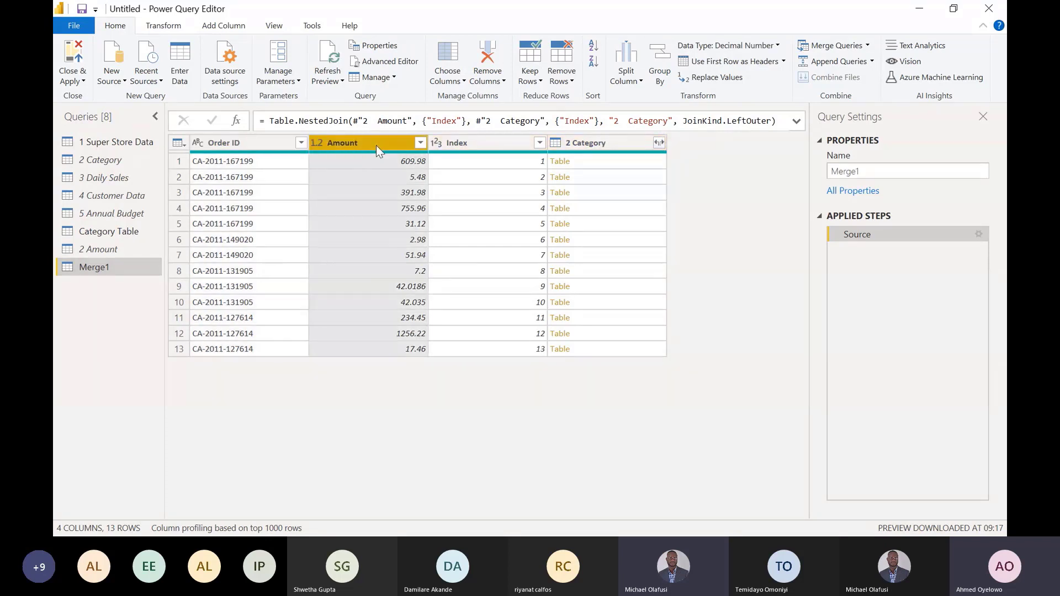
left_click(626, 143)
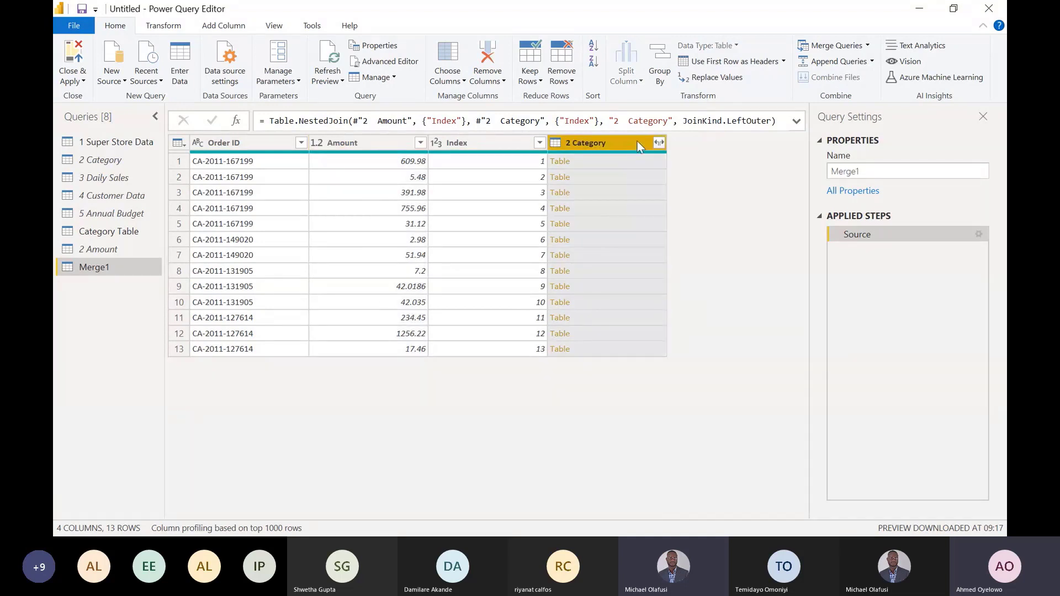
left_click(658, 141)
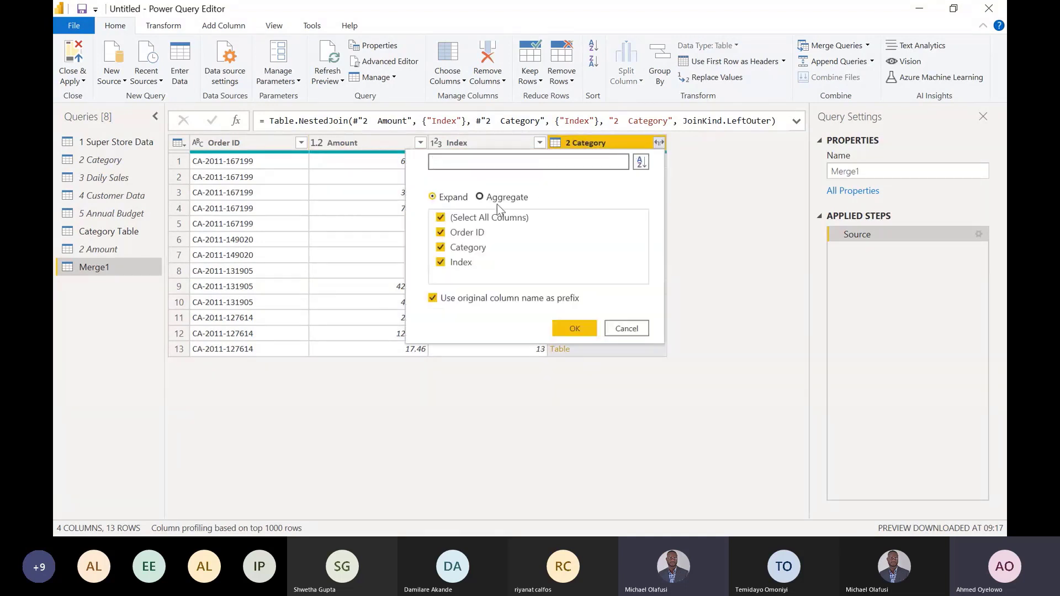
left_click(467, 218)
left_click(441, 248)
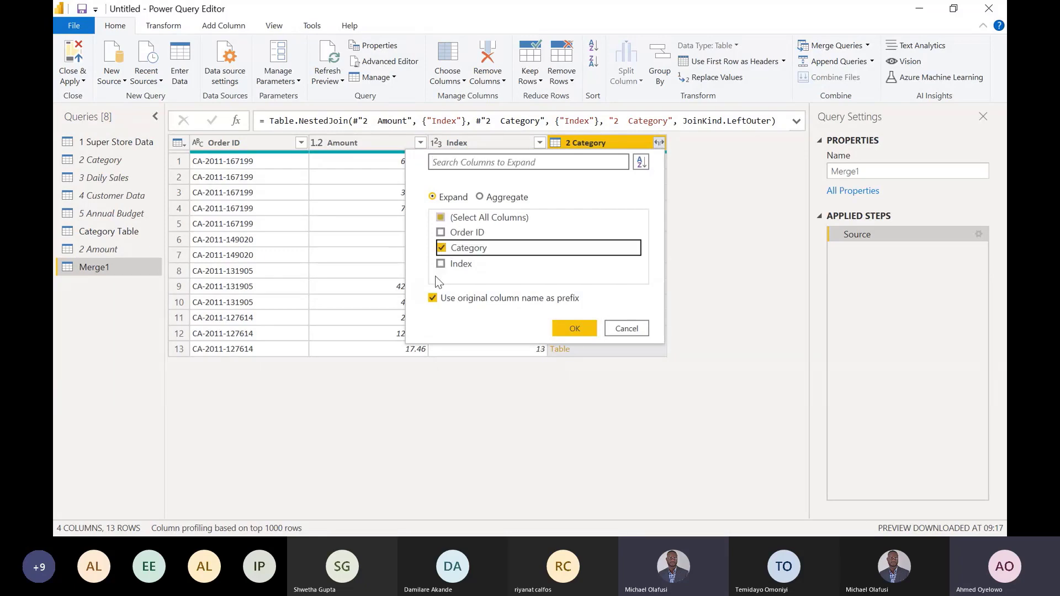
left_click(433, 298)
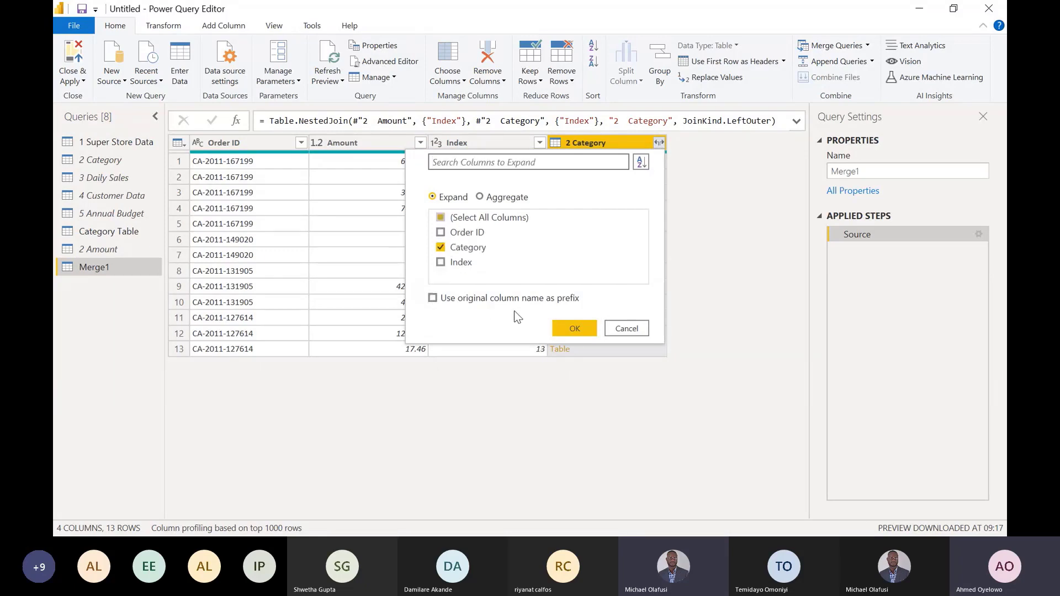
left_click(563, 323)
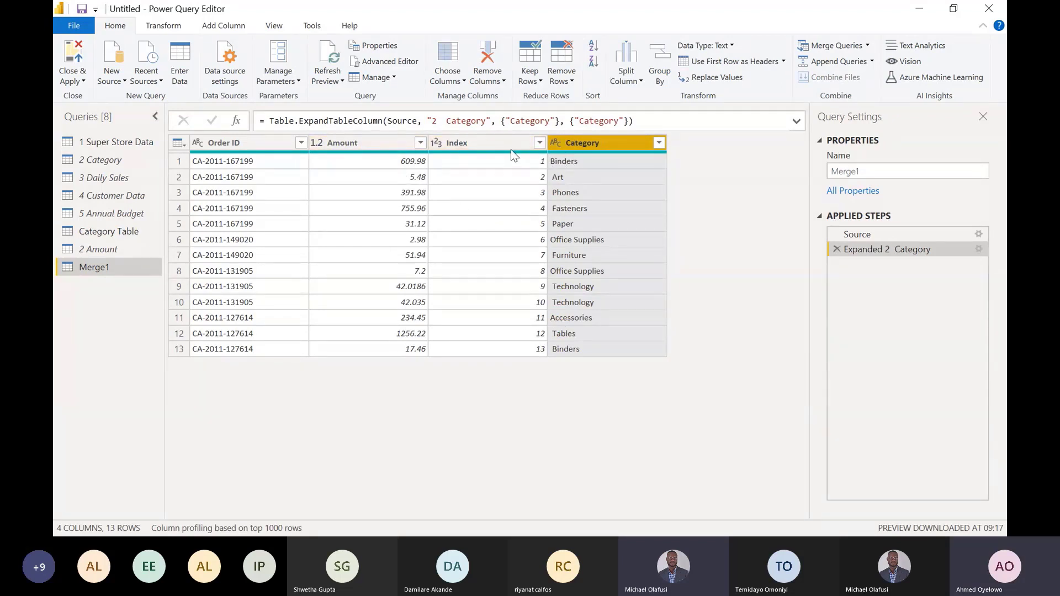
- Remove the Index column from the merged query
left_click(493, 144)
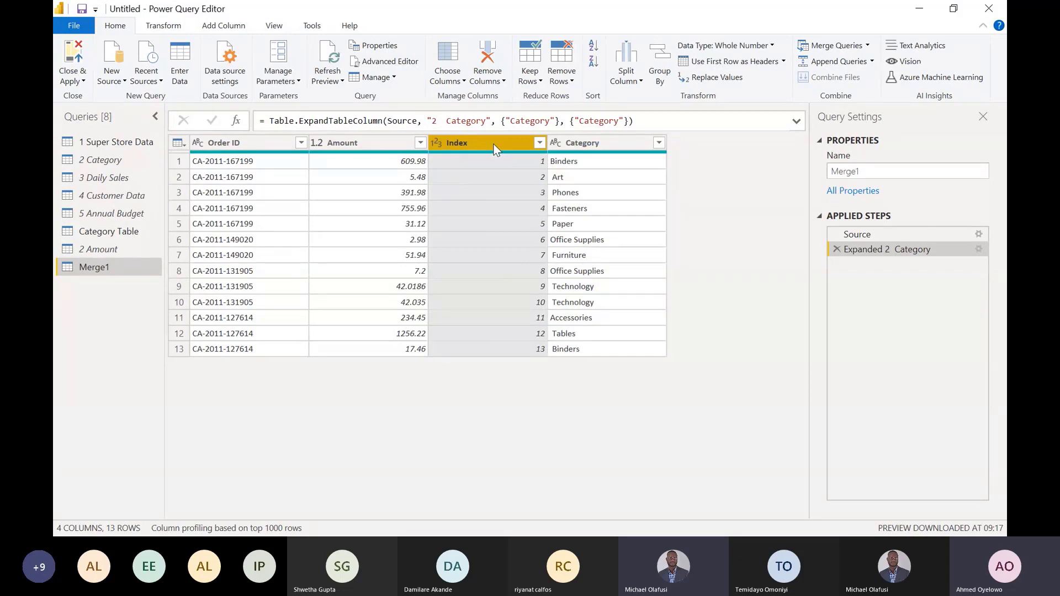
key("Delete")
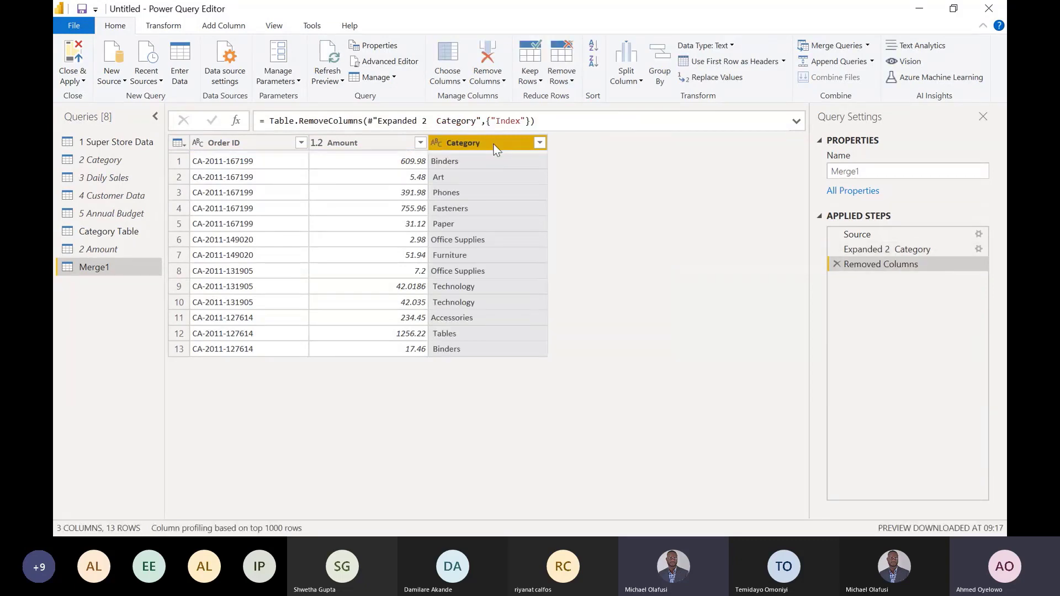
left_click(365, 141)
left_click_drag(366, 142, 466, 153)
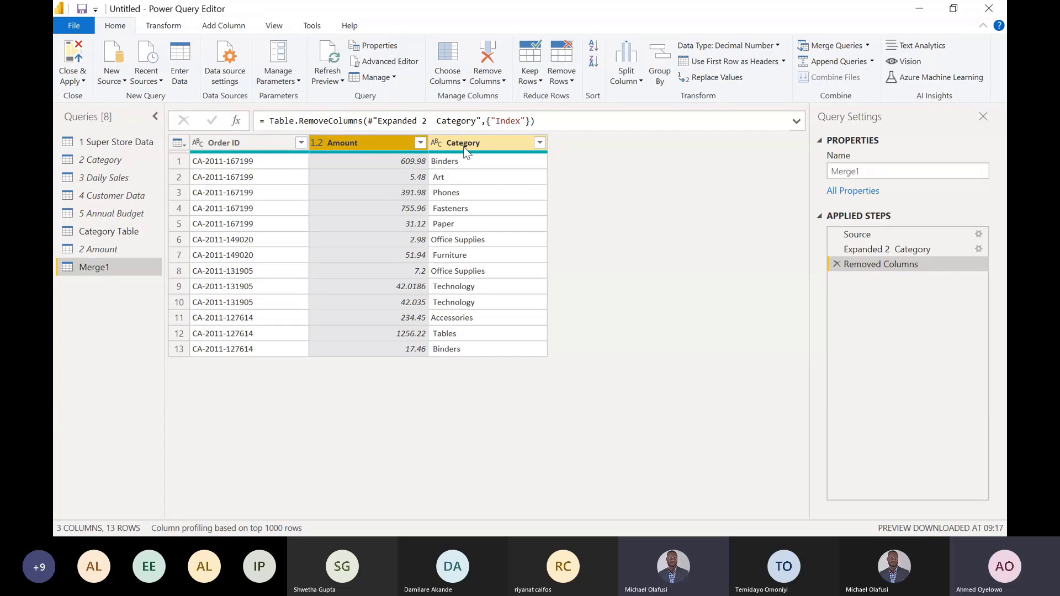
- View the 1 Super Store Data and 2 Category queries, ending on the 3 Daily Sales query
left_click(117, 142)
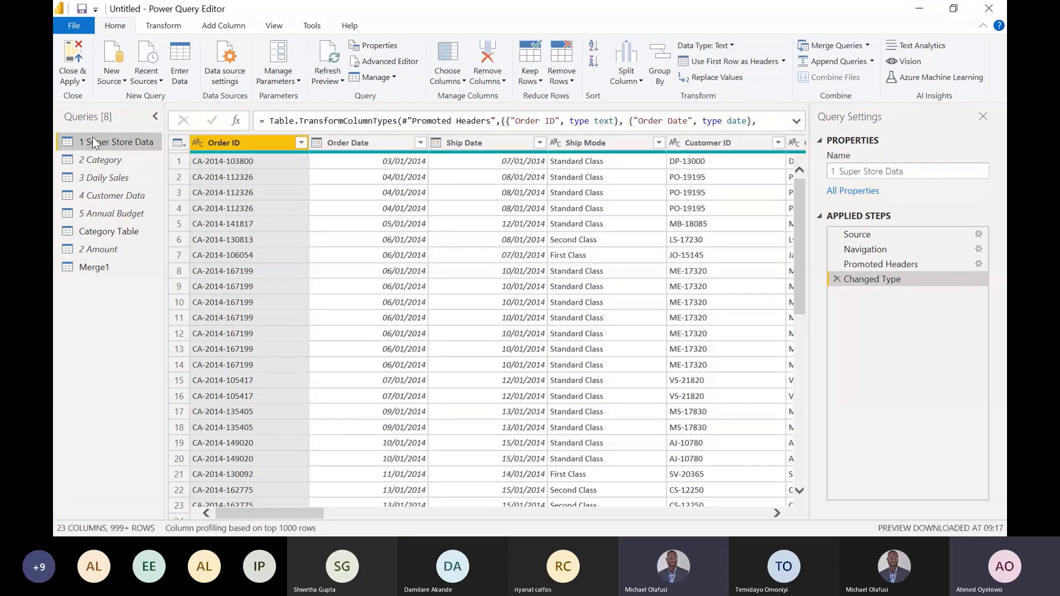
left_click(102, 160)
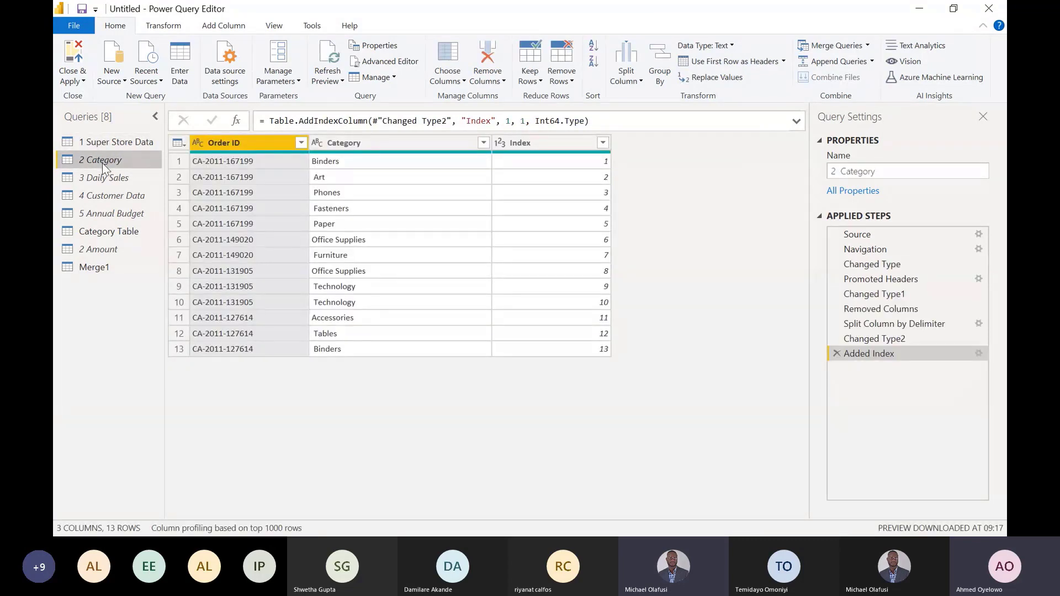
left_click(110, 177)
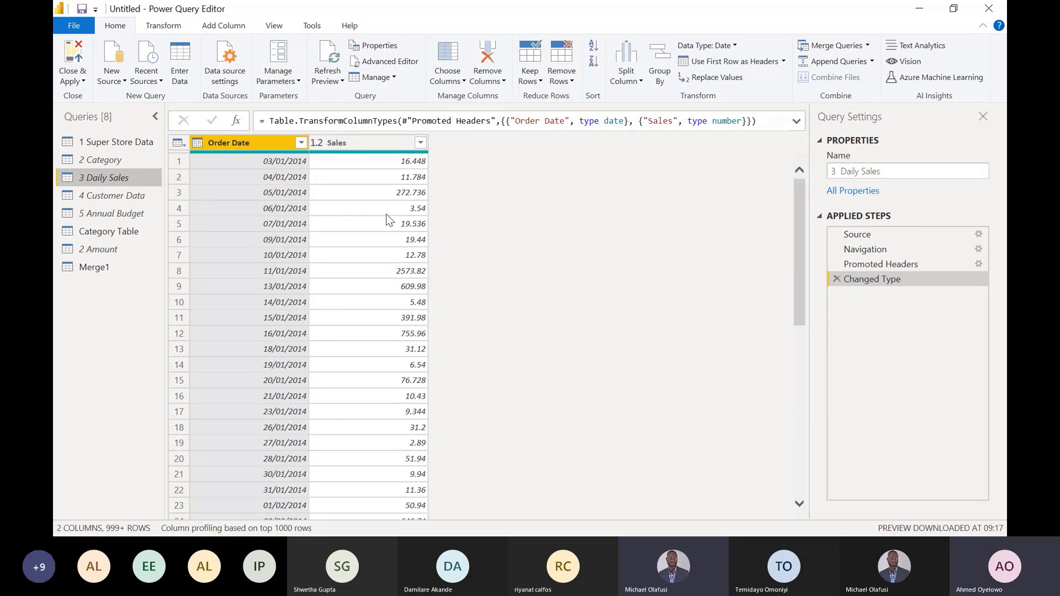
- Switch to Microsoft Whiteboard and clear the handwritten category and amount table from the canvas
key("alt+Tab")
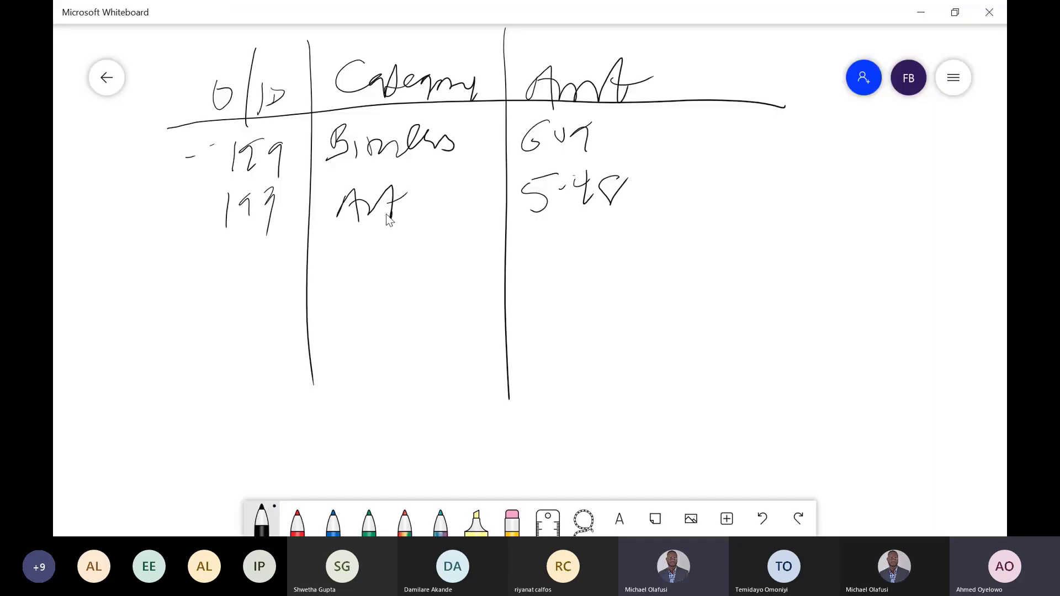
left_click(512, 519)
left_click(512, 519)
left_click(558, 482)
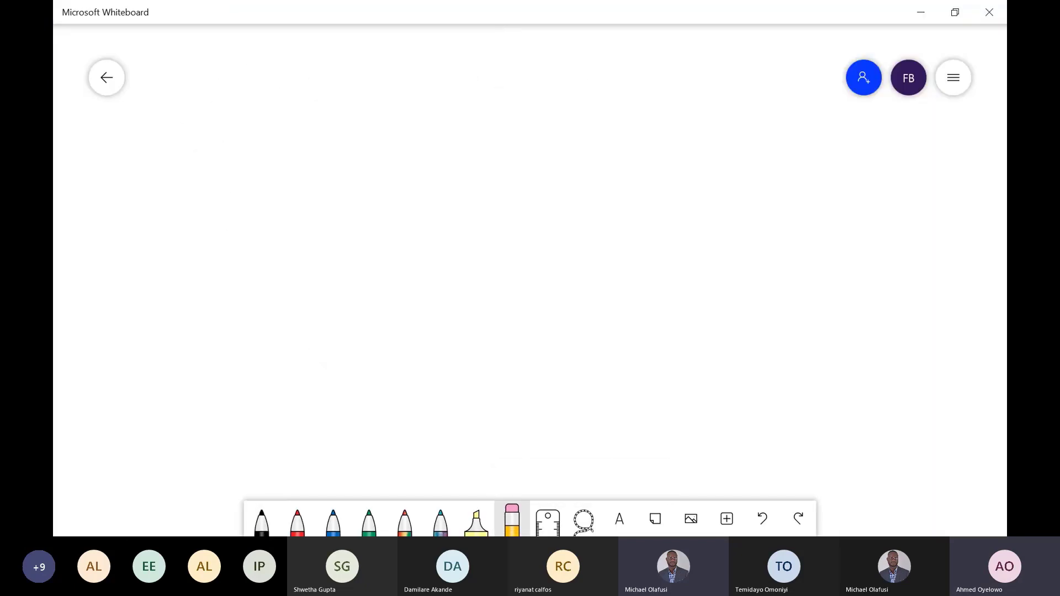
- Draw a two-column table in black pen on the whiteboard with the headings O/D and Sales
left_click(262, 519)
left_click_drag(376, 87, 361, 428)
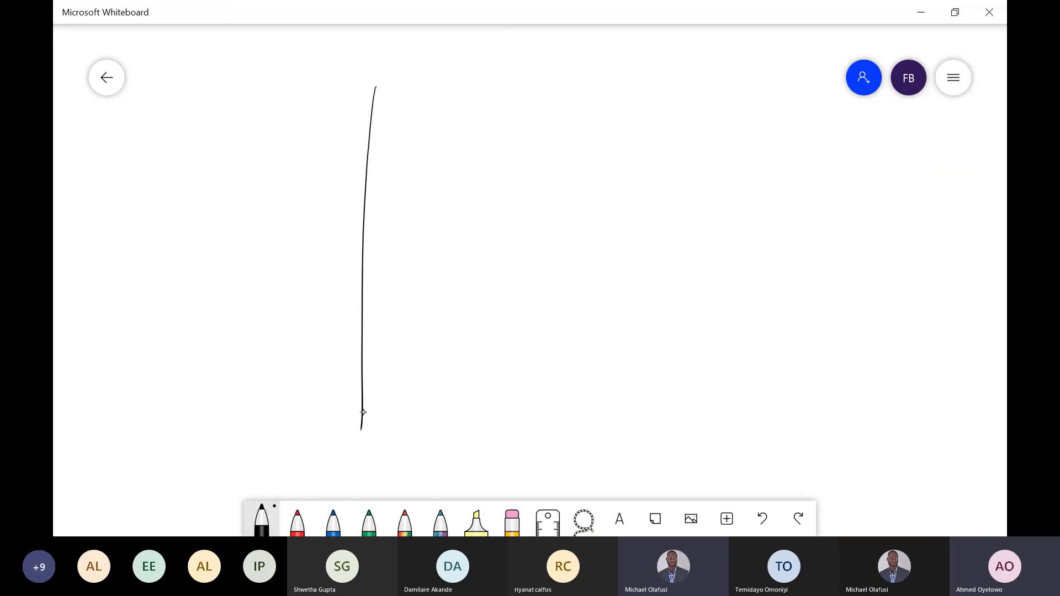
left_click_drag(219, 133, 647, 112)
key("alt+Tab")
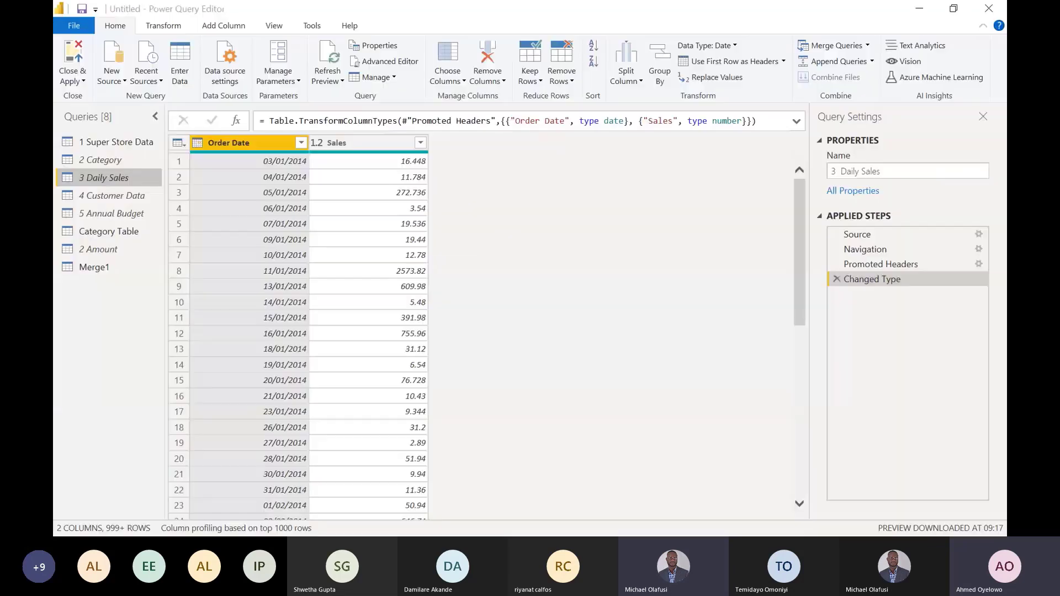
key("alt+Tab")
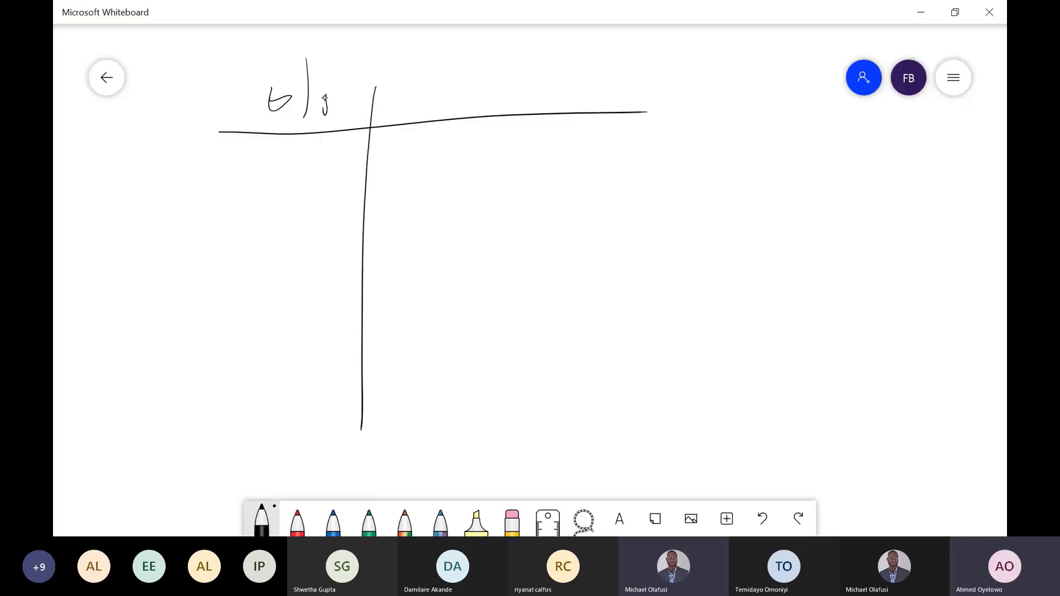
key("alt+Tab")
key("alt+Tab")
mouse_move(431, 78)
left_mouse_down()
mouse_move(411, 114)
mouse_move(473, 74)
mouse_move(513, 80)
mouse_move(495, 104)
left_mouse_up()
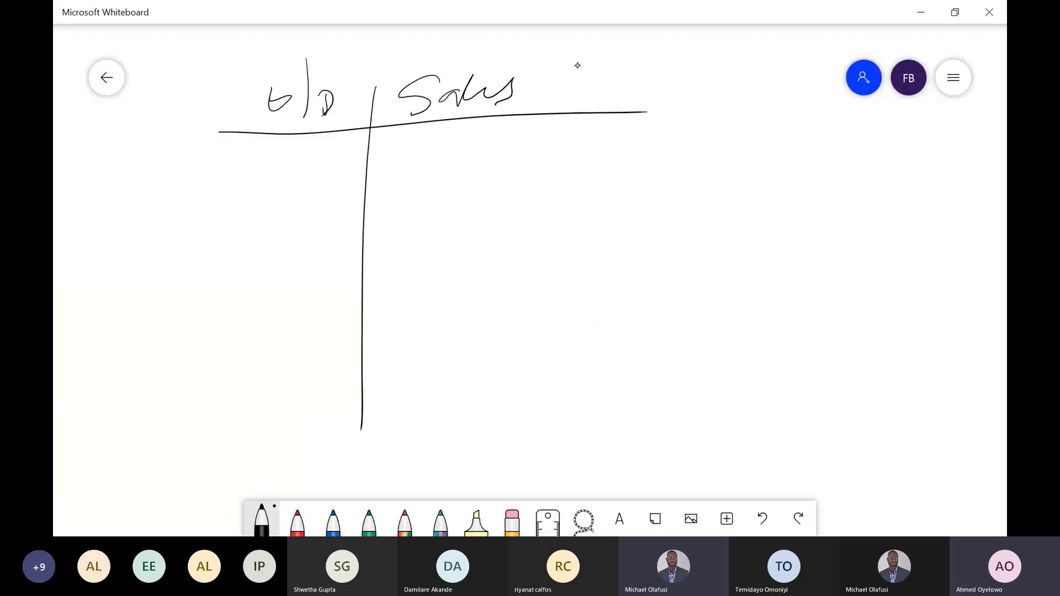
- Add a third column headed Prev. D to the handwritten table, extending the header line beneath it
left_click_drag(572, 61, 560, 427)
left_click_drag(616, 106, 729, 103)
mouse_move(603, 77)
left_mouse_down()
mouse_move(603, 109)
mouse_move(600, 86)
mouse_move(641, 95)
mouse_move(655, 83)
mouse_move(679, 101)
left_mouse_up()
left_click(658, 97)
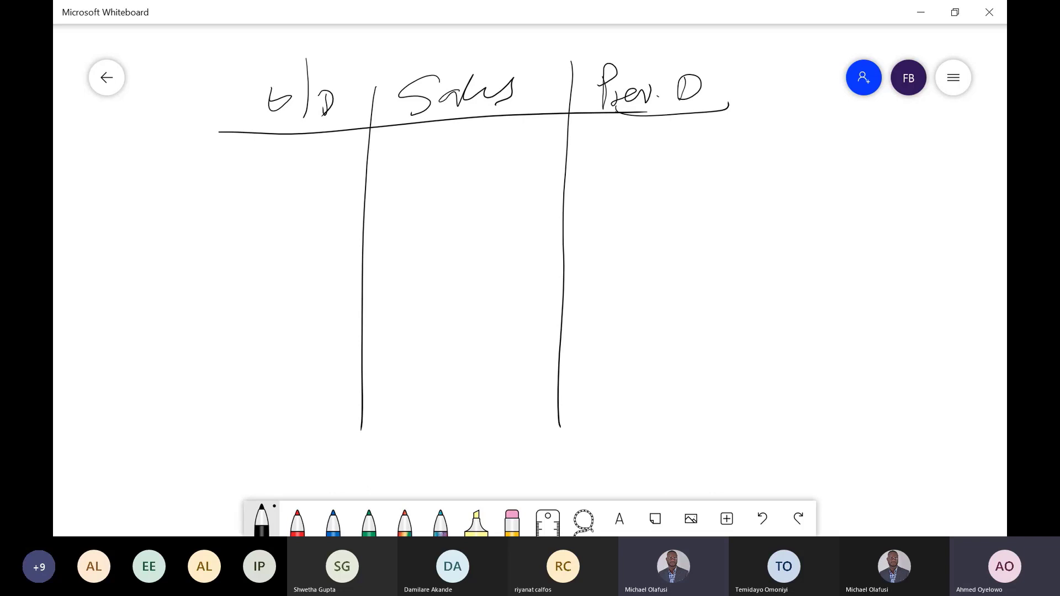
- Switch to Power Query Editor and examine the order dates and sales in the first two 3 Daily Sales rows
key("alt+Tab")
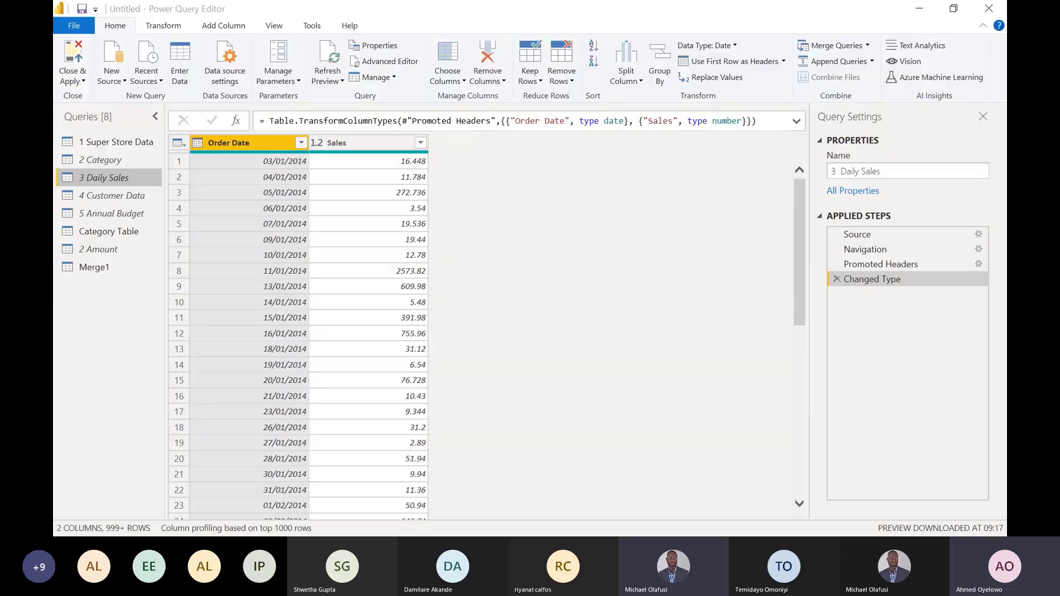
left_click(363, 160)
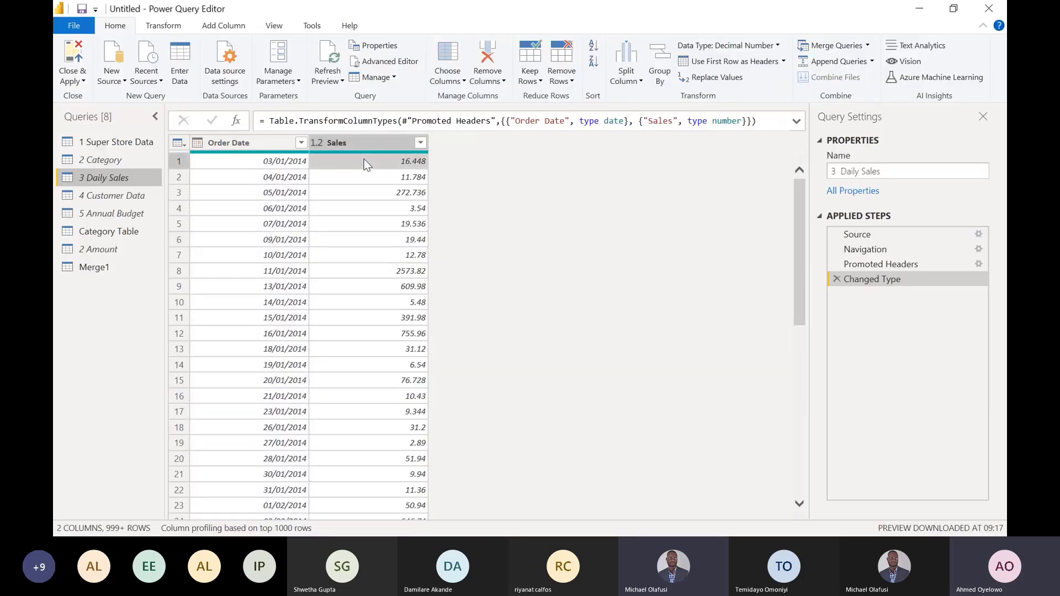
left_click(297, 163)
left_click(276, 182)
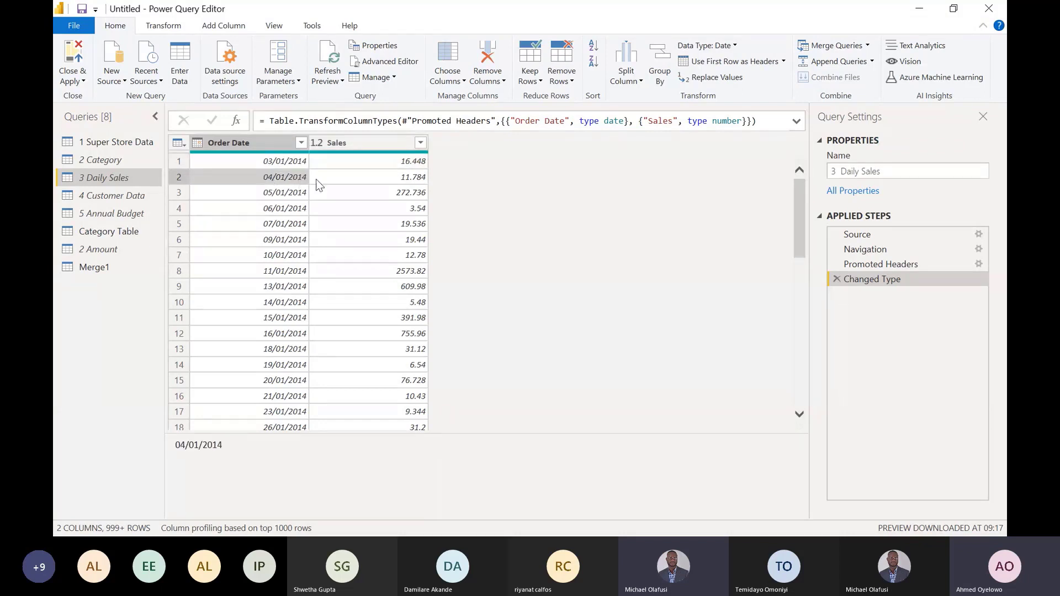
left_click(368, 178)
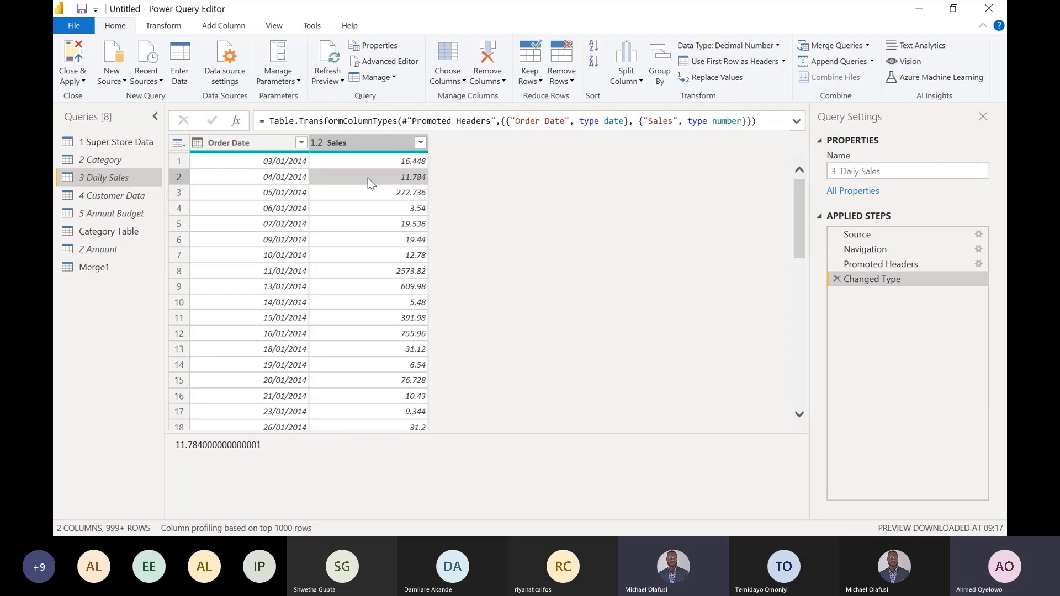
left_click(263, 152)
- Switch to Microsoft Whiteboard and handwrite the first table row as 3, 16.4 and 0
key("alt+Tab")
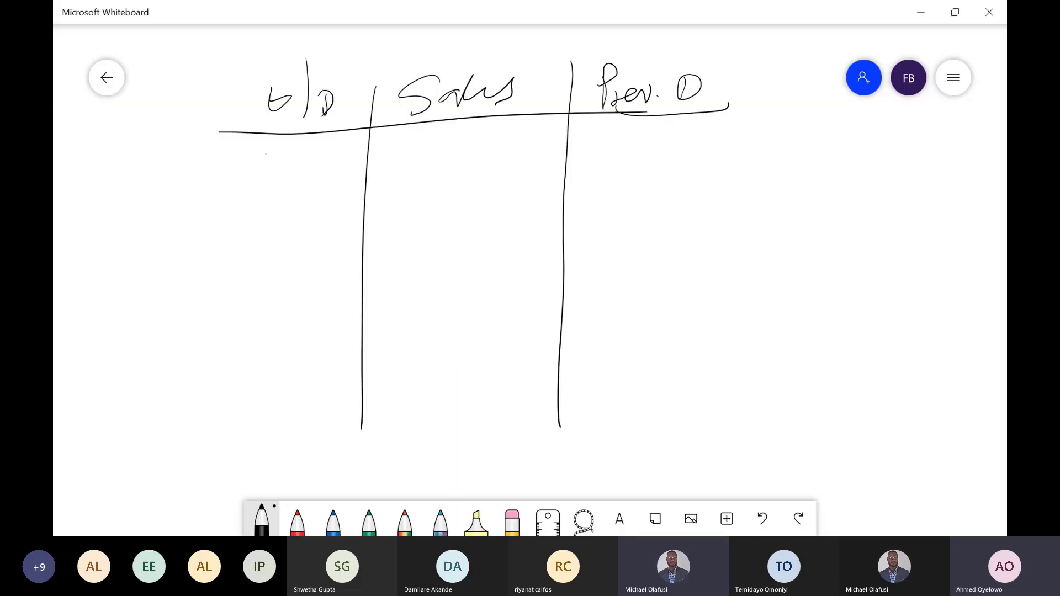
left_click_drag(267, 151, 259, 179)
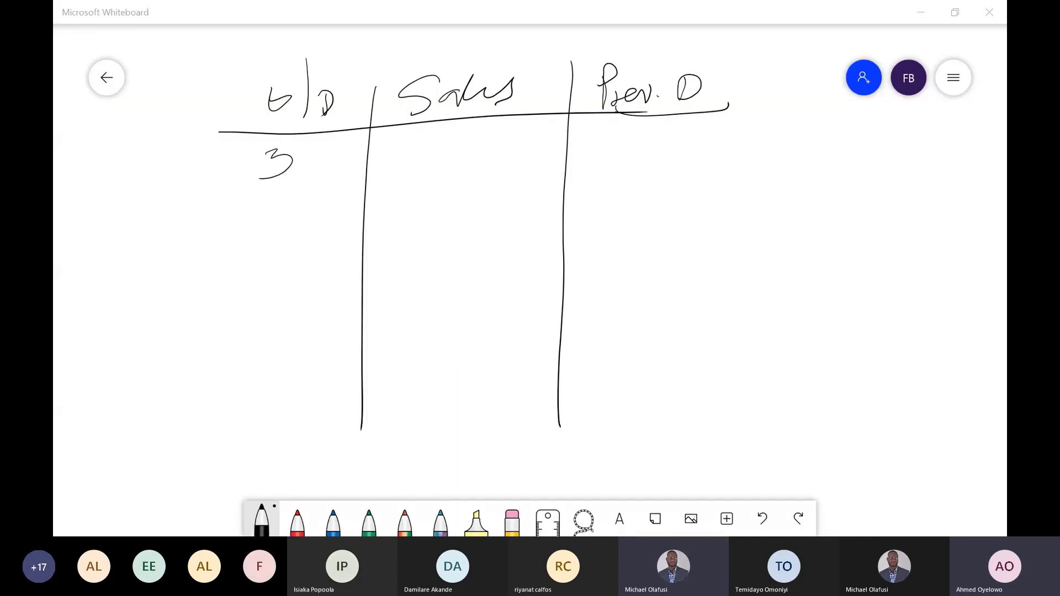
key("alt+Tab")
key("alt+Tab")
mouse_move(412, 139)
left_mouse_down()
mouse_move(408, 177)
mouse_move(488, 146)
mouse_move(474, 181)
left_mouse_up()
left_click(456, 153)
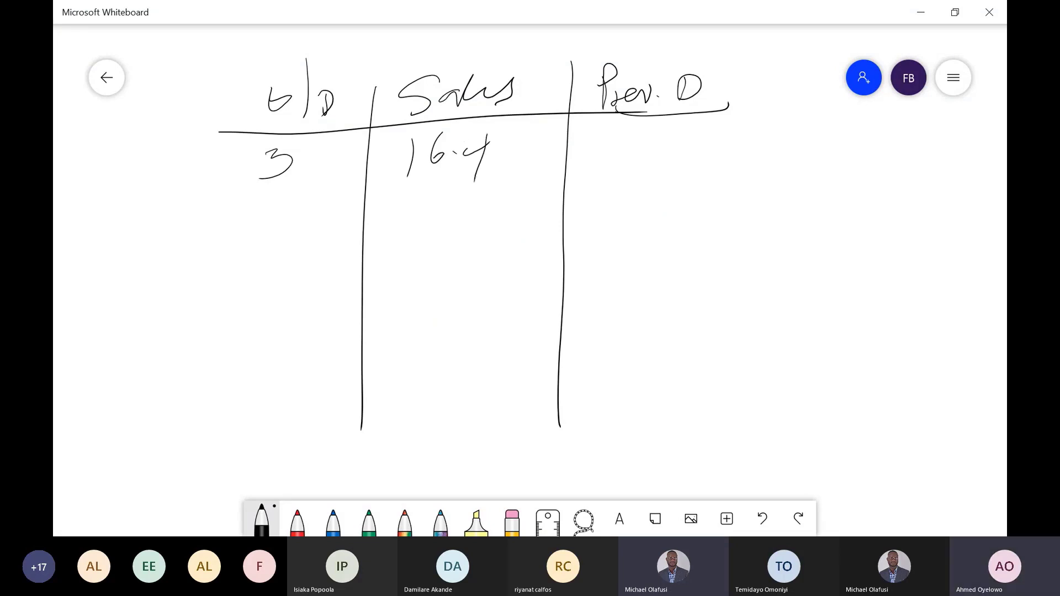
mouse_move(643, 130)
left_mouse_down()
mouse_move(635, 150)
mouse_move(647, 130)
left_mouse_up()
key("alt+Tab")
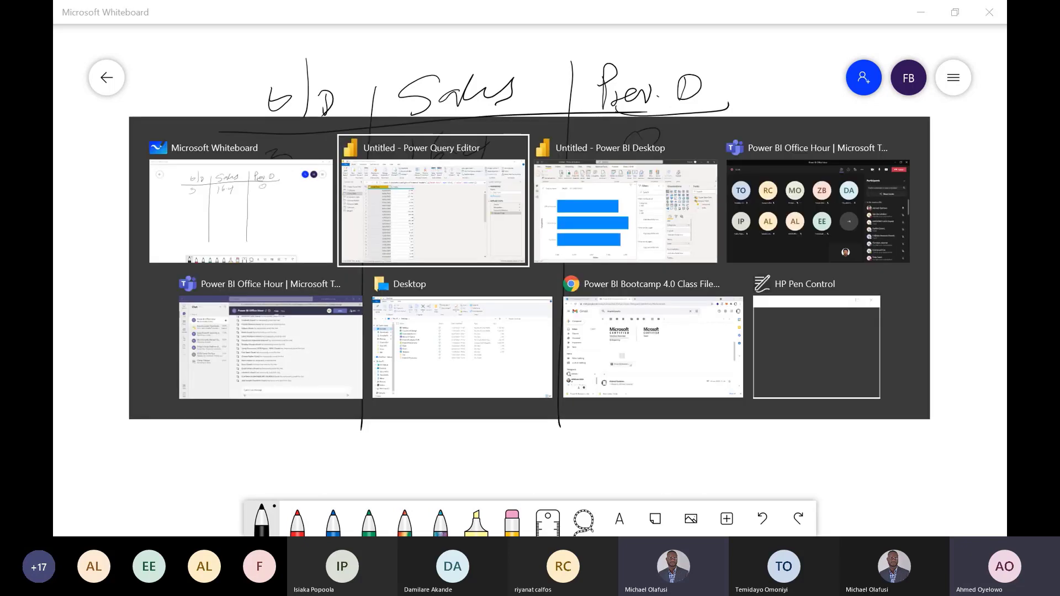
key("alt+Tab")
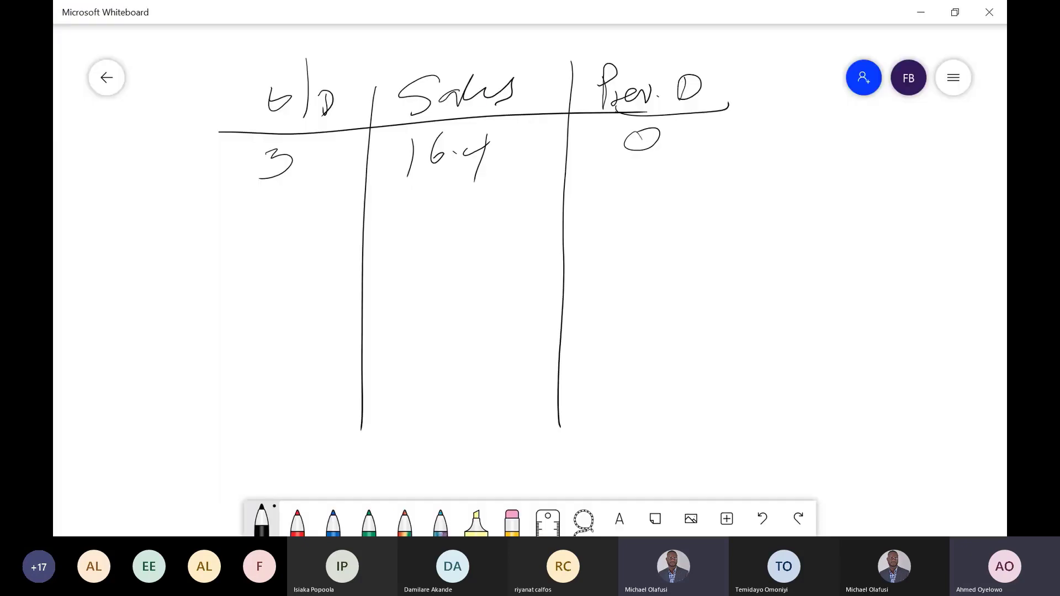
- Handwrite the second table row as 4, 11.78 and a Prev. D value of 16.4
mouse_move(265, 200)
left_mouse_down()
mouse_move(289, 208)
mouse_move(269, 237)
left_mouse_up()
key("alt+Tab")
key("alt+Tab")
left_click_drag(410, 199, 409, 225)
left_click_drag(430, 184, 424, 234)
left_click(442, 204)
key("alt+Tab")
key("alt+Tab")
left_click_drag(462, 193, 461, 227)
left_click_drag(448, 205, 491, 193)
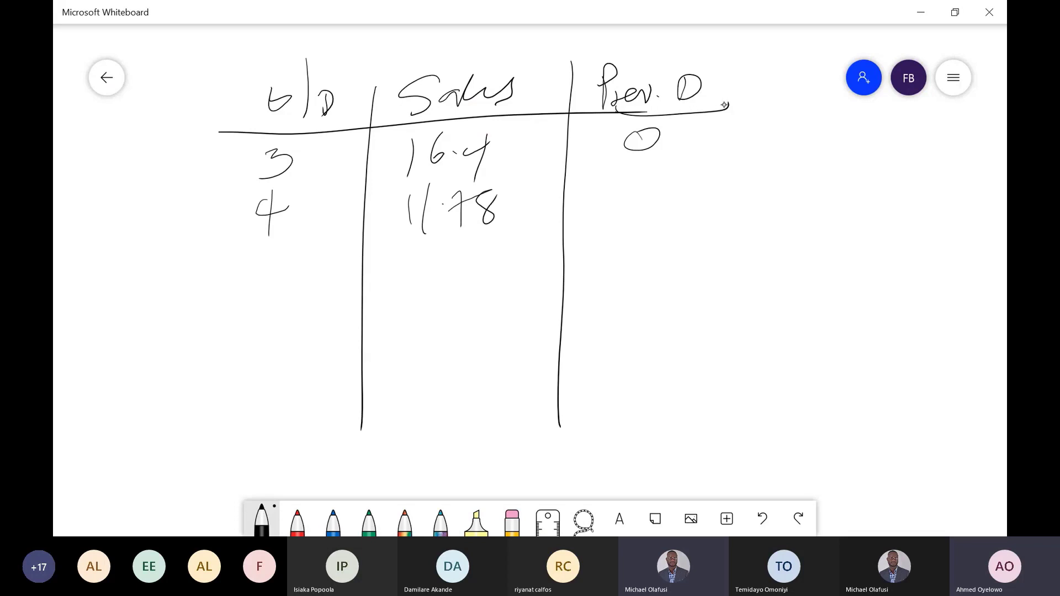
mouse_move(595, 178)
left_mouse_down()
mouse_move(587, 227)
mouse_move(606, 200)
mouse_move(675, 195)
mouse_move(641, 263)
left_mouse_up()
left_click(640, 198)
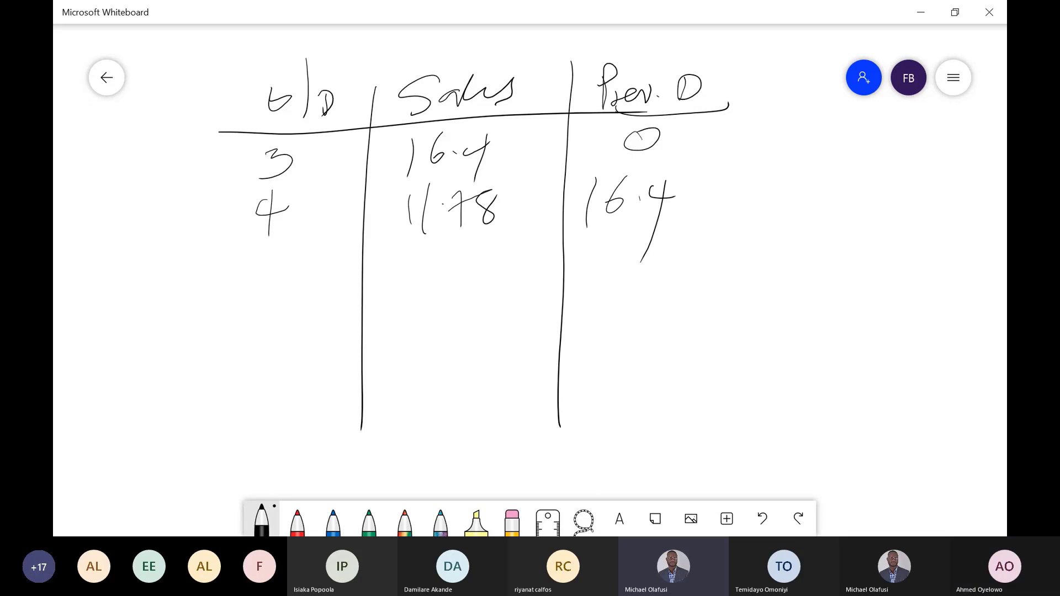
- Handwrite 5 in the third O/D row and add placeholder dashes under Sales and Prev. D
left_click_drag(270, 269, 263, 291)
left_click_drag(265, 269, 295, 255)
left_click_drag(445, 291, 476, 302)
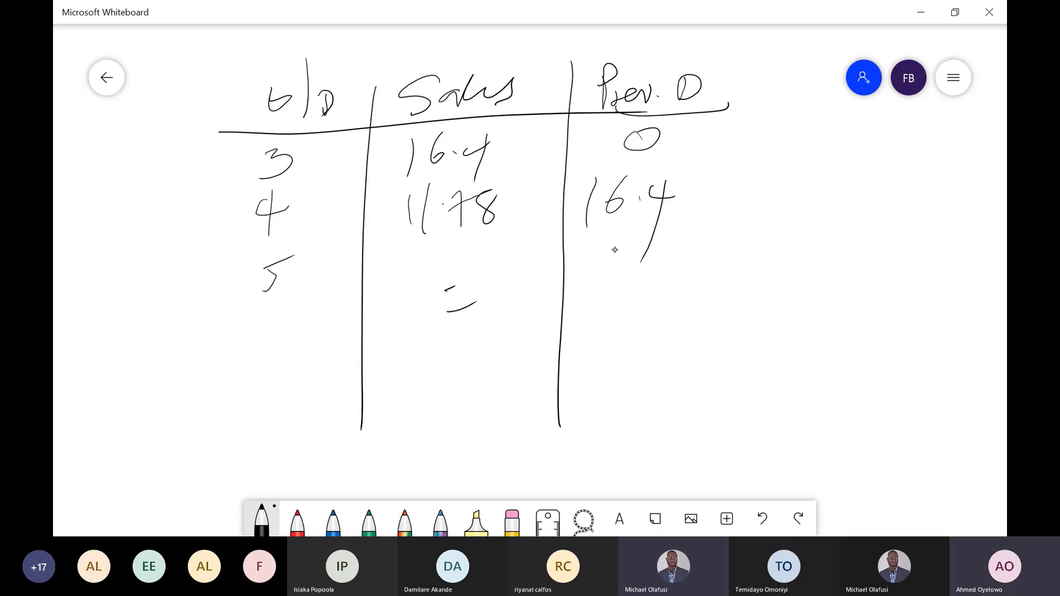
left_click_drag(598, 248, 610, 248)
mouse_move(608, 271)
left_mouse_down()
mouse_move(619, 267)
mouse_move(631, 283)
left_mouse_up()
left_click_drag(621, 313, 639, 319)
left_click_drag(463, 358, 475, 352)
- Switch to Power Query Editor and add two index columns to 3 Daily Sales, one from 1 and one from 0
key("alt+Tab")
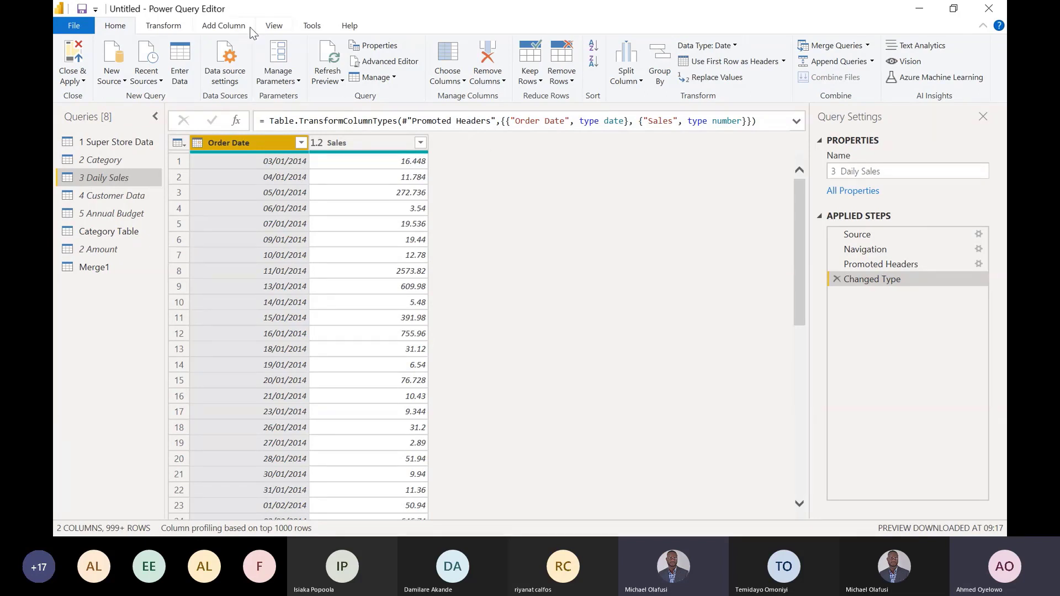
left_click(238, 27)
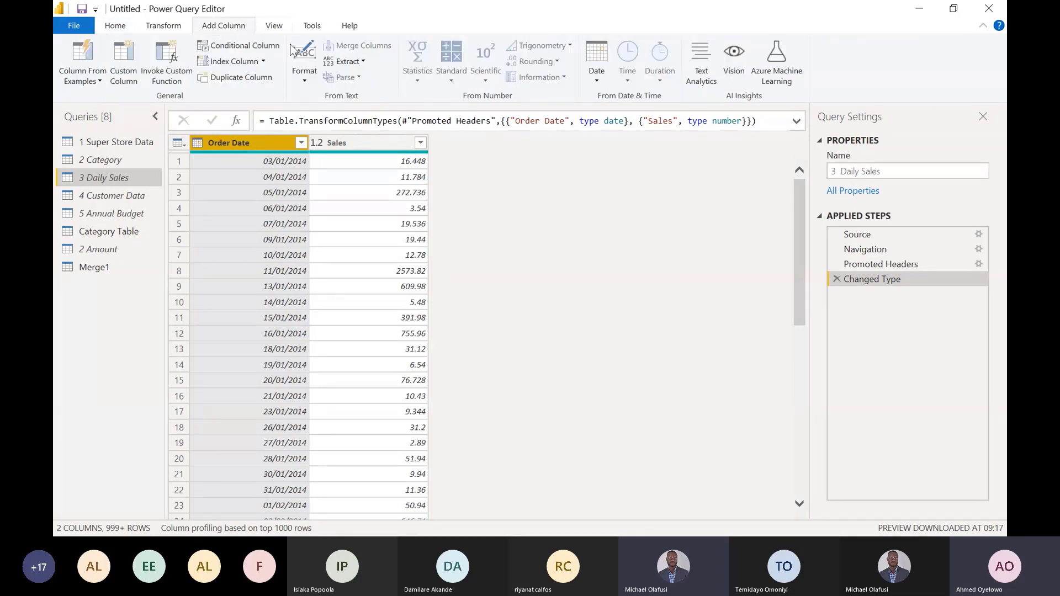
left_click(265, 62)
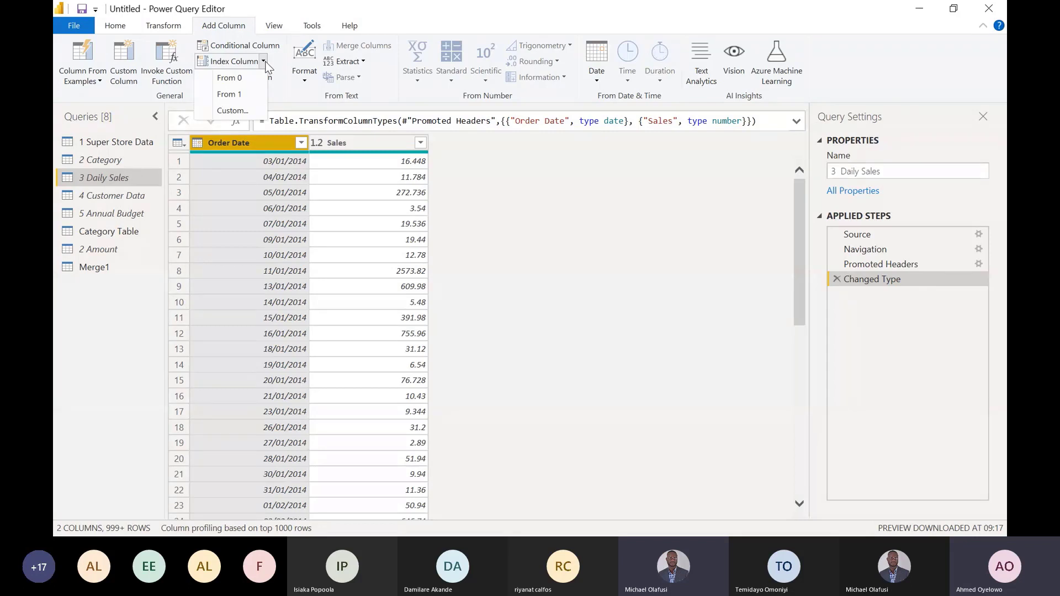
left_click(237, 95)
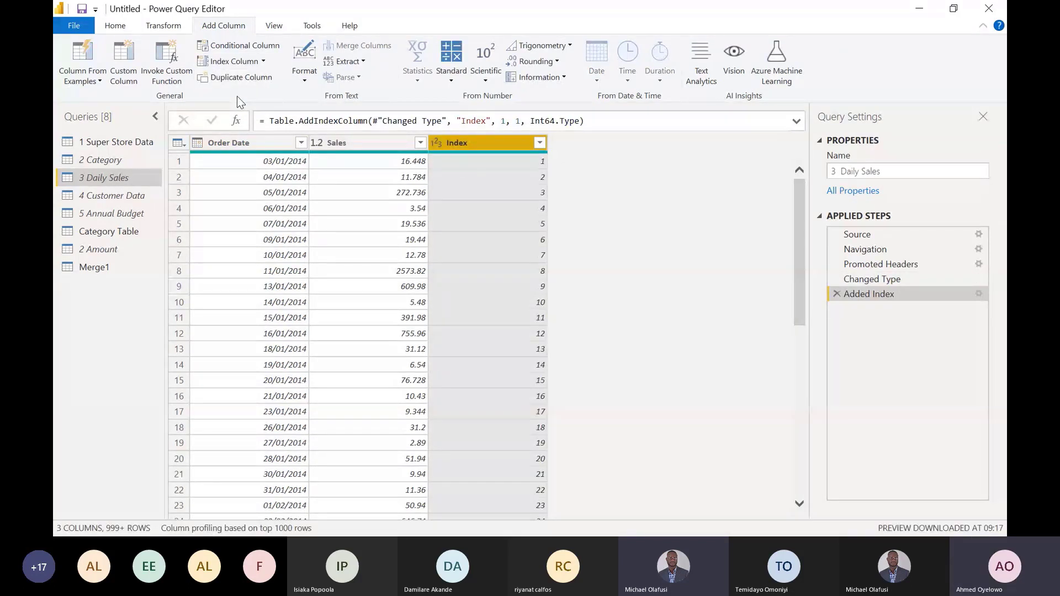
left_click(263, 62)
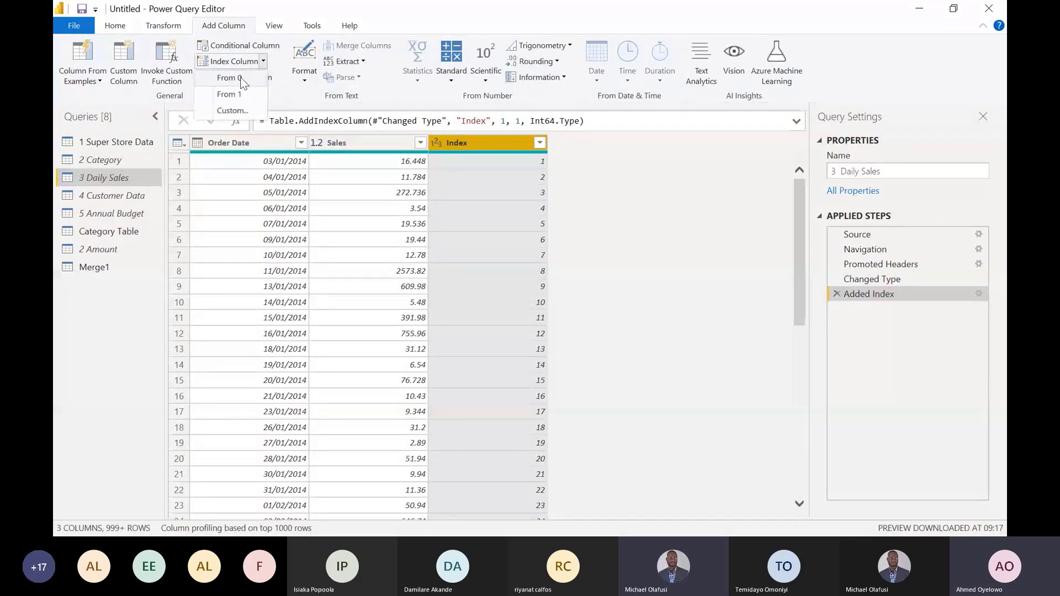
left_click(241, 80)
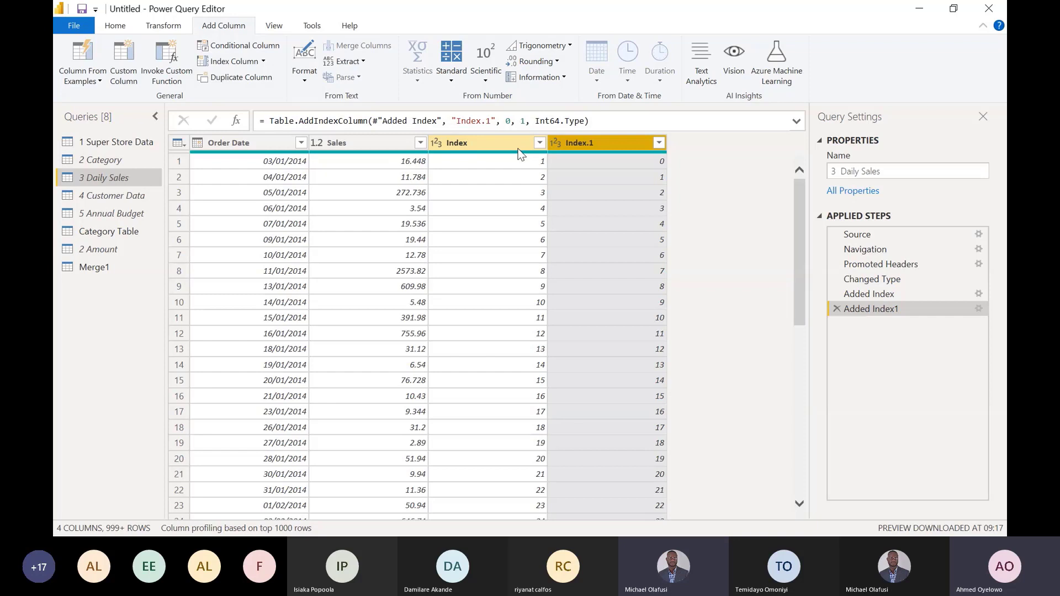
- Start a Merge Queries operation on 3 Daily Sales, choosing 3 Daily Sales (Current) as the second table
left_click(123, 24)
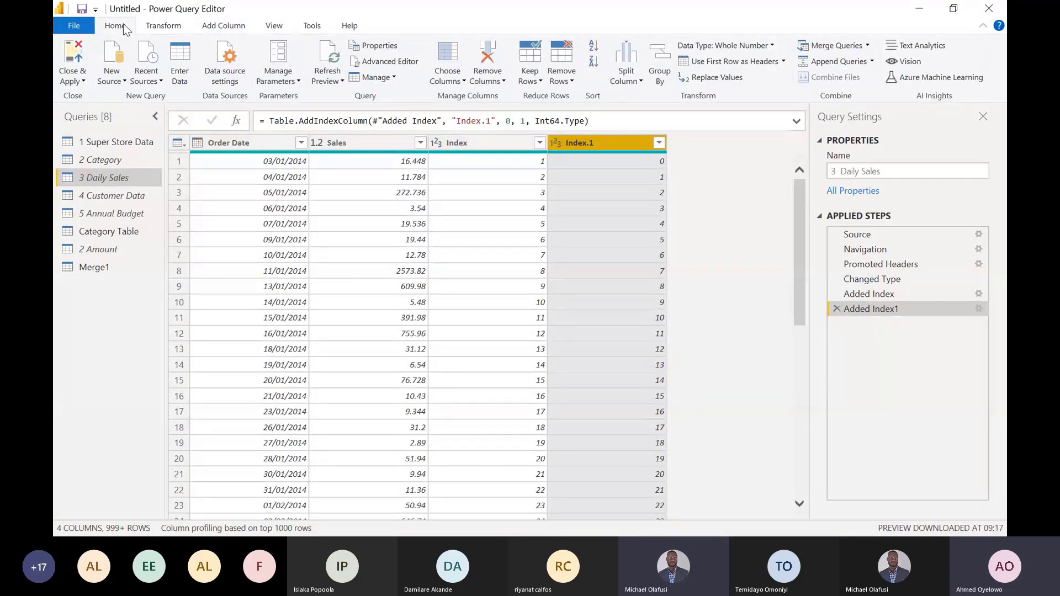
left_click(868, 46)
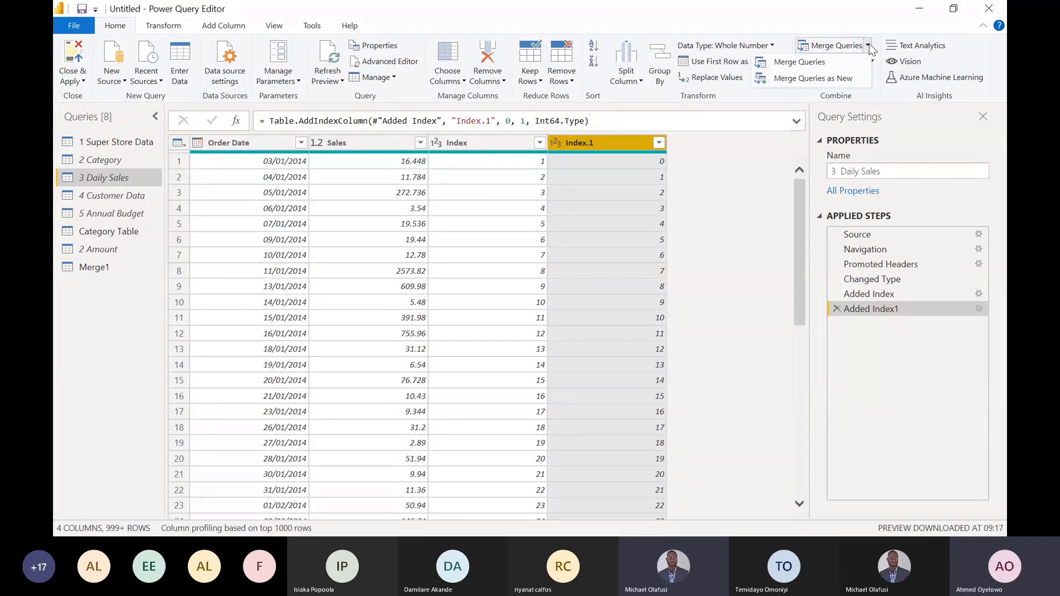
left_click(796, 64)
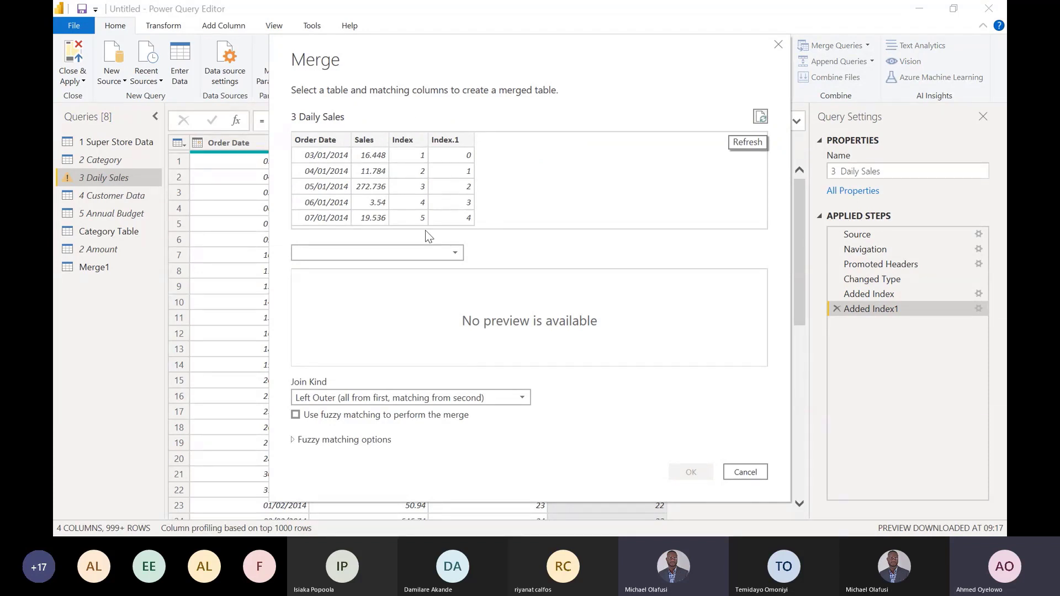
left_click(455, 253)
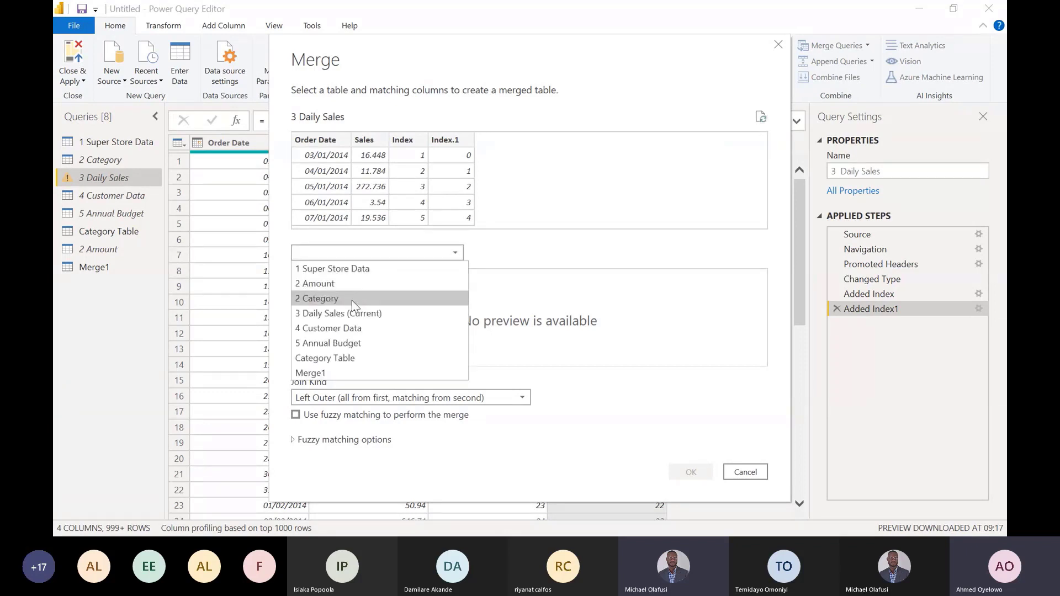
left_click(321, 314)
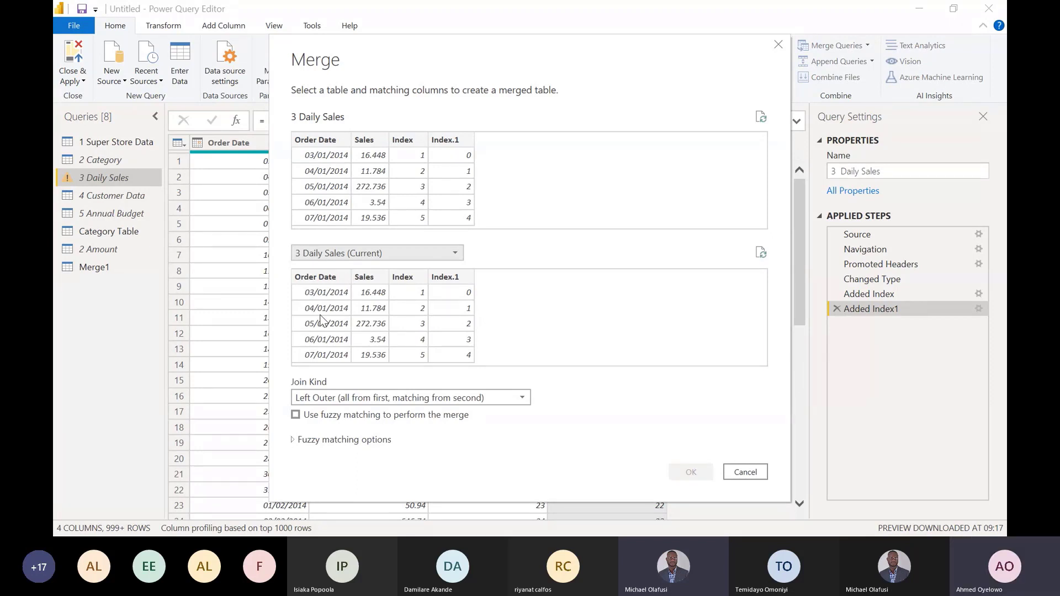
- Switch to Microsoft Whiteboard and circle 16.4 under Sales in black and 16.4 under Prev. D in red
key("alt+Tab")
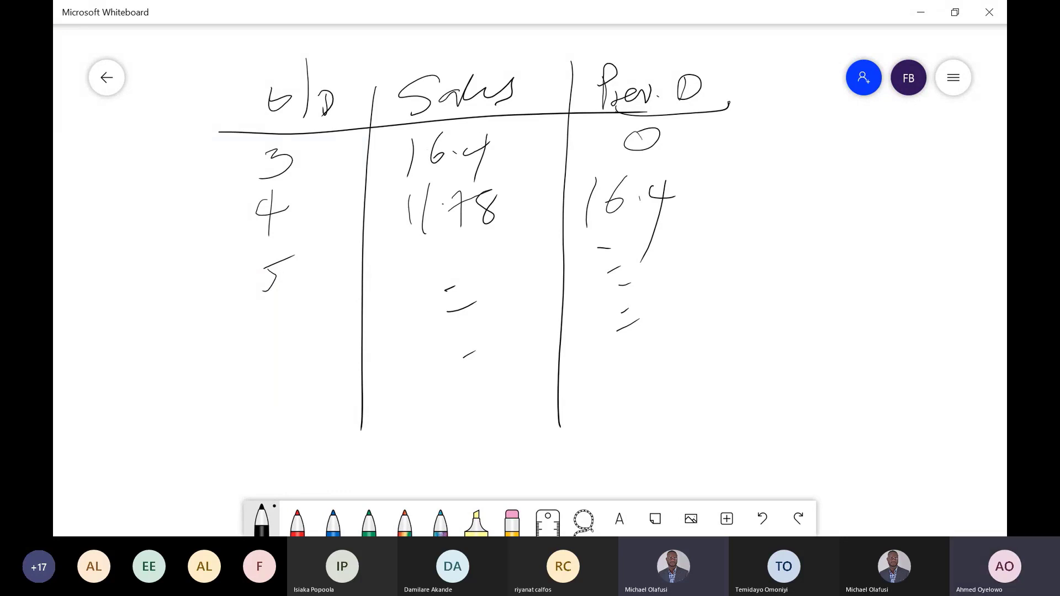
mouse_move(427, 133)
left_mouse_down()
mouse_move(410, 124)
mouse_move(387, 144)
mouse_move(396, 135)
left_mouse_up()
left_click(297, 521)
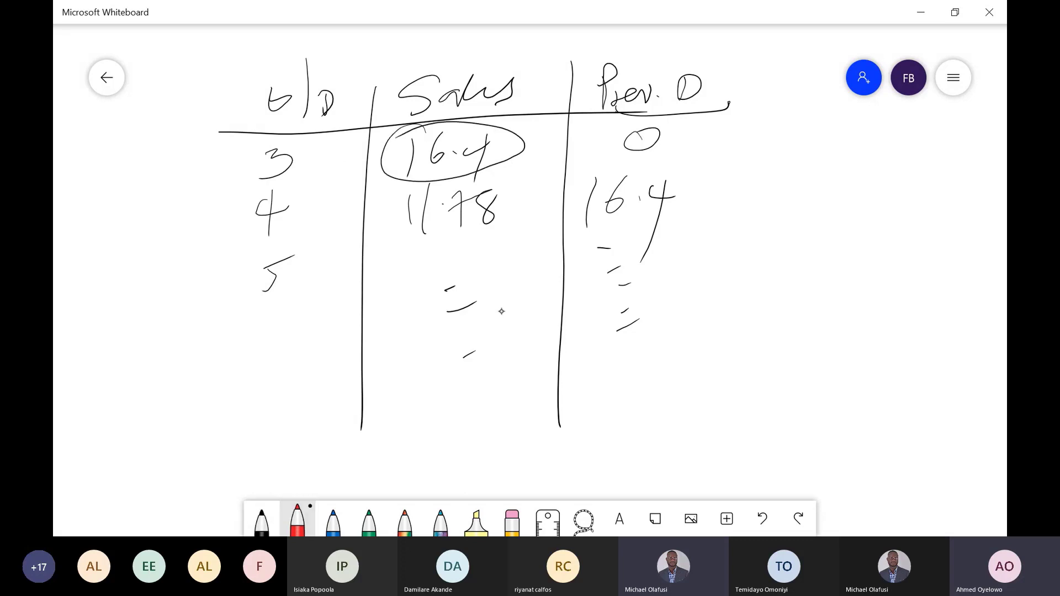
mouse_move(611, 158)
left_mouse_down()
mouse_move(639, 240)
mouse_move(581, 161)
mouse_move(564, 171)
left_mouse_up()
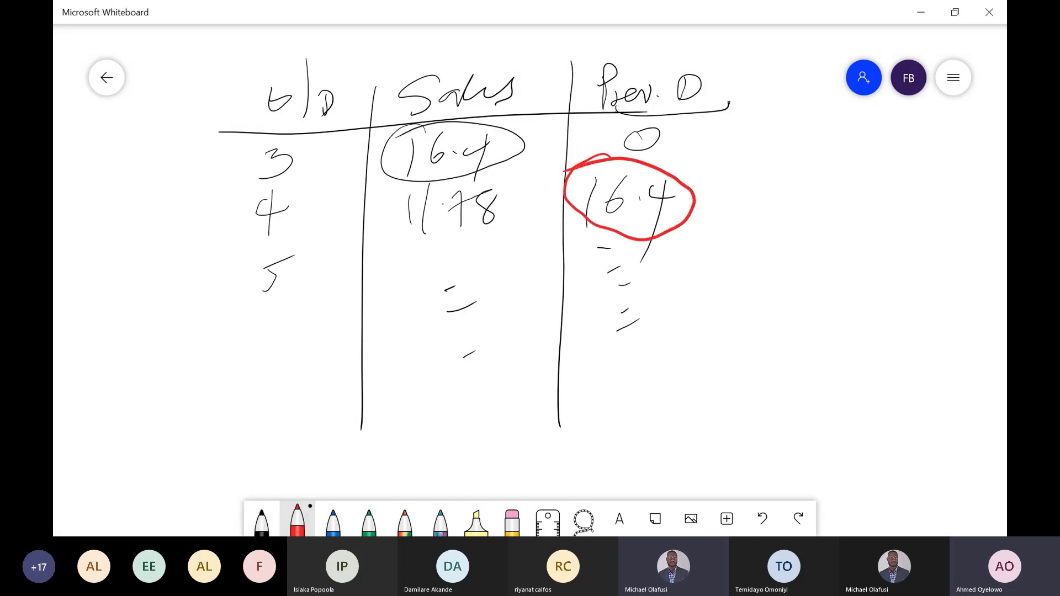
- Return to the Merge dialog in Power Query Editor and match Index in the first table to Index.1 in the second
key("alt+Tab")
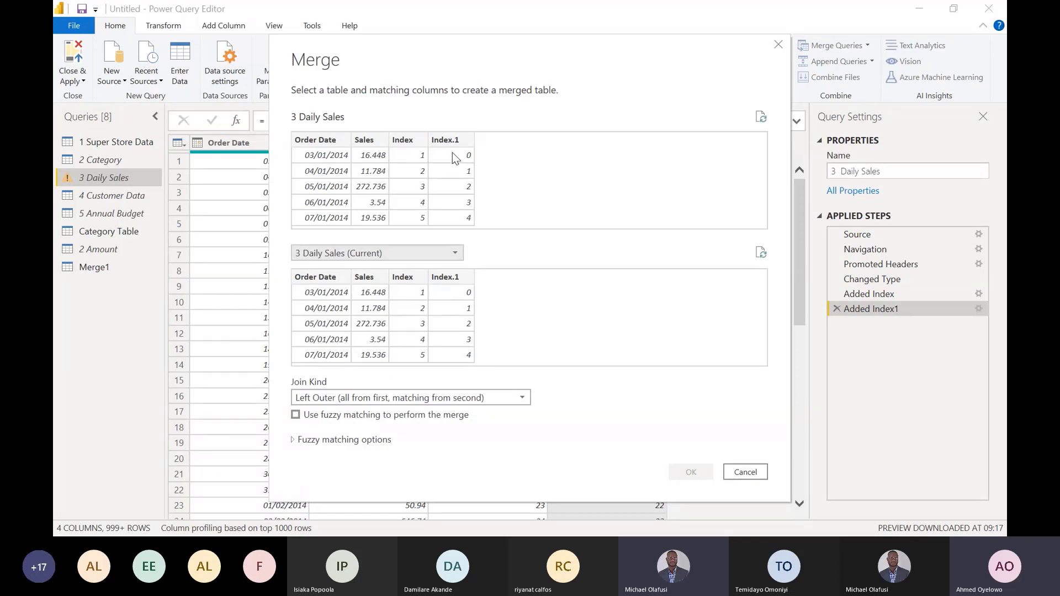
left_click(408, 142)
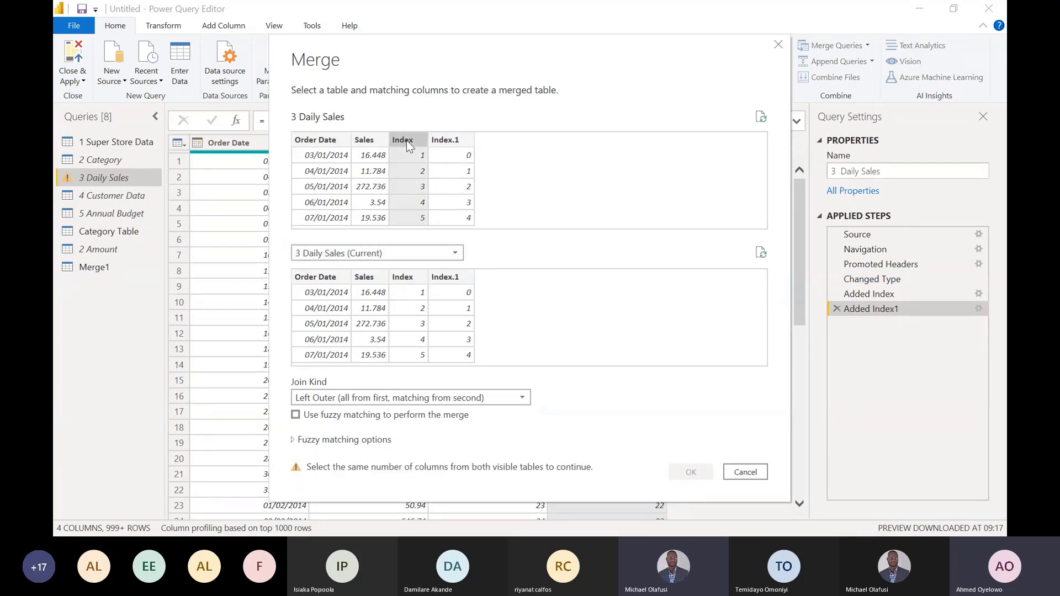
left_click(455, 281)
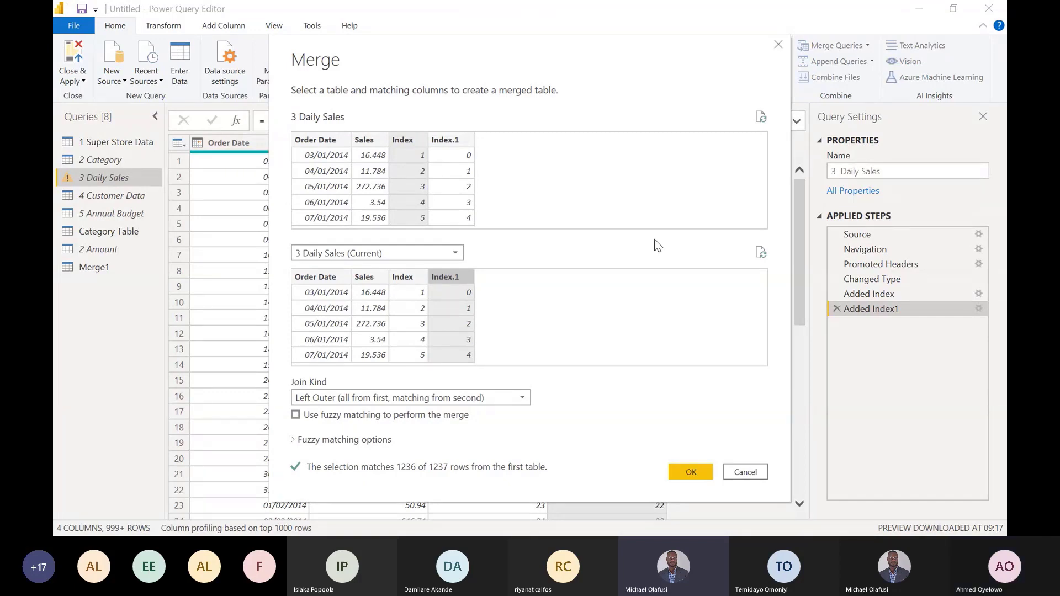
- Switch to the Microsoft Teams meeting to check its participants list, and return to the Merge dialog in Power Query Editor
key("alt+Tab")
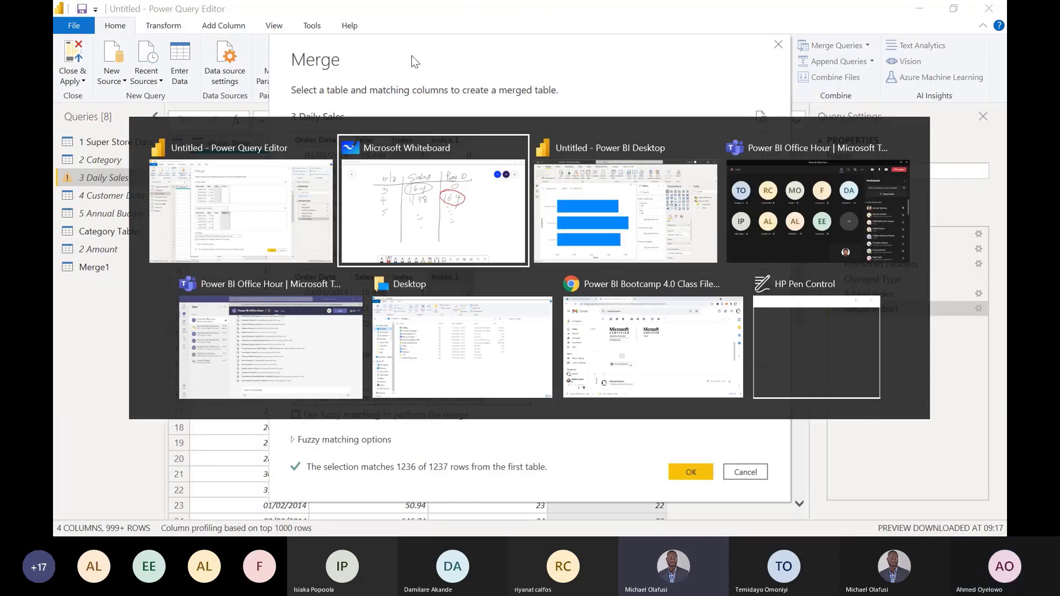
key("alt+Tab")
key("alt+Tab")
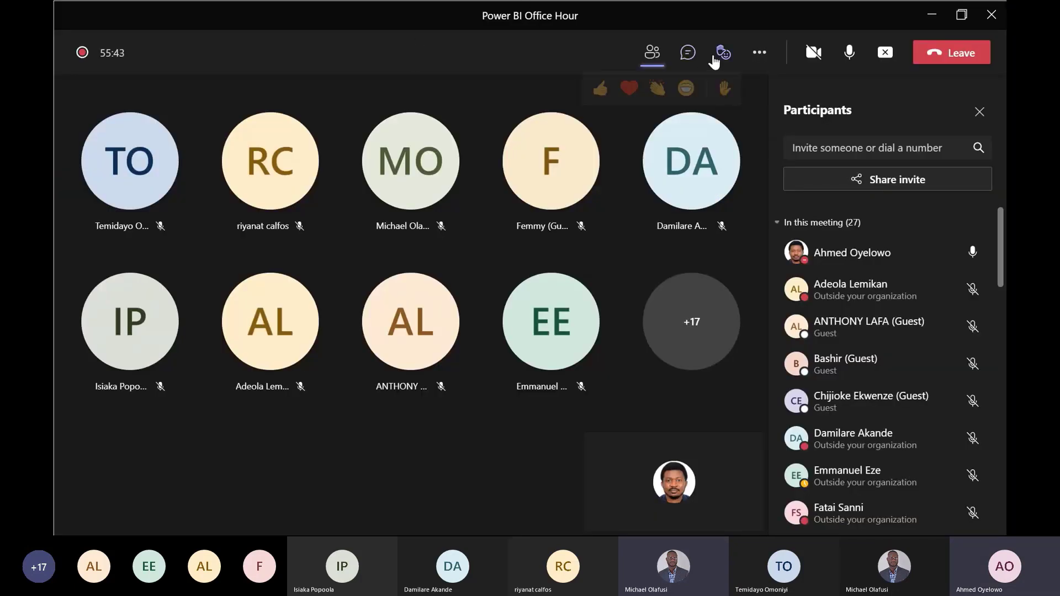
left_click(653, 54)
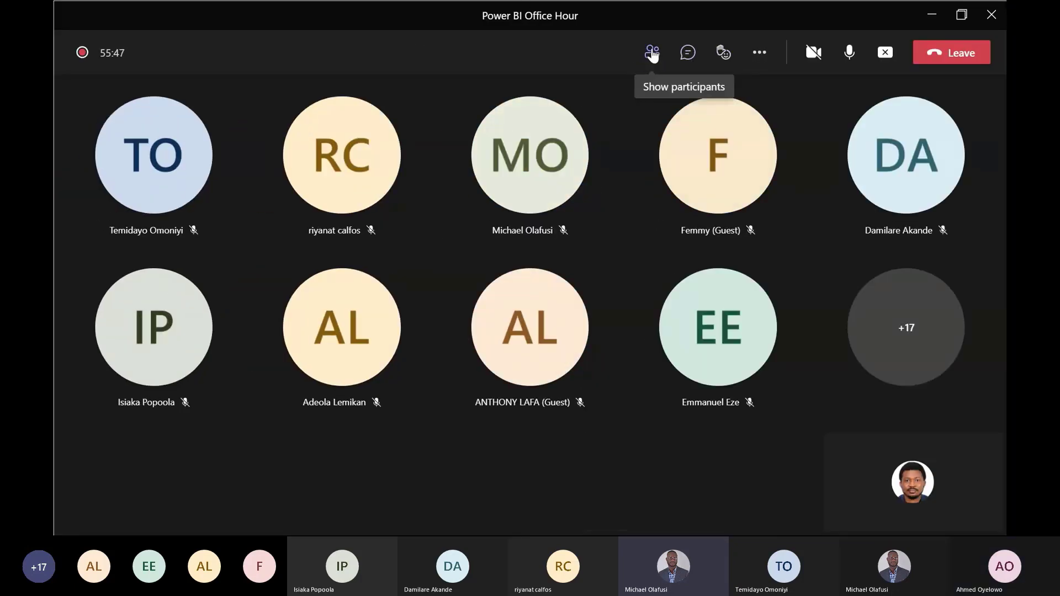
left_click(652, 53)
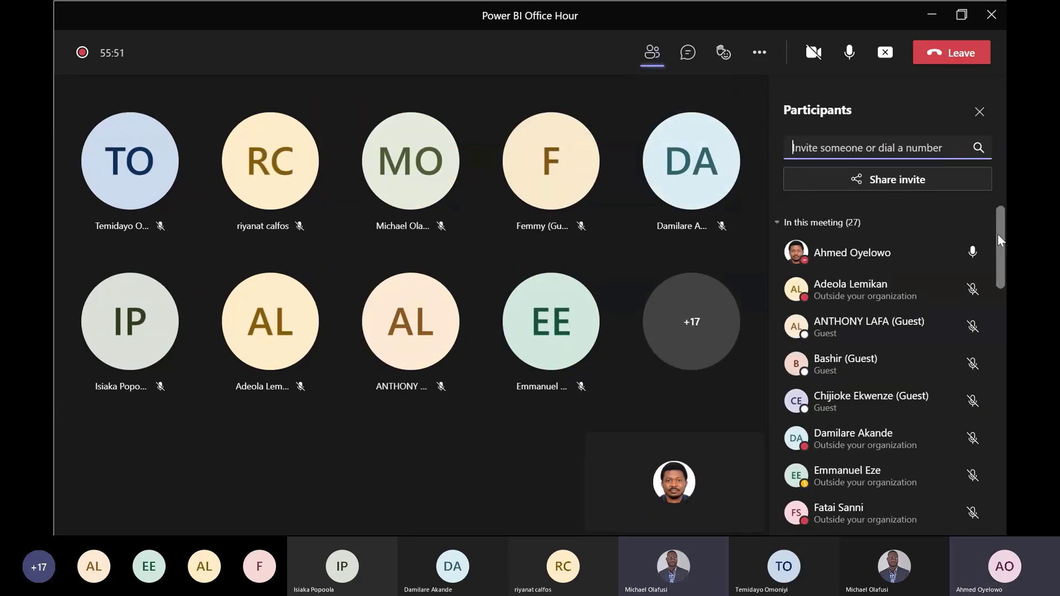
mouse_move(999, 237)
left_mouse_down()
mouse_move(999, 310)
mouse_move(993, 230)
left_mouse_up()
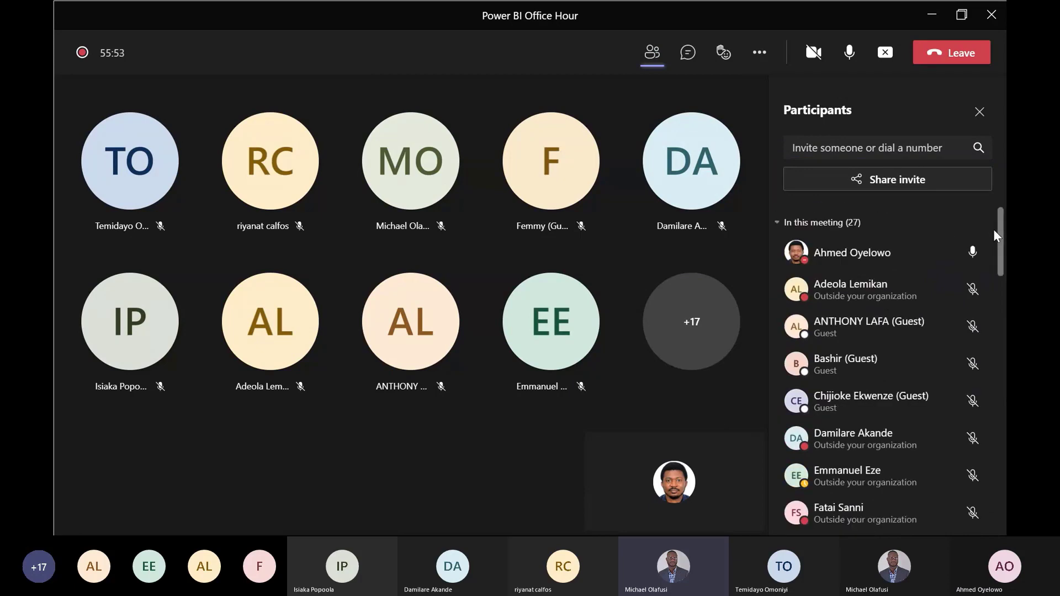
key("alt+Tab")
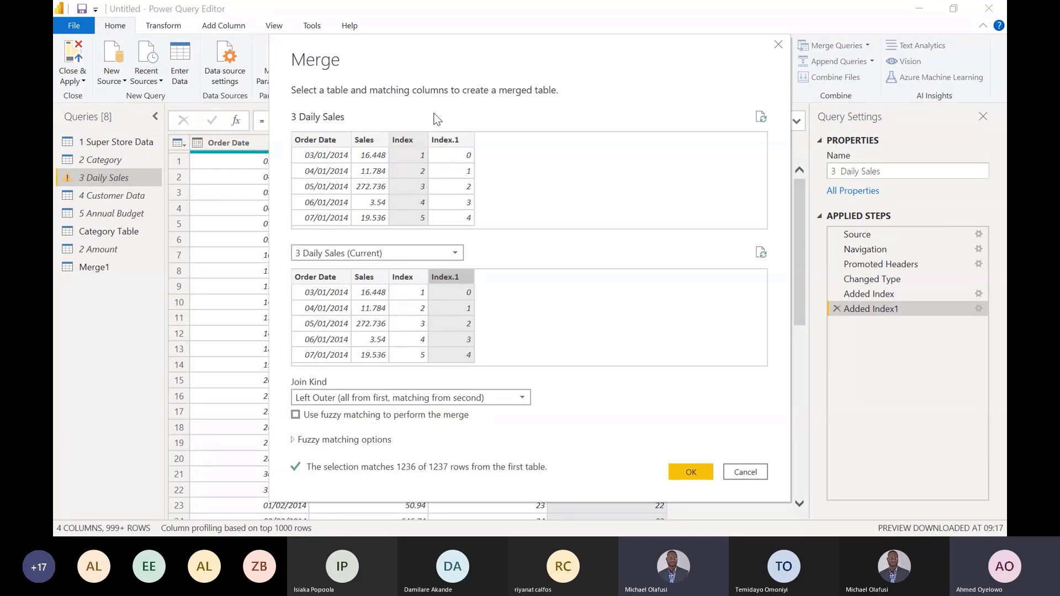
- Match Index.1 in the first table to Index in the second and complete the Left Outer merge
left_click(456, 140)
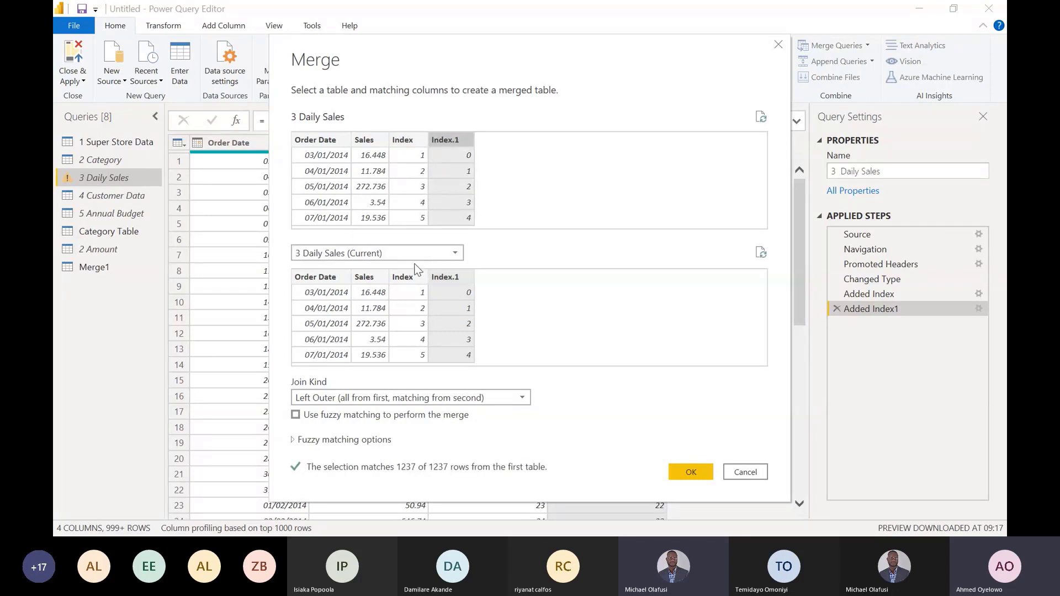
left_click(411, 279)
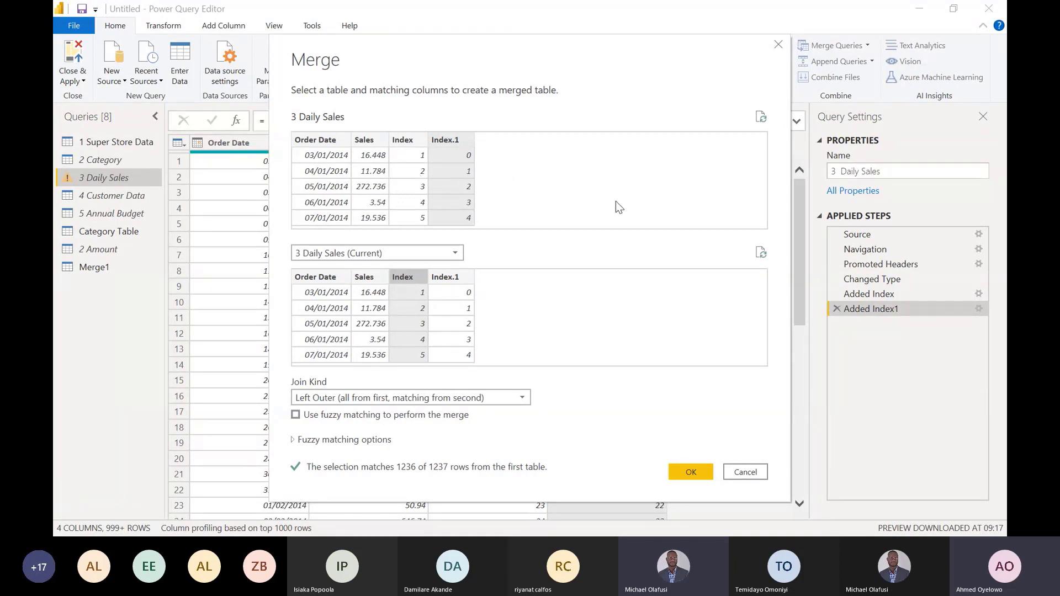
left_click(687, 471)
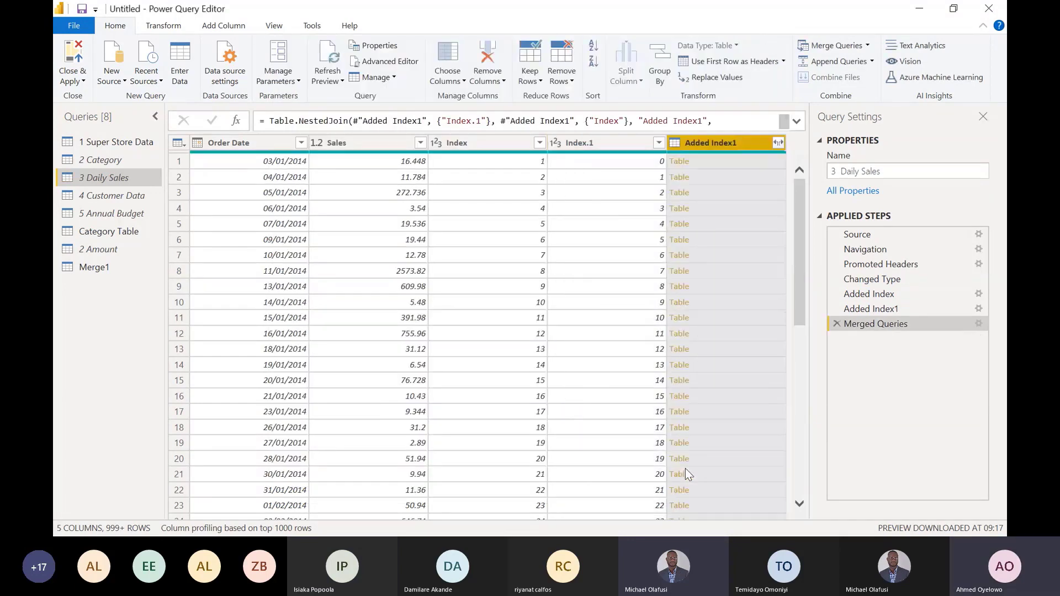
- Expand the merged Added Index1 column to bring in only Sales, without the original column name as prefix
left_click(778, 143)
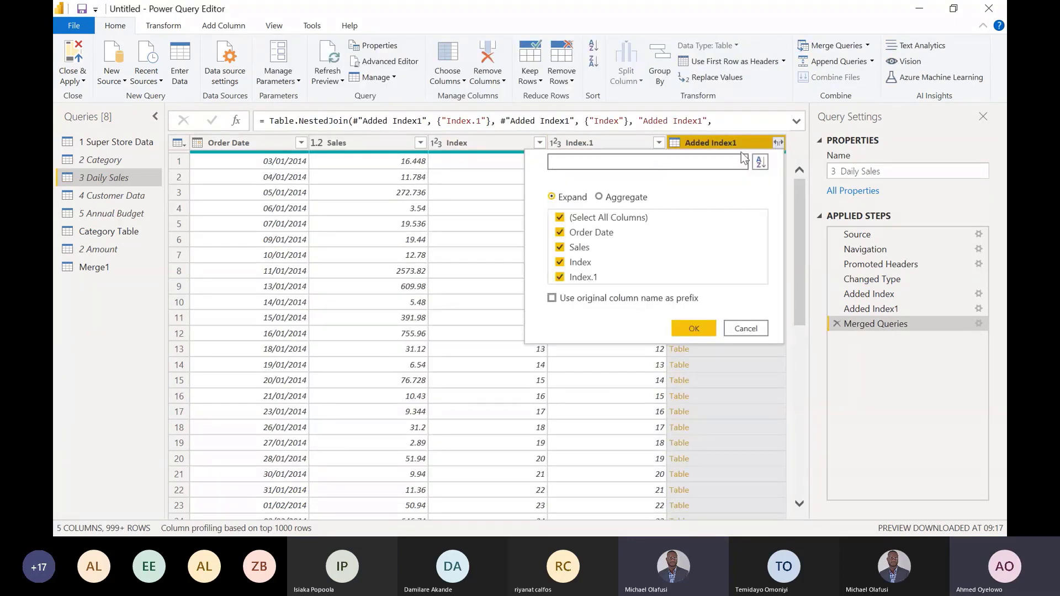
left_click(586, 218)
left_click(577, 247)
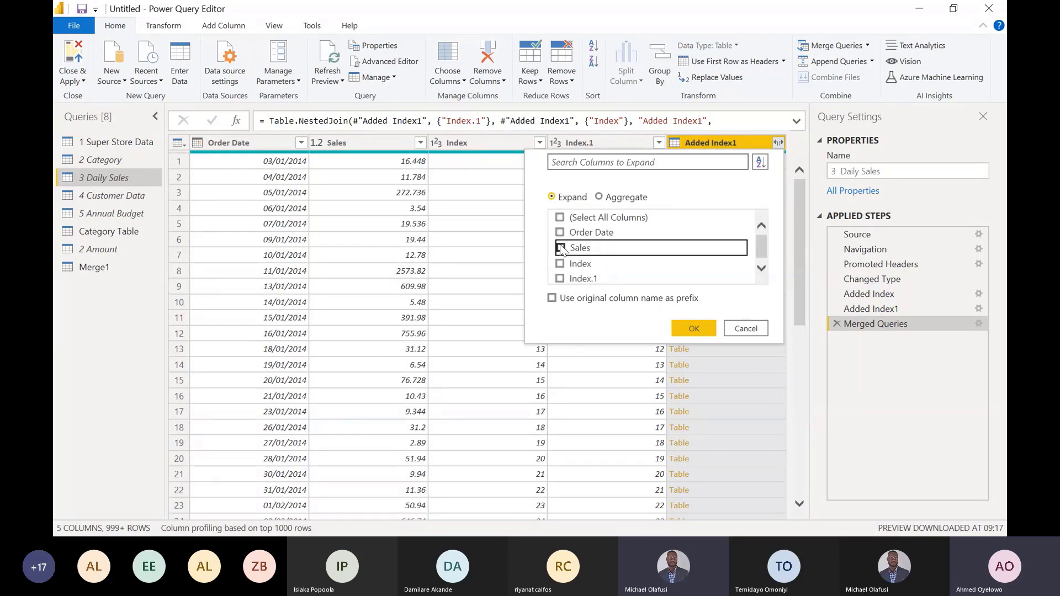
left_click(688, 326)
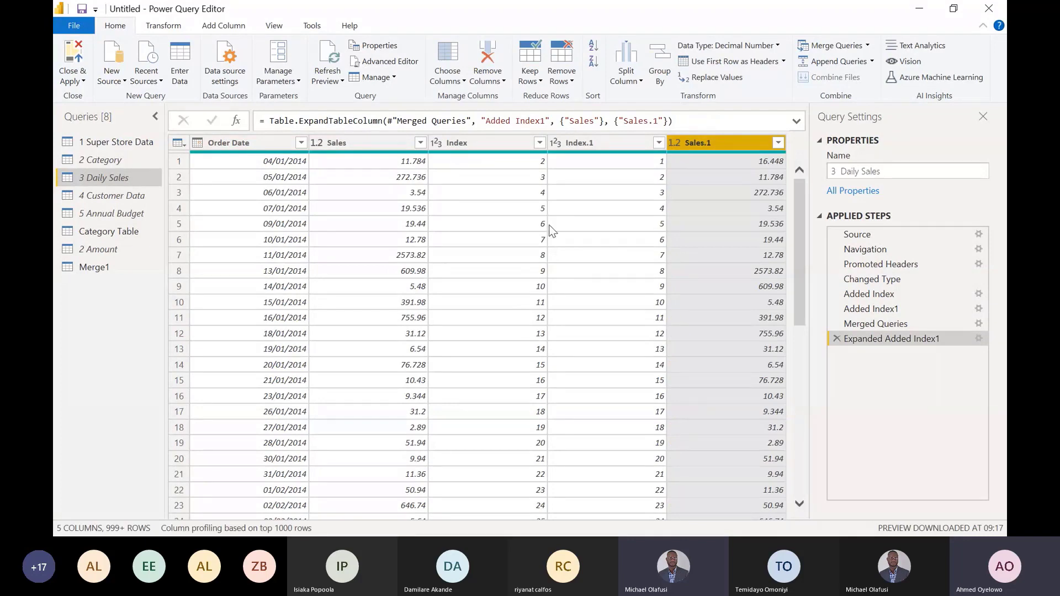
- Remove the Index and Index.1 columns from 3 Daily Sales
left_click(516, 149)
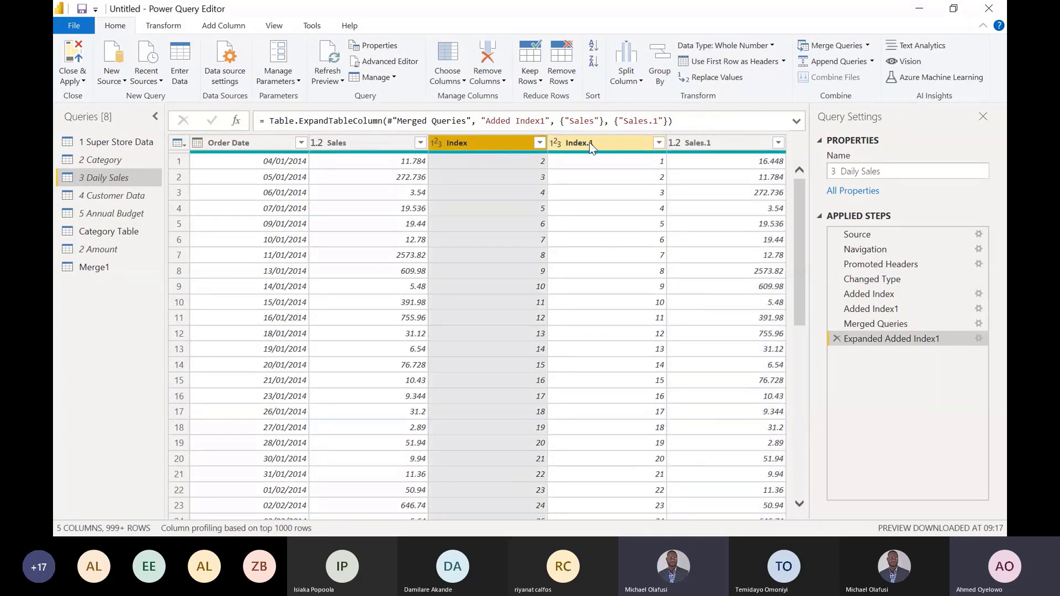
left_click(588, 141, "ctrl")
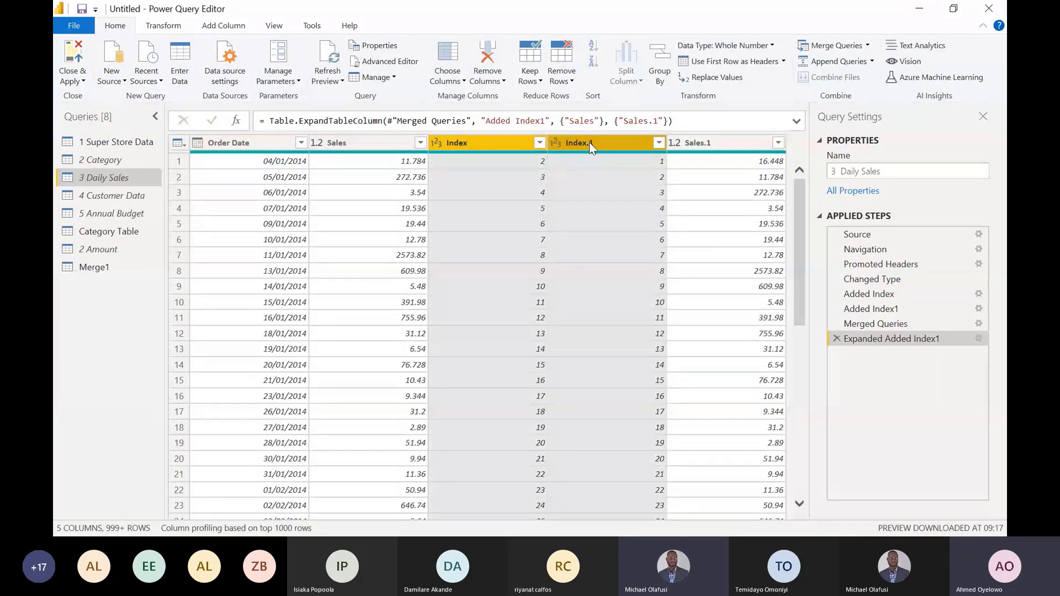
key("Delete")
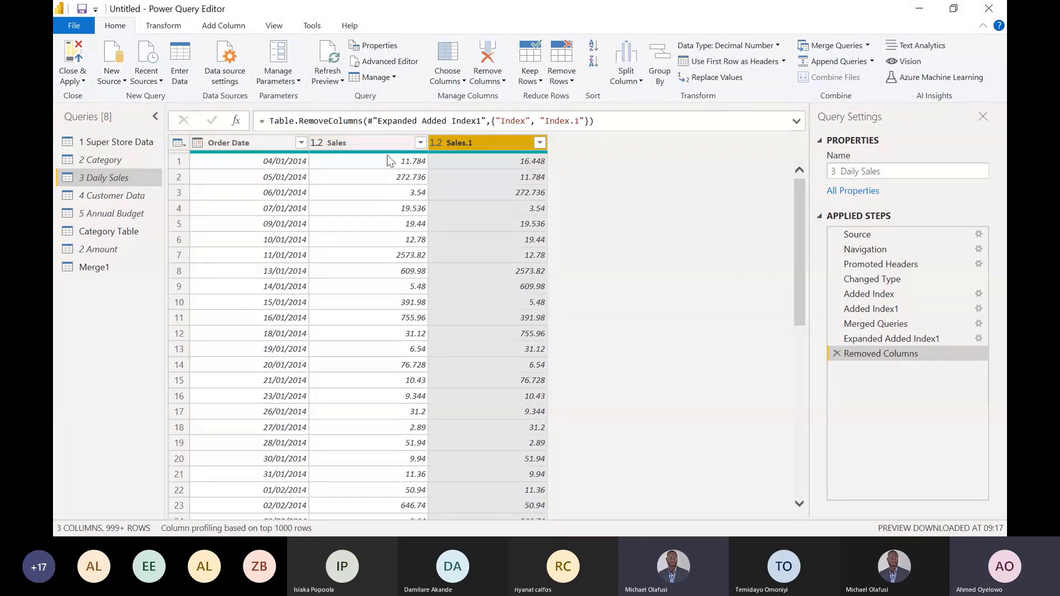
- Reopen the settings of the Merged Queries step, review the join kinds and keep Left Outer
right_click(883, 325)
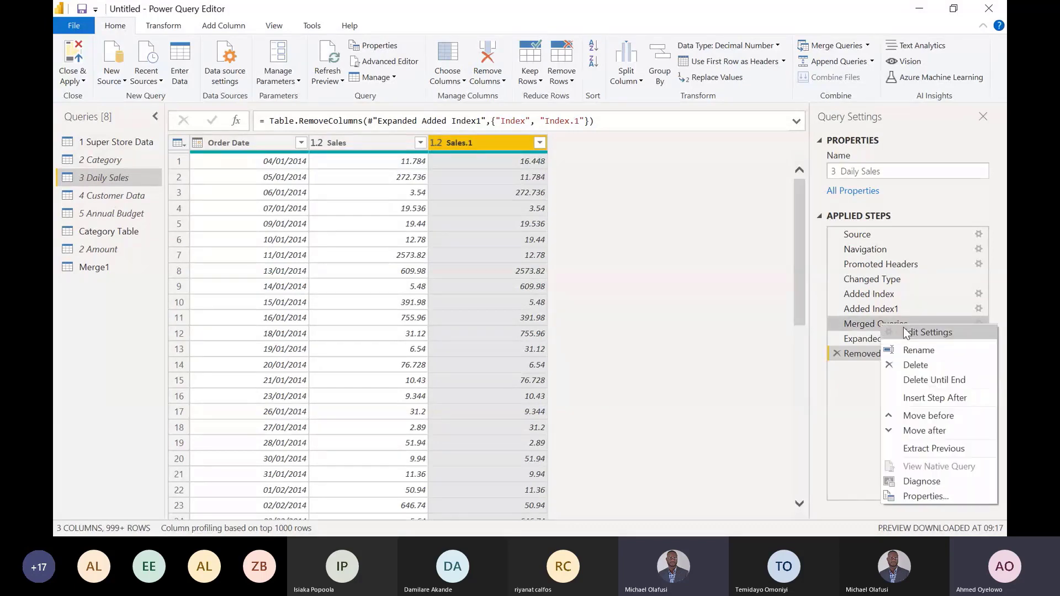
left_click(906, 332)
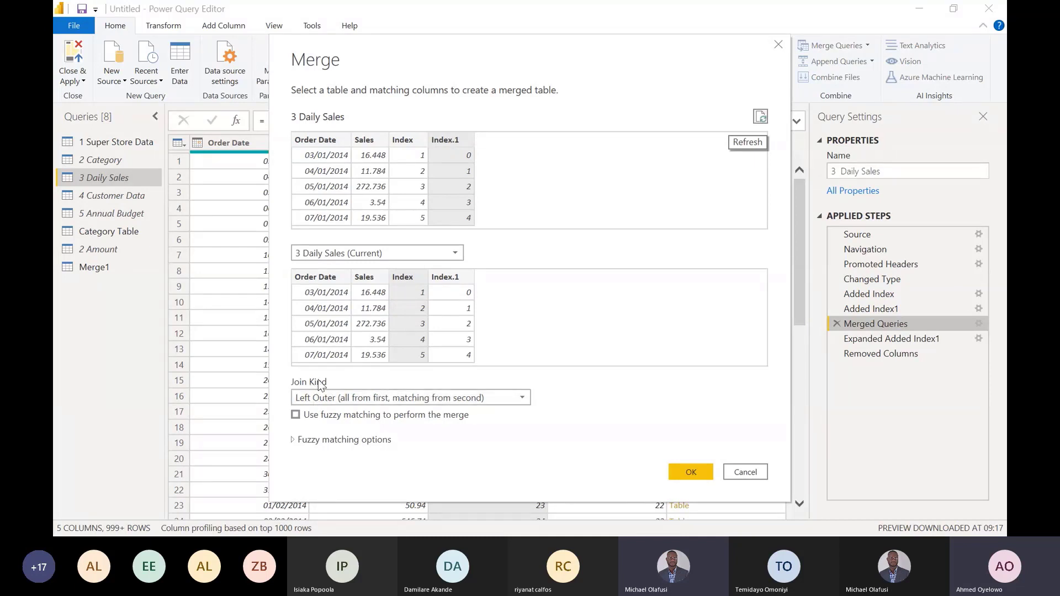
left_click(522, 397)
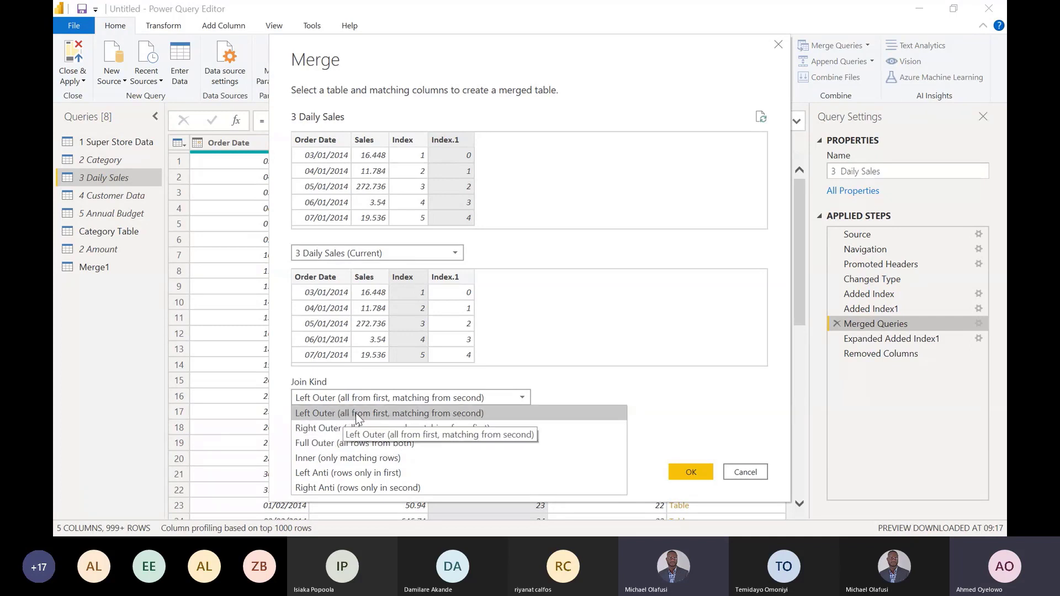
left_click(324, 413)
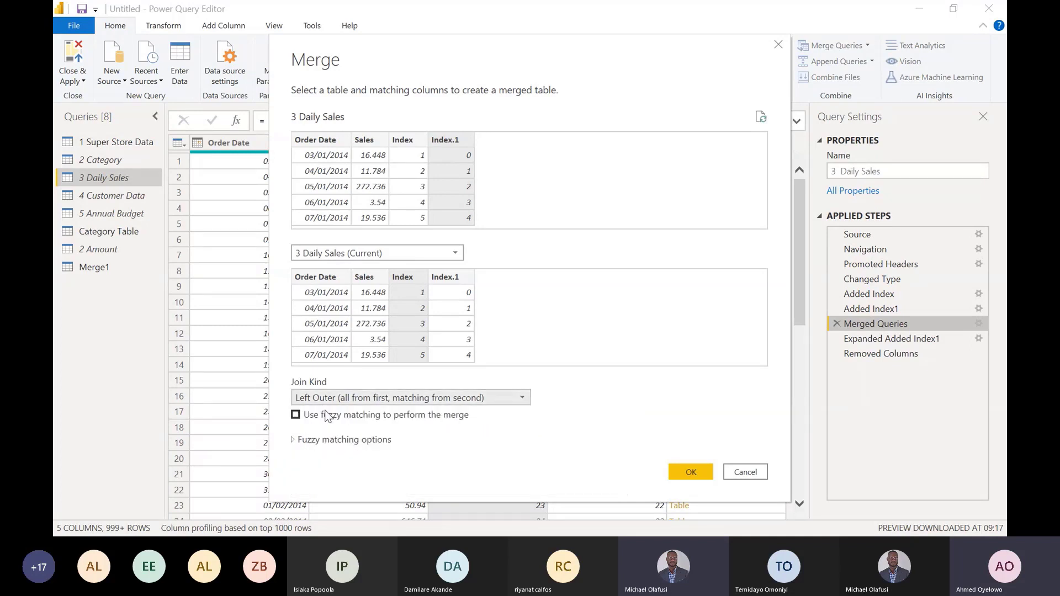
left_click(685, 471)
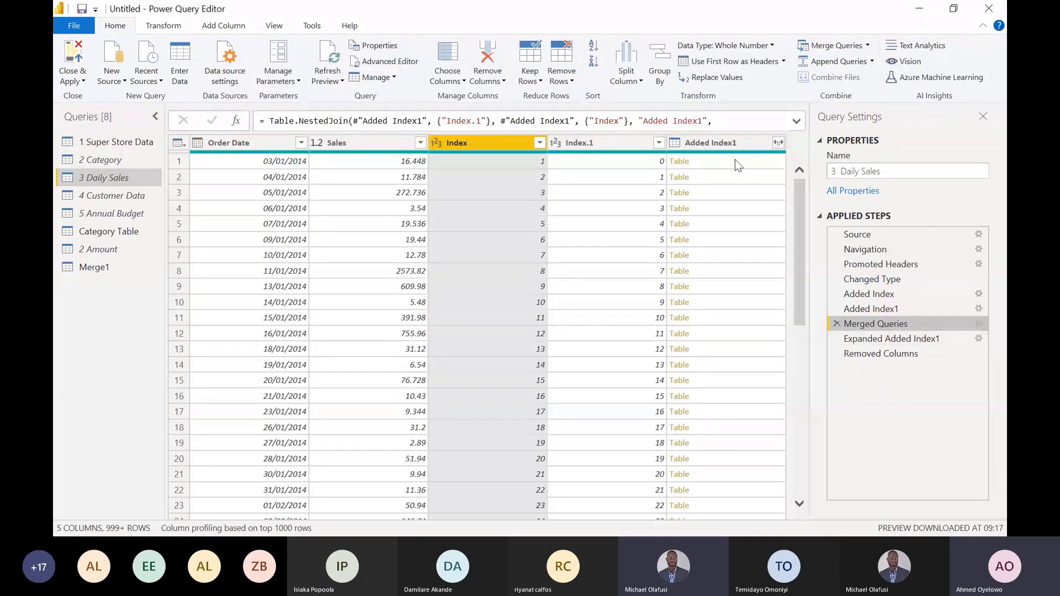
- Examine the first row of the merged result and preview the nested Added Index1 tables in rows 1 and 2
left_click(183, 158)
left_click(378, 142)
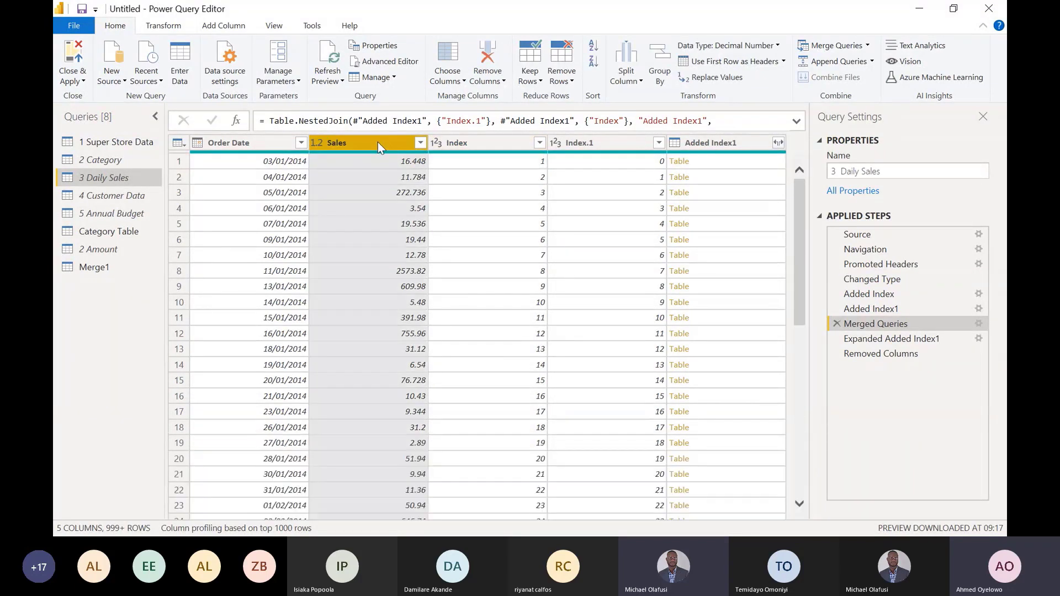
left_click(177, 160)
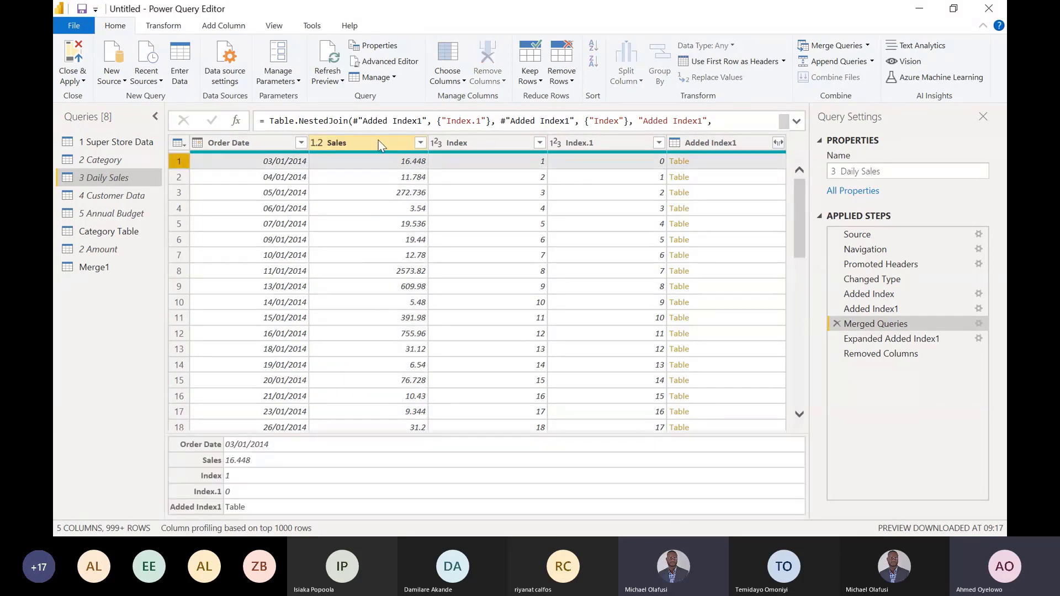
left_click(379, 142)
left_click(747, 142)
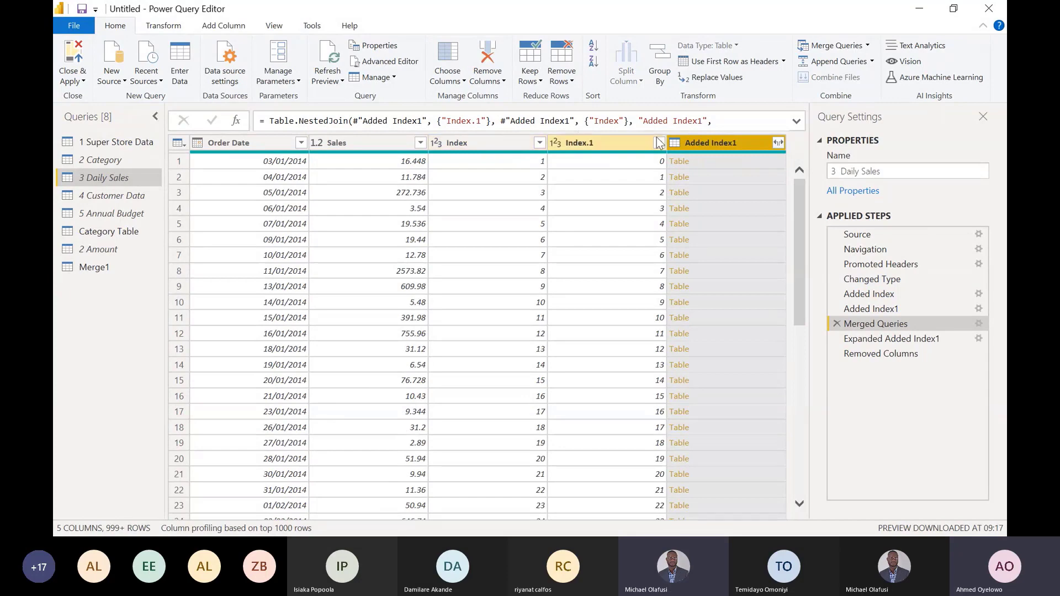
left_click(743, 160)
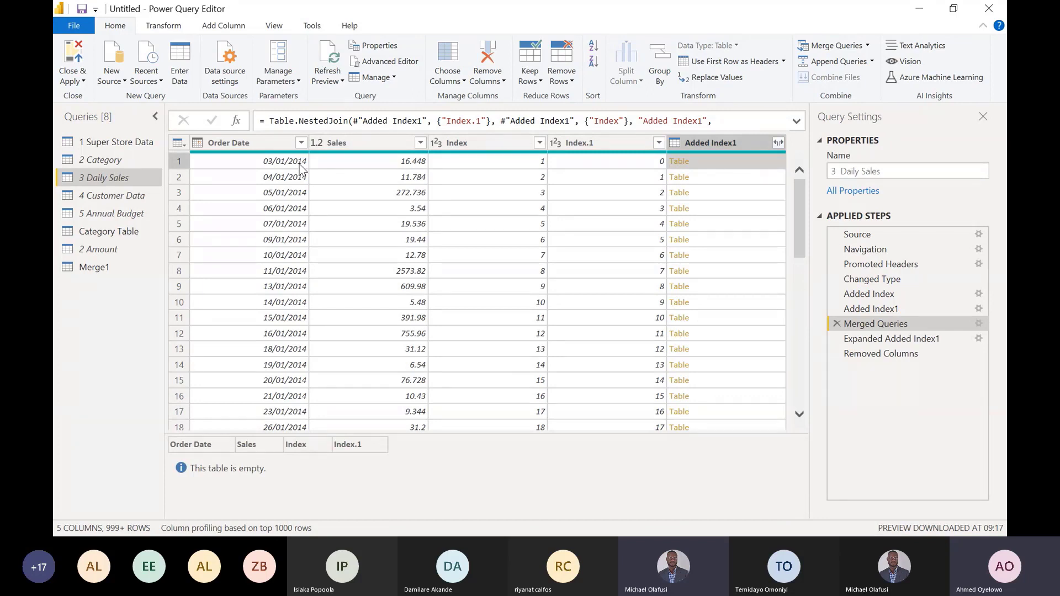
left_click(748, 175)
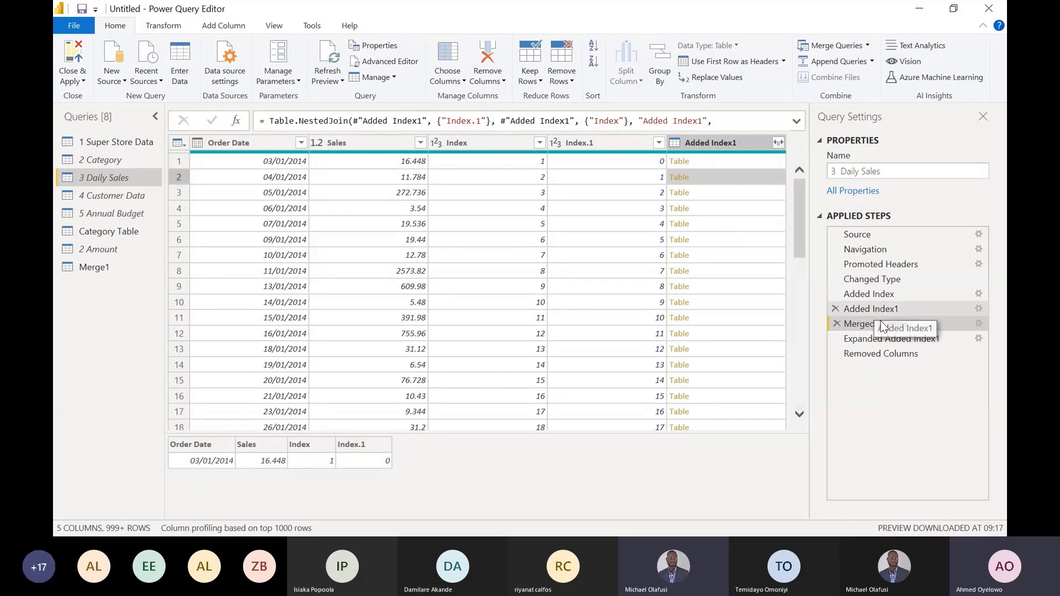
- Go to the Expanded Added Index1 step and compare the Sales value in row 2 with Sales.1 in row 3
left_click(878, 341)
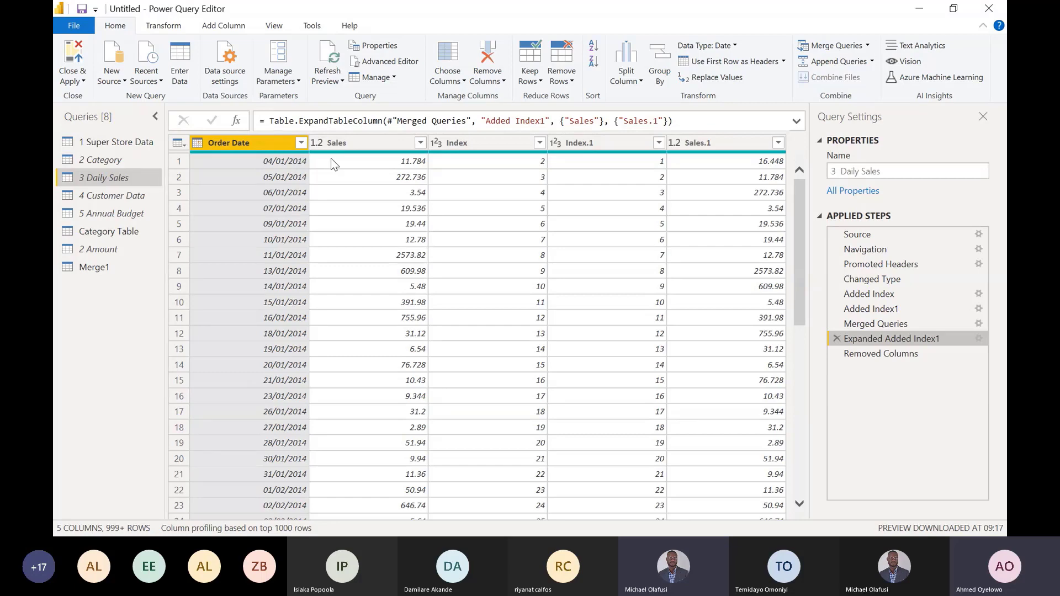
left_click(384, 180)
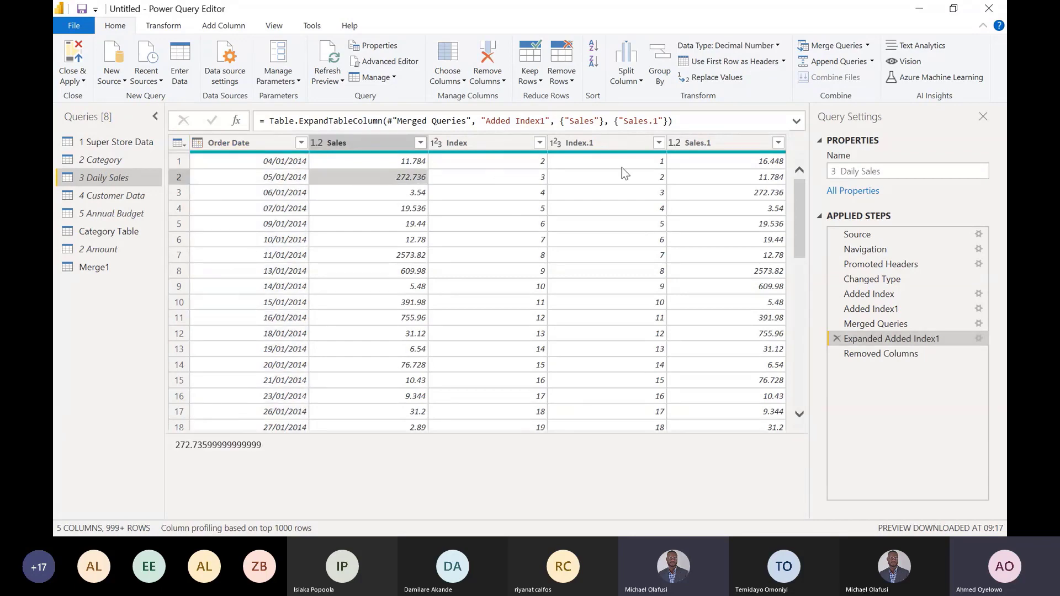
left_click(724, 191)
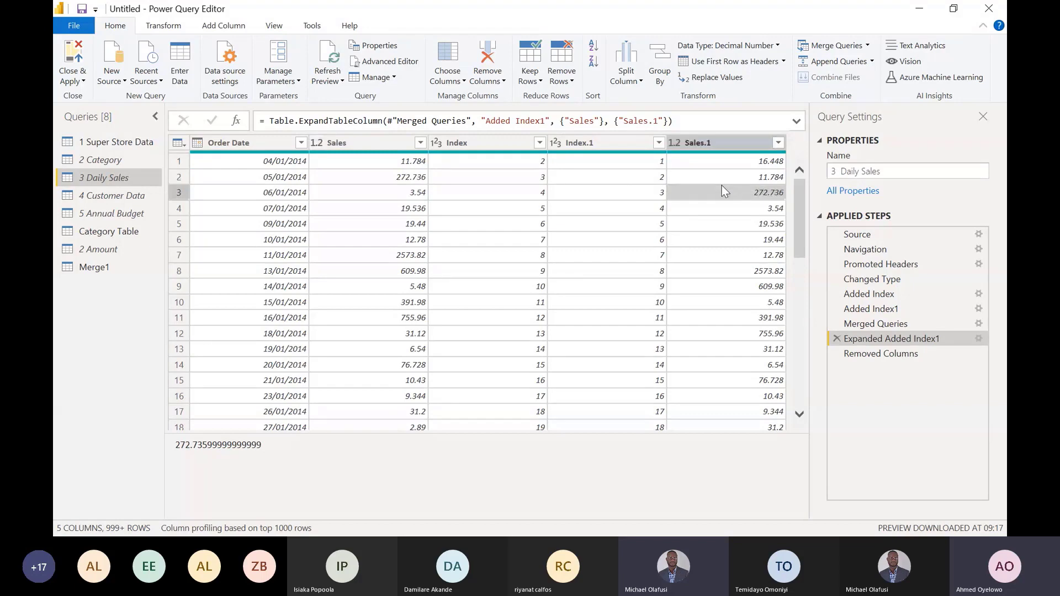
- Rename the expanded Sales.1 column to Previous Day Sales within the Expanded Added Index1 step's formula
left_click(689, 142)
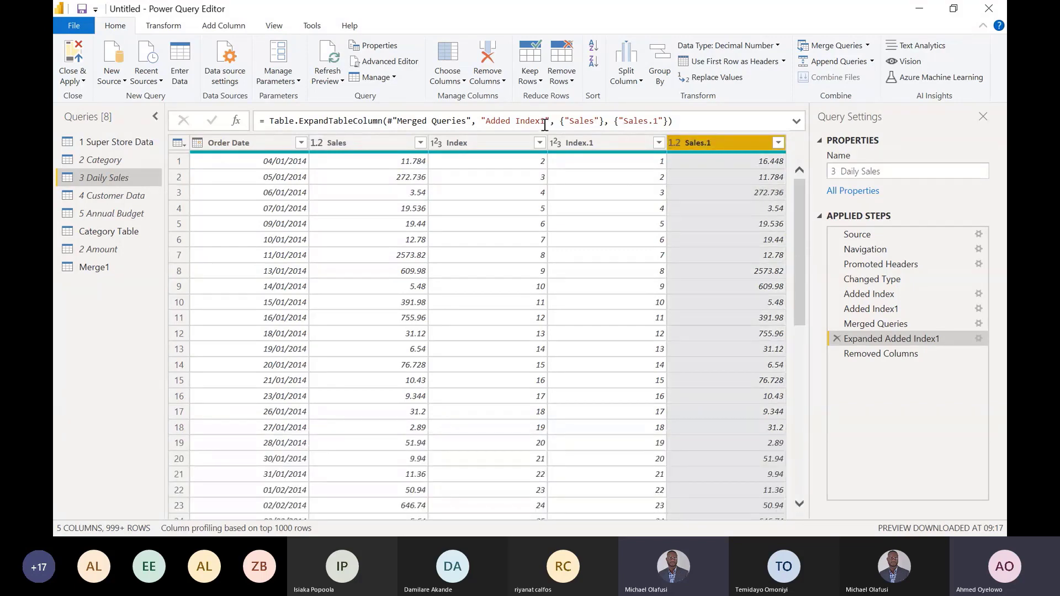
left_click(659, 121)
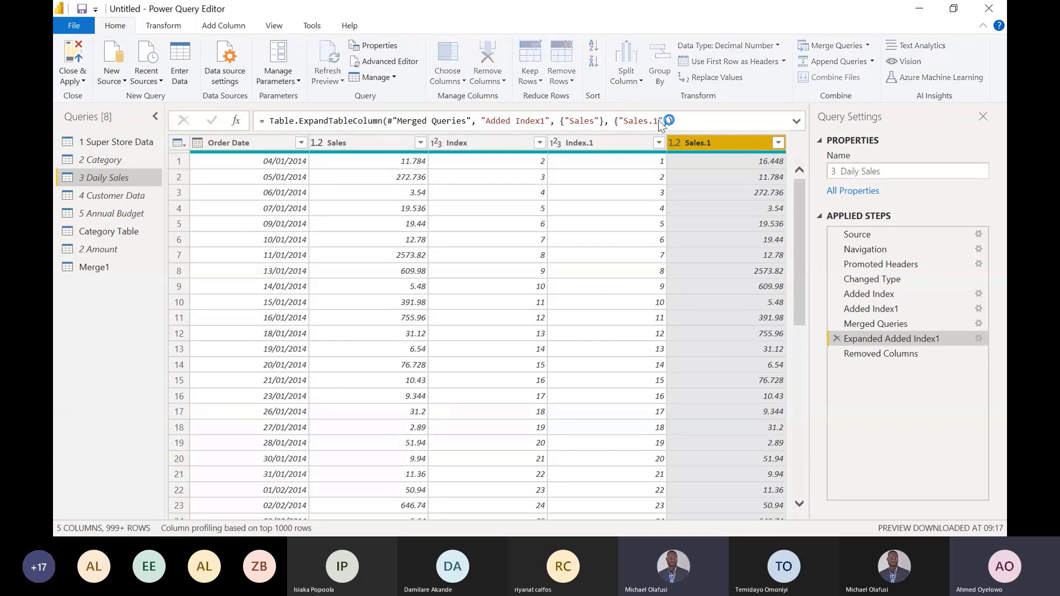
key("BackSpace")
key("BackSpace")
key("BackSpace")
key("BackSpace")
key("BackSpace")
key("BackSpace")
key("BackSpace")
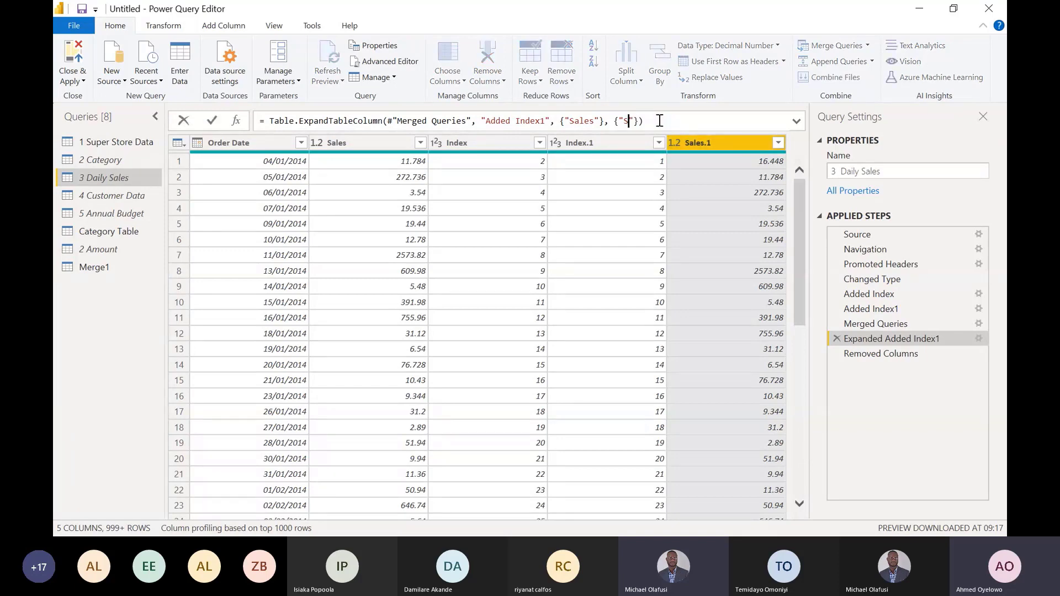
type("Previous Day Sales")
key("Return")
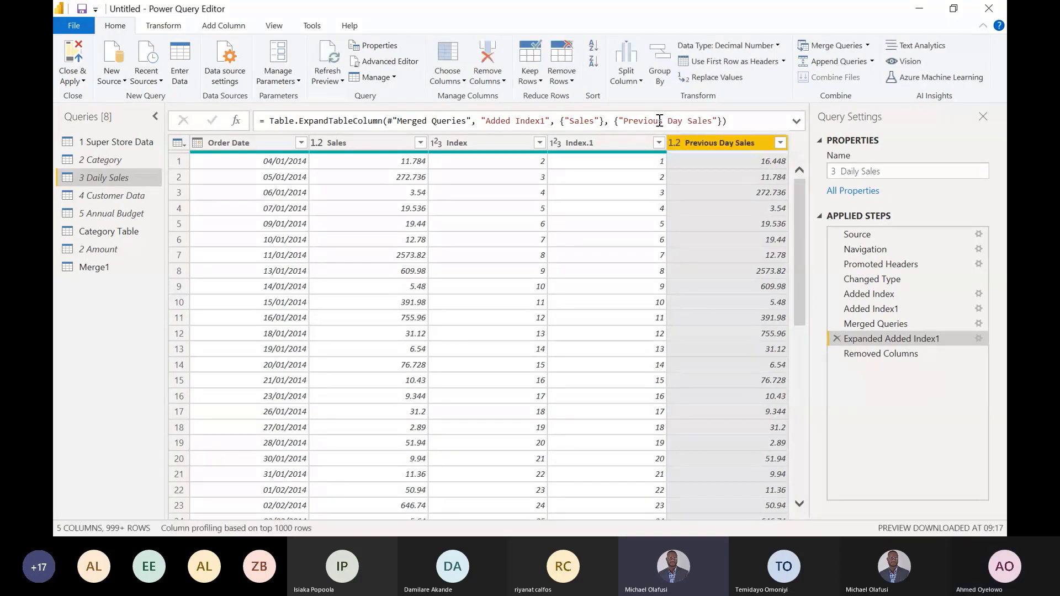
left_click(472, 144)
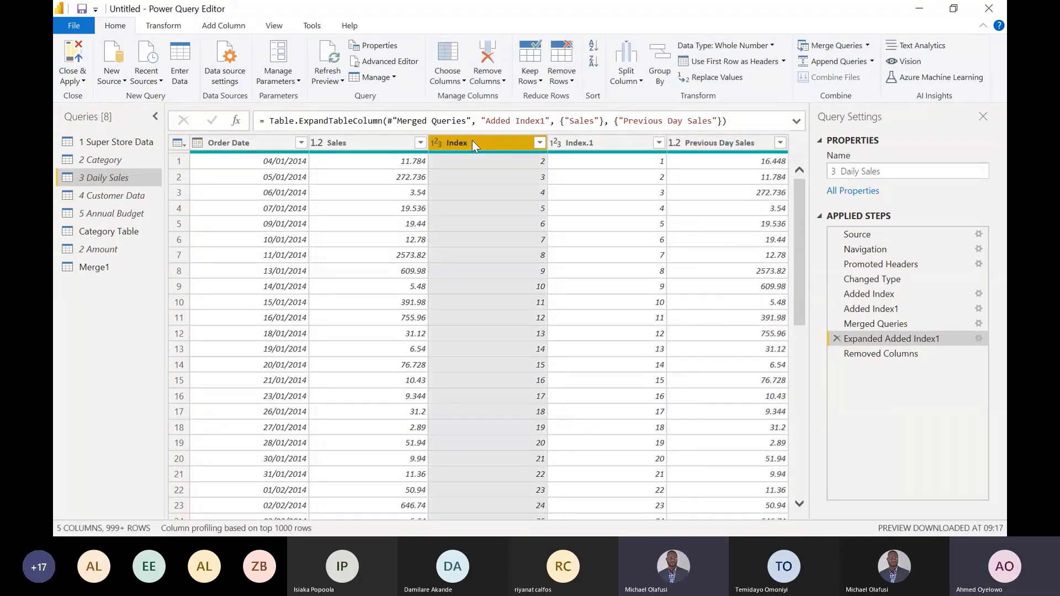
- After the Removed Columns step, add a column that subtracts Previous Day Sales from Sales
left_click(883, 352)
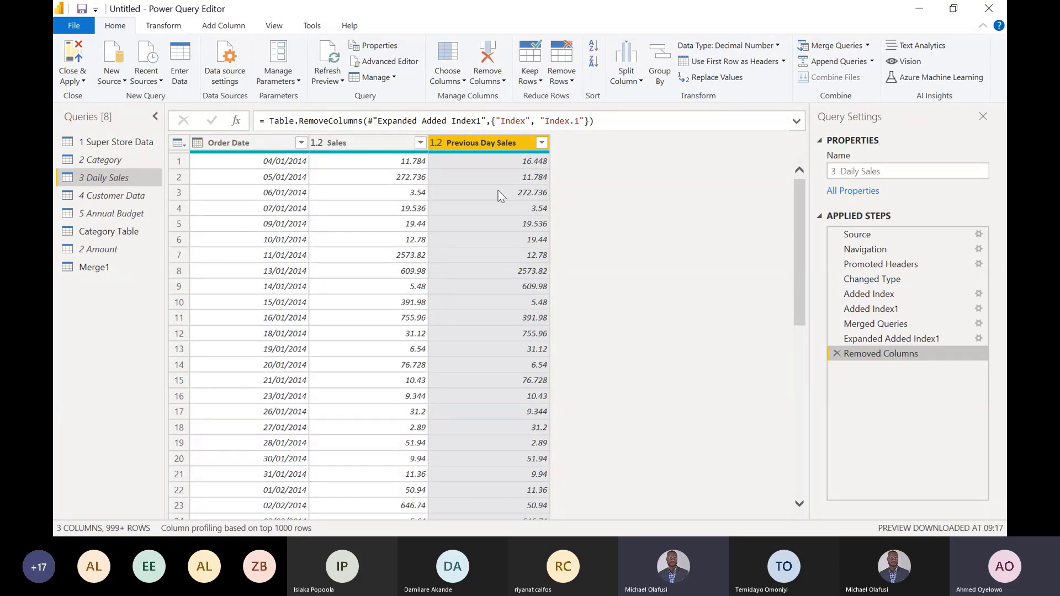
left_click(367, 144)
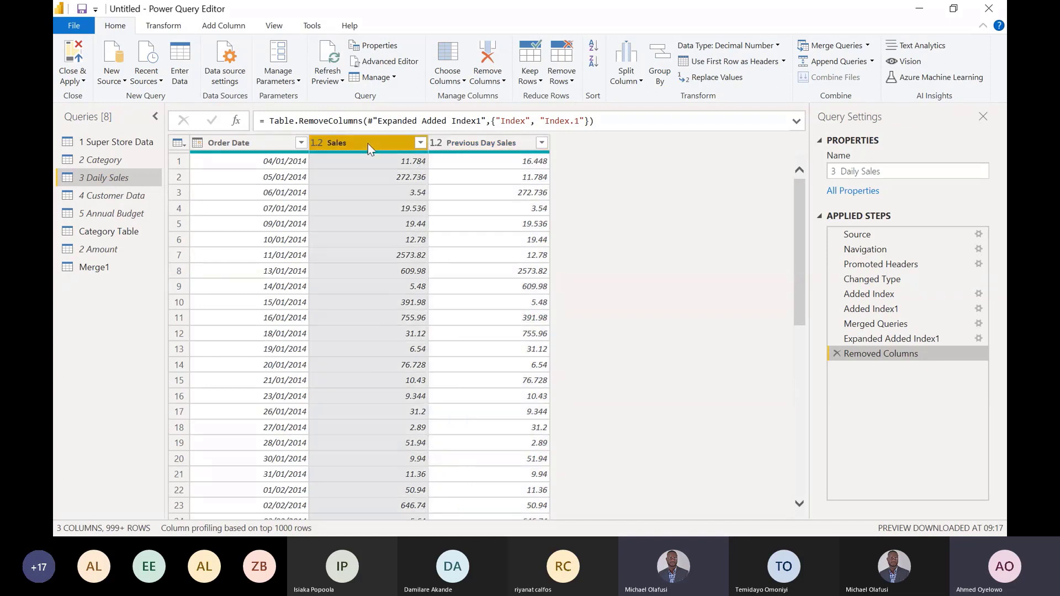
left_click(490, 145, "ctrl")
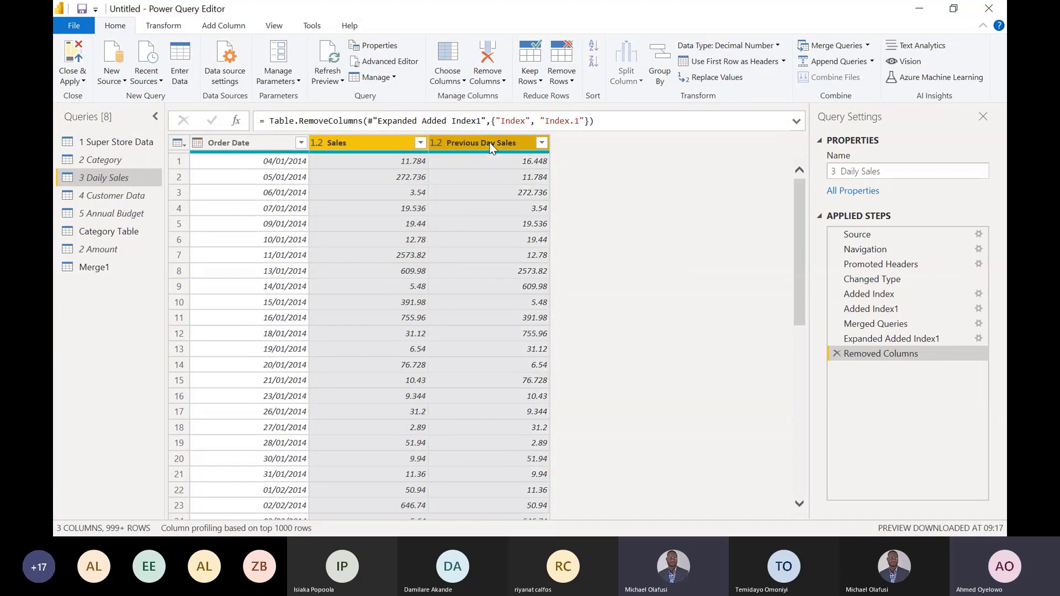
left_click(232, 27)
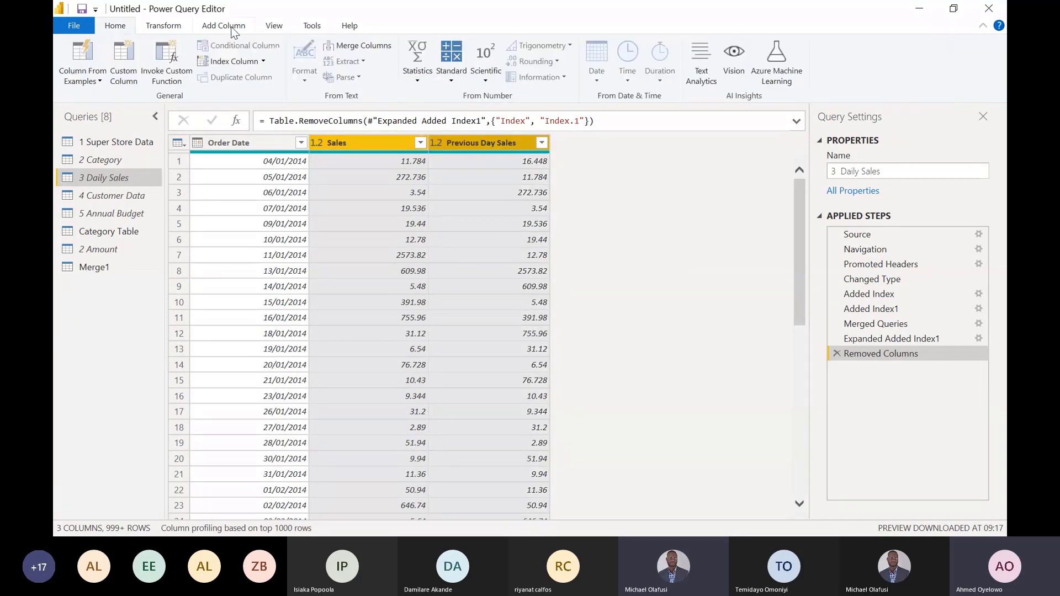
left_click(448, 80)
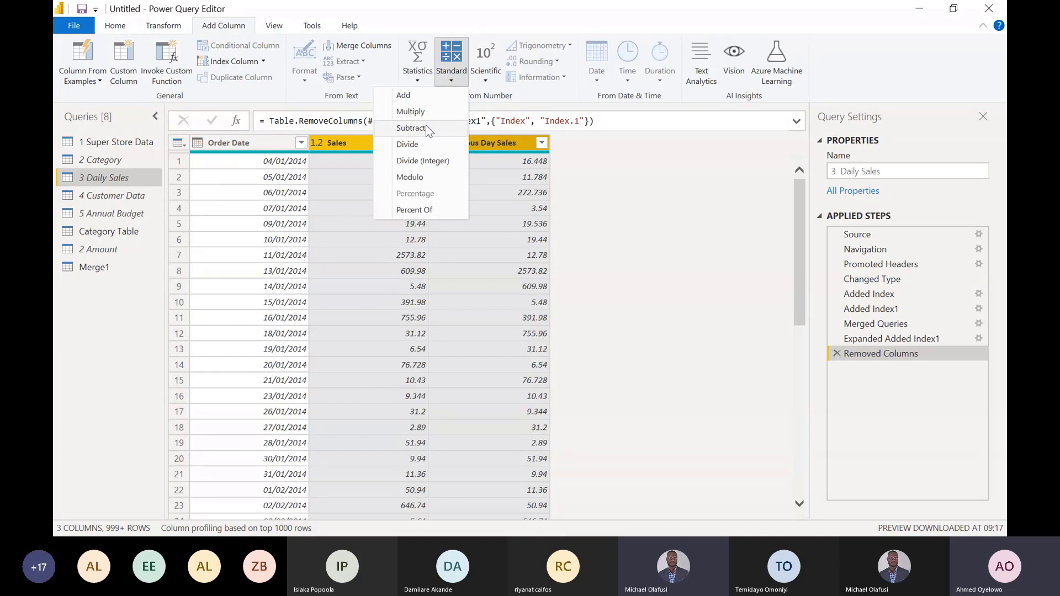
left_click(493, 144)
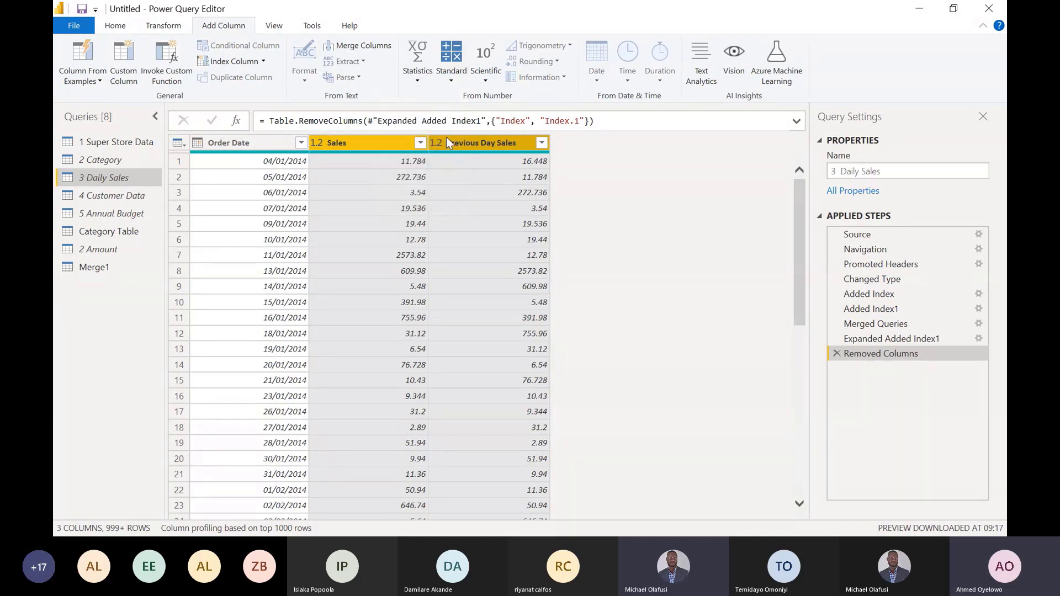
left_click(451, 78)
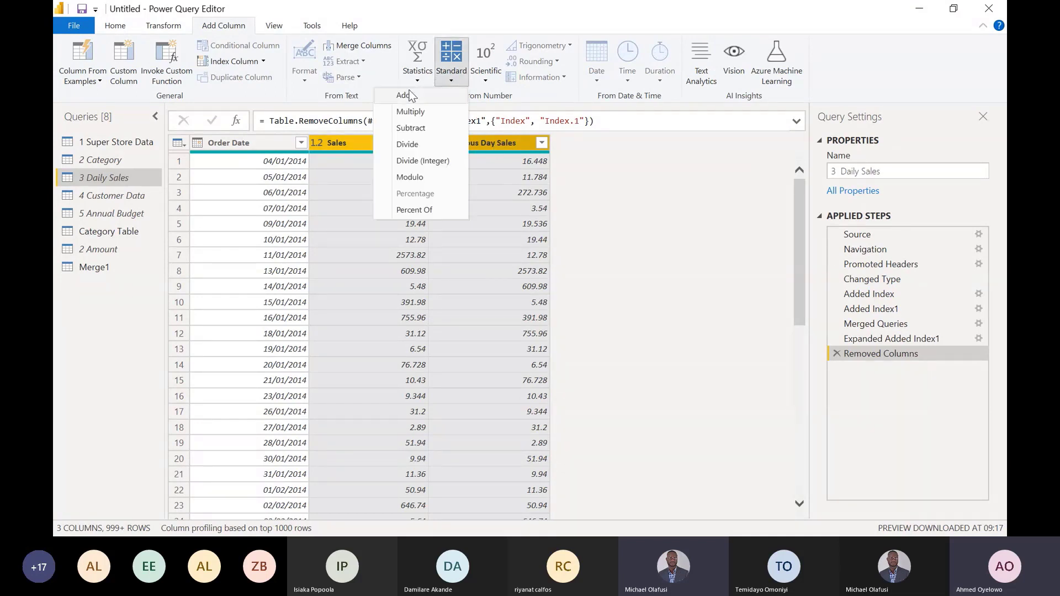
left_click(417, 128)
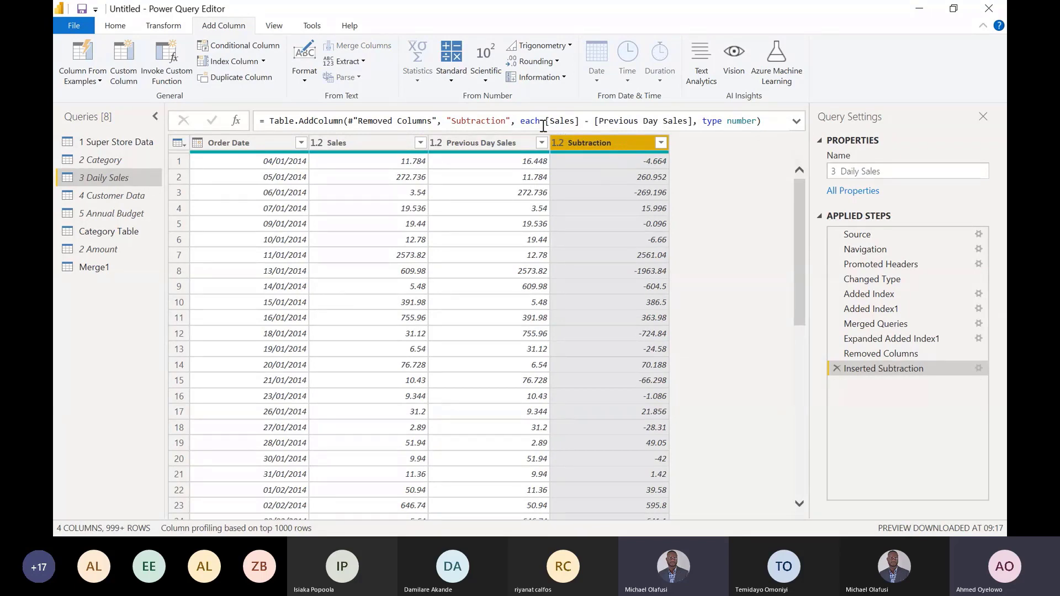
- Rename the Subtraction column to Daily Variance within the Inserted Subtraction step's formula
left_click(505, 121)
key("BackSpace")
key("BackSpace")
key("BackSpace")
key("BackSpace")
key("BackSpace")
key("BackSpace")
key("BackSpace")
key("BackSpace")
key("BackSpace")
key("BackSpace")
key("BackSpace")
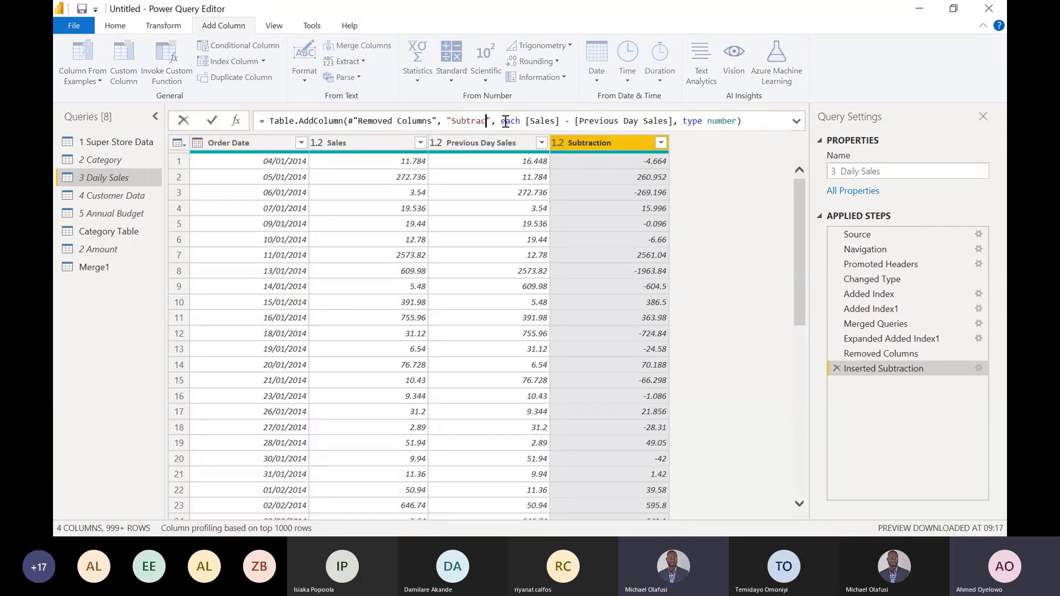
type("Daily")
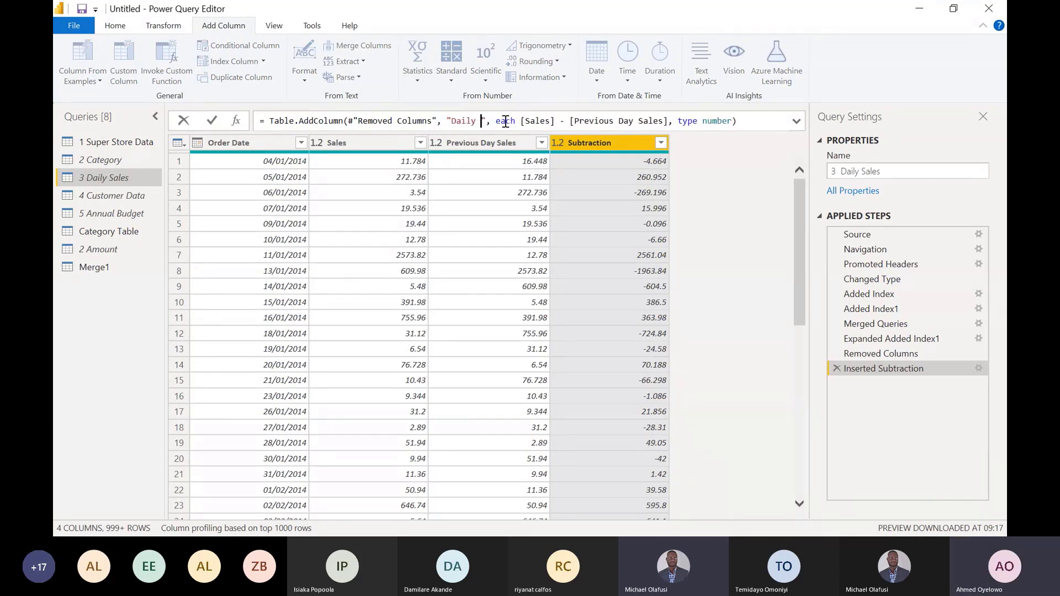
type(" Variance")
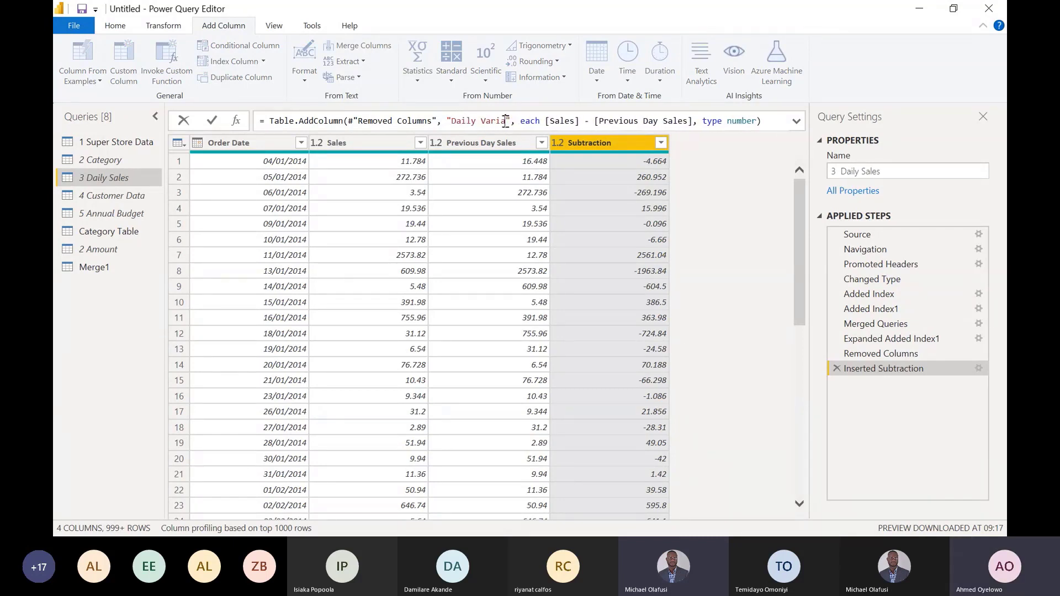
key("Return")
left_click(525, 146)
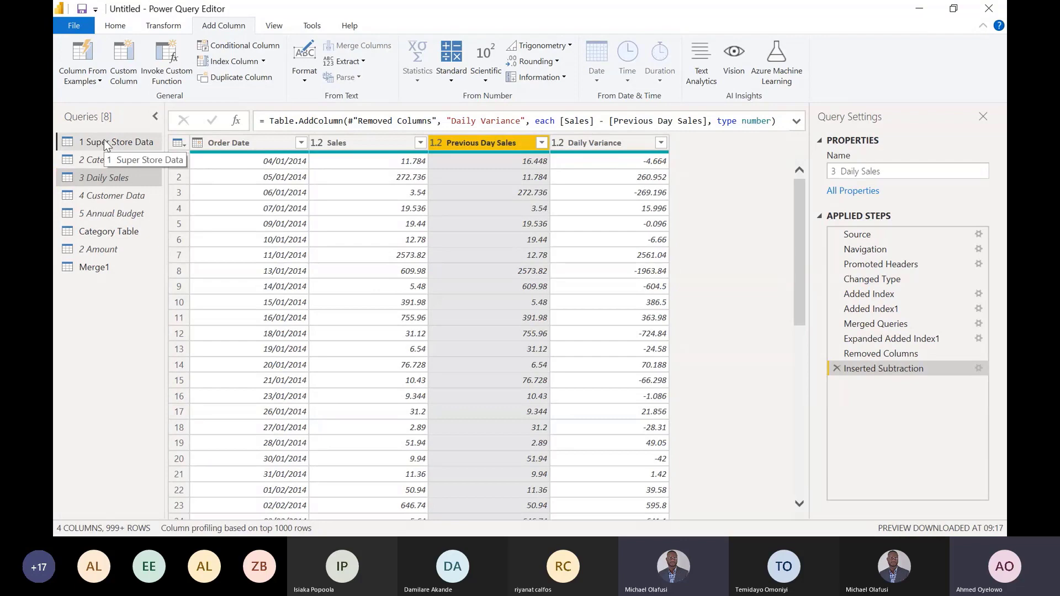
- Open the 4 Customer Data query and compare the customer names in rows 4 and 5
left_click(102, 161)
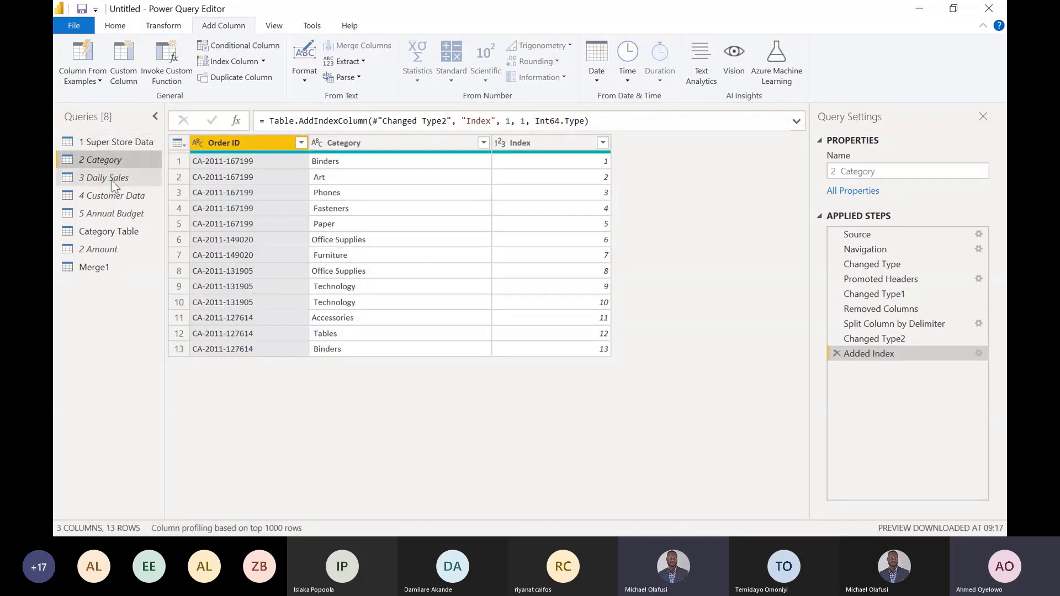
left_click(109, 178)
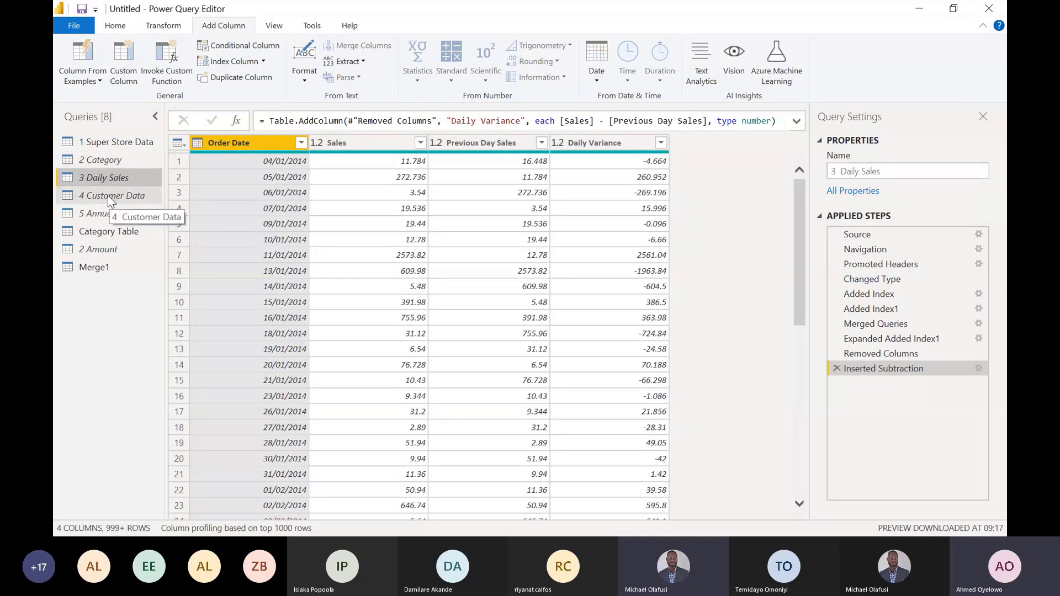
left_click(108, 195)
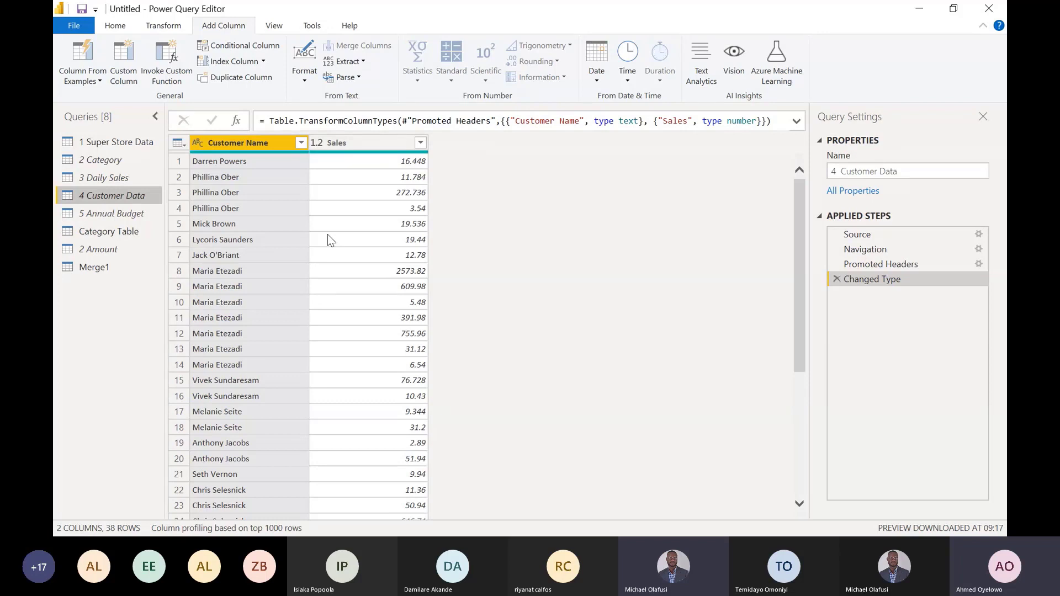
left_click(210, 209)
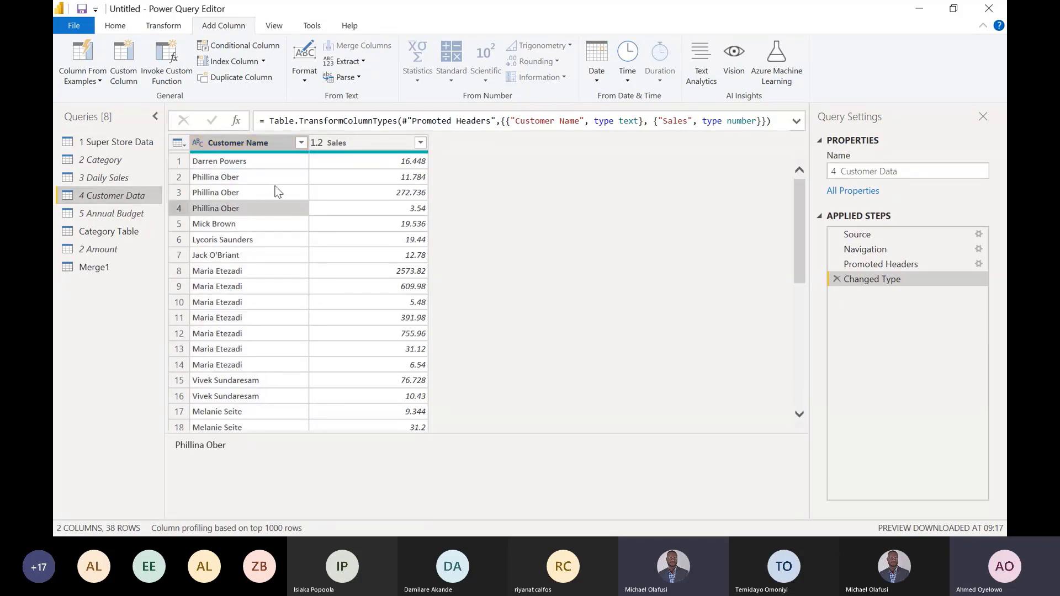
left_click(240, 224)
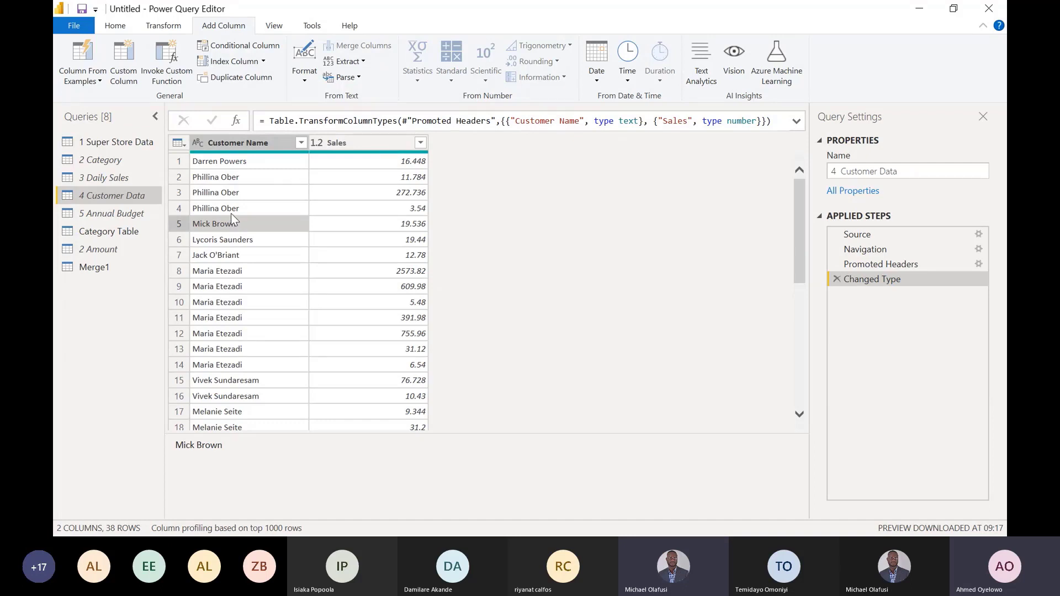
left_click(209, 209)
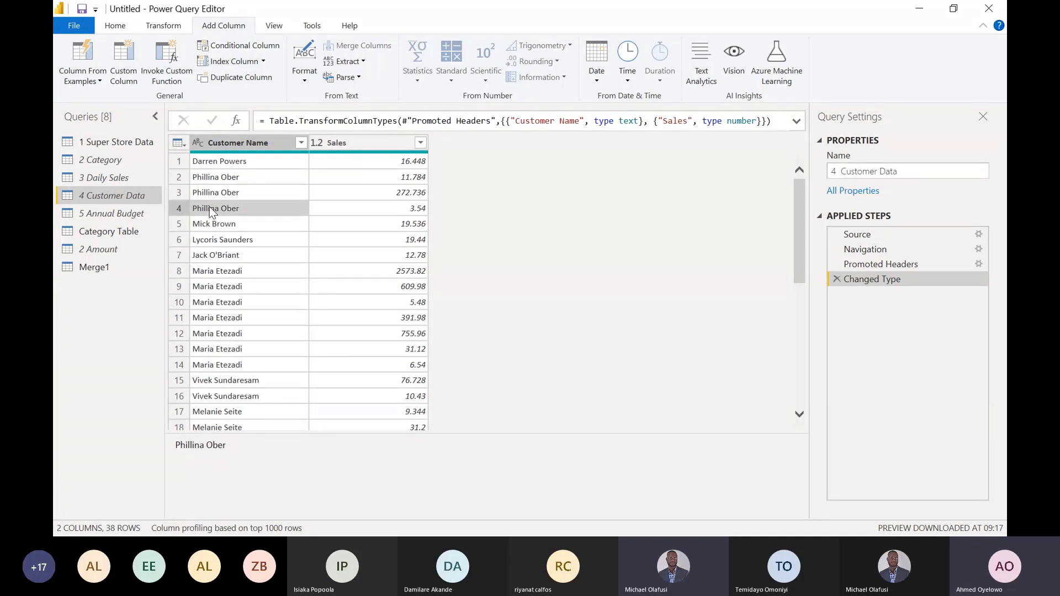
left_click(229, 223)
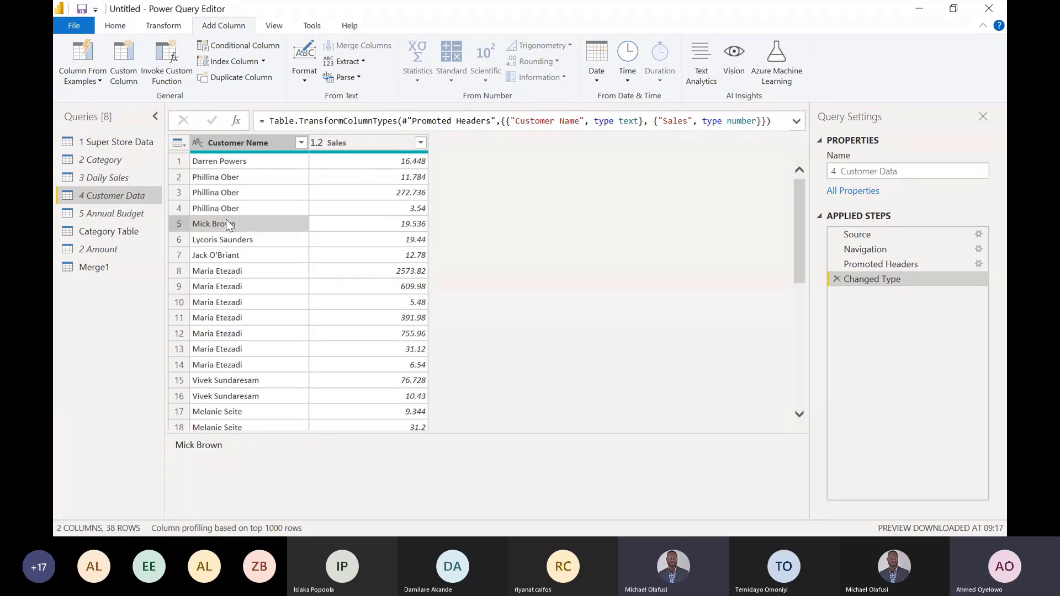
- Set up a value replacement on the Customer Name column, from the row 4 customer's full name to the row 5 customer's full name
left_click(255, 142)
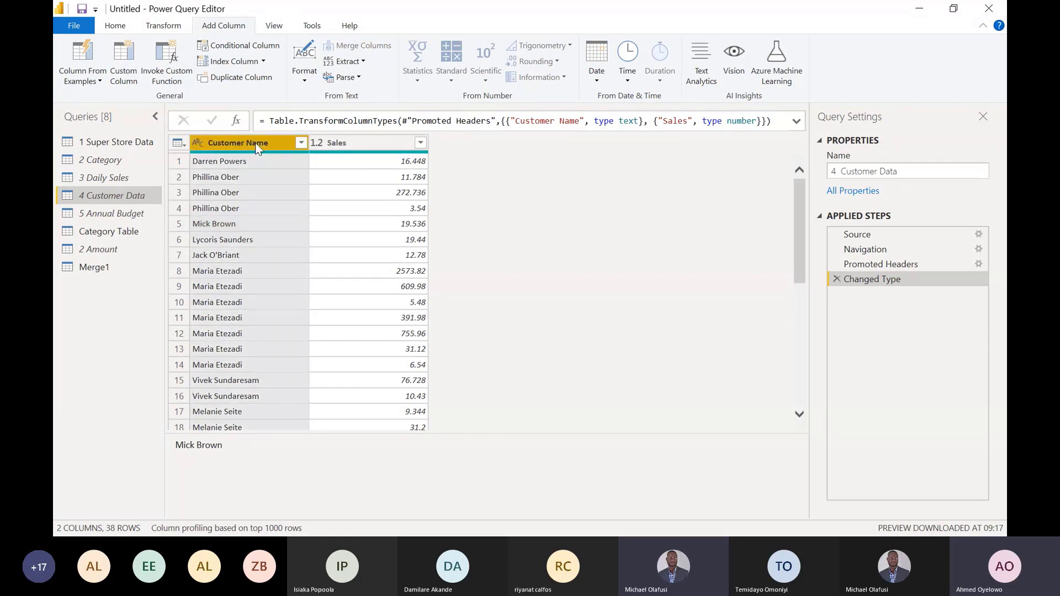
right_click(255, 143)
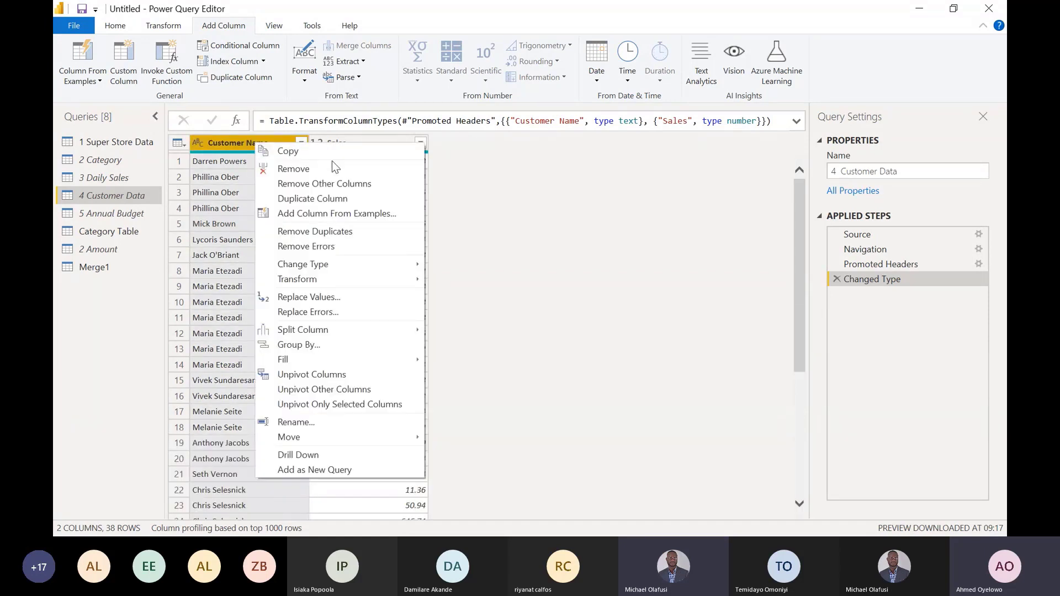
left_click(329, 296)
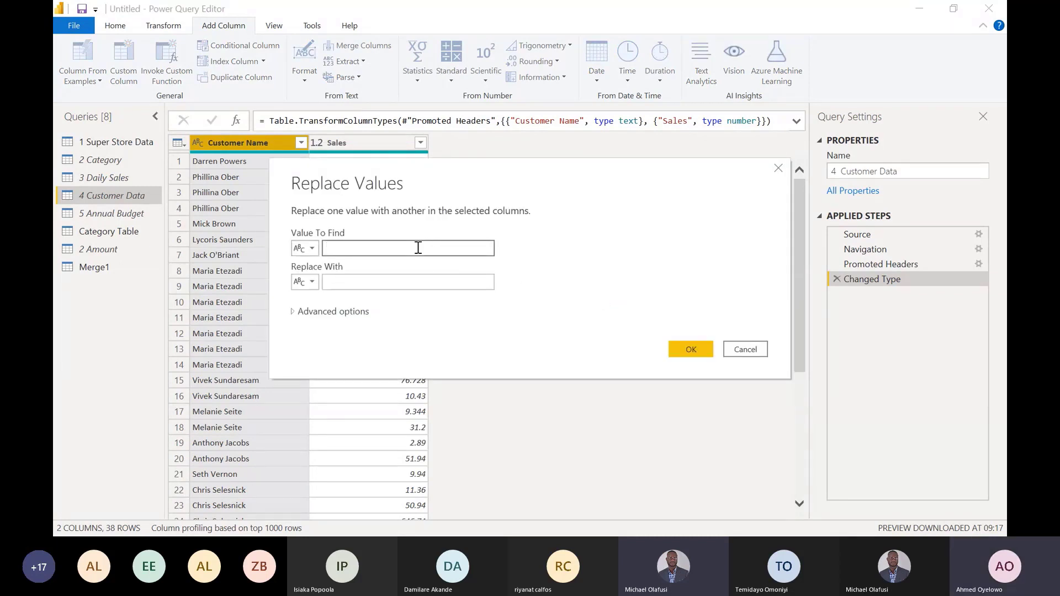
type("Phil")
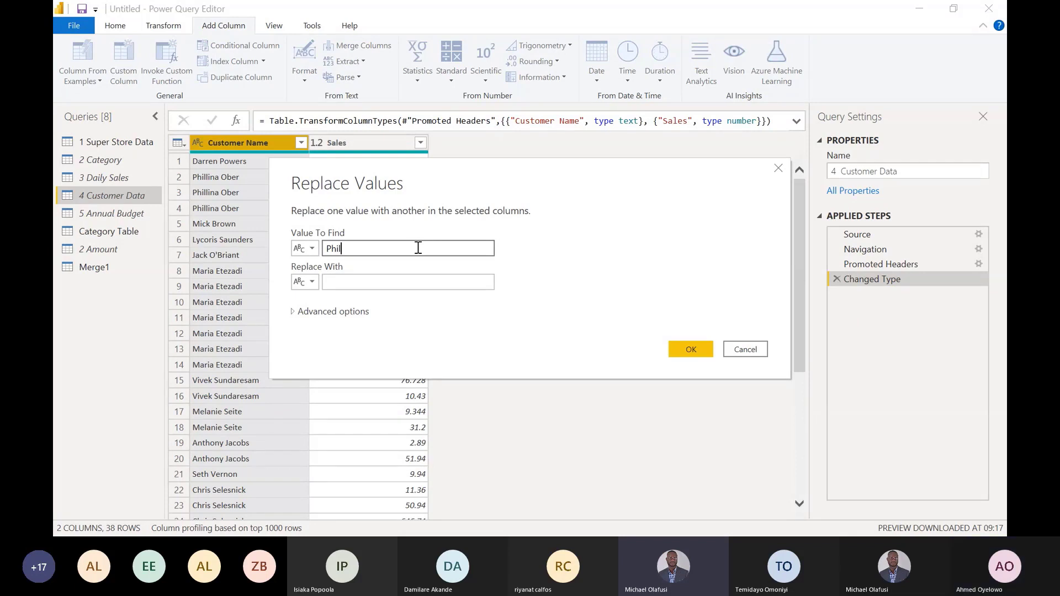
type("lina ")
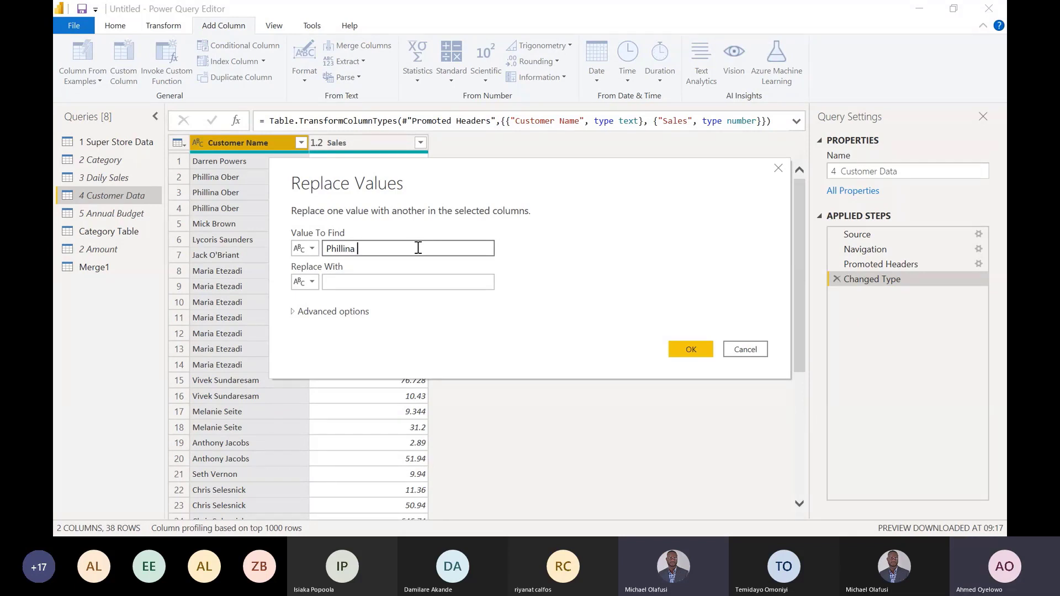
type("Ober")
left_click(390, 280)
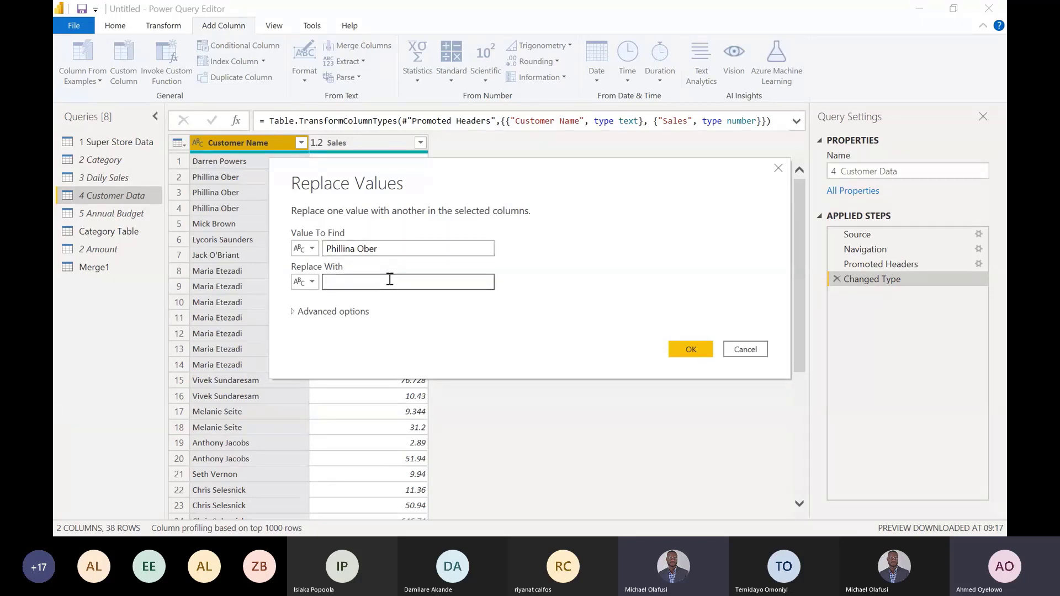
type("Mick Brown")
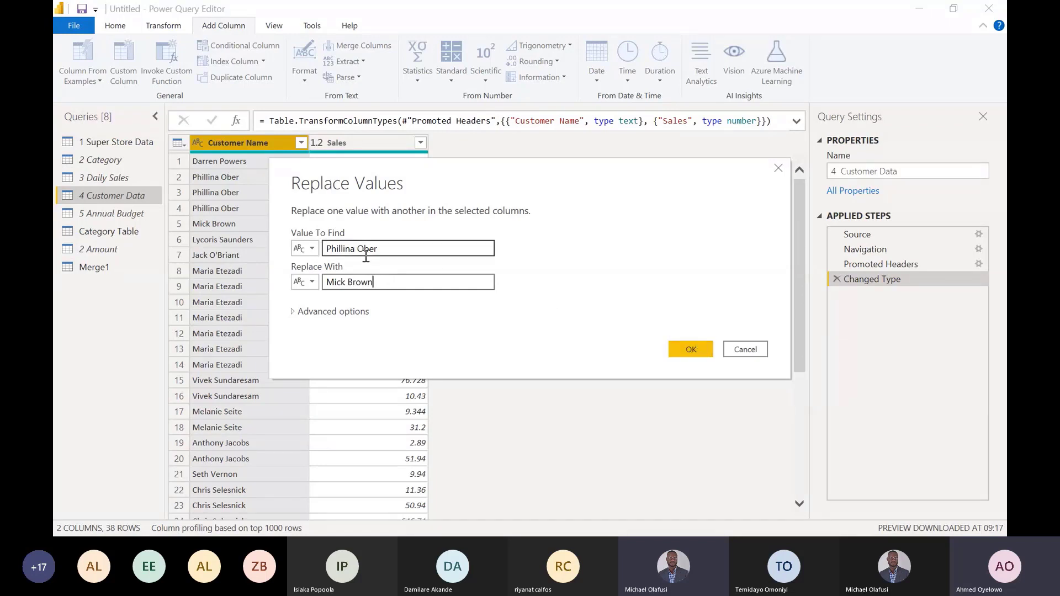
- Try applying the name replacement to the whole Customer Name column, and delete the resulting Replaced Value step
left_click(385, 250)
left_click_drag(386, 249, 326, 248)
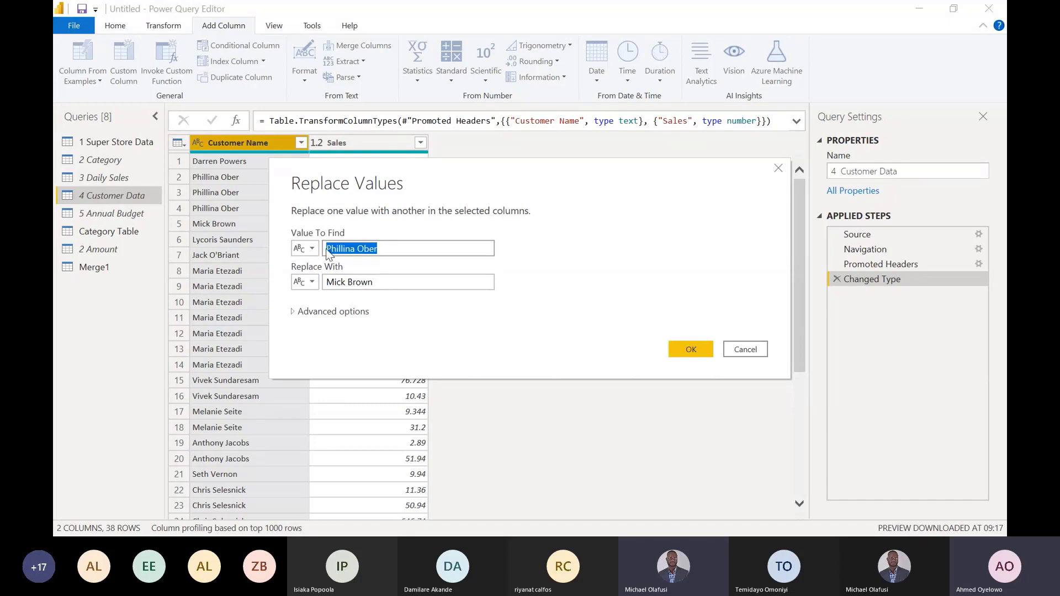
left_click_drag(381, 282, 318, 280)
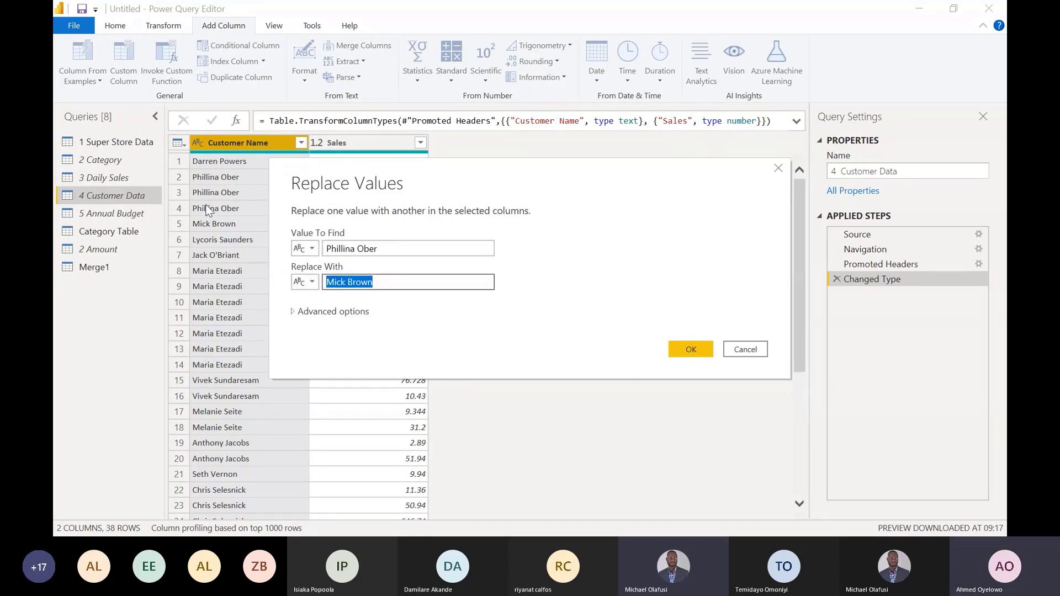
left_click(687, 352)
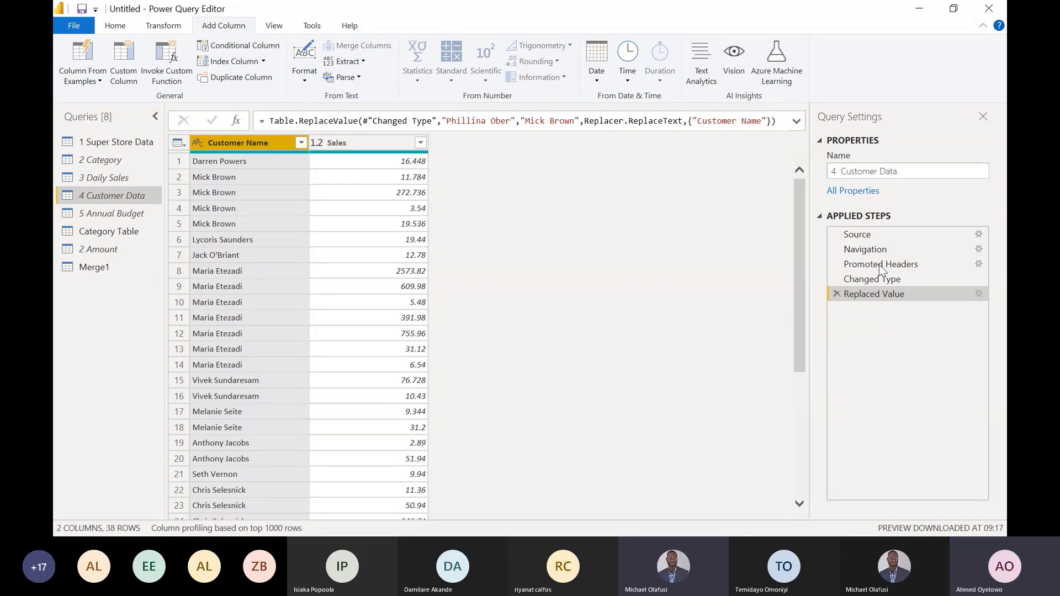
left_click(836, 294)
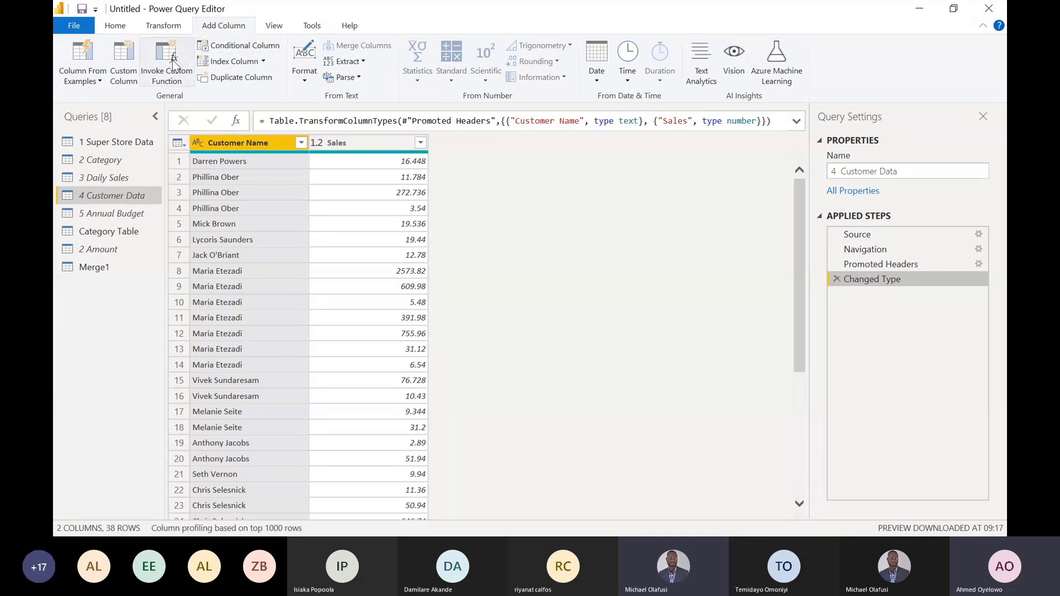
- Add an index column starting from 1 to 4 Customer Data and check the index of row 4
left_click(263, 61)
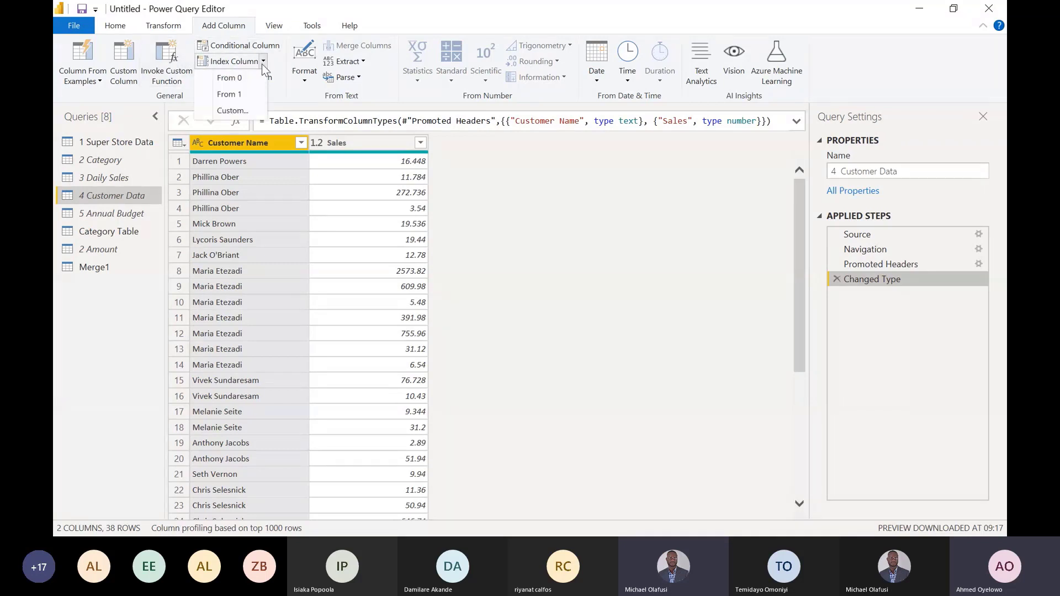
left_click(249, 96)
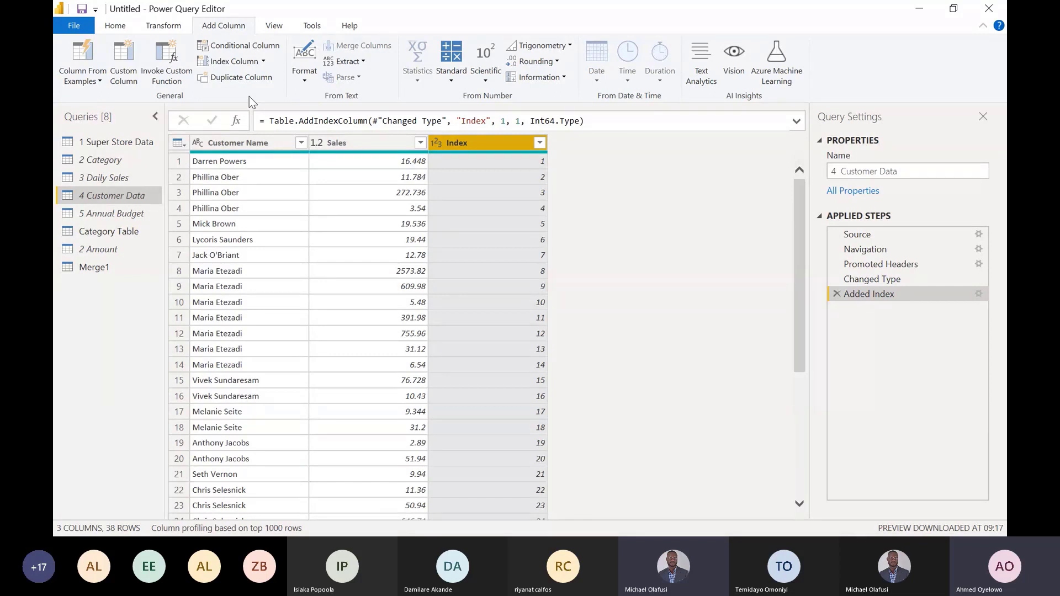
left_click(177, 209)
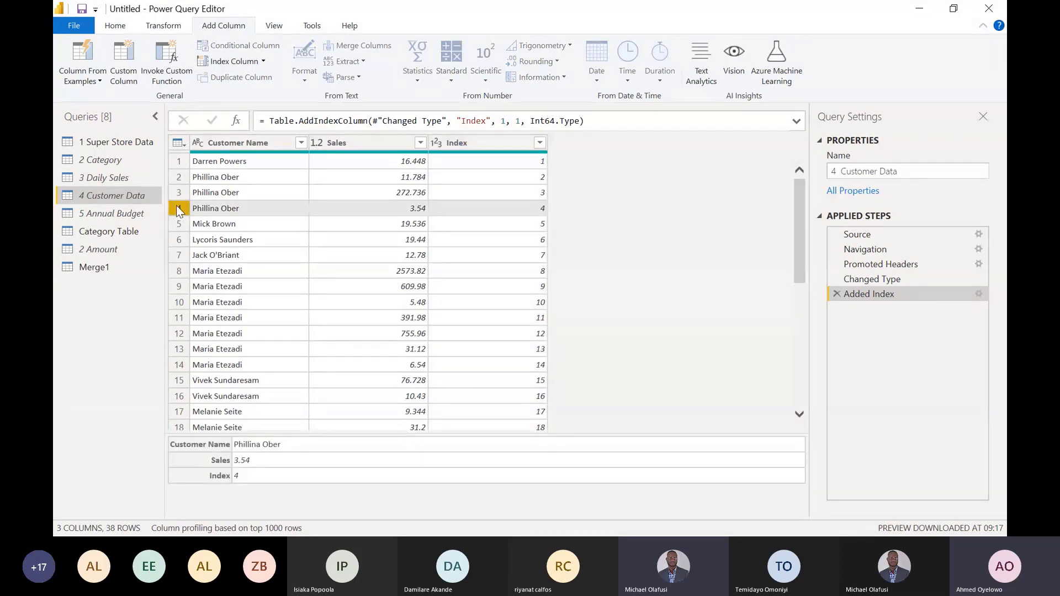
- Start a conditional column in 4 Customer Data and name it New Customer
left_click(251, 143)
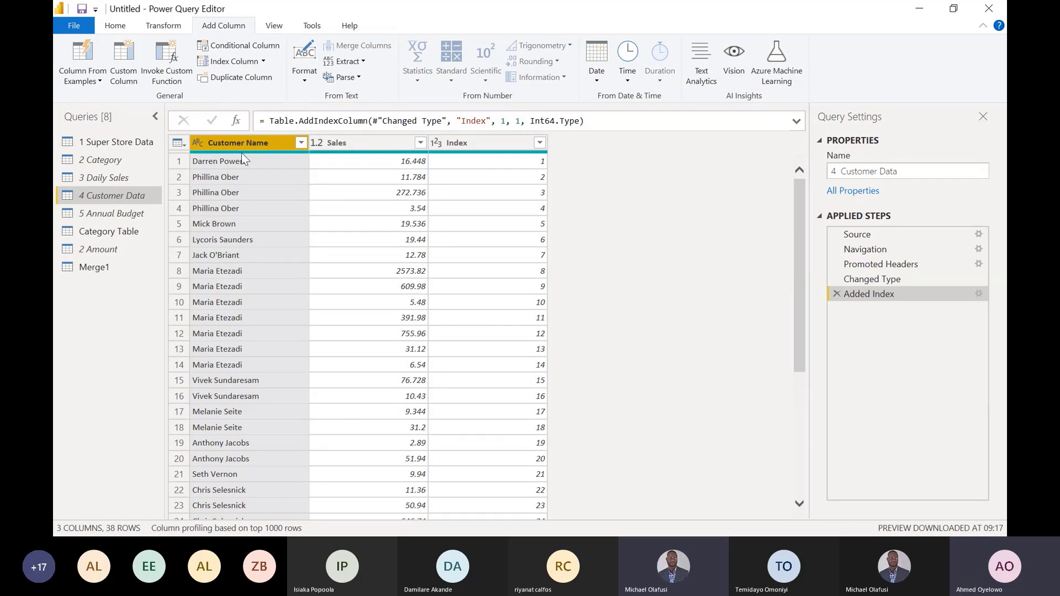
left_click(243, 48)
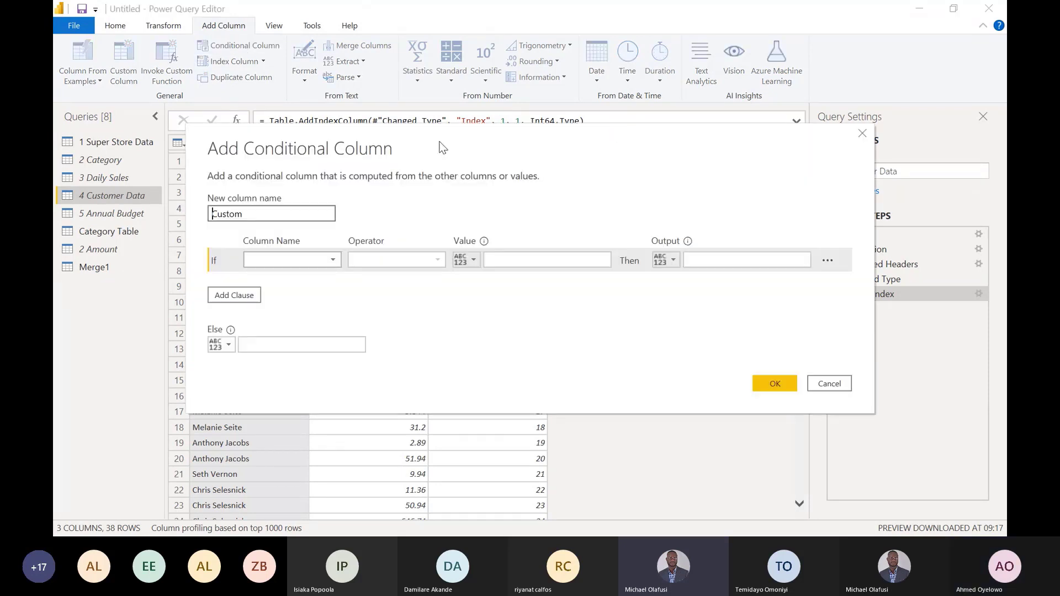
left_click_drag(529, 140, 547, 203)
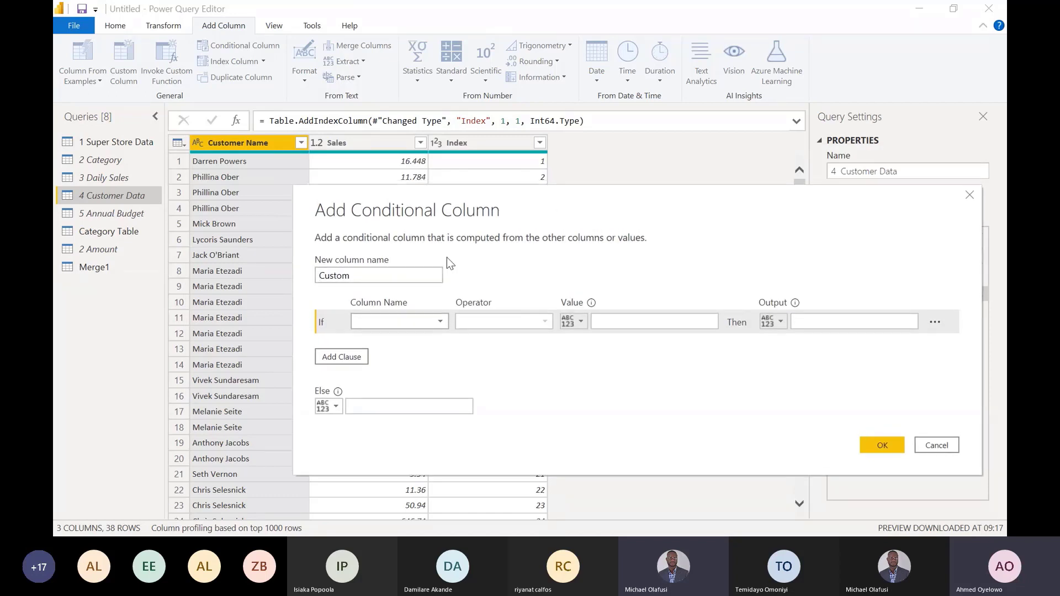
left_click_drag(374, 277, 281, 292)
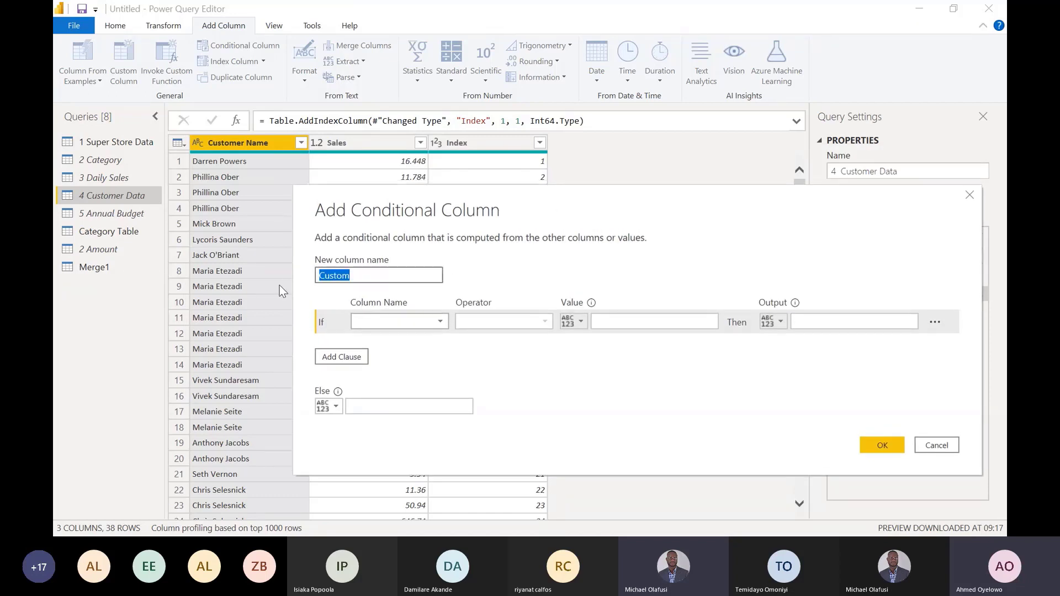
type("New Customer")
left_click_drag(668, 200, 601, 191)
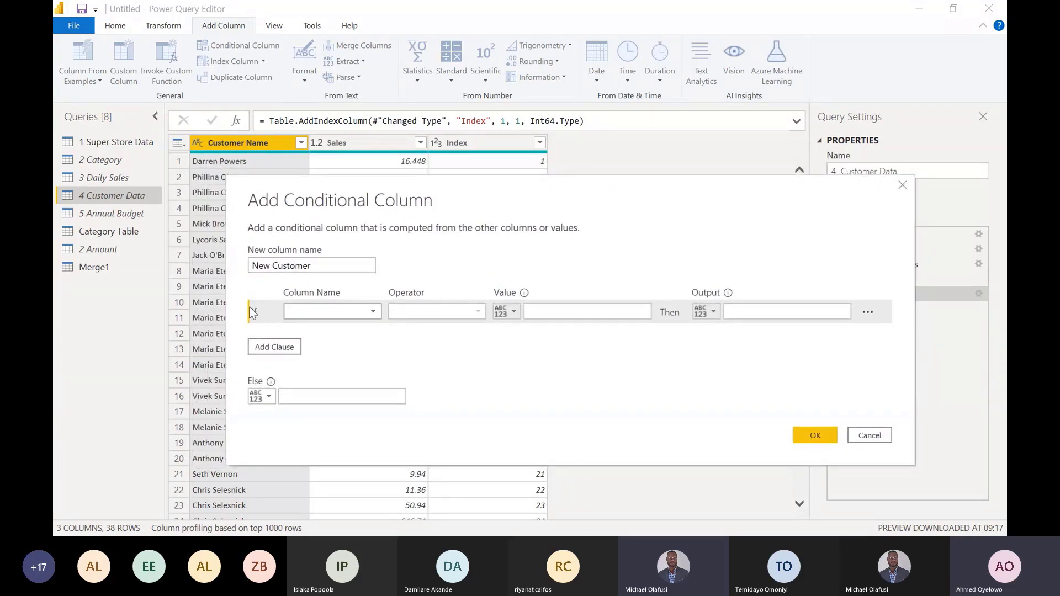
- Define the New Customer condition so that Index equals 4 outputs the row 5 customer's full name
left_click(369, 308)
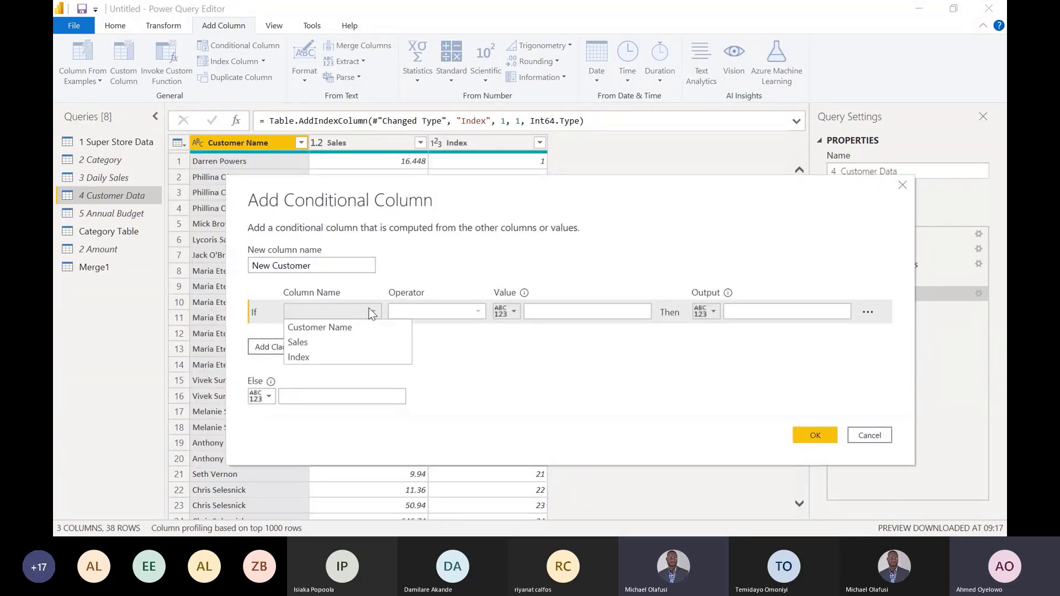
left_click(330, 359)
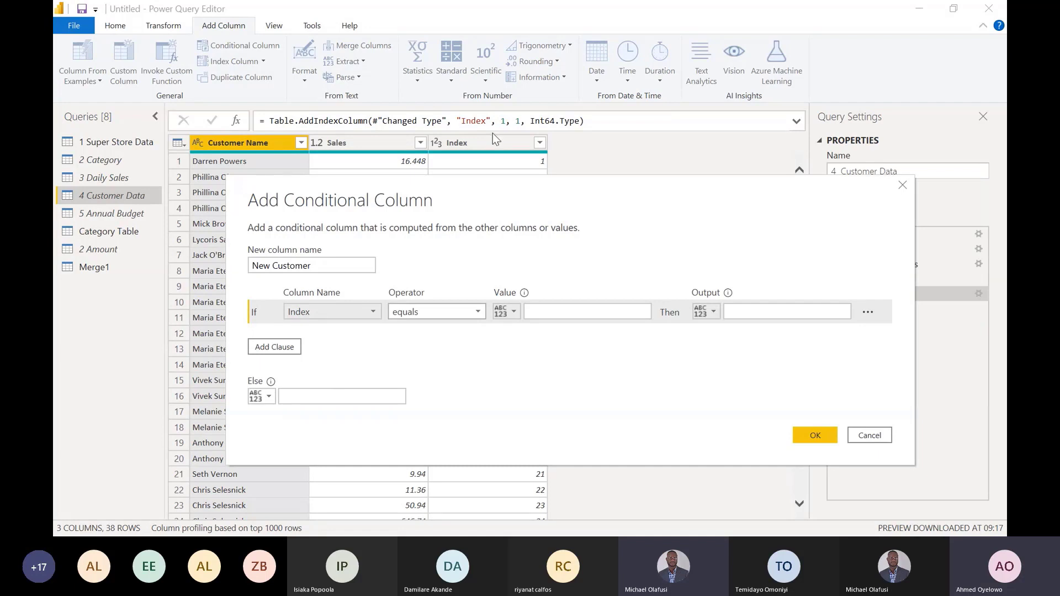
left_click(554, 311)
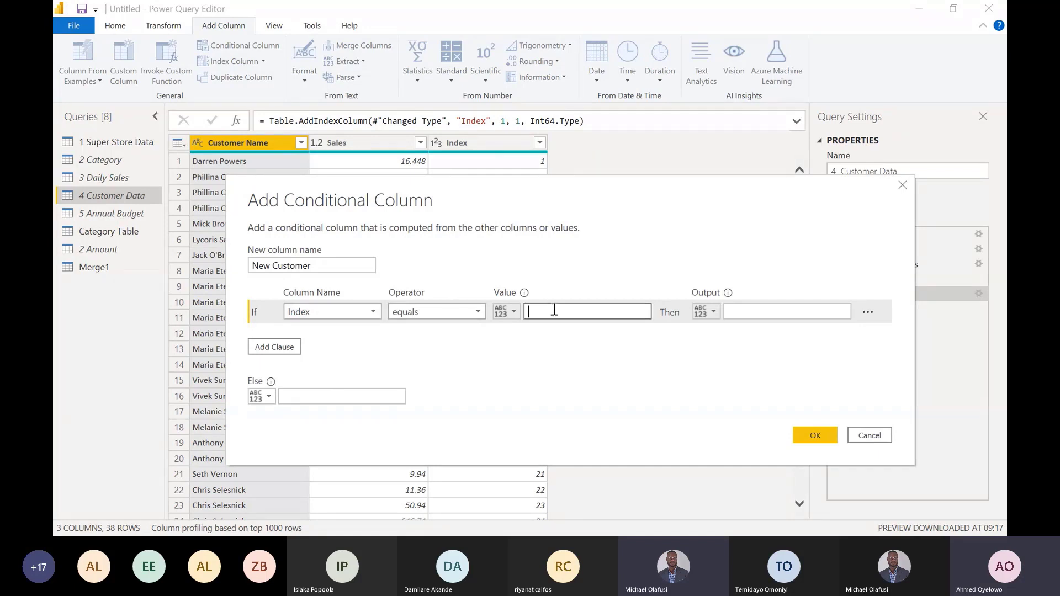
type("4")
left_click_drag(602, 196, 604, 297)
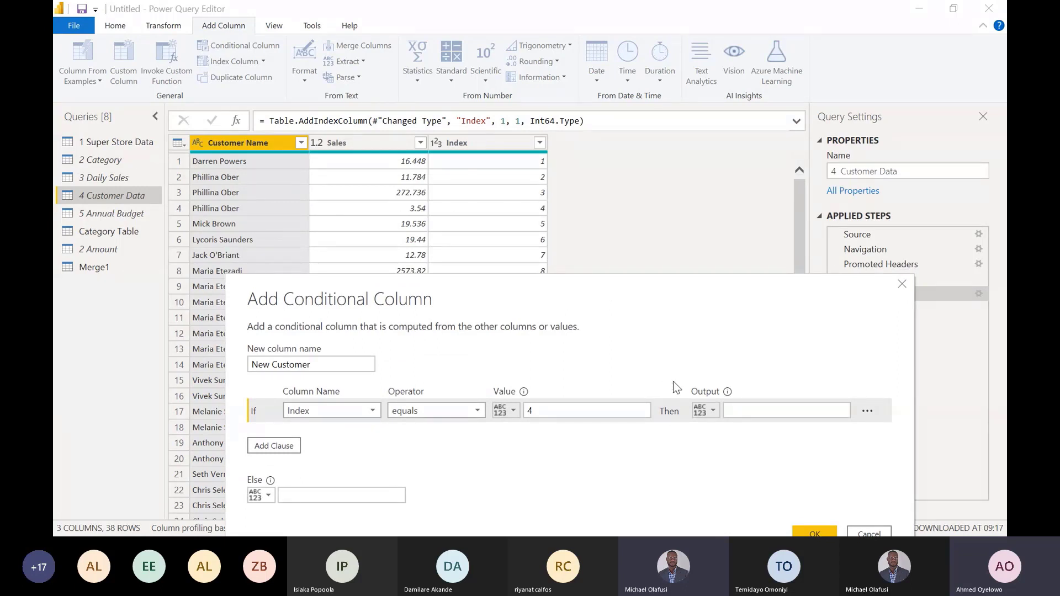
left_click(751, 417)
type("Mick Brown")
left_click_drag(645, 280, 635, 217)
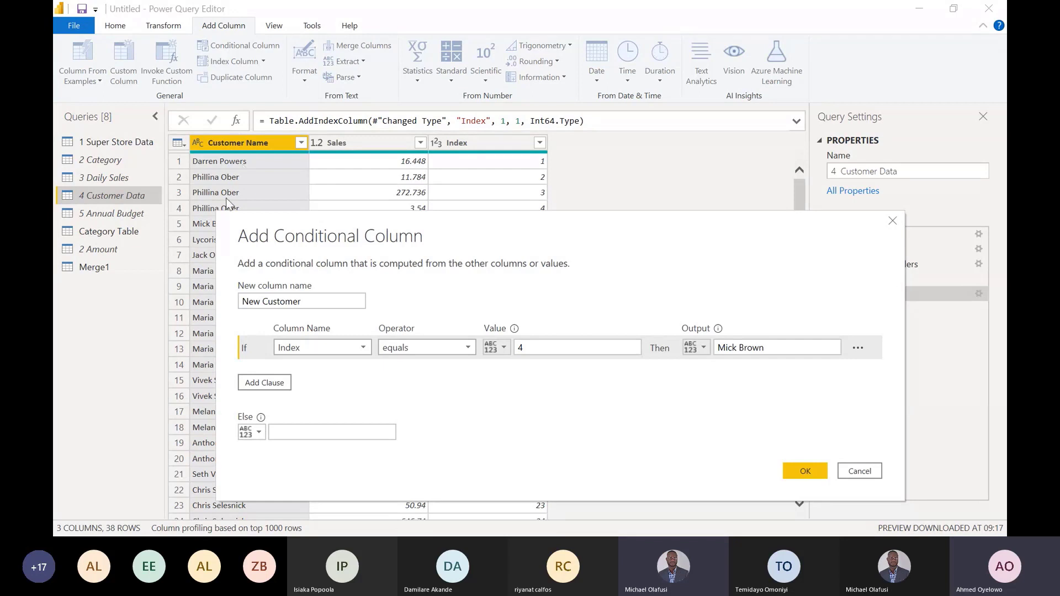
- Set the Customer Name column as the Else output of New Customer, create the column, and check the original names in rows 2 to 4
left_click(259, 433)
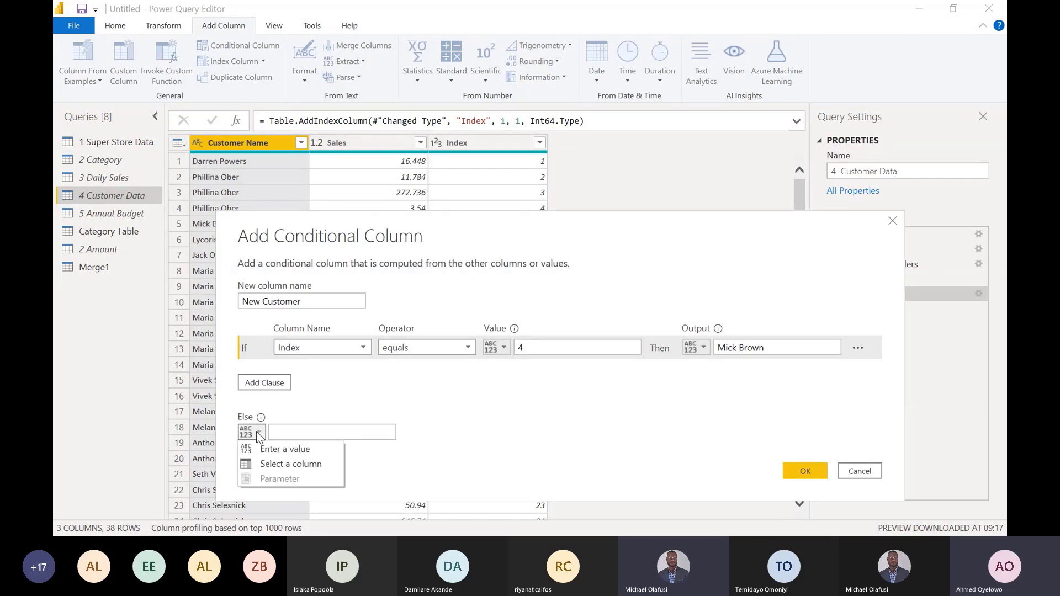
left_click(284, 433)
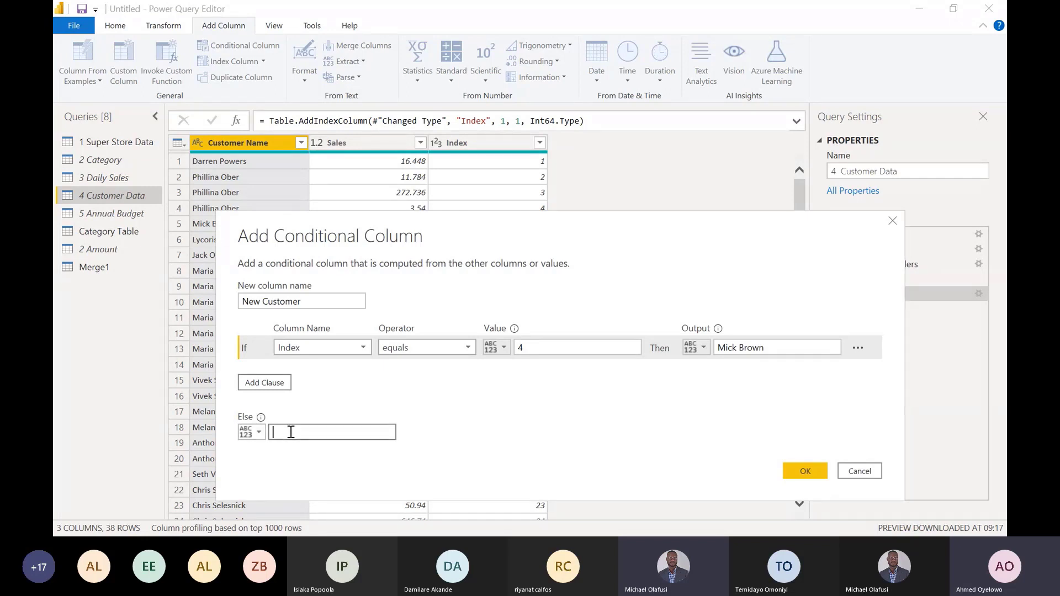
left_click(257, 434)
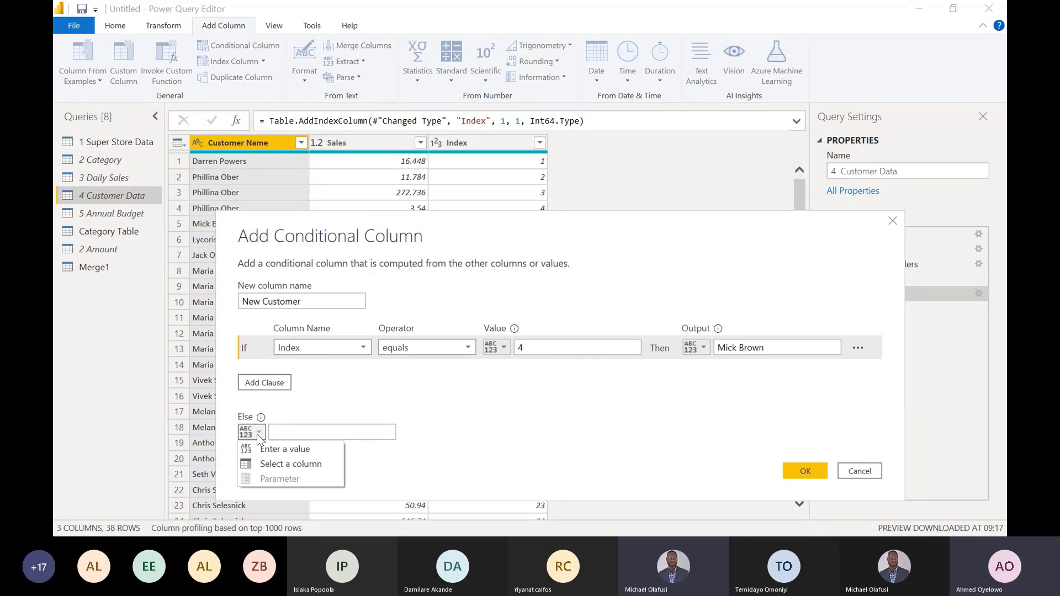
left_click(274, 461)
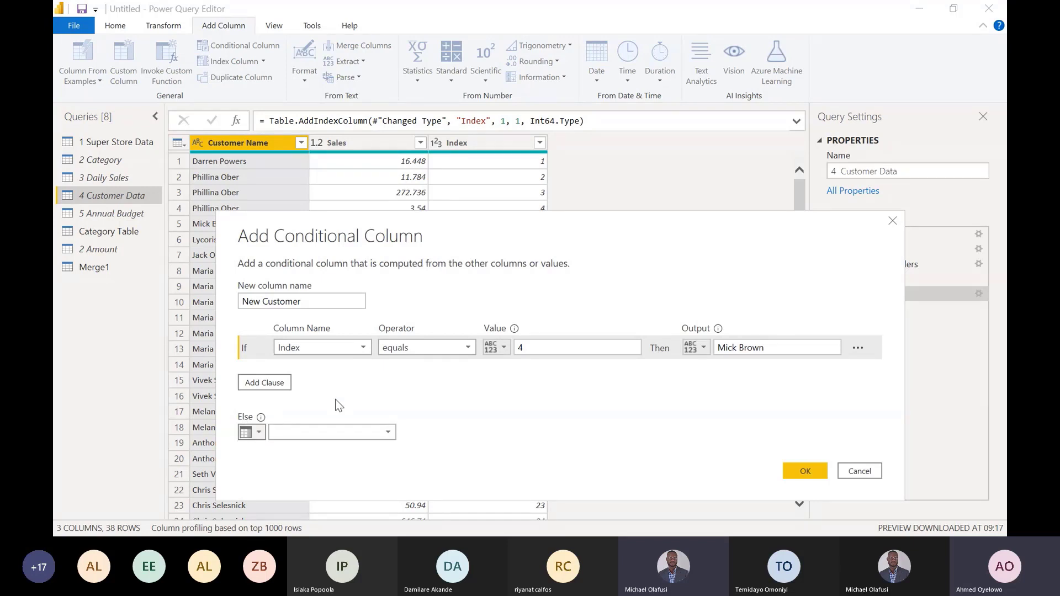
left_click(387, 431)
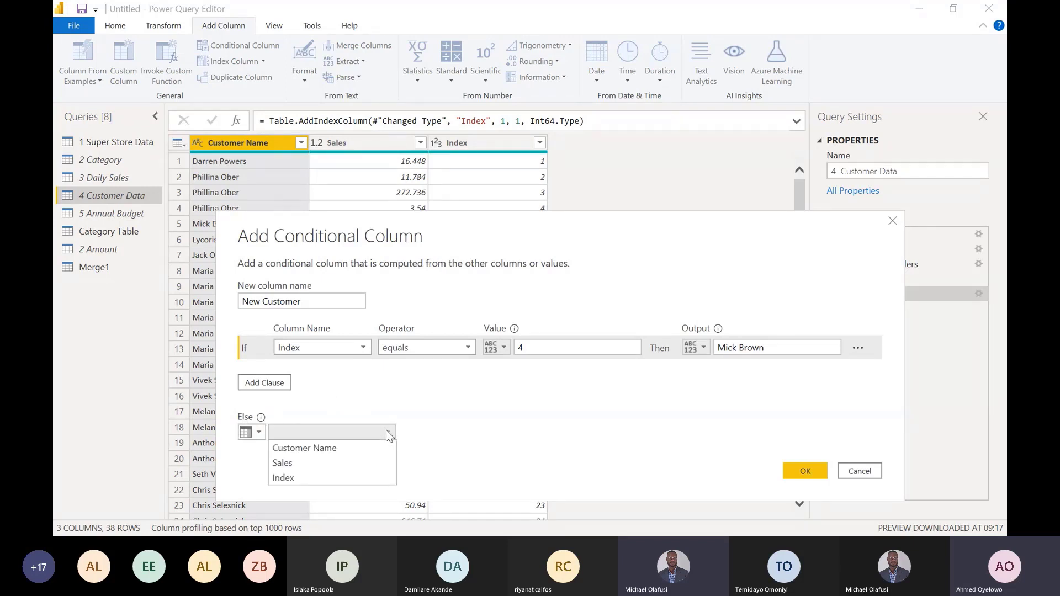
left_click(342, 448)
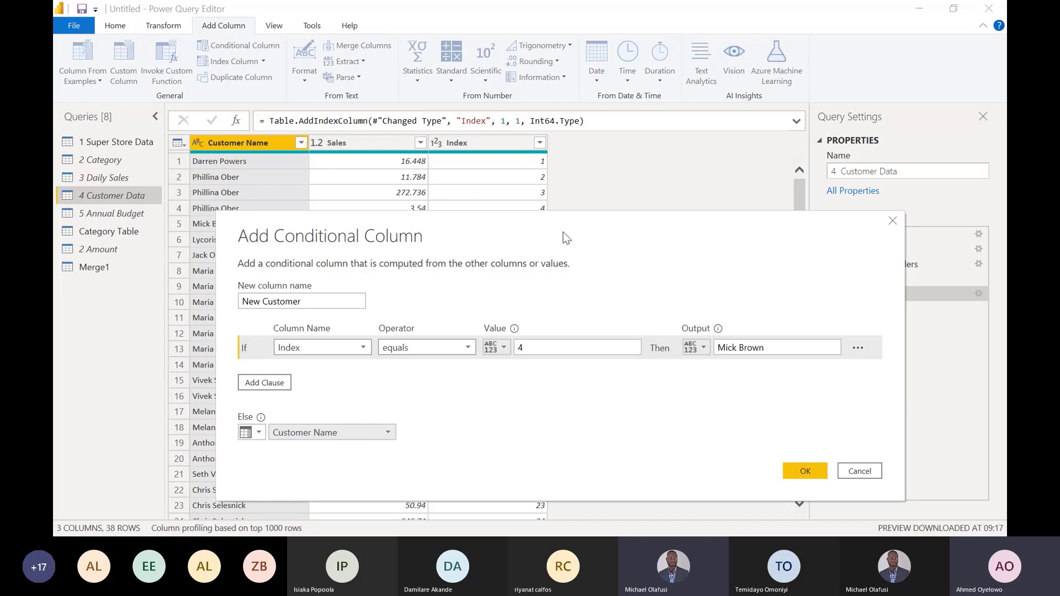
left_click_drag(562, 232, 564, 254)
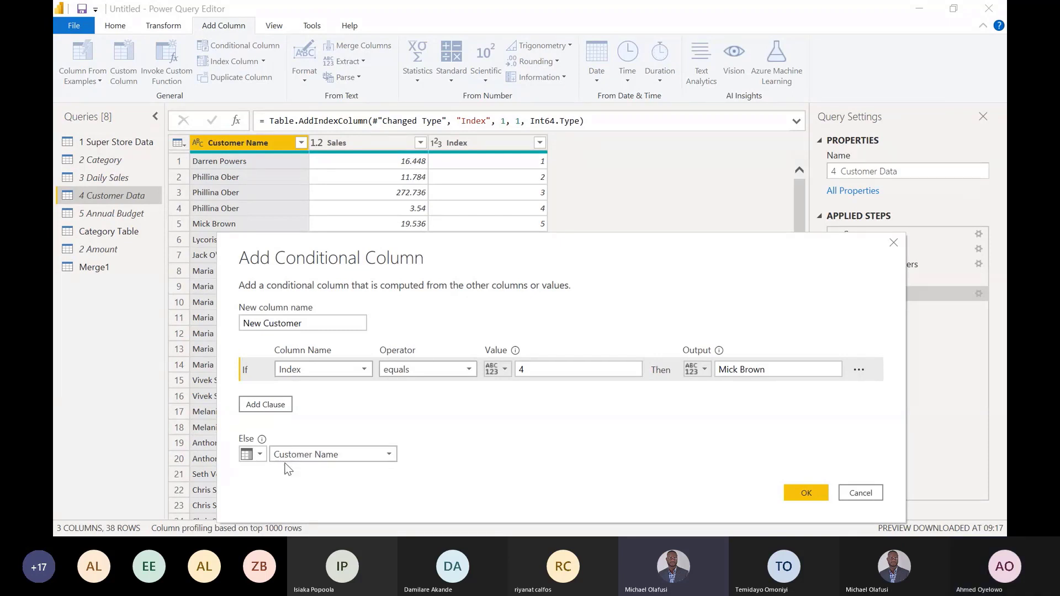
left_click(804, 493)
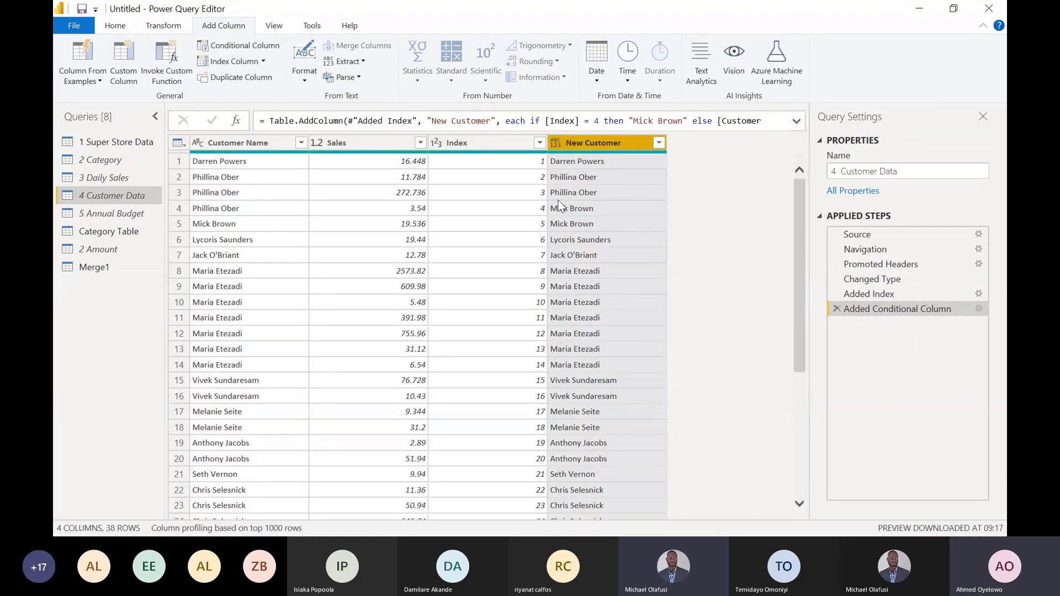
left_click(238, 174)
left_click(240, 192)
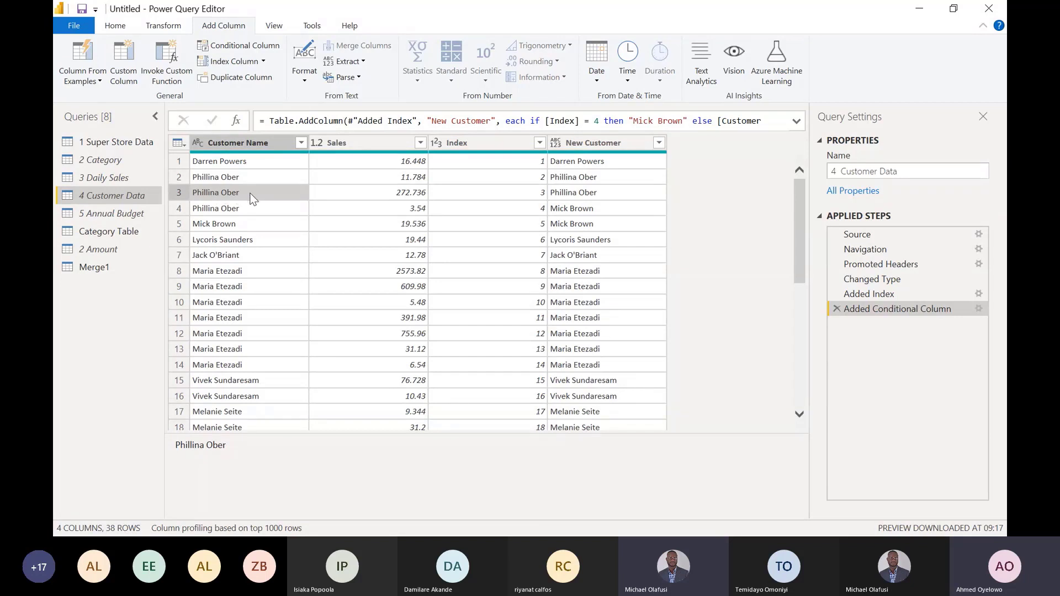
left_click(207, 210)
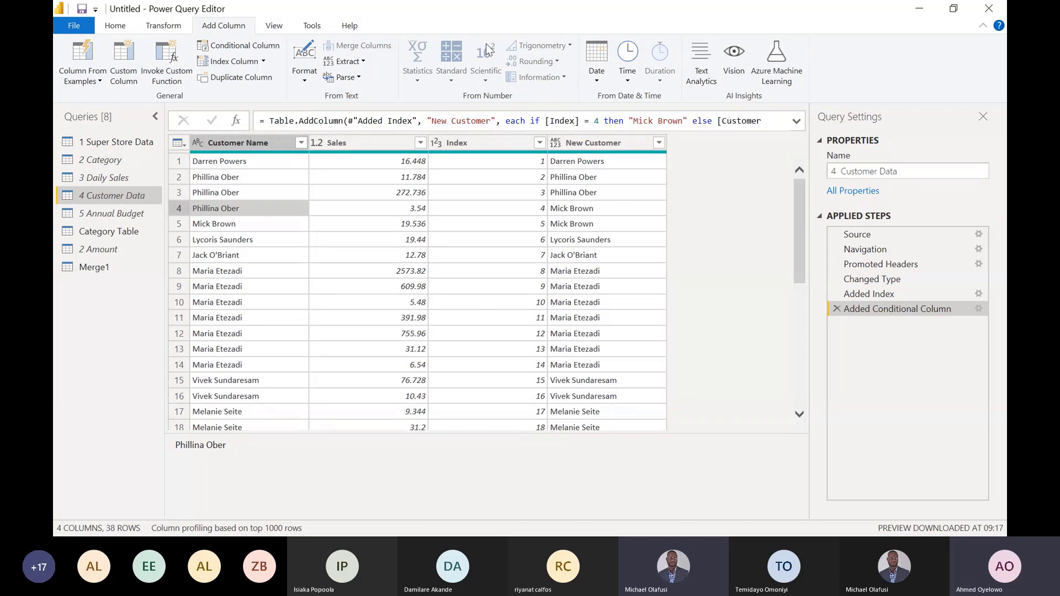
- Change the New Customer column's data type to Text and remove the Index column from 4 Customer Data
left_click(605, 141)
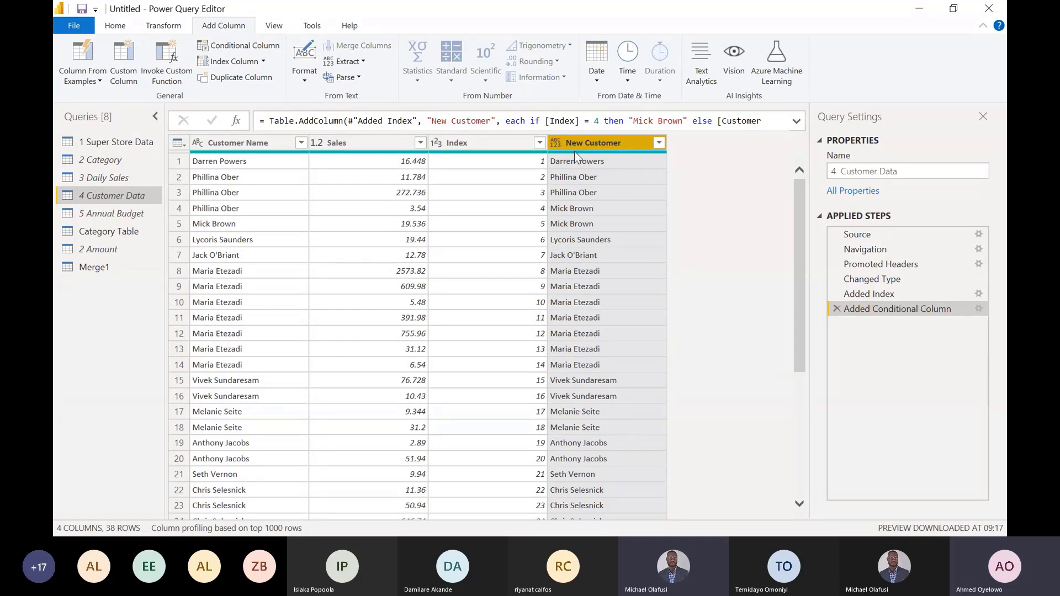
left_click(554, 146)
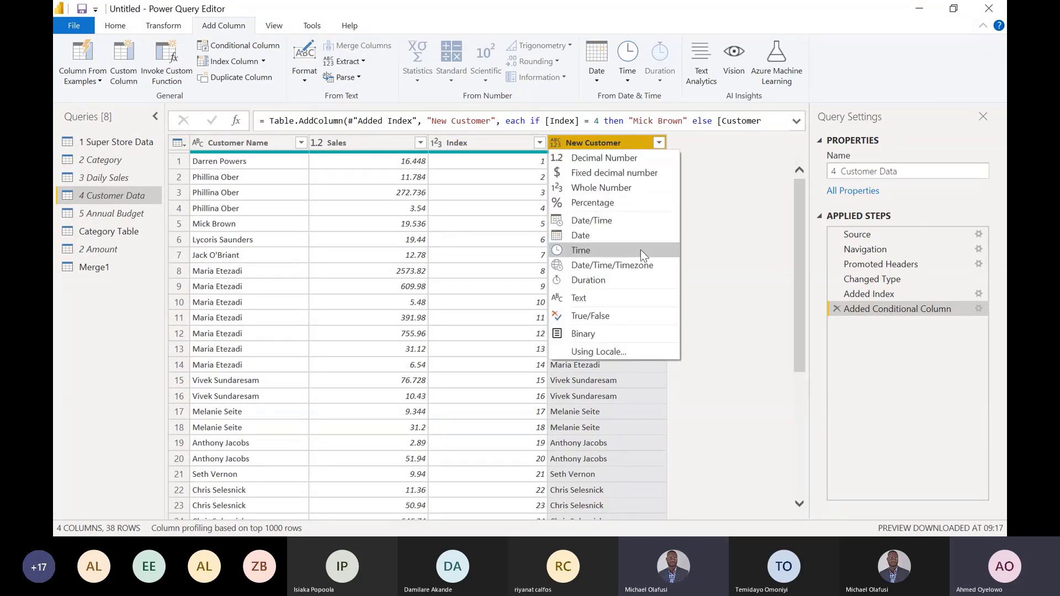
left_click(584, 299)
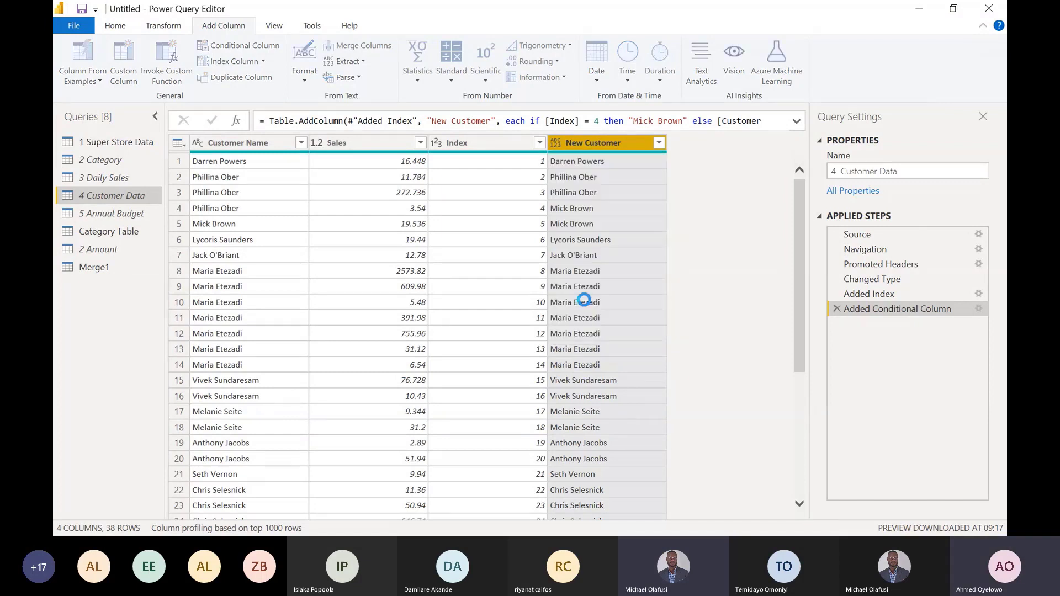
left_click(476, 149)
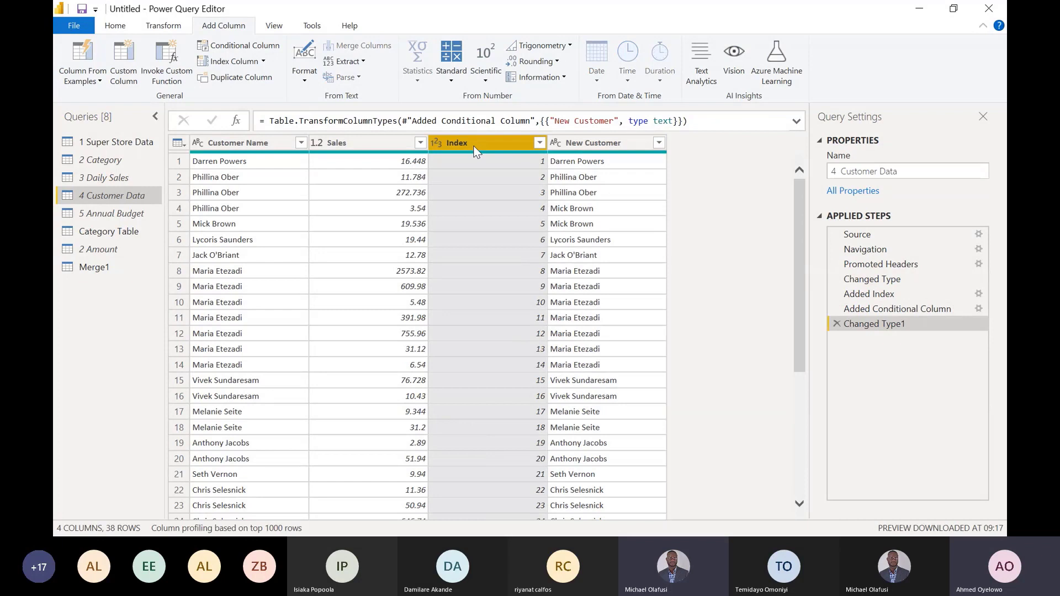
key("Delete")
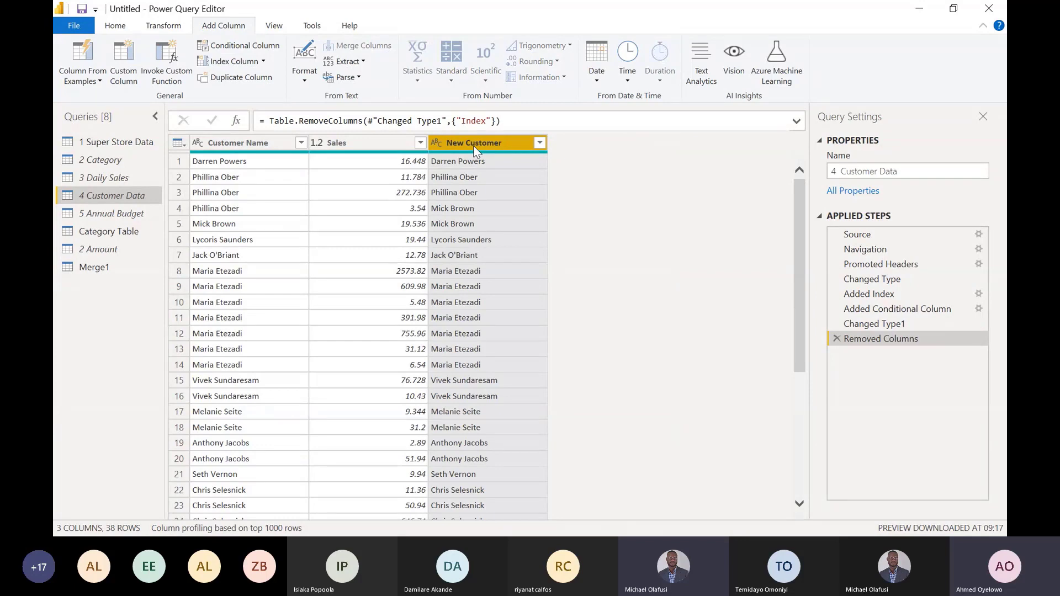
- Review 1 Super Store Data and 2 Category, and examine how Index and Index.1 line up with Sales in the early steps of 3 Daily Sales
left_click(138, 143)
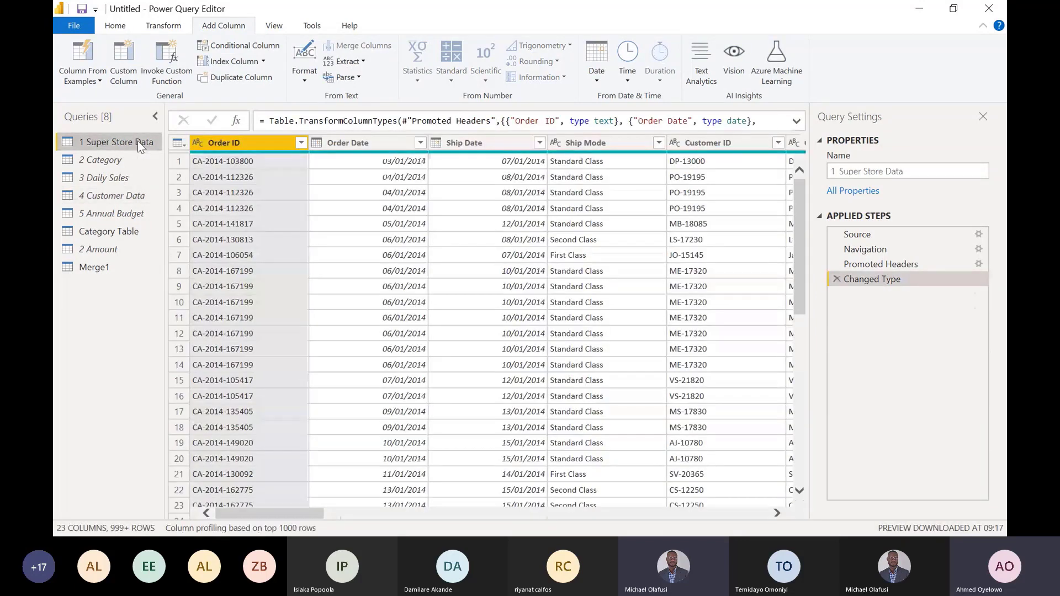
left_click(120, 159)
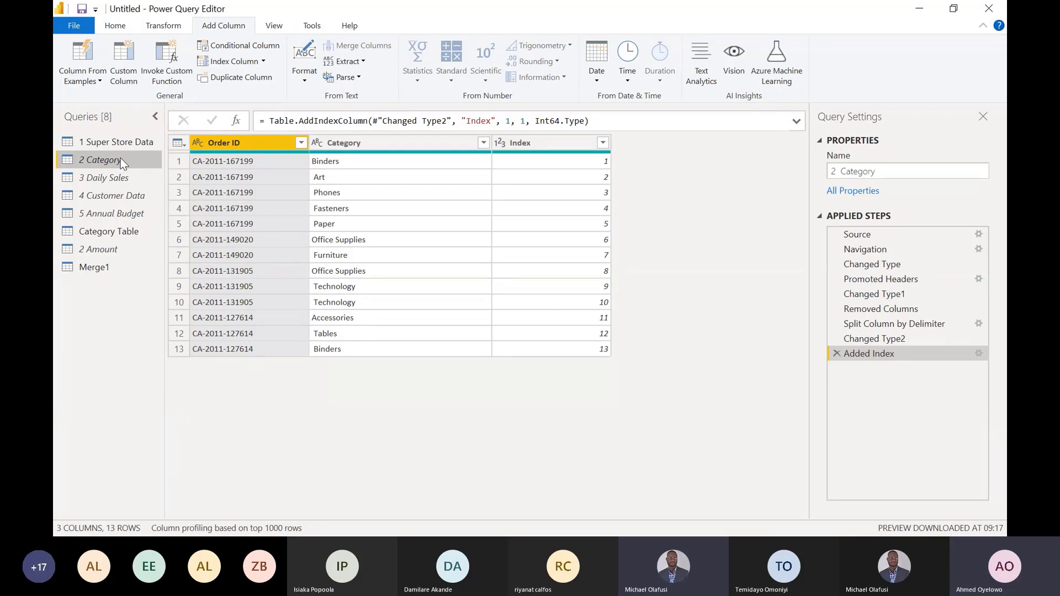
left_click(116, 179)
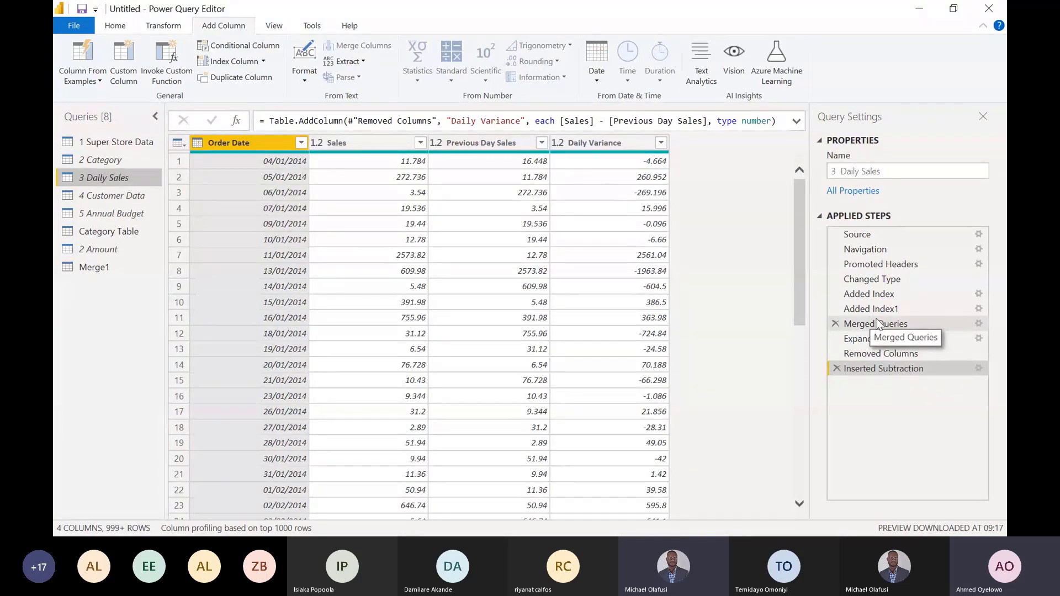
left_click(865, 300)
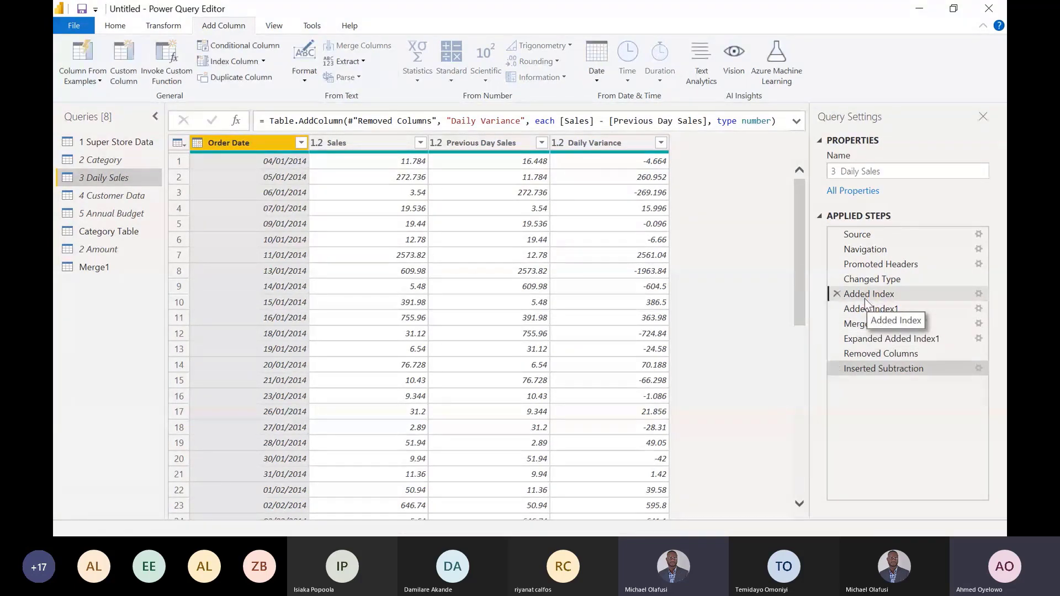
left_click(871, 309)
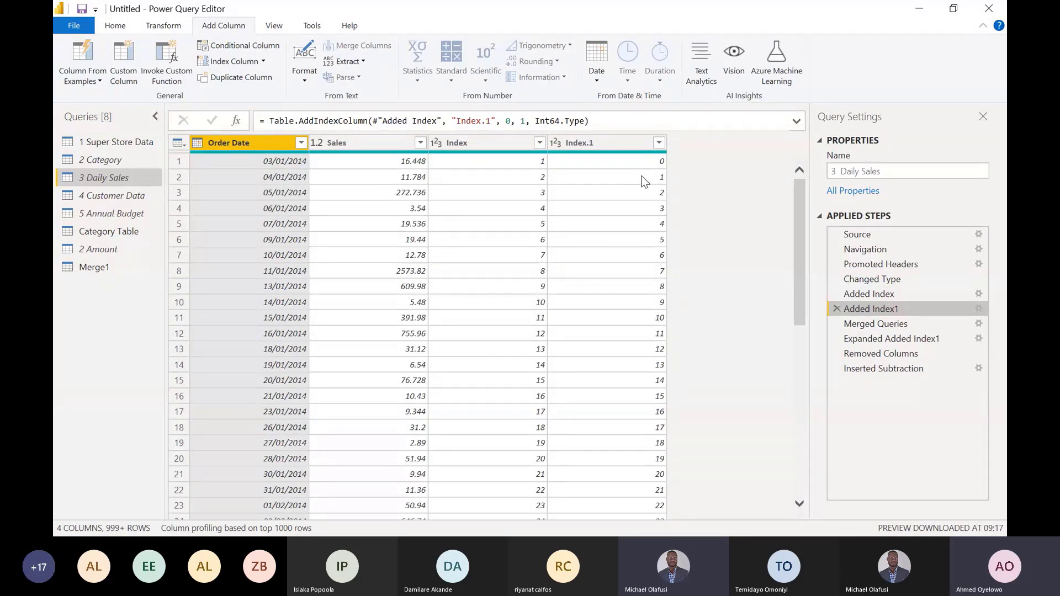
left_click(610, 181)
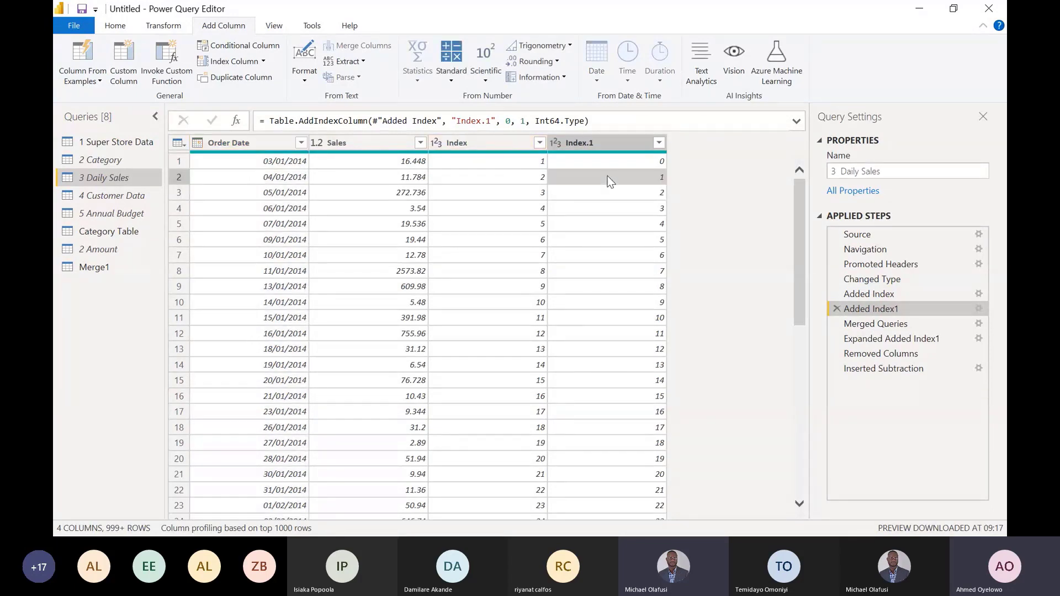
left_click(506, 158)
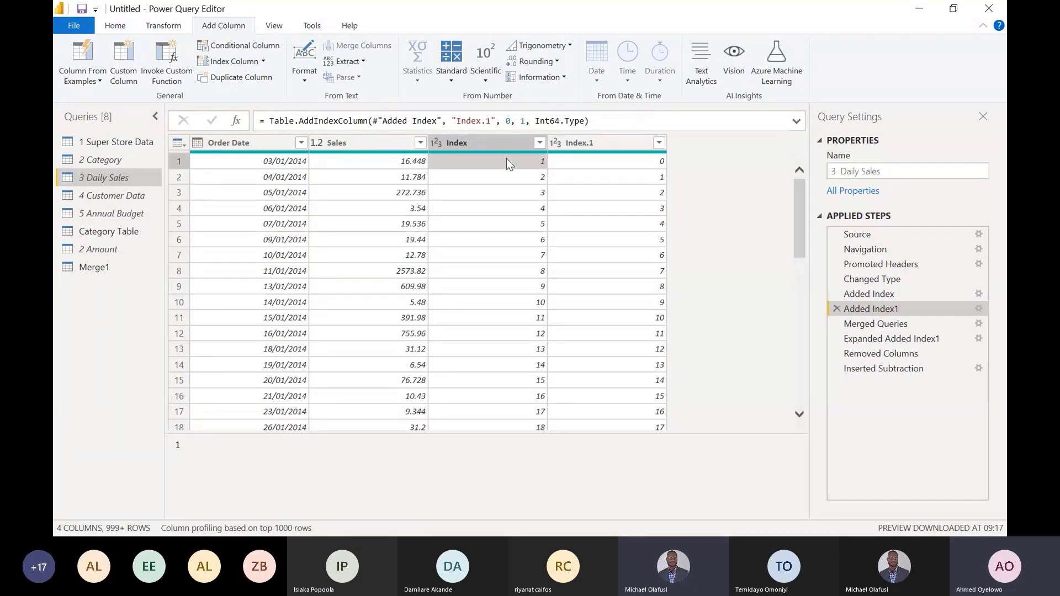
left_click(412, 166)
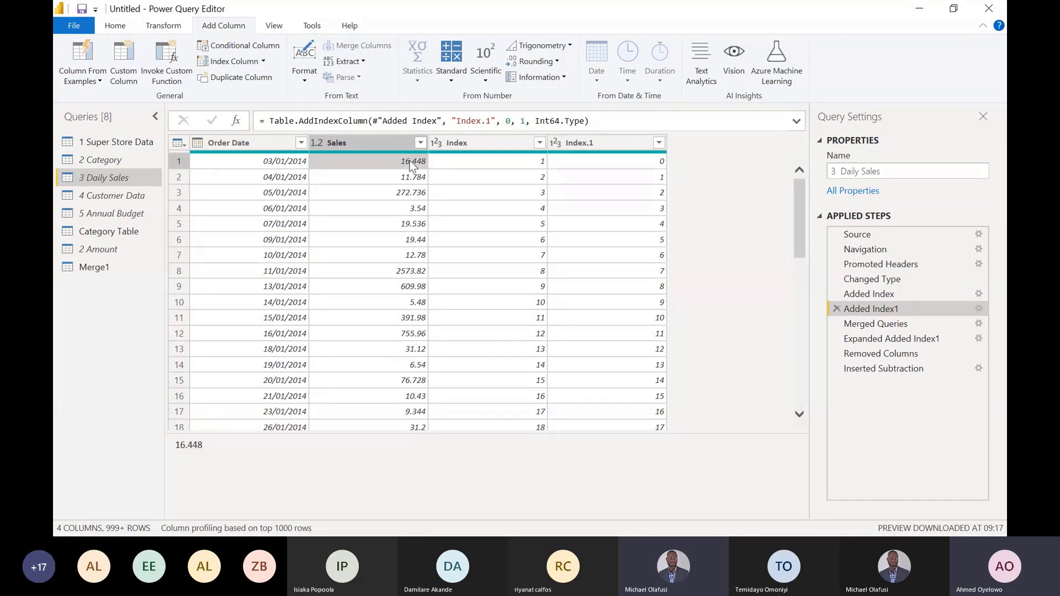
left_click(659, 193)
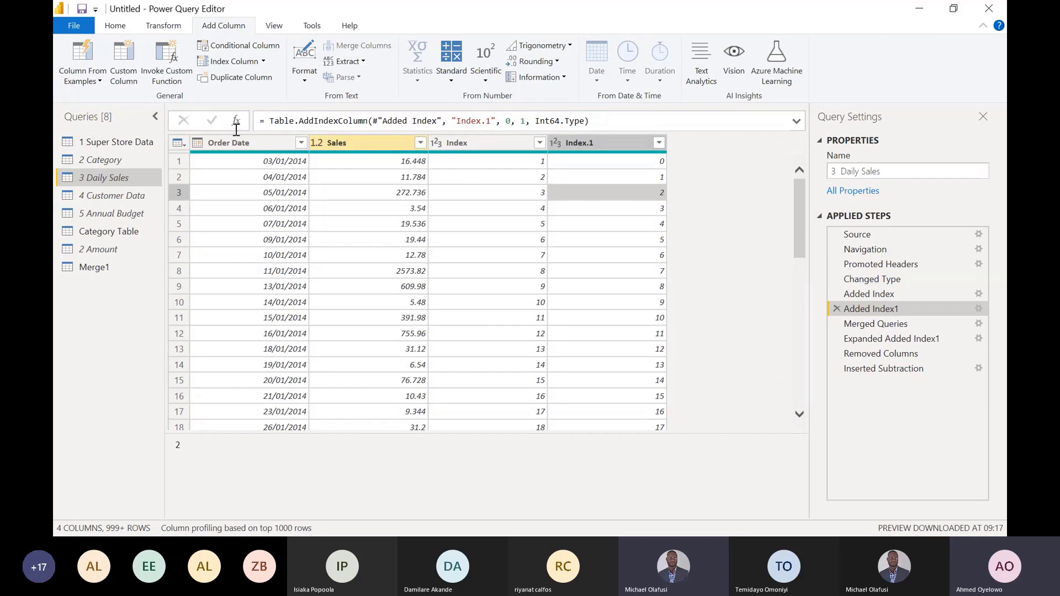
- In 4 Customer Data, delete the Removed Columns, Changed Type1 and Added Conditional Column steps, and check the customer names in rows 4, 9 and 13
left_click(109, 195)
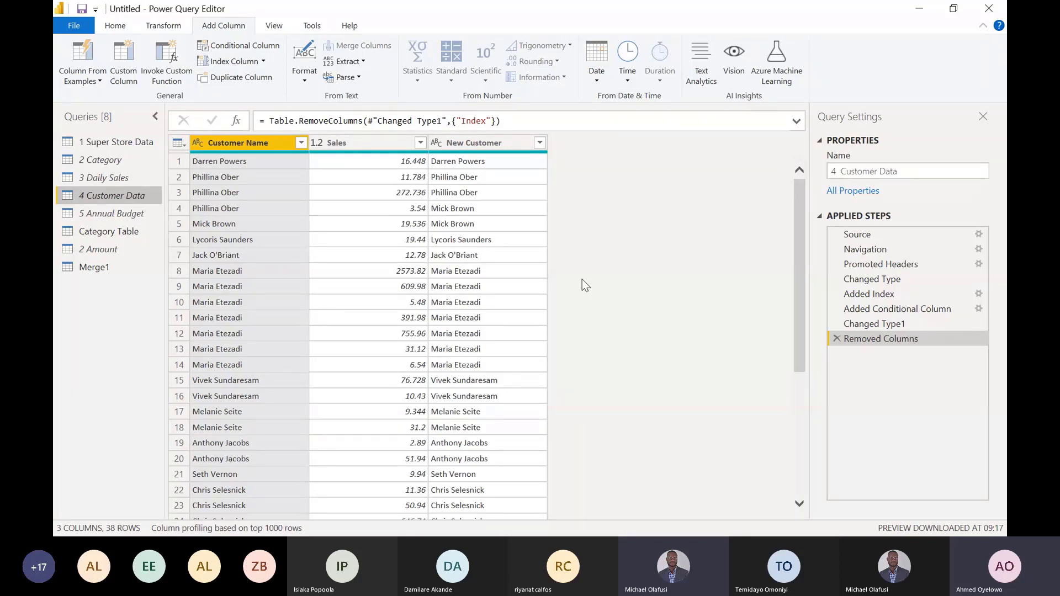
left_click(836, 341)
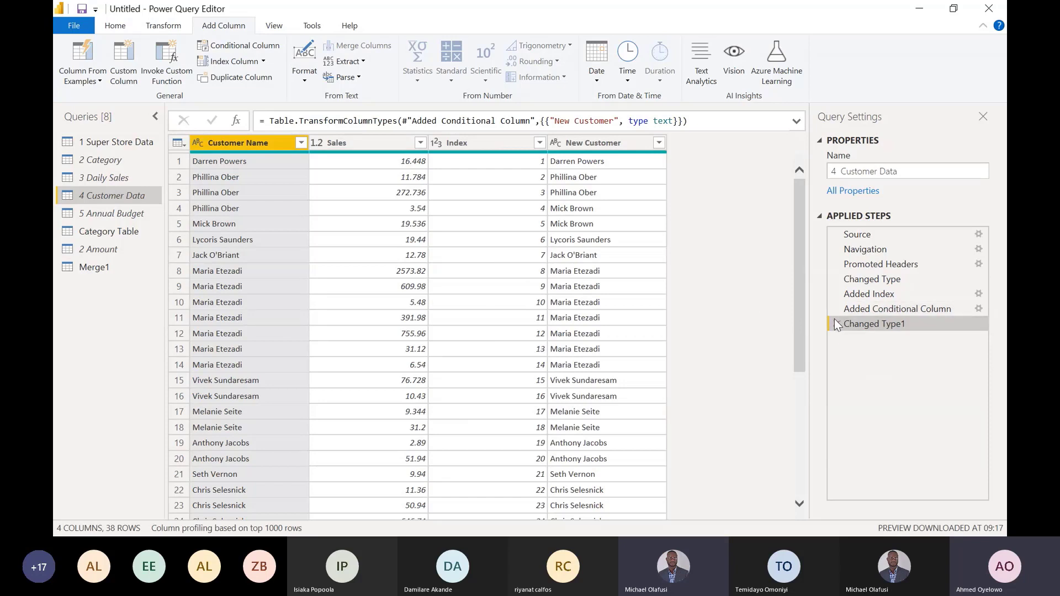
left_click(836, 324)
left_click(837, 309)
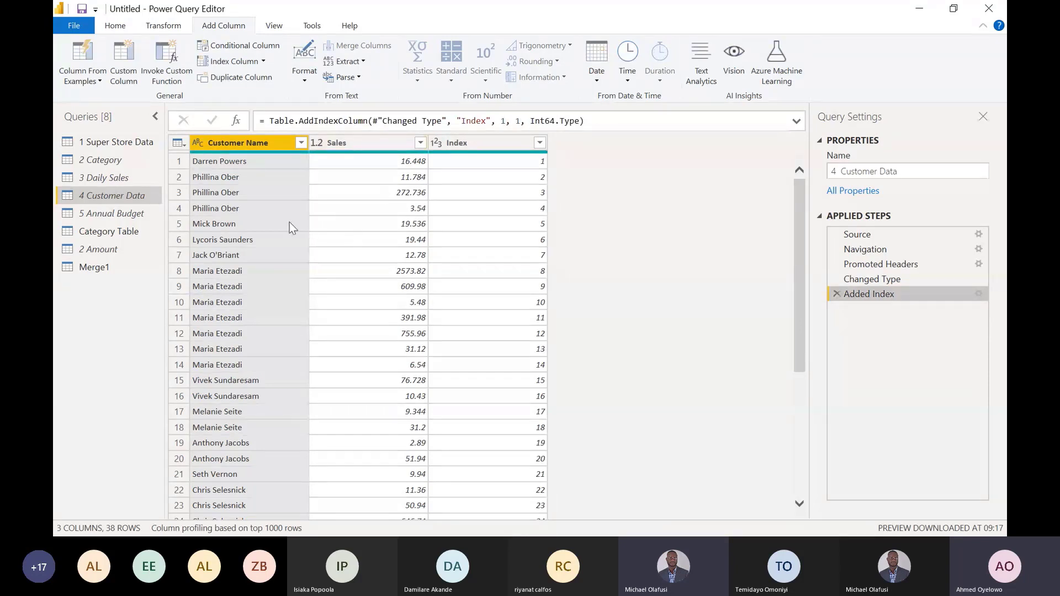
left_click(268, 211)
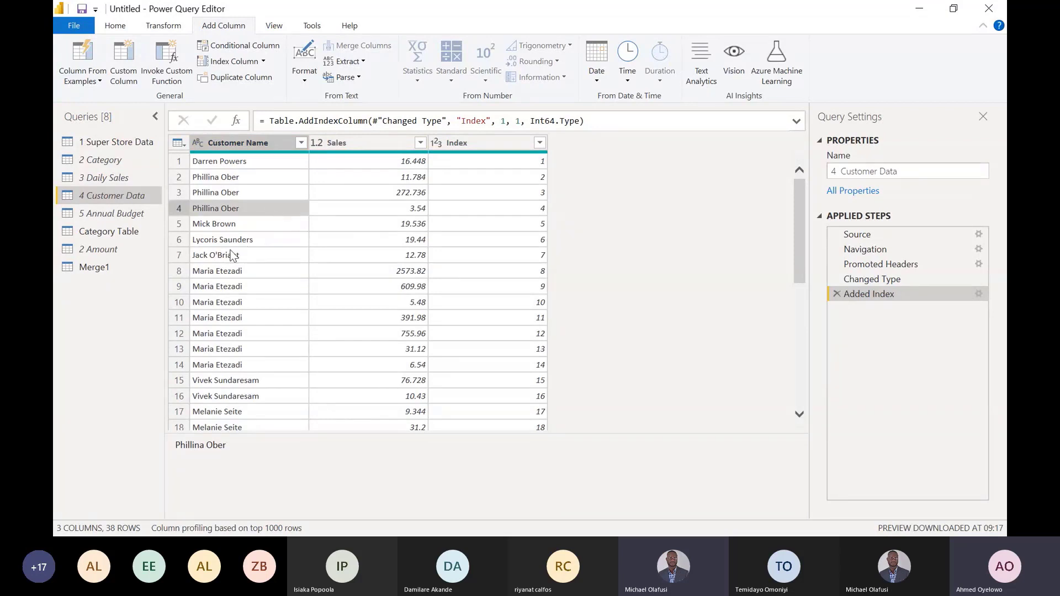
left_click(234, 291)
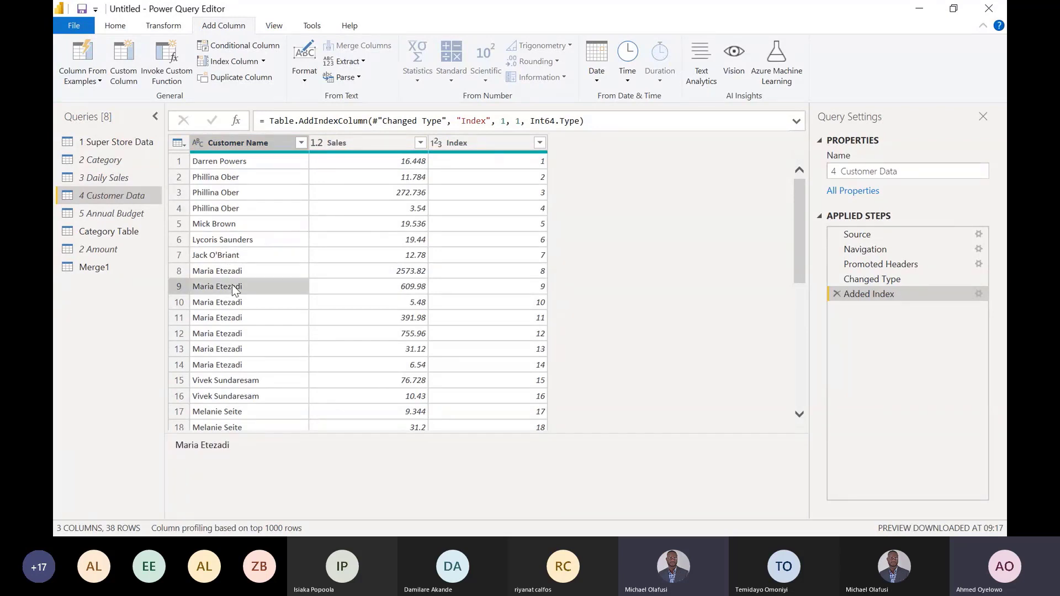
left_click(215, 349)
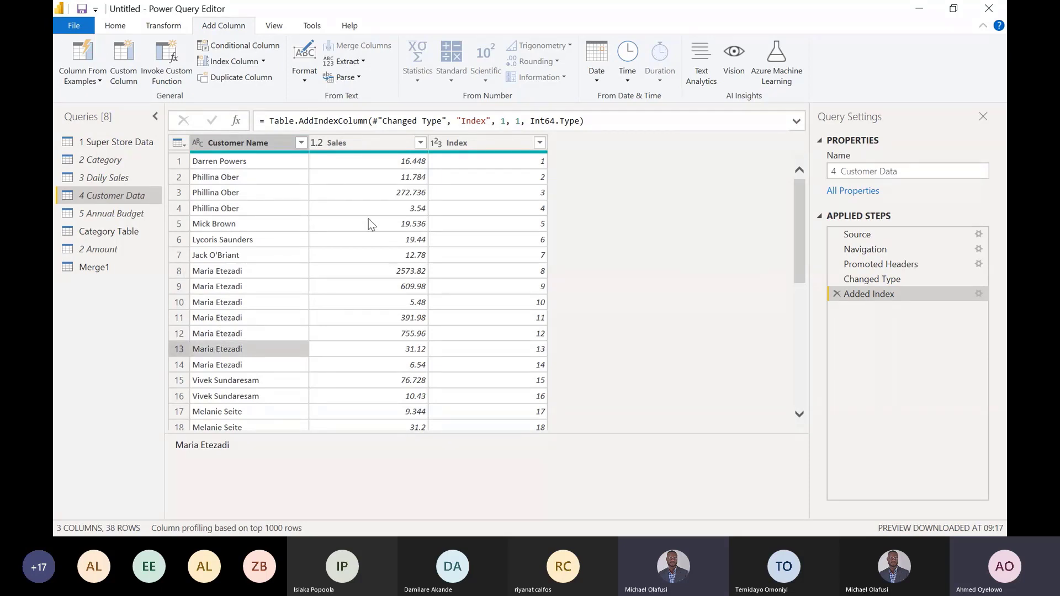
- Begin a conditional column in 4 Customer Data whose If clause outputs the replacement customer name when Index equals 4
left_click(246, 46)
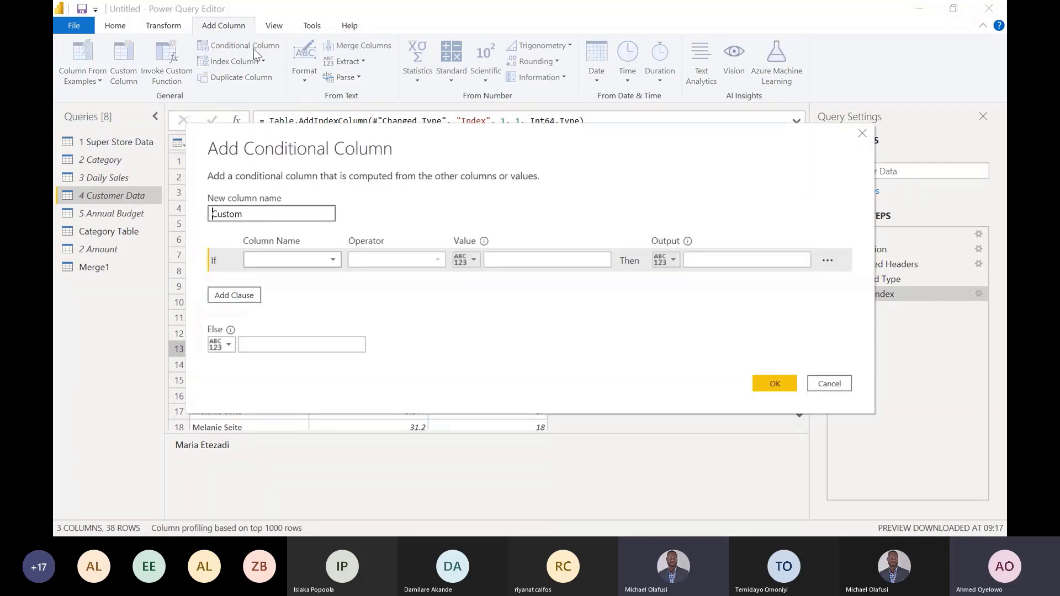
left_click(332, 260)
left_click(292, 306)
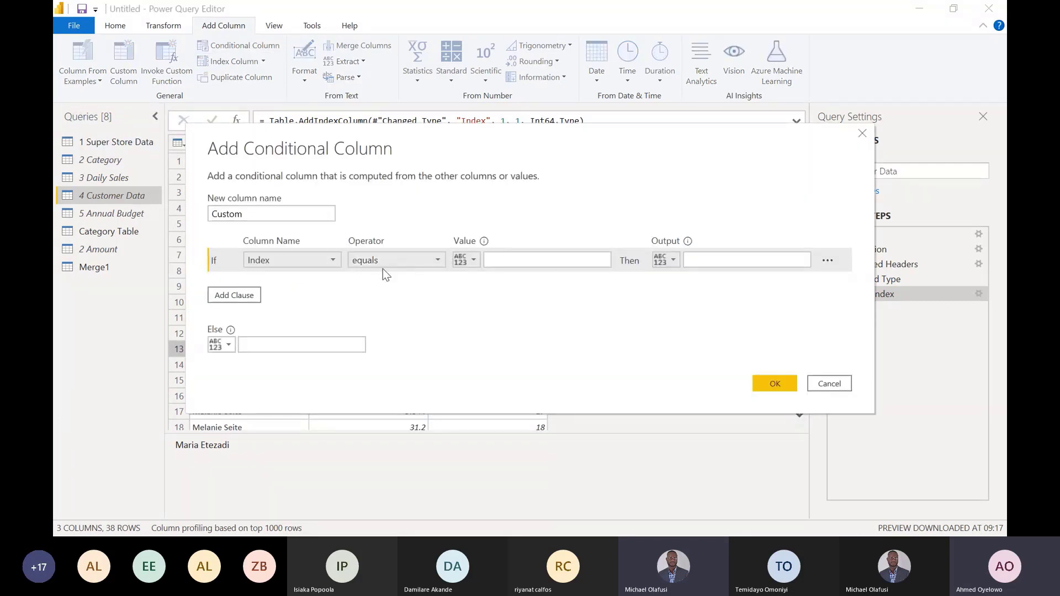
left_click(505, 255)
type("4")
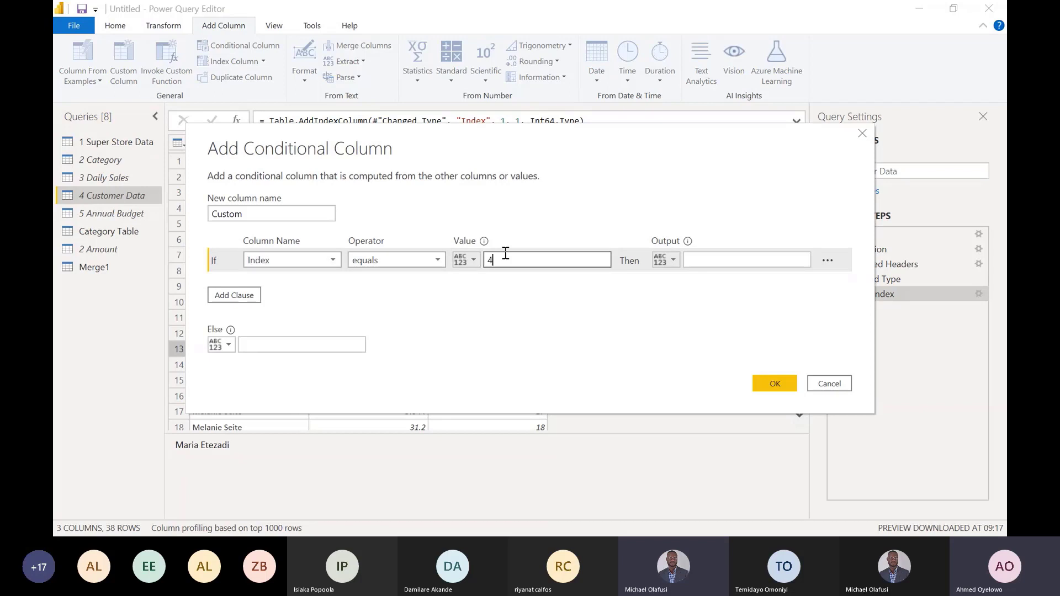
left_click(697, 260)
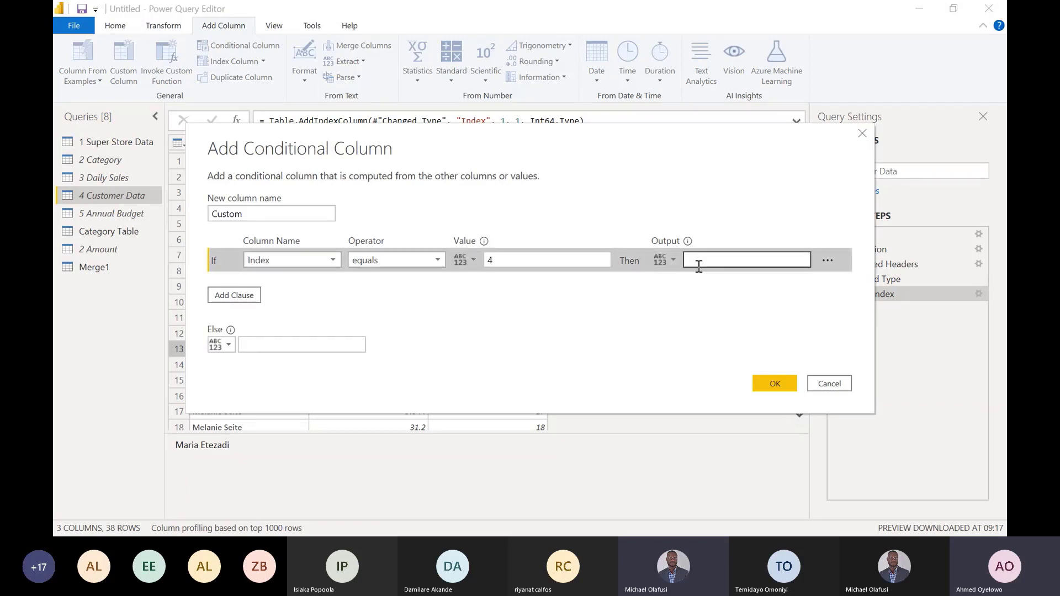
type("Mick ")
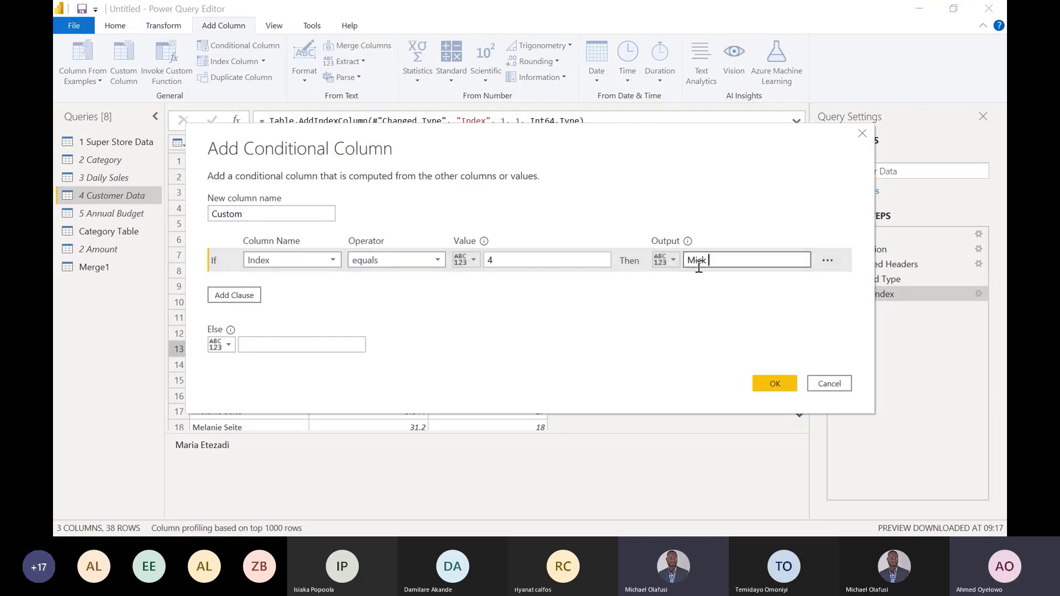
type("Brown")
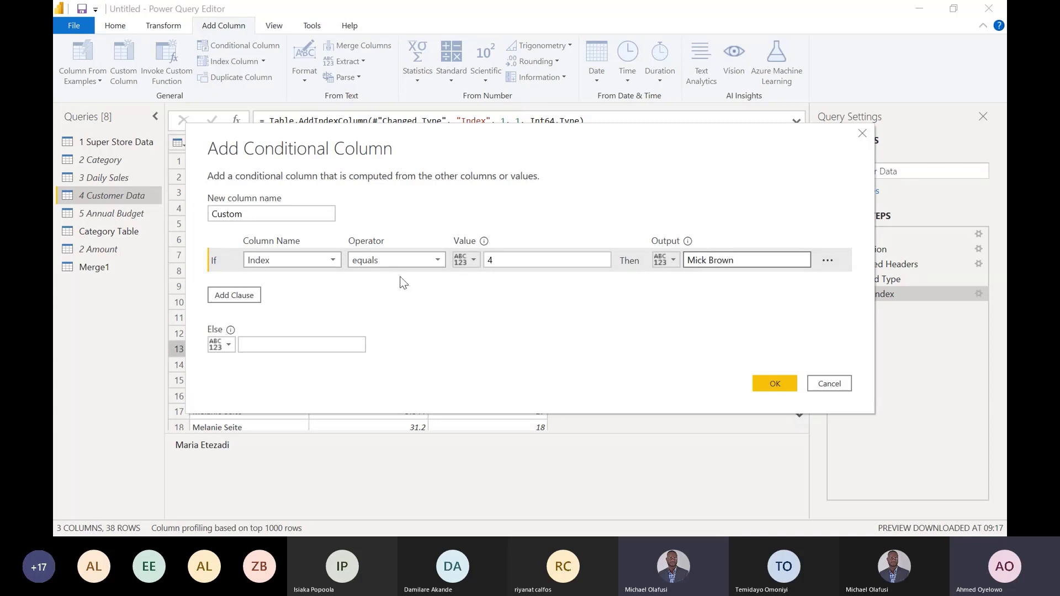
- Add an Else If clause that outputs the same replacement customer name when Index equals 8
left_click(243, 295)
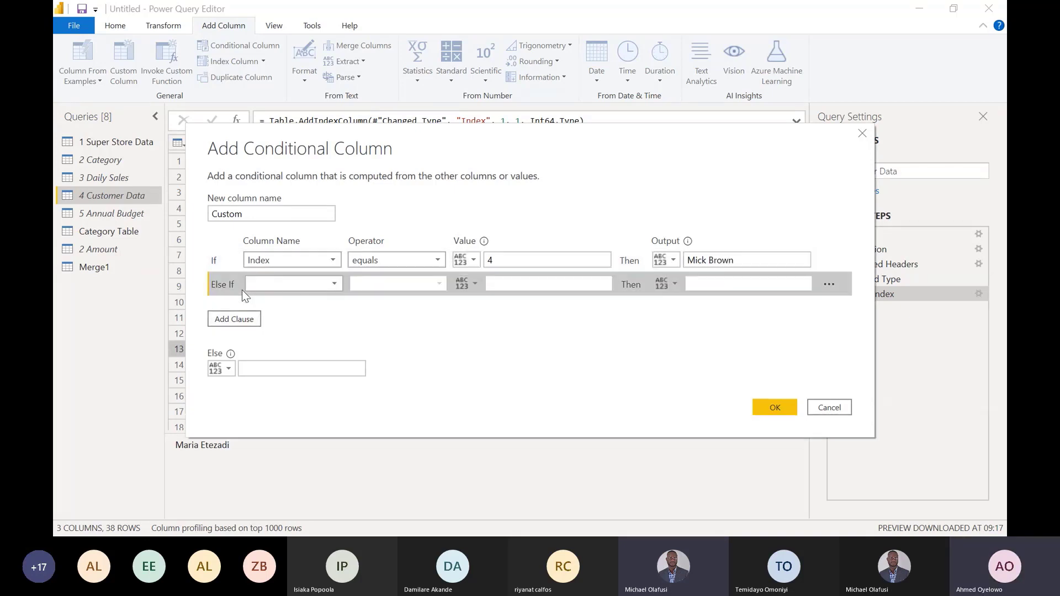
left_click(286, 285)
left_click(290, 325)
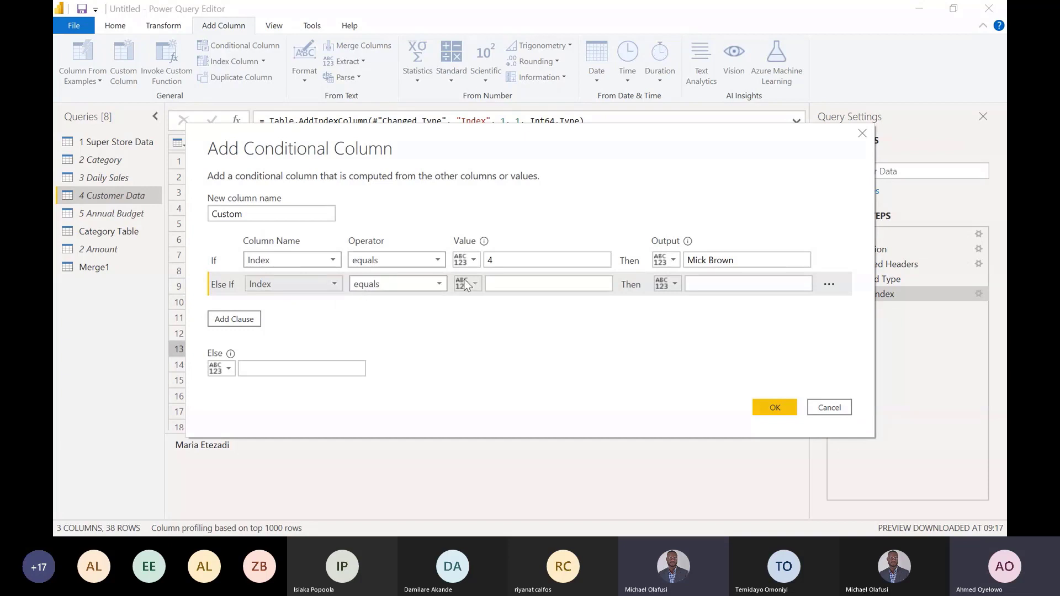
left_click(500, 284)
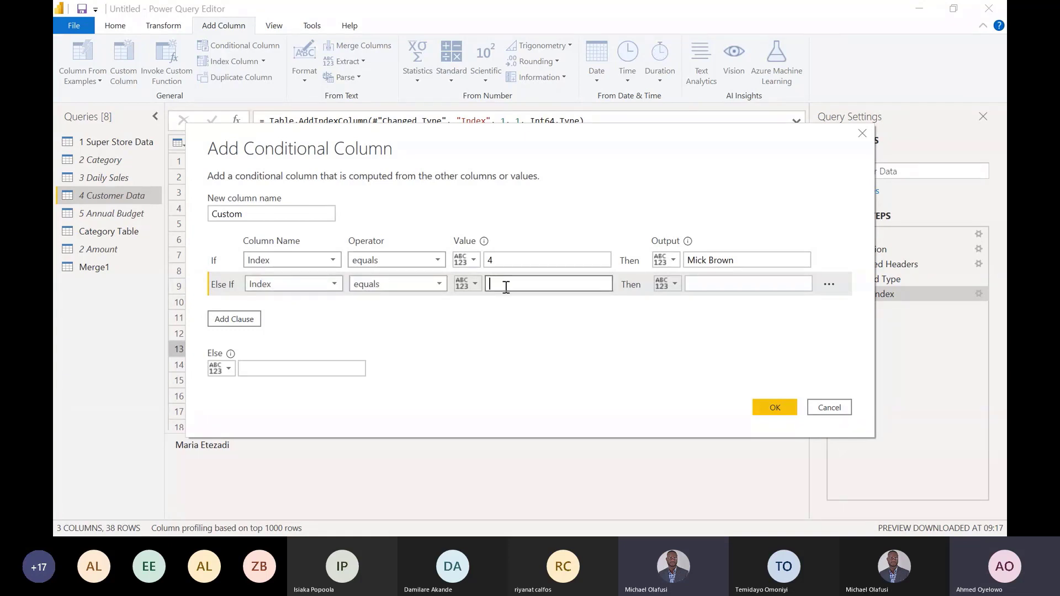
type("8")
left_click(701, 286)
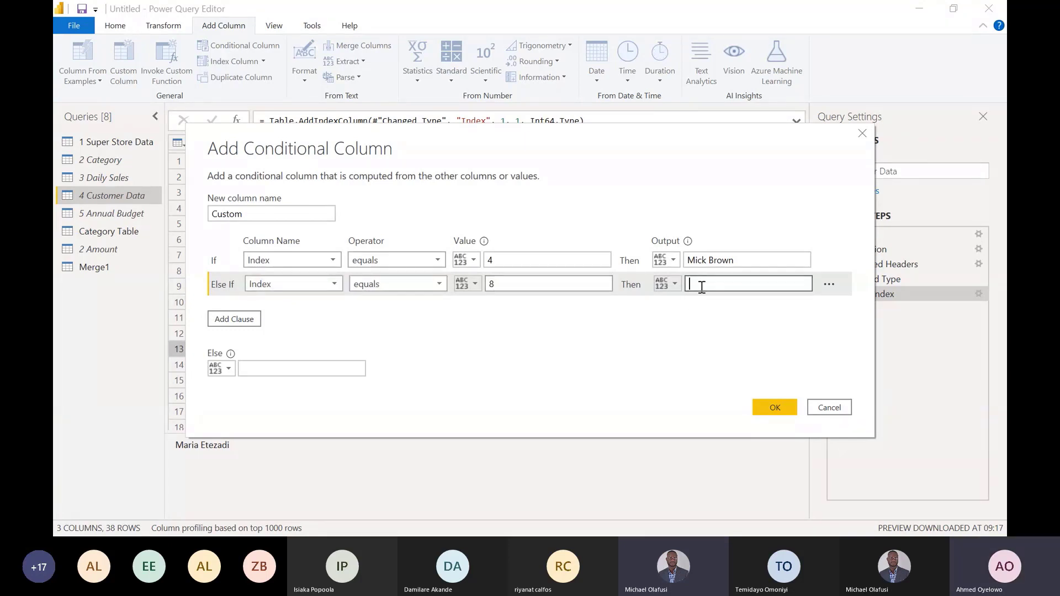
type("Mick Brown")
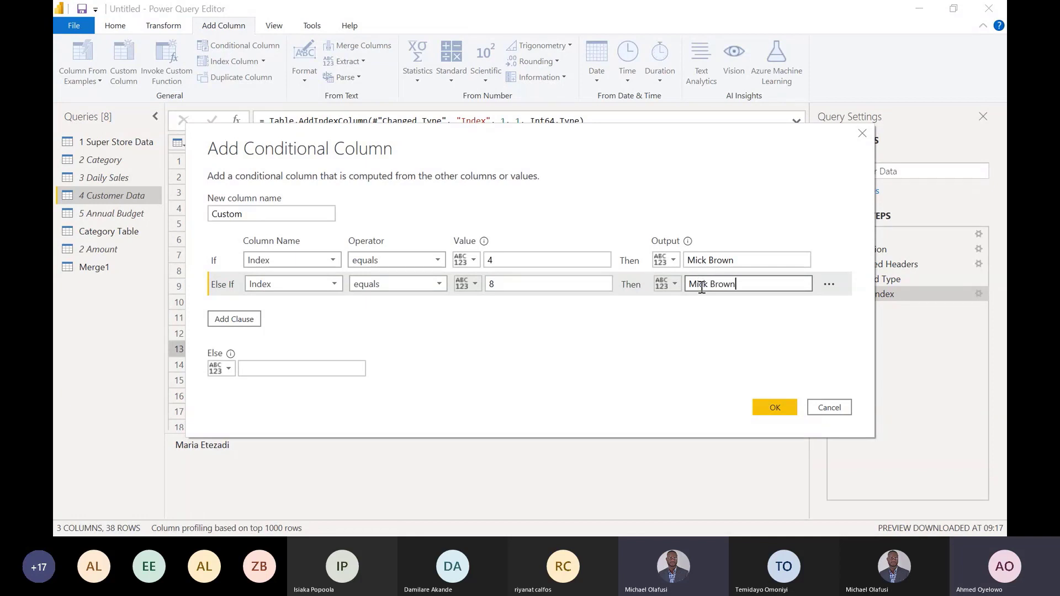
- Add another Else If clause that outputs the replacement customer name when Index equals 13
left_click(246, 320)
left_click(329, 306)
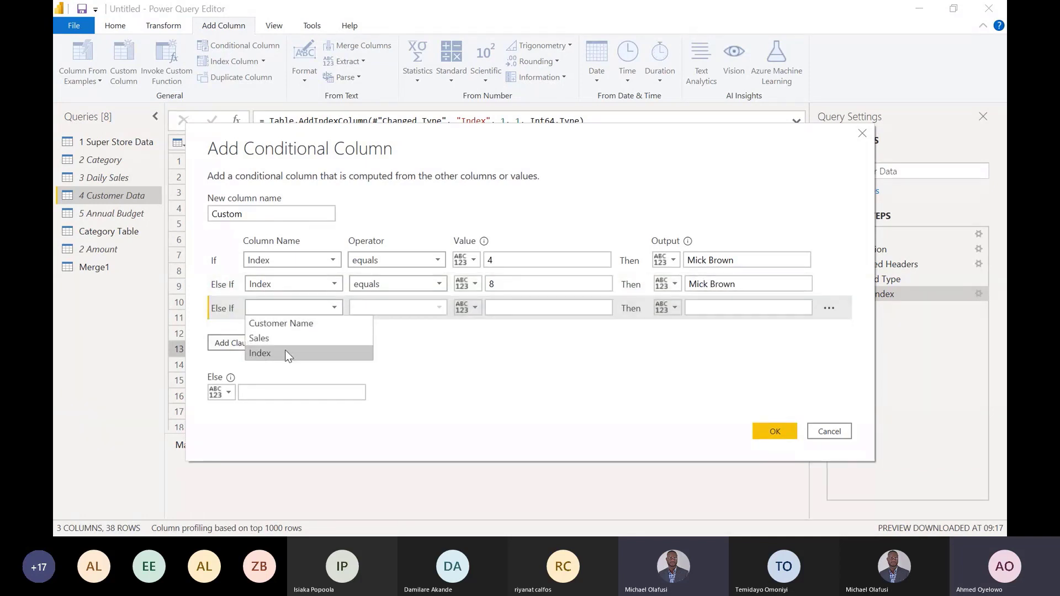
left_click(284, 349)
left_click(523, 311)
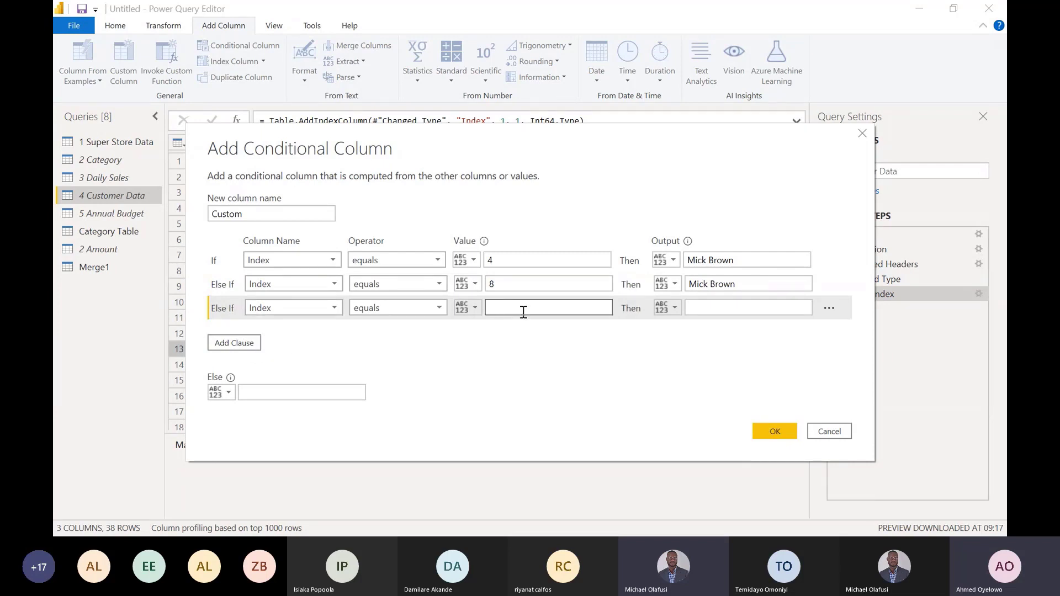
type("13")
left_click(692, 308)
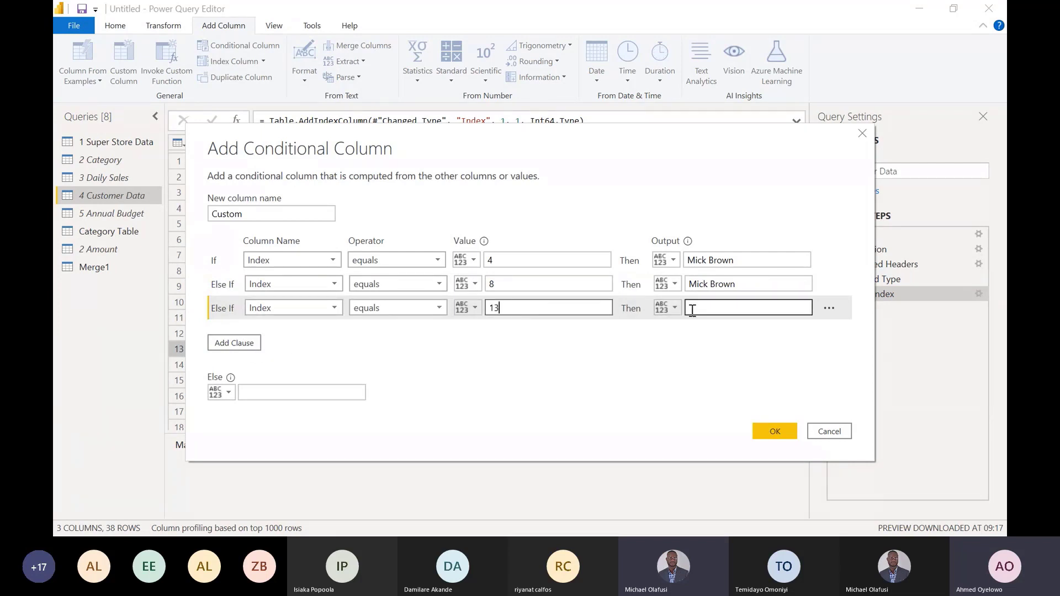
type("mick Brown")
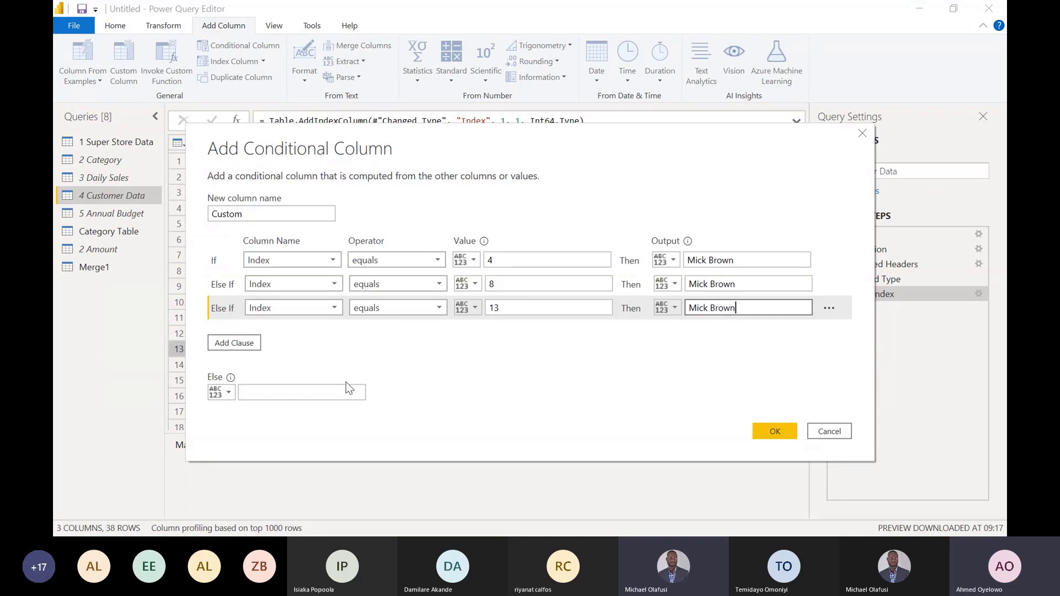
- Set the Else output to the Customer Name column and create the conditional column with the name Custom
left_click(248, 392)
left_click(228, 392)
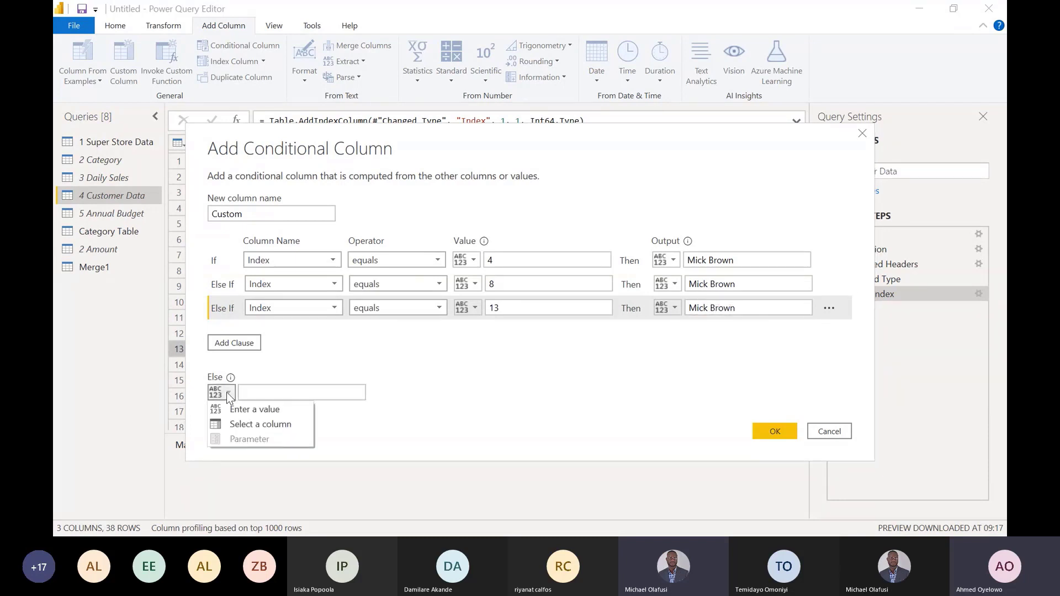
left_click(238, 426)
left_click(350, 399)
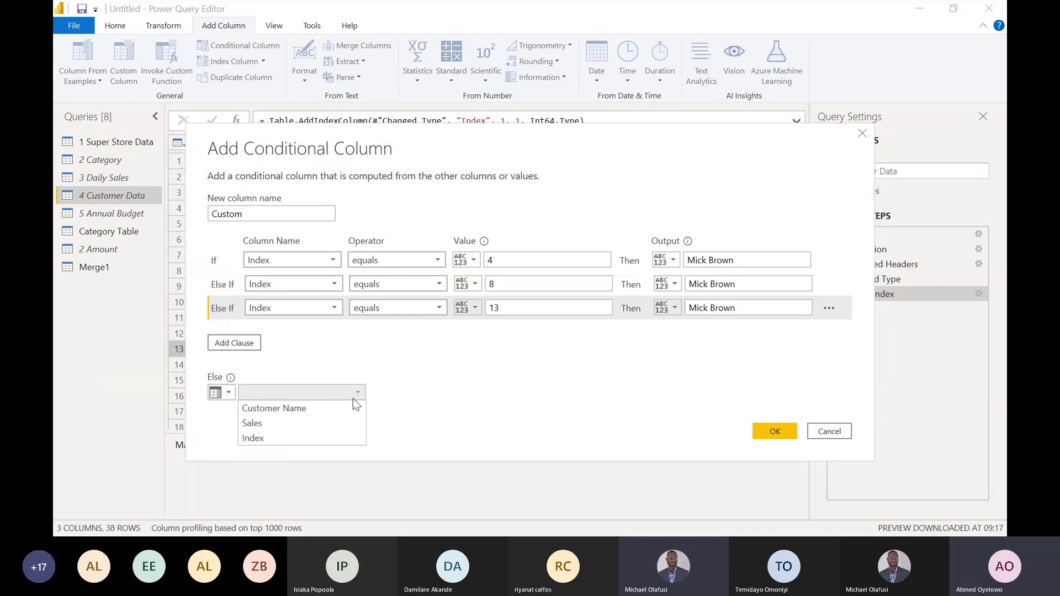
left_click(316, 409)
left_click_drag(502, 141, 637, 115)
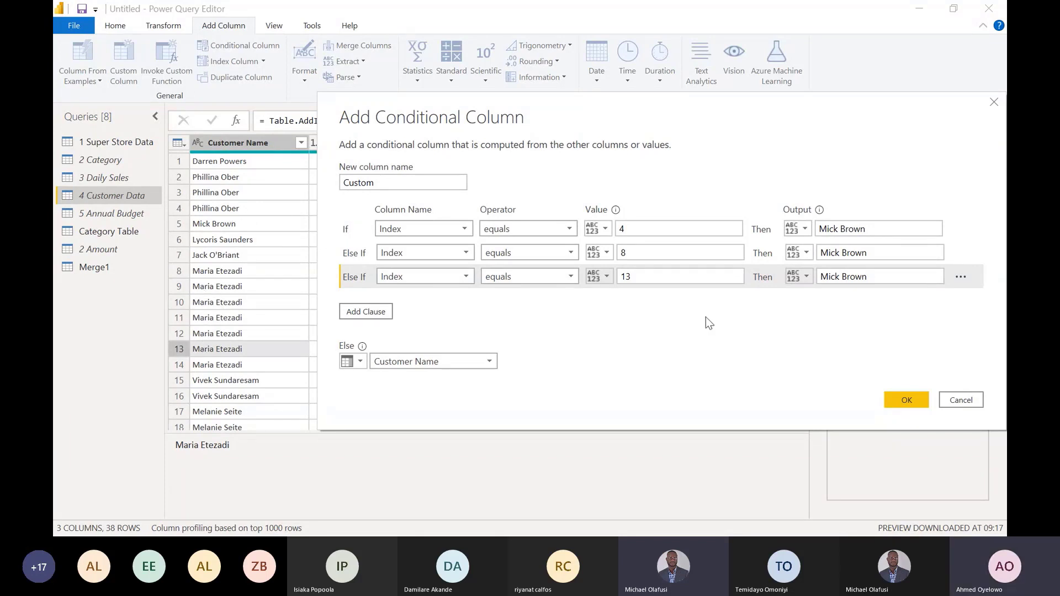
left_click(901, 399)
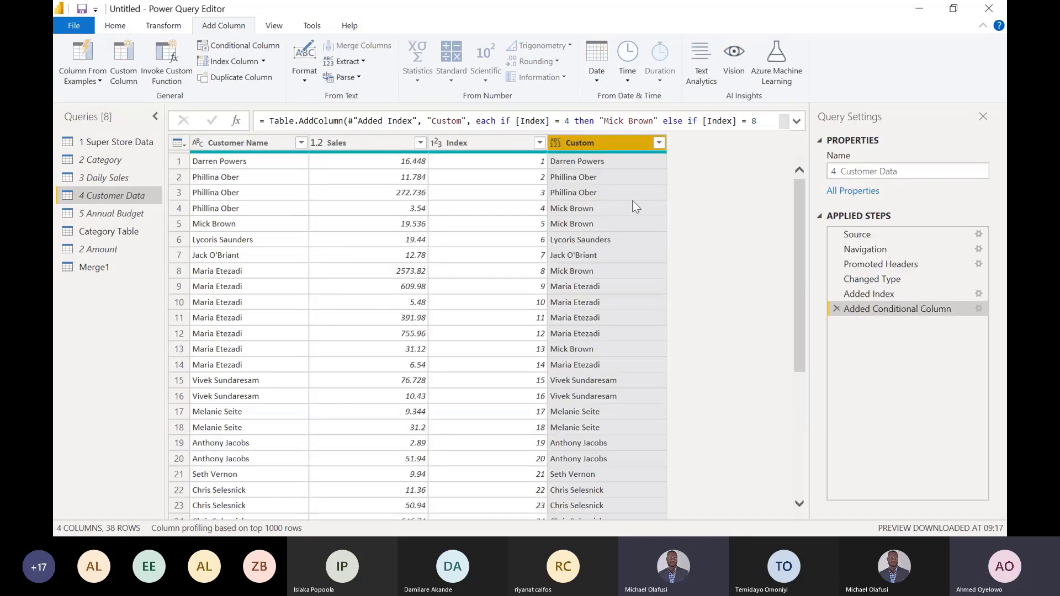
- Compare the Custom and Customer Name values in rows 4, 8 and 13, and change the Custom column's data type to Date
left_click(592, 205)
left_click(213, 266)
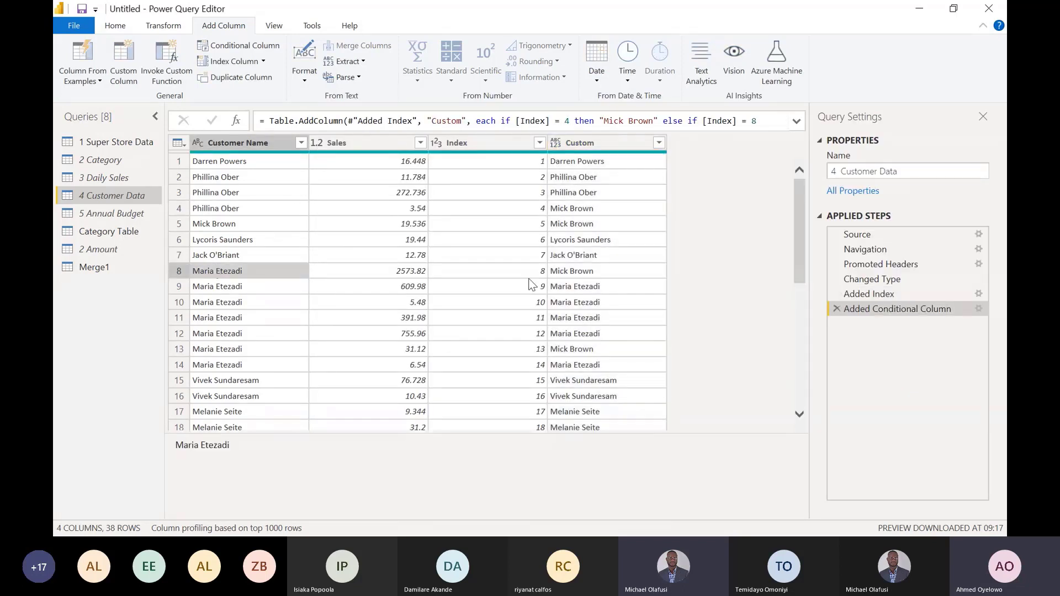
left_click(566, 271)
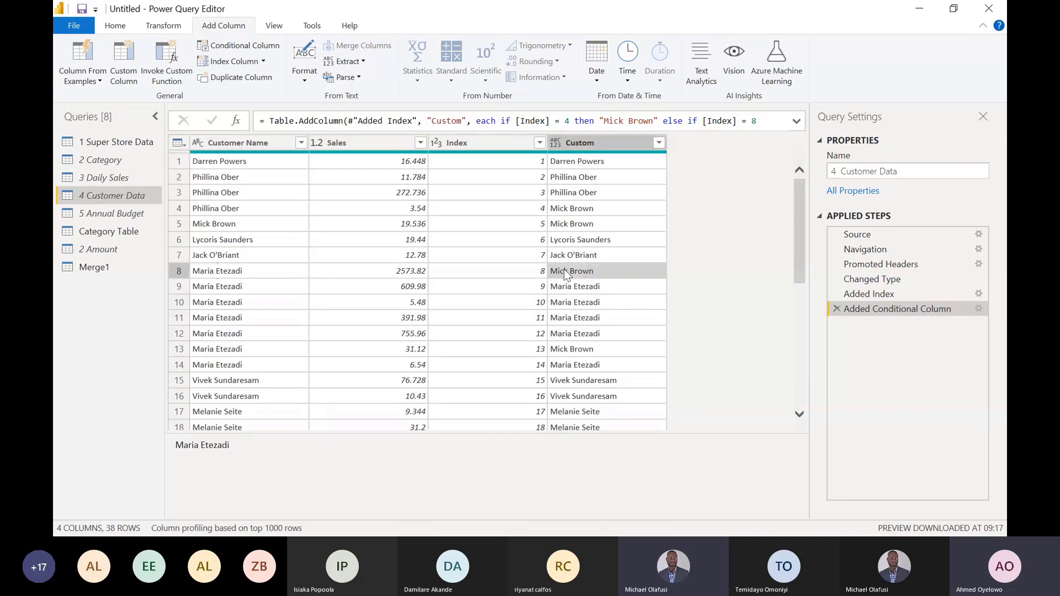
left_click(221, 351)
left_click(586, 352)
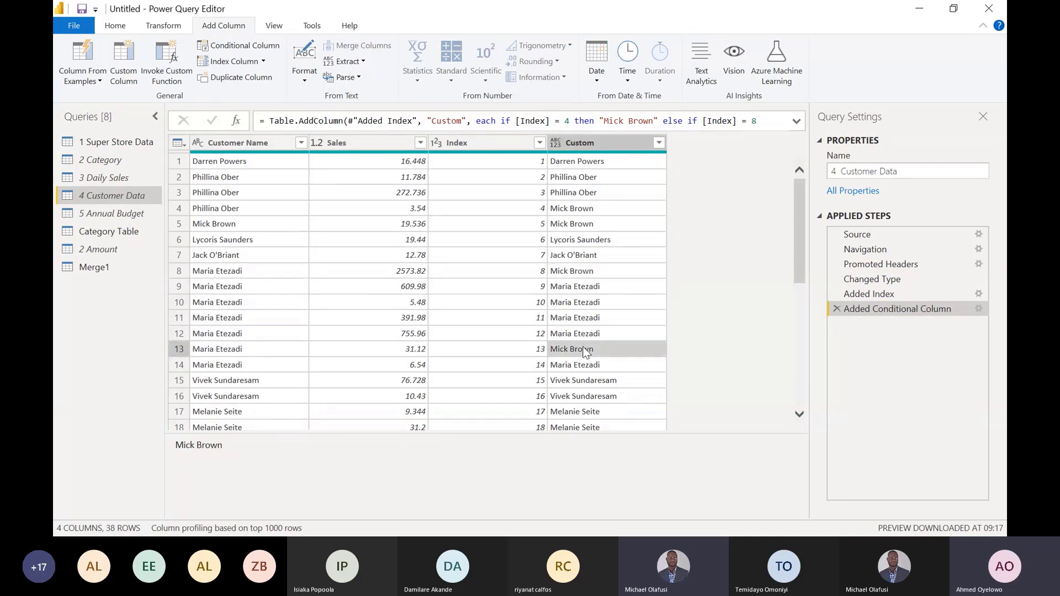
left_click(555, 142)
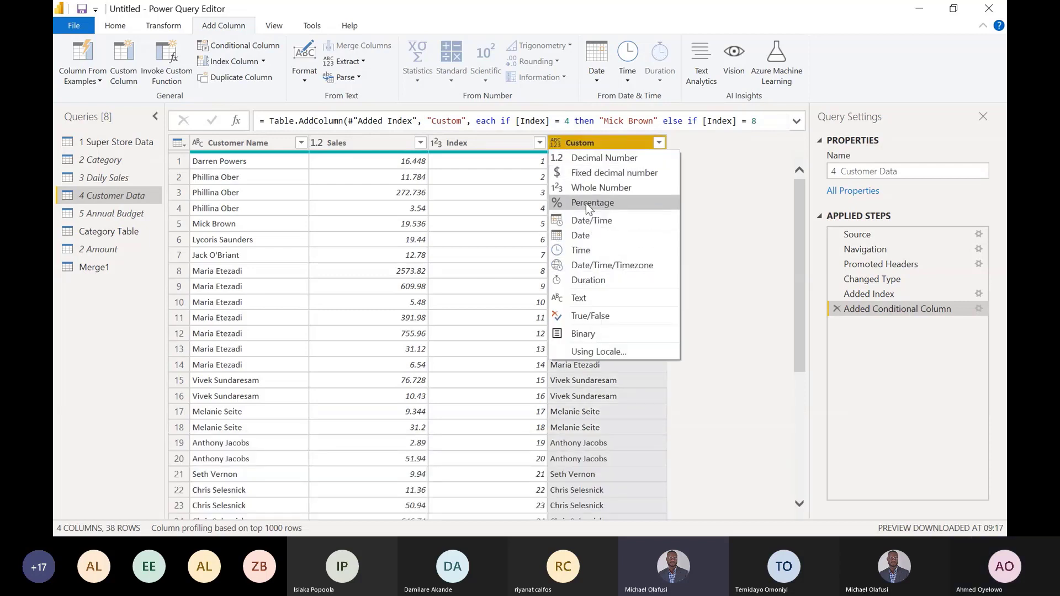
left_click(585, 236)
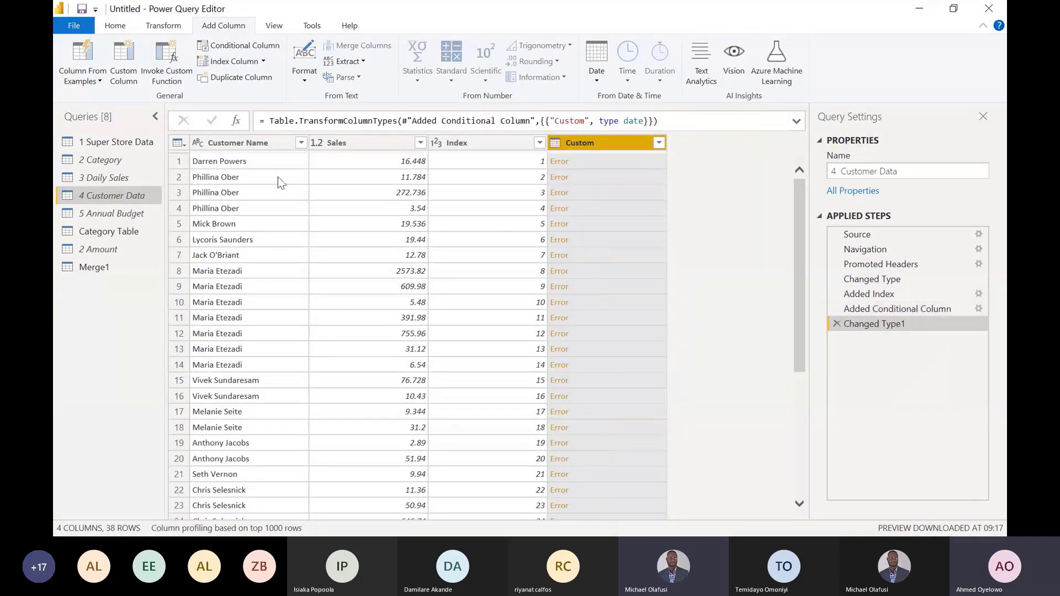
- Open the 5 Annual Budget query and examine its Rep and Budget columns, including the first row's entries
left_click(118, 215)
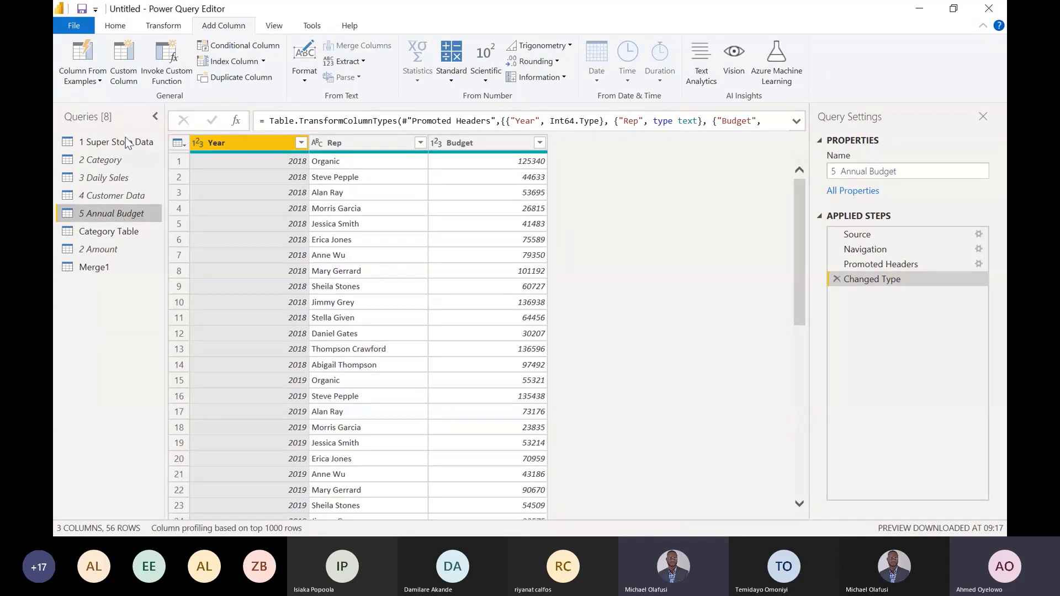
left_click(380, 143)
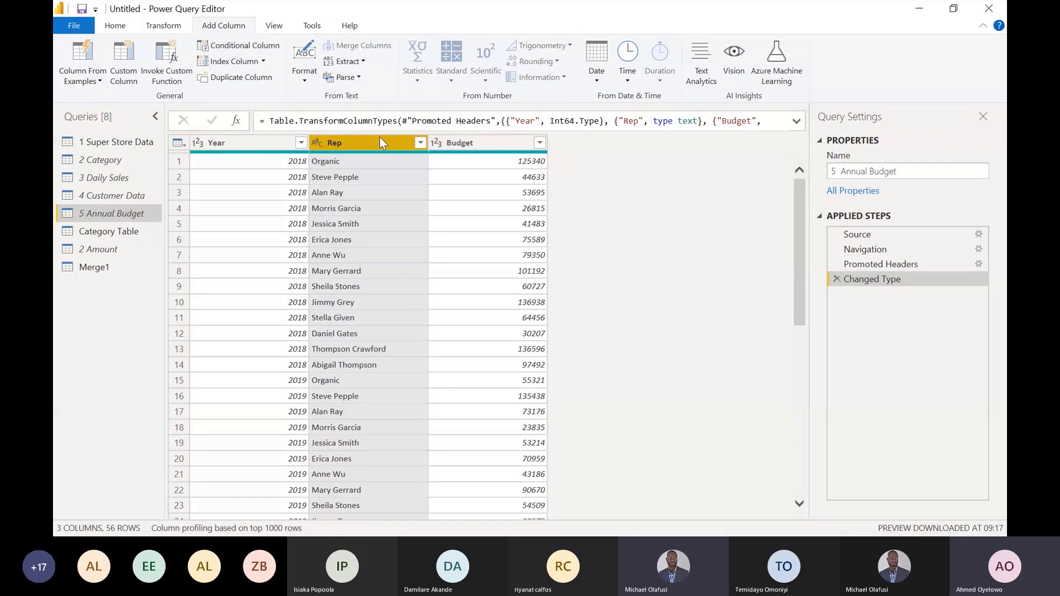
left_click(357, 160)
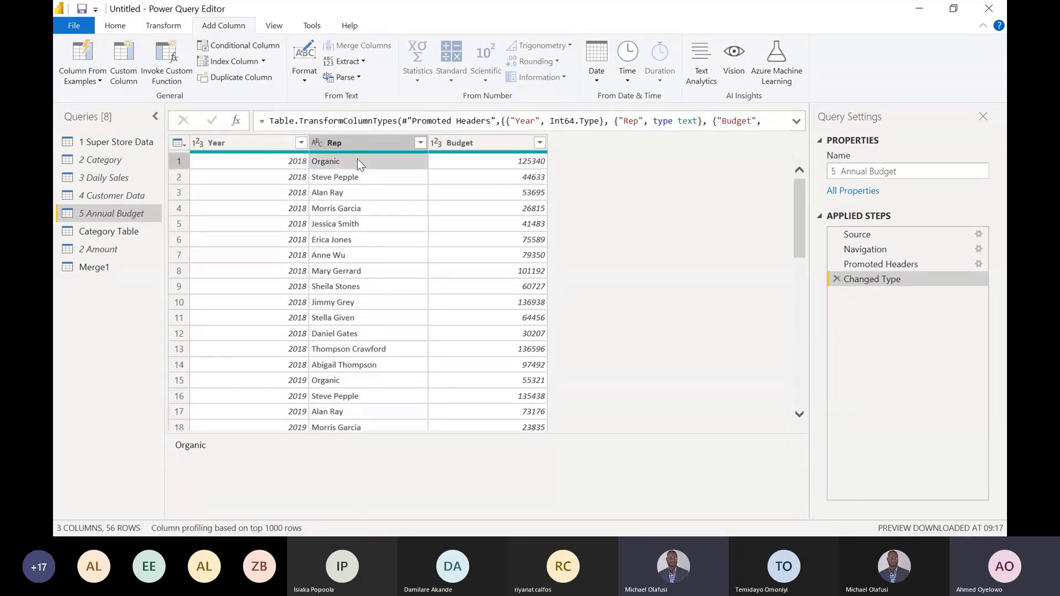
left_click(518, 164)
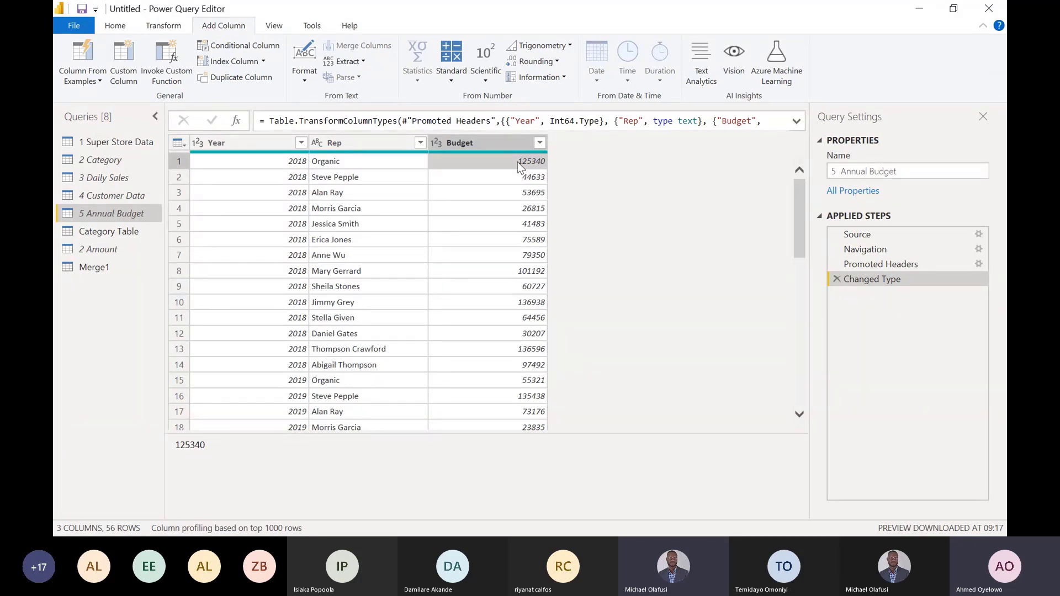
- Divide the values in the Budget column of 5 Annual Budget by 12 in place
left_click(498, 144)
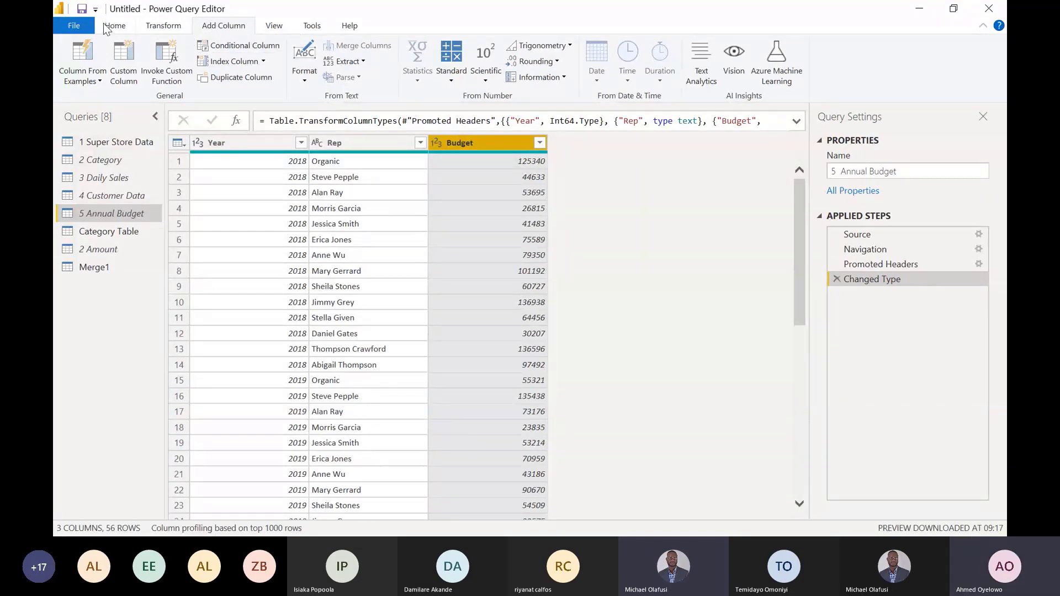
left_click(163, 29)
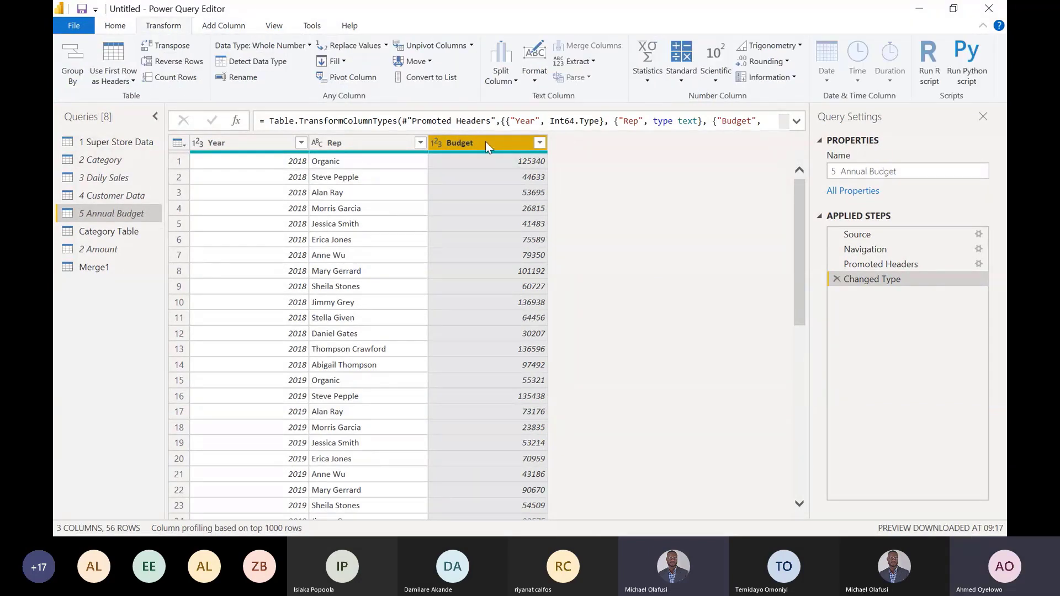
left_click(681, 78)
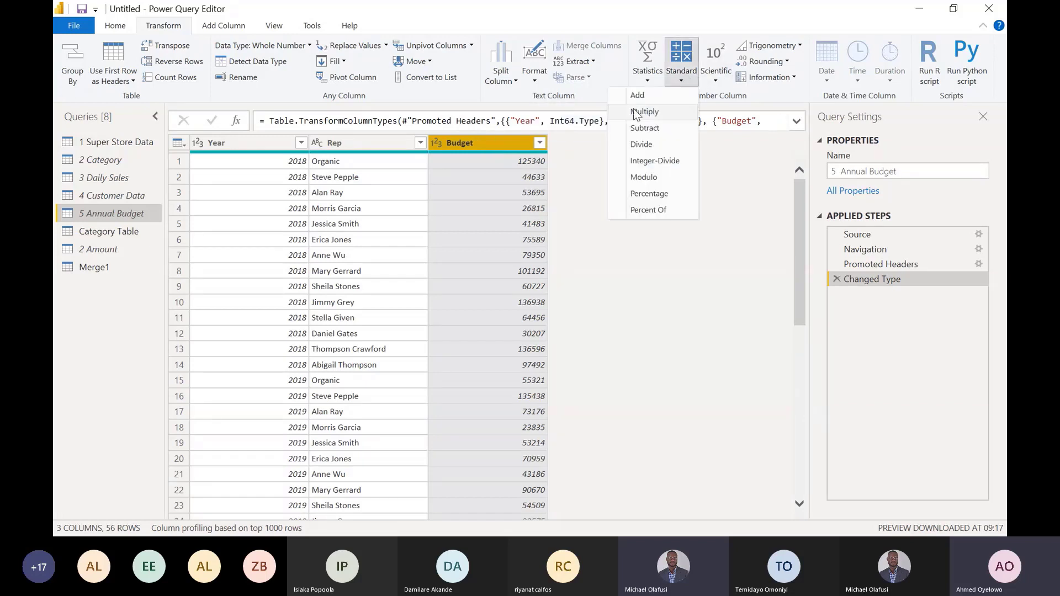
left_click(641, 143)
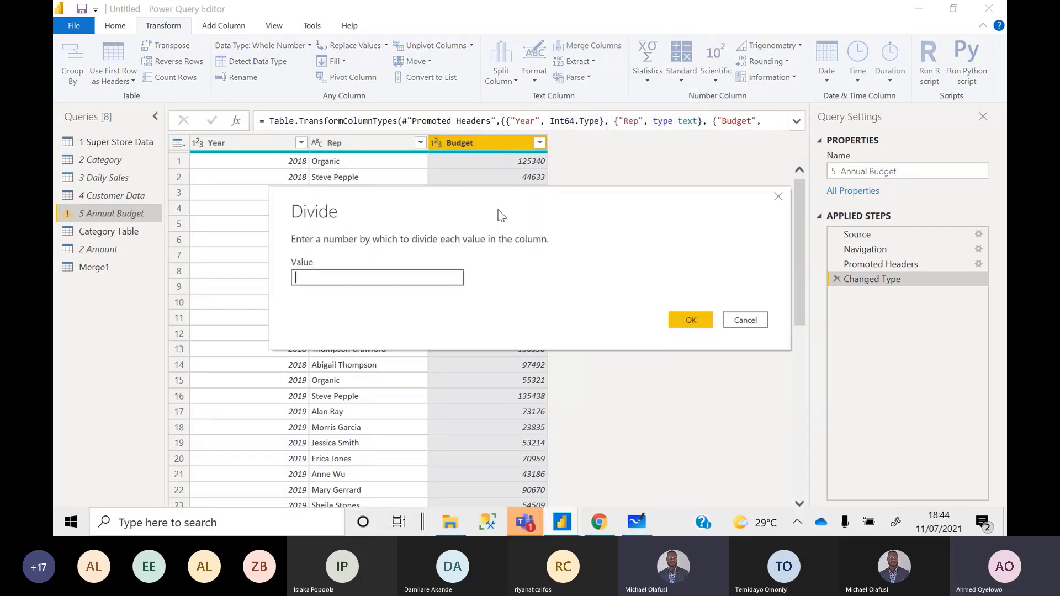
type("12")
left_click(677, 321)
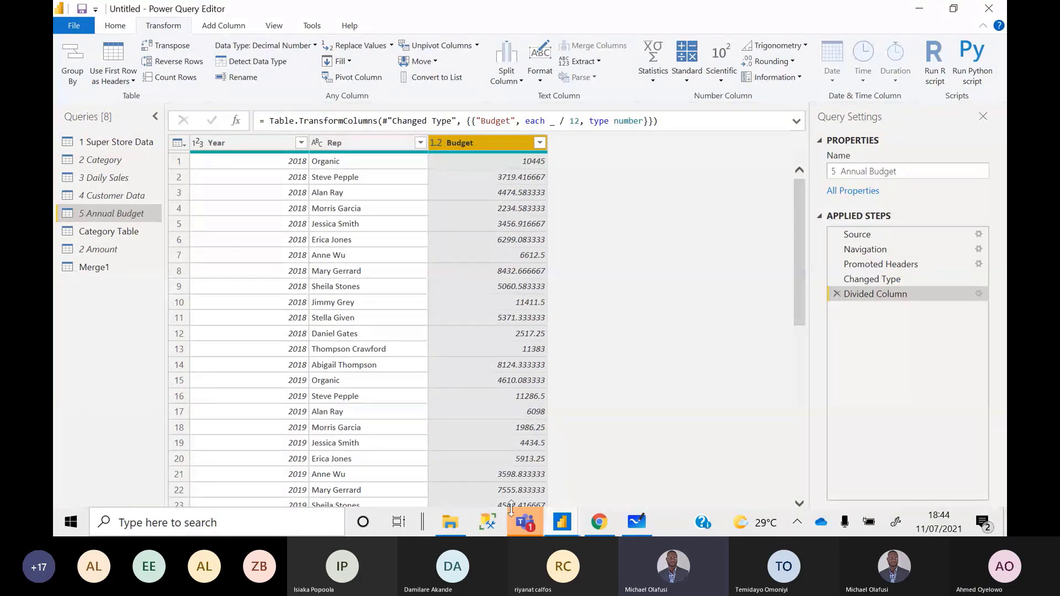
- Switch to the Microsoft Teams meeting window to view the meeting and its participants
mouse_move(525, 524)
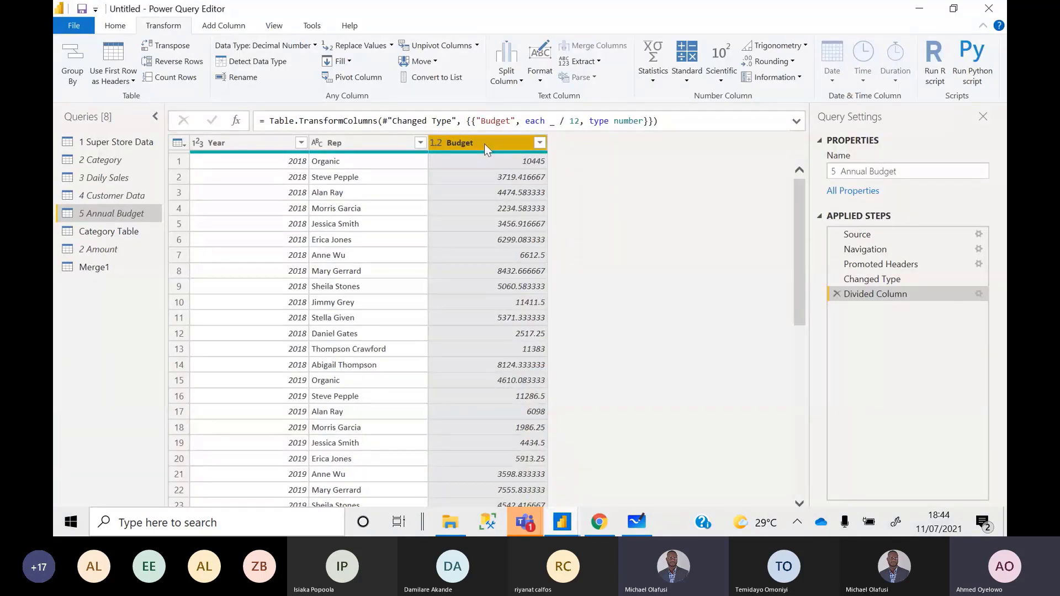
key("alt+Tab")
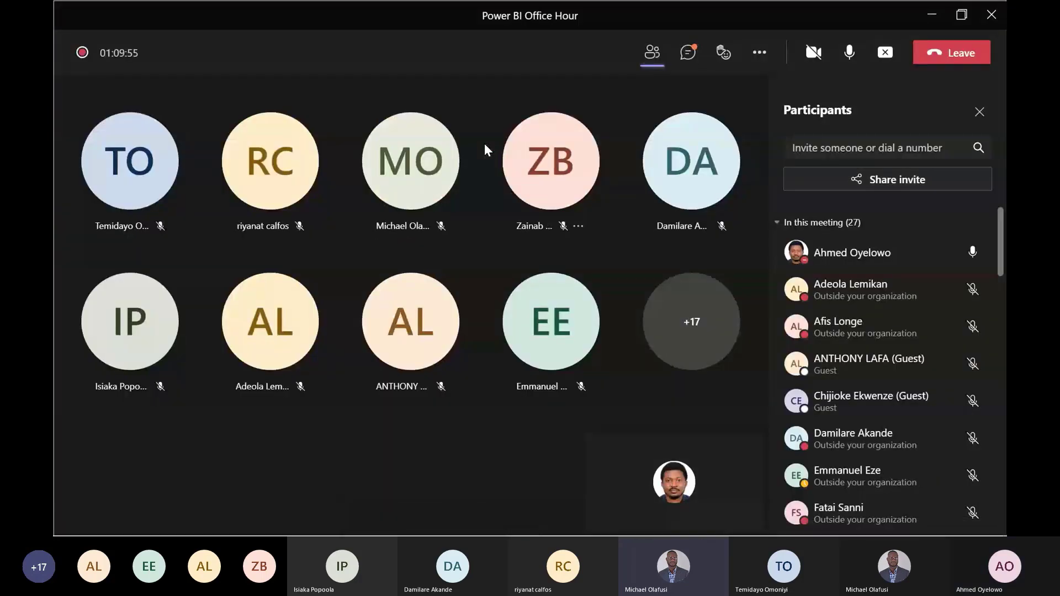
- Switch back to Power Query Editor and examine the first row's Year and Budget values in 5 Annual Budget
key("alt+Tab")
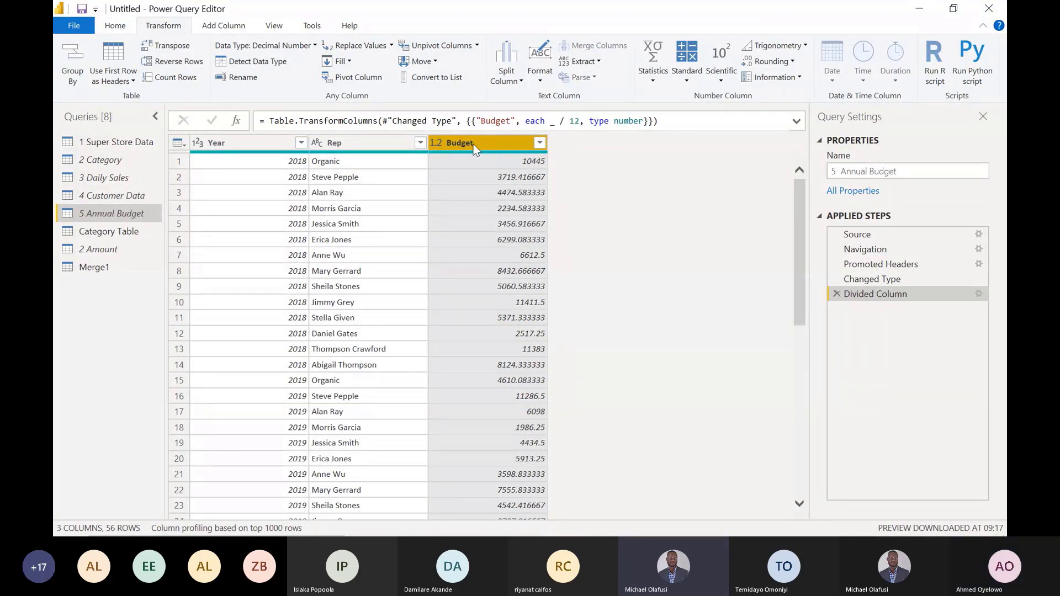
left_click(292, 163)
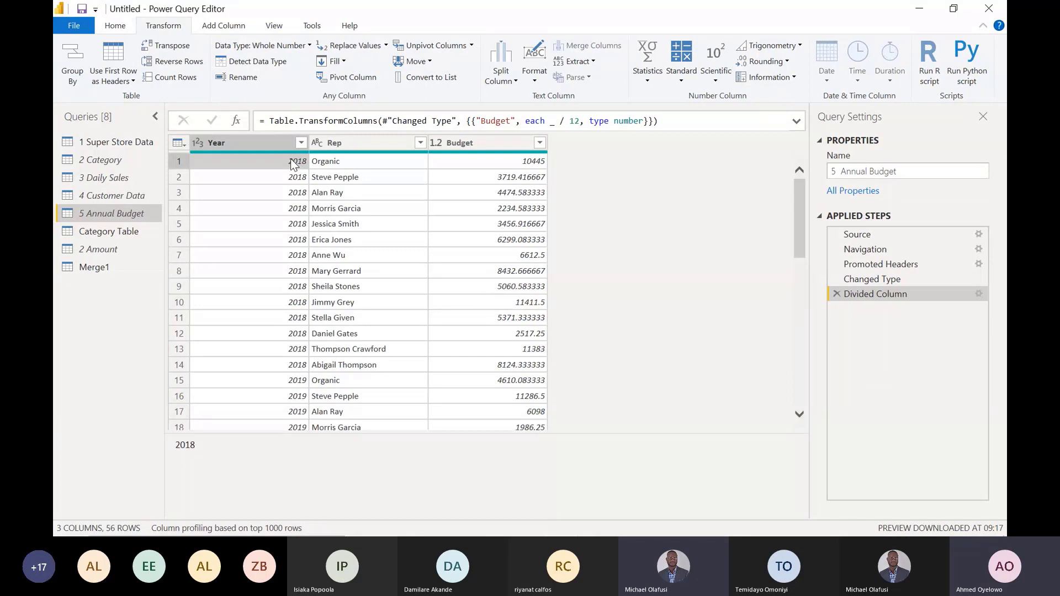
left_click(486, 165)
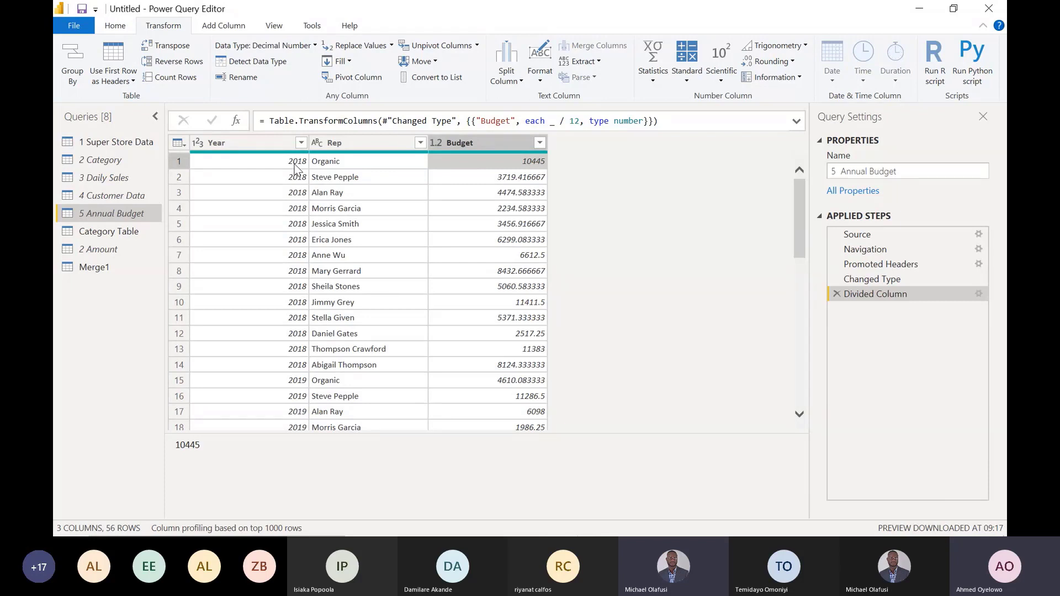
left_click(253, 145)
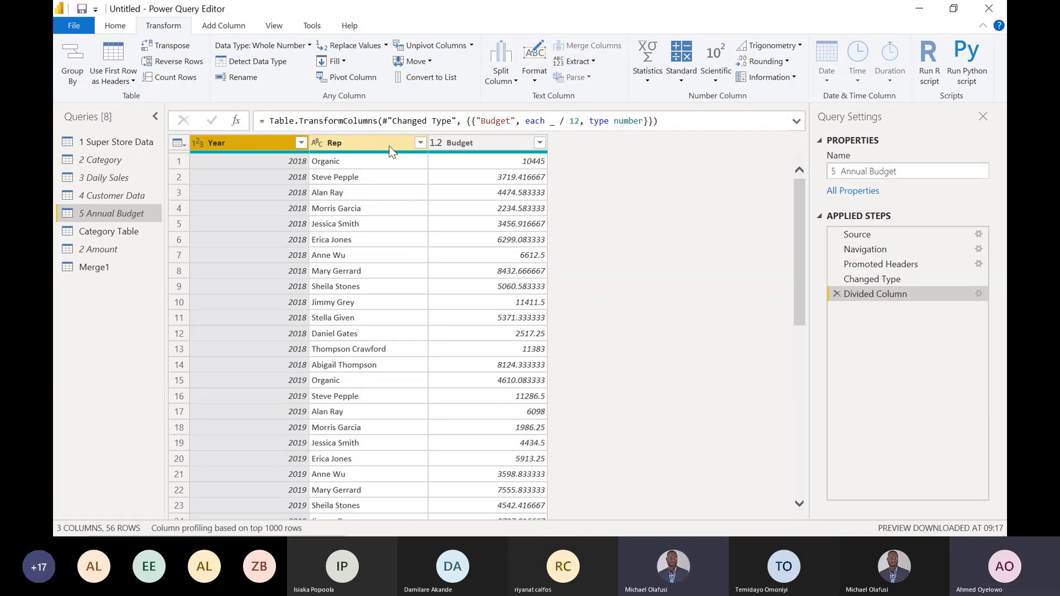
- Set up an Append Queries as New operation on 5 Annual Budget for three or more tables
left_click(115, 26)
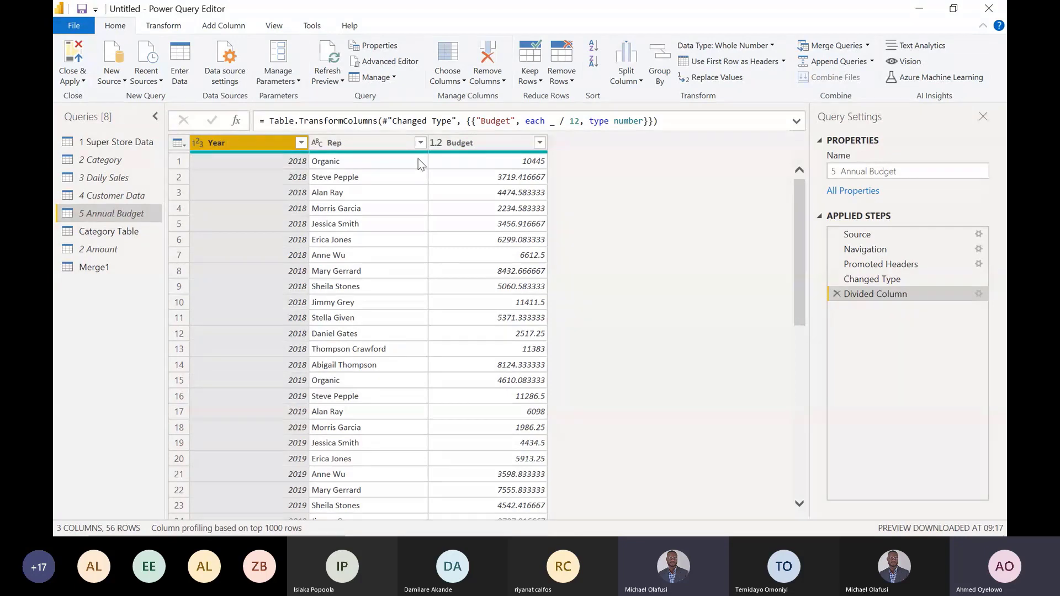
left_click(869, 66)
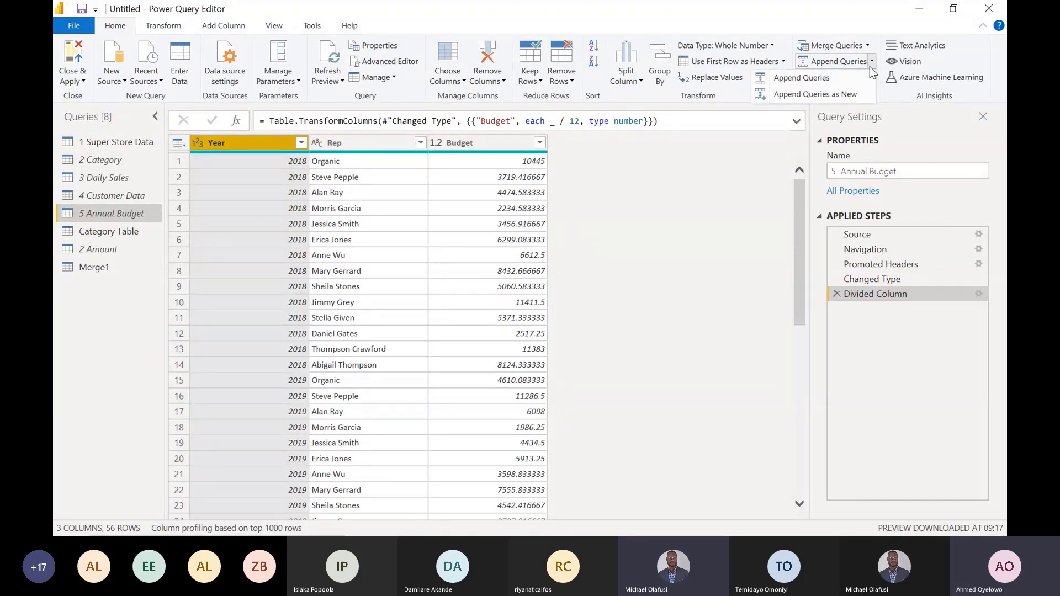
left_click(797, 95)
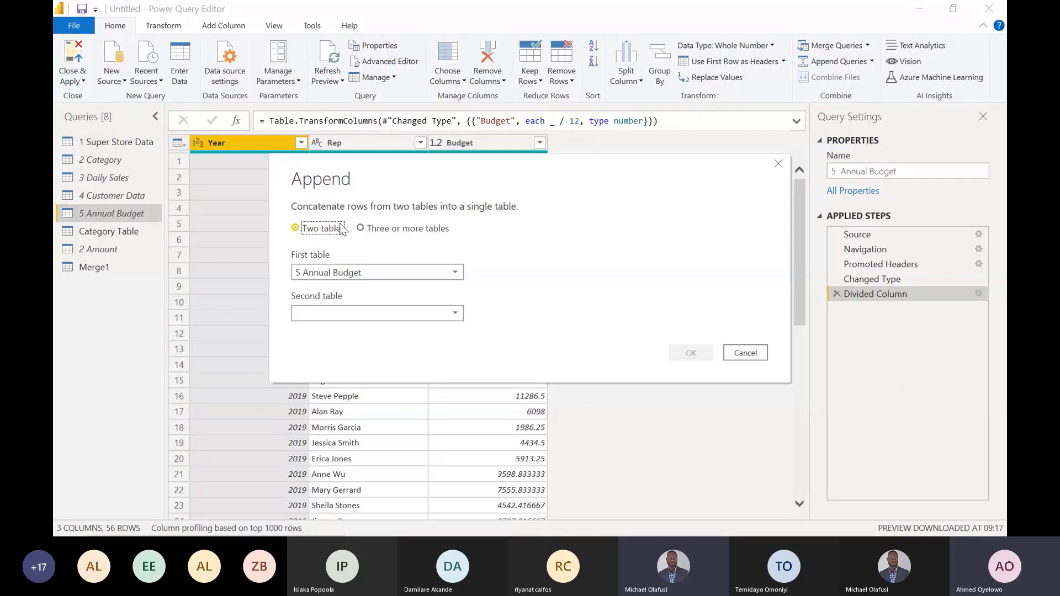
left_click(400, 228)
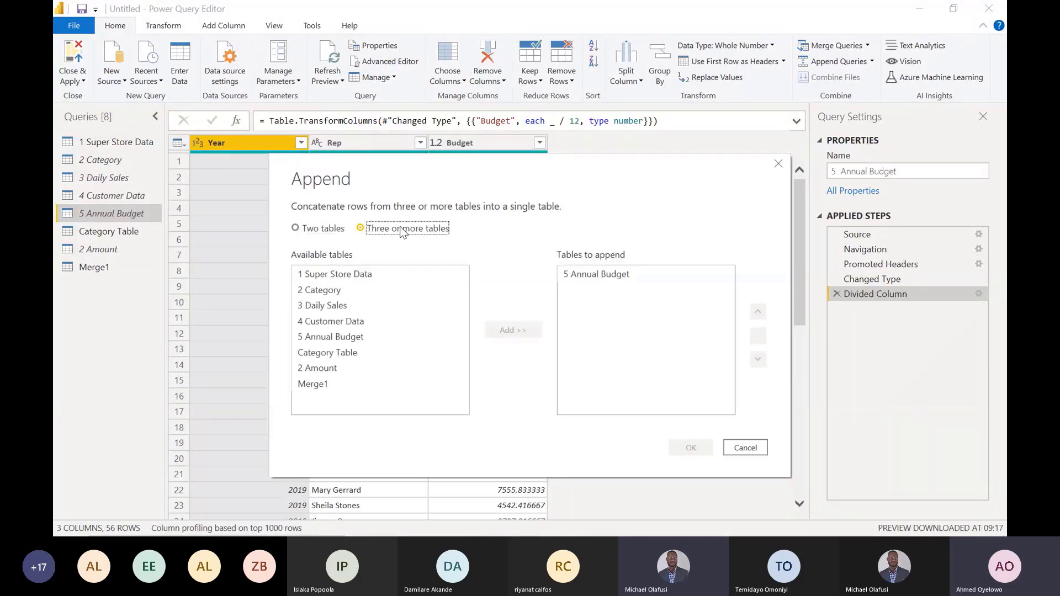
left_click(597, 275)
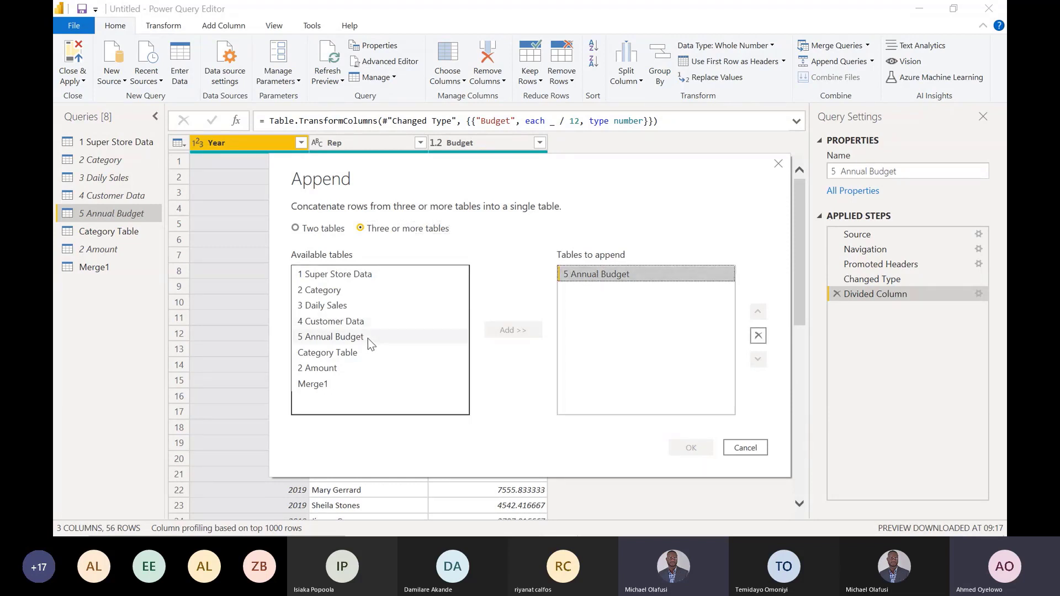
- Add 5 Annual Budget to the tables to append eleven more times, making twelve copies, and create the combined query
double_click(331, 338)
double_click(331, 338)
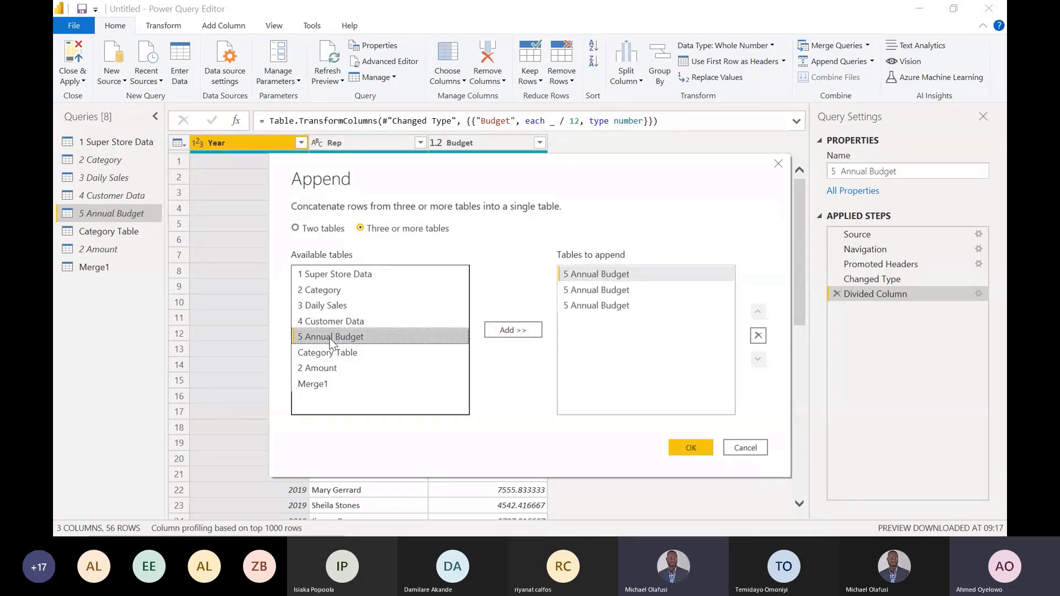
double_click(331, 338)
double_click(331, 338)
double_click(331, 338)
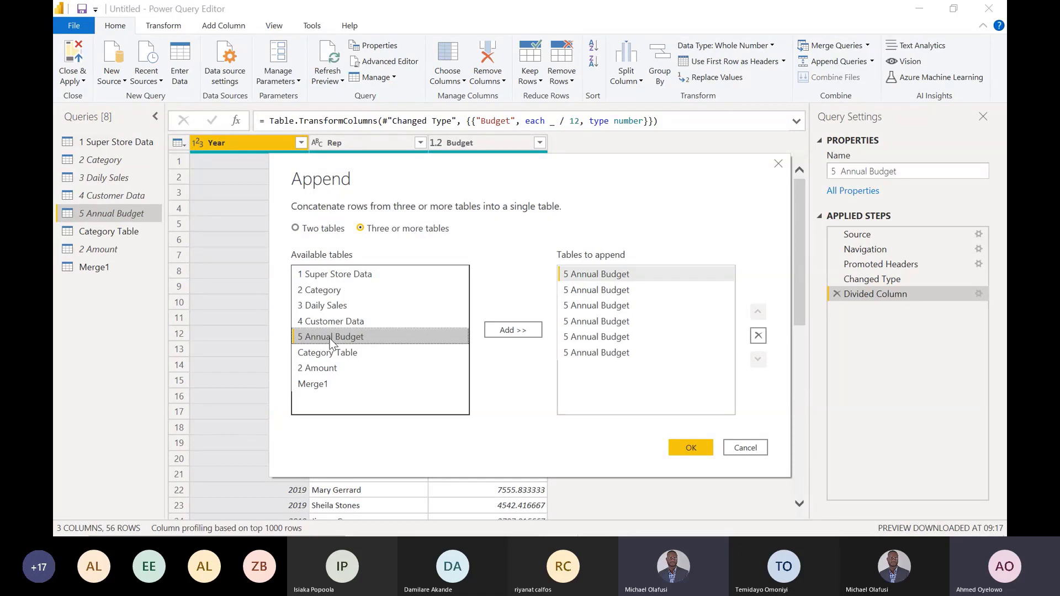
double_click(331, 338)
double_click(331, 338)
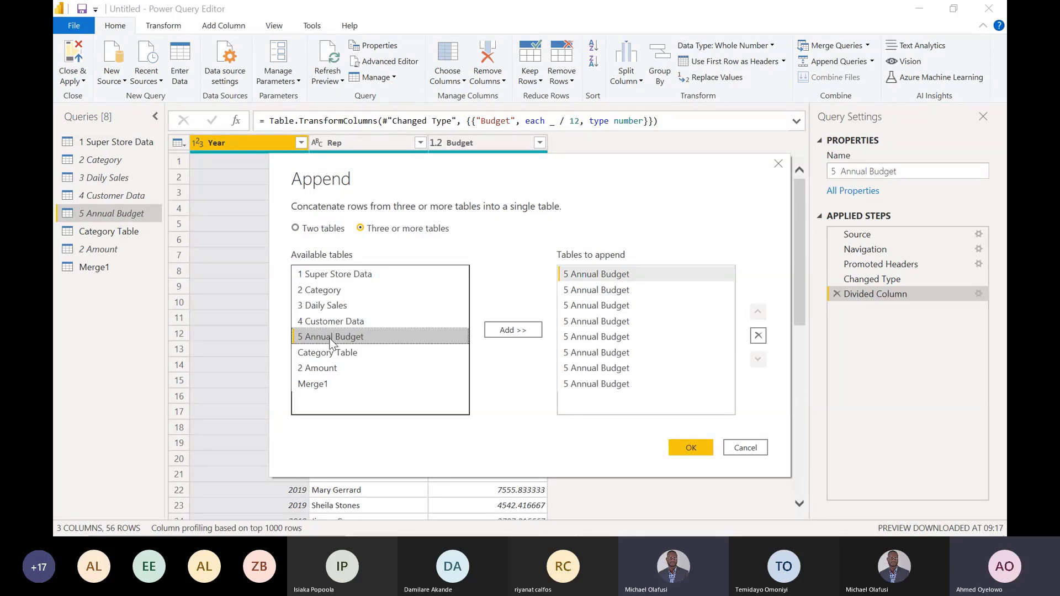
double_click(331, 338)
double_click(330, 338)
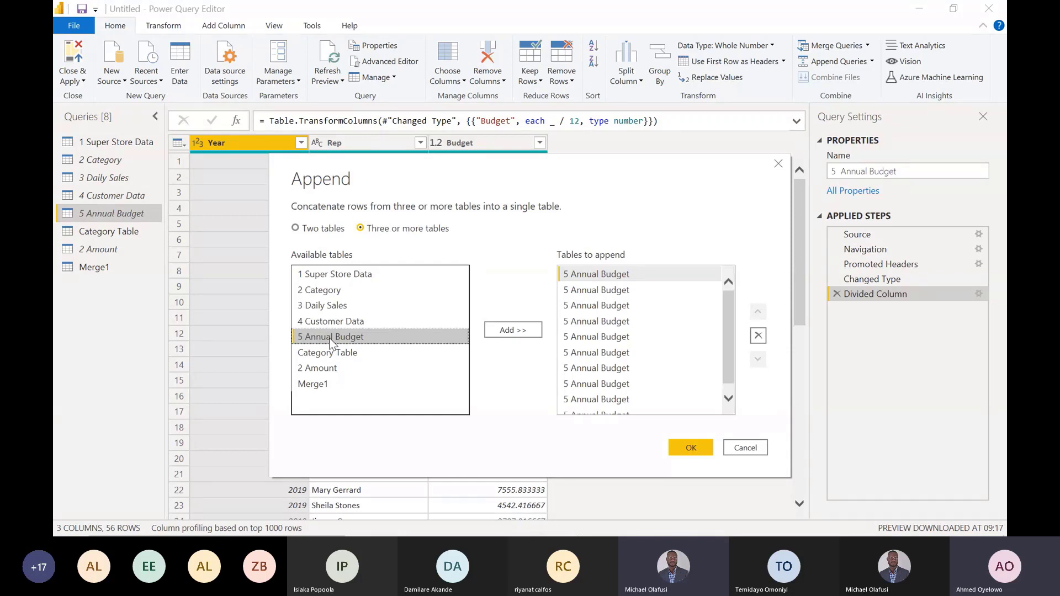
double_click(331, 338)
double_click(330, 338)
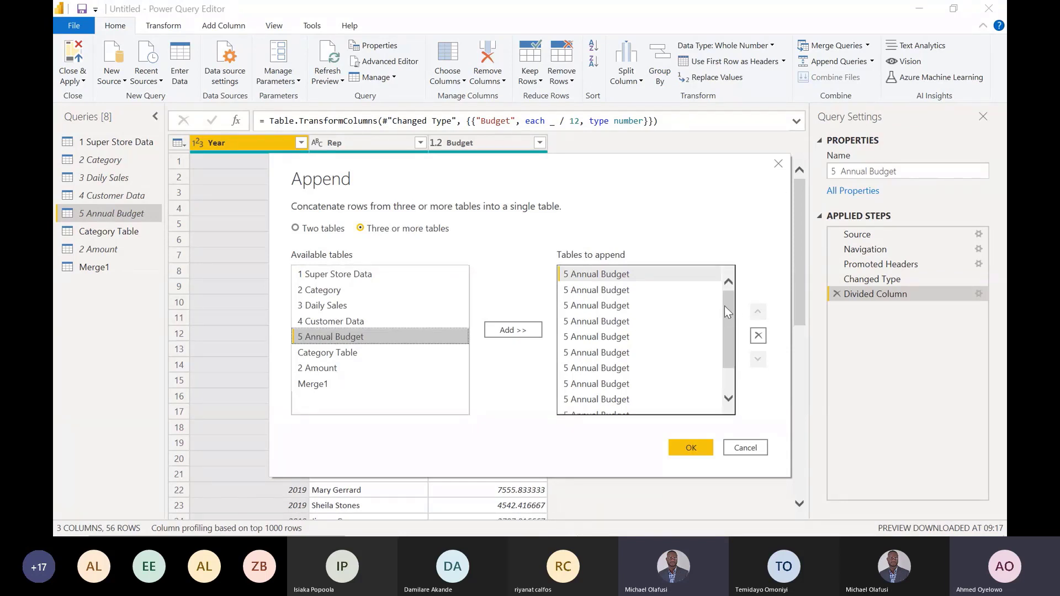
left_click_drag(725, 307, 724, 334)
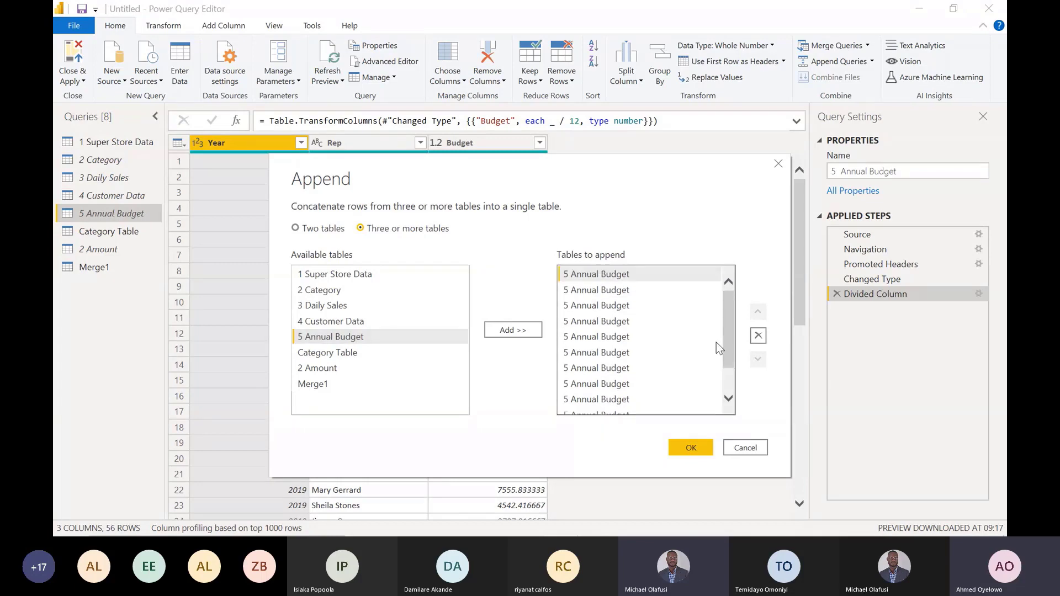
left_click(690, 448)
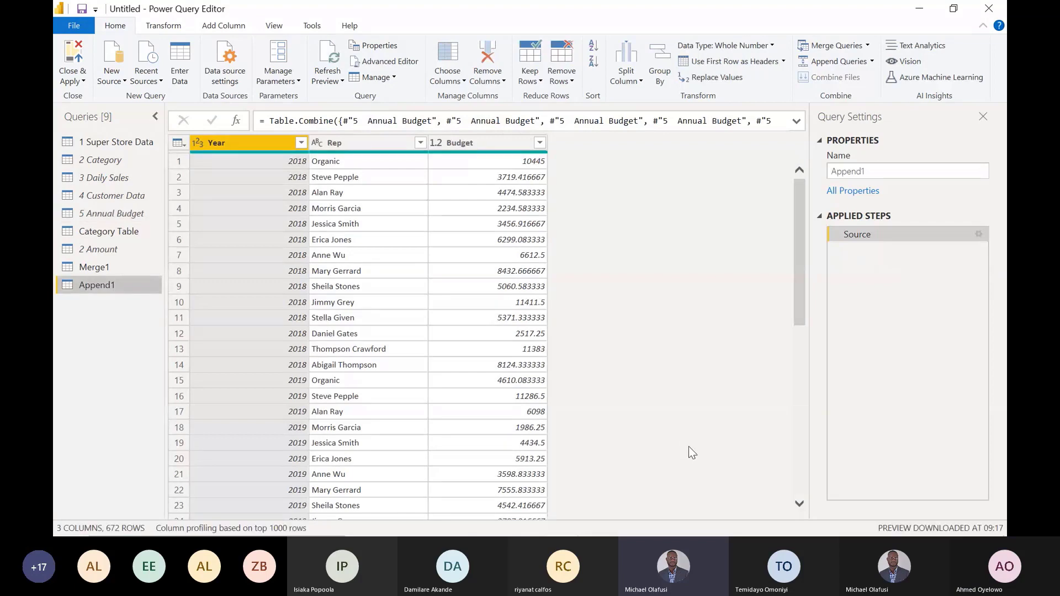
- Compare the row counts of the 5 Annual Budget and Append1 queries
left_click(127, 214)
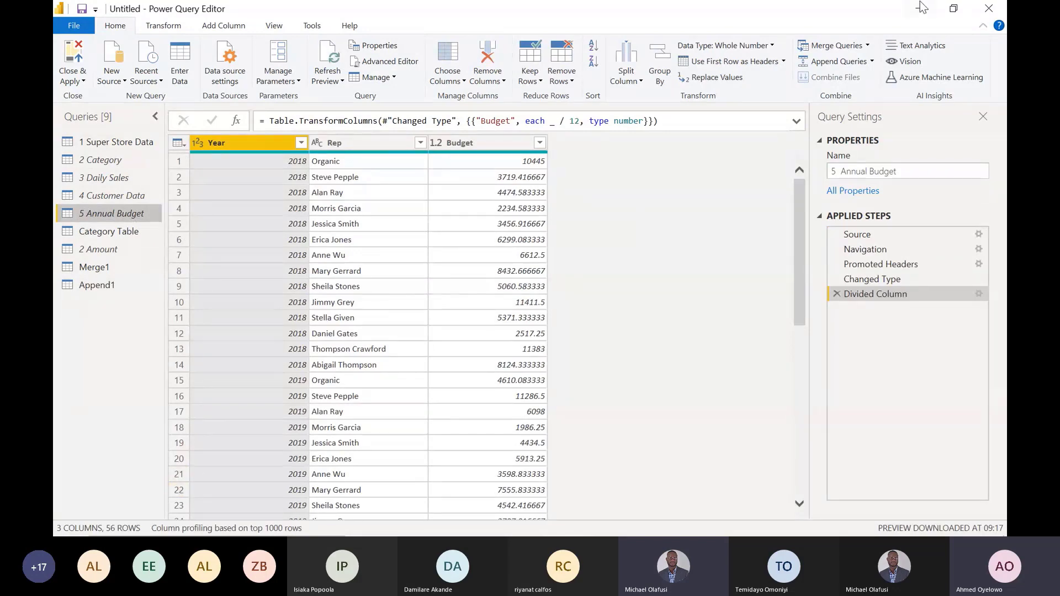
left_click(954, 11)
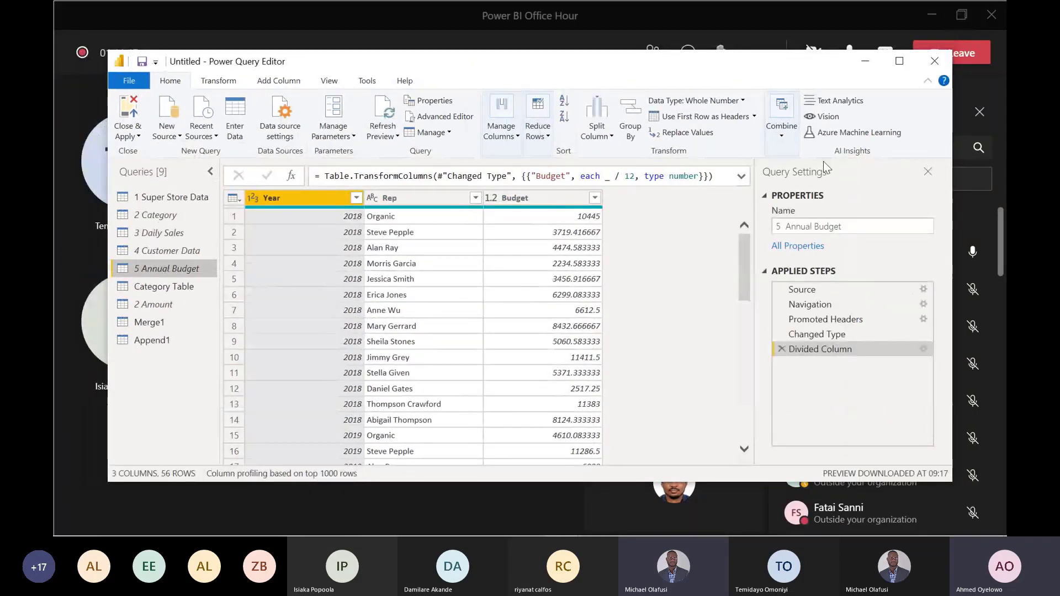
left_click(899, 61)
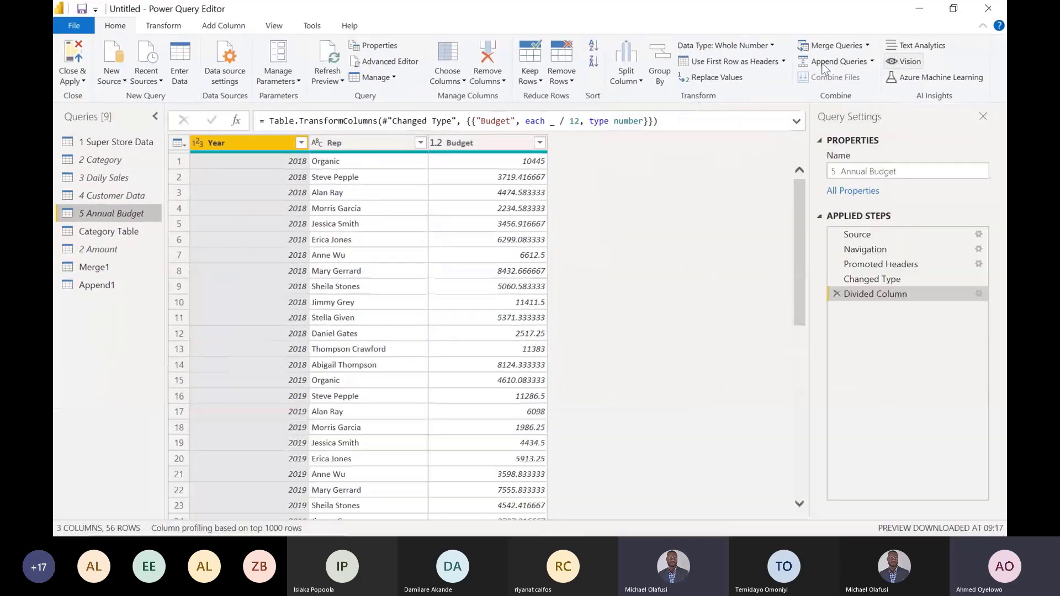
left_click(113, 286)
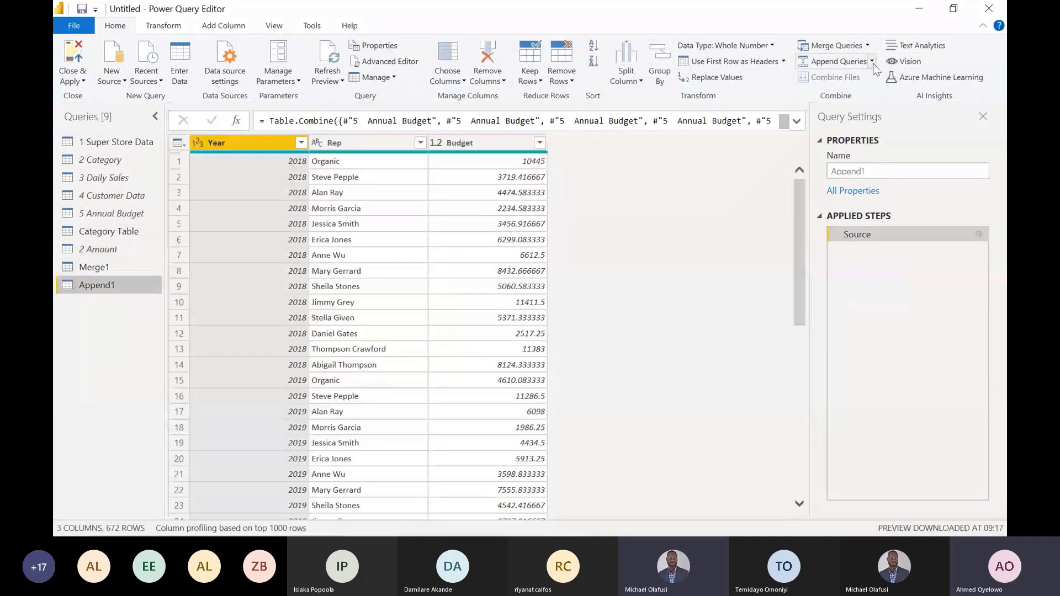
left_click(953, 12)
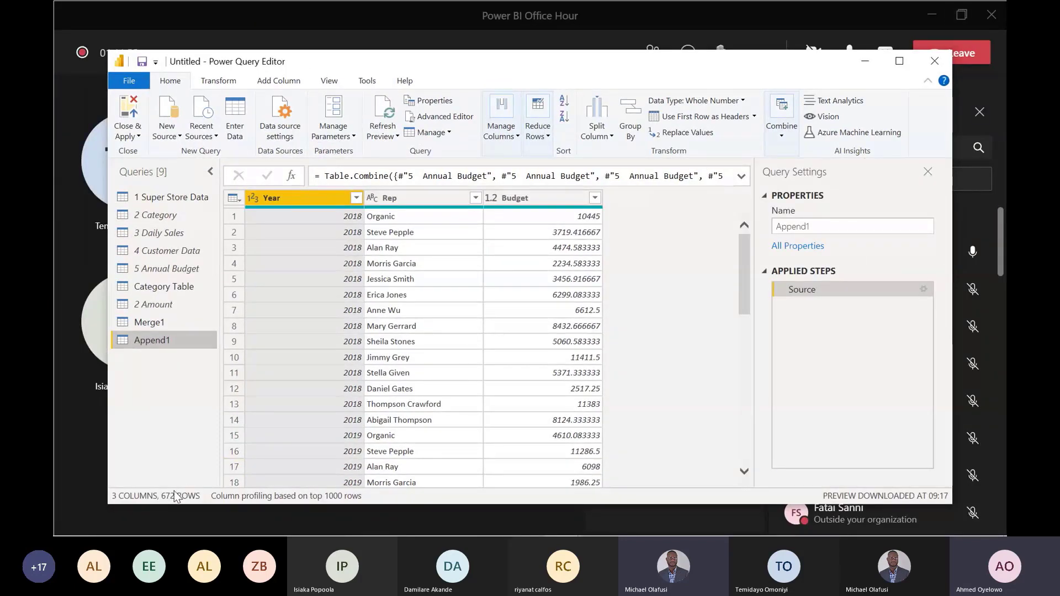
left_click(897, 62)
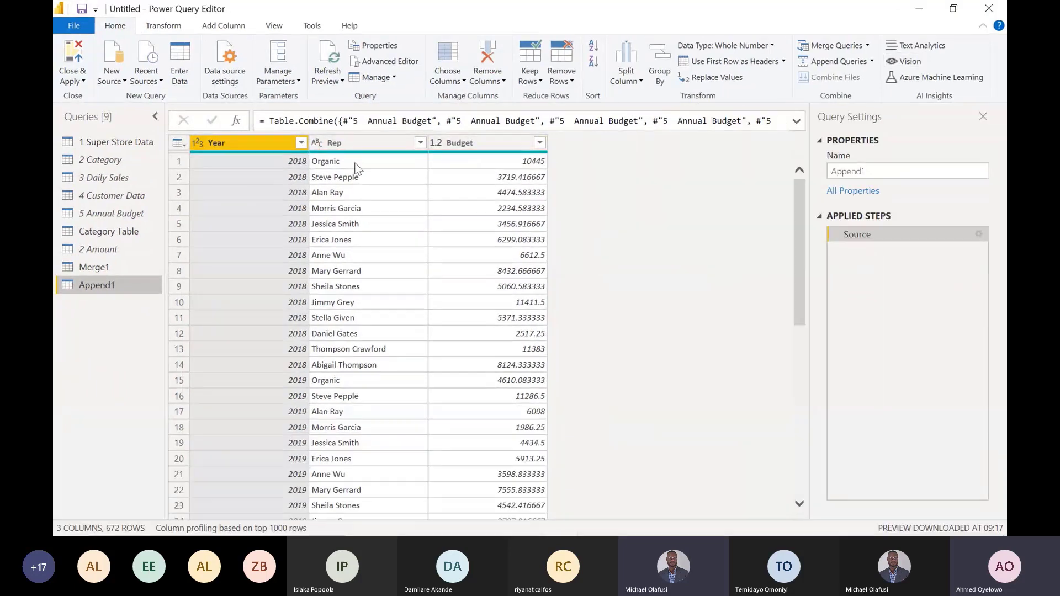
- Examine the first row's Year and Rep values in Append1, and review its Year, Budget and Rep columns
left_click(355, 162)
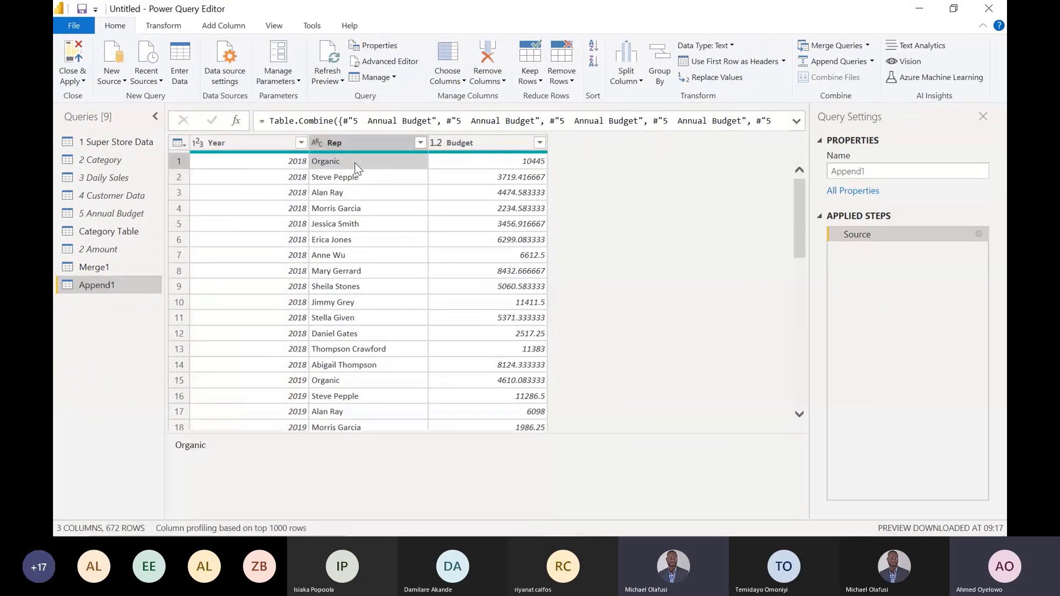
left_click(293, 164)
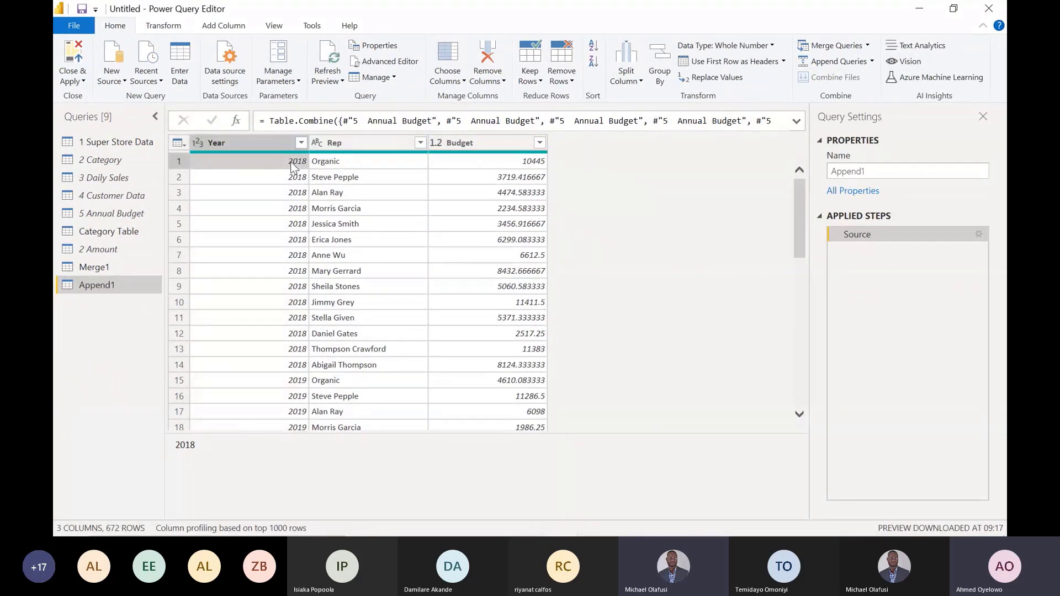
left_click(347, 159)
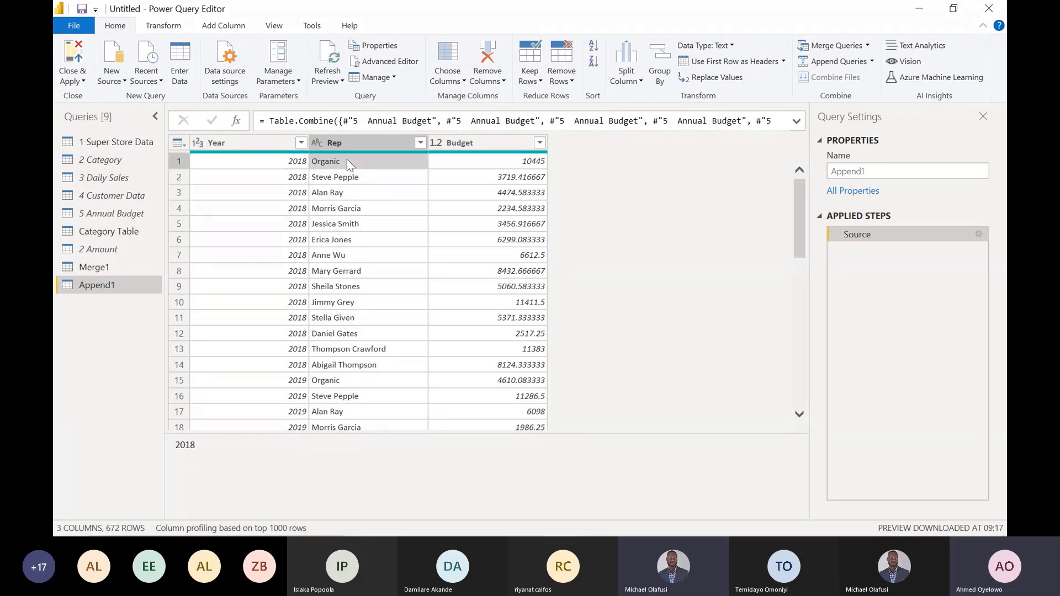
left_click(293, 164)
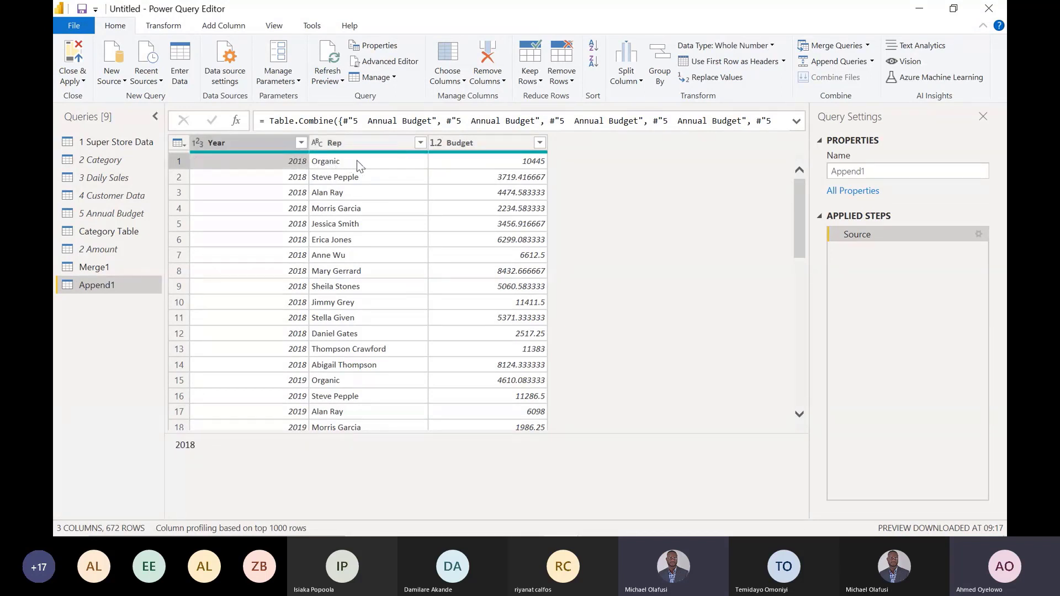
left_click(356, 163)
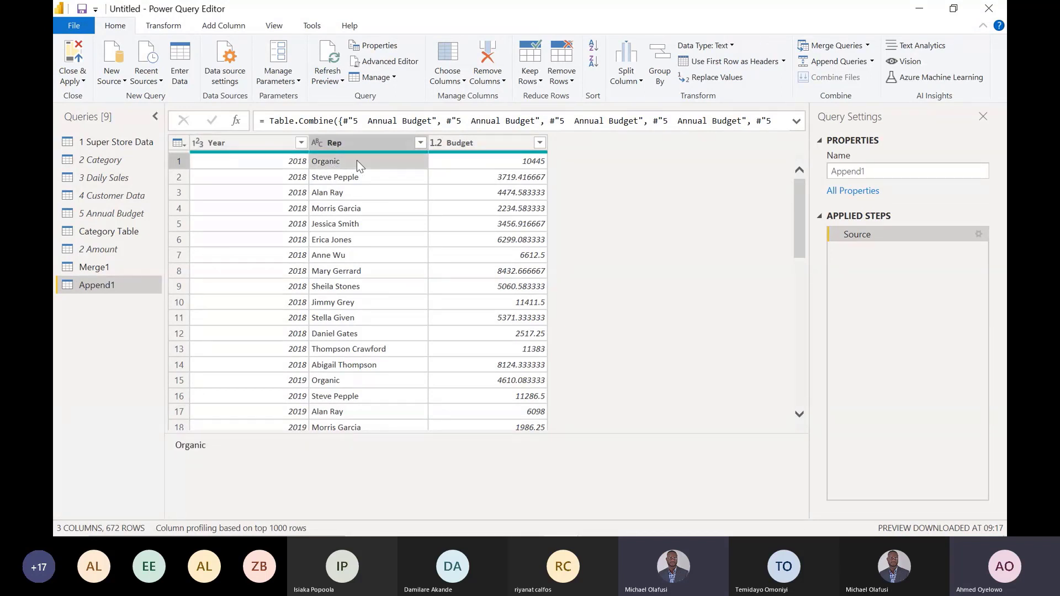
left_click(297, 163)
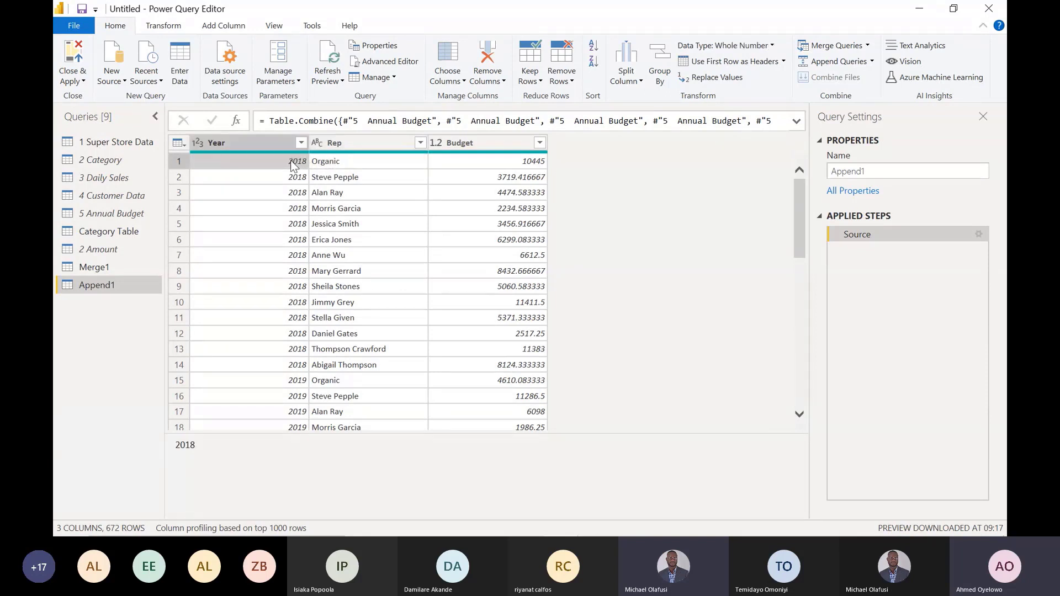
left_click(347, 161)
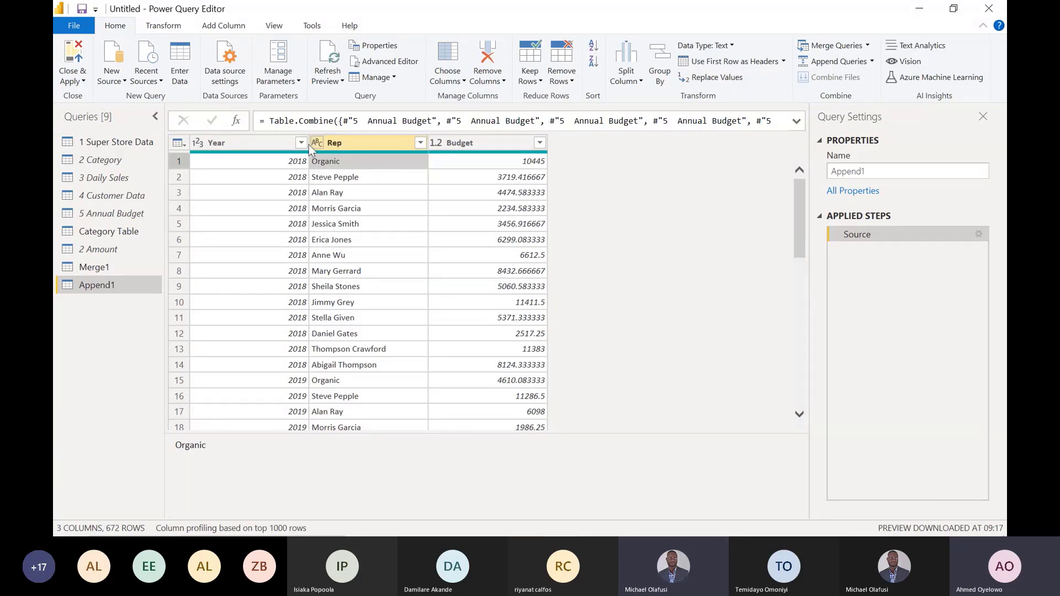
left_click(260, 145)
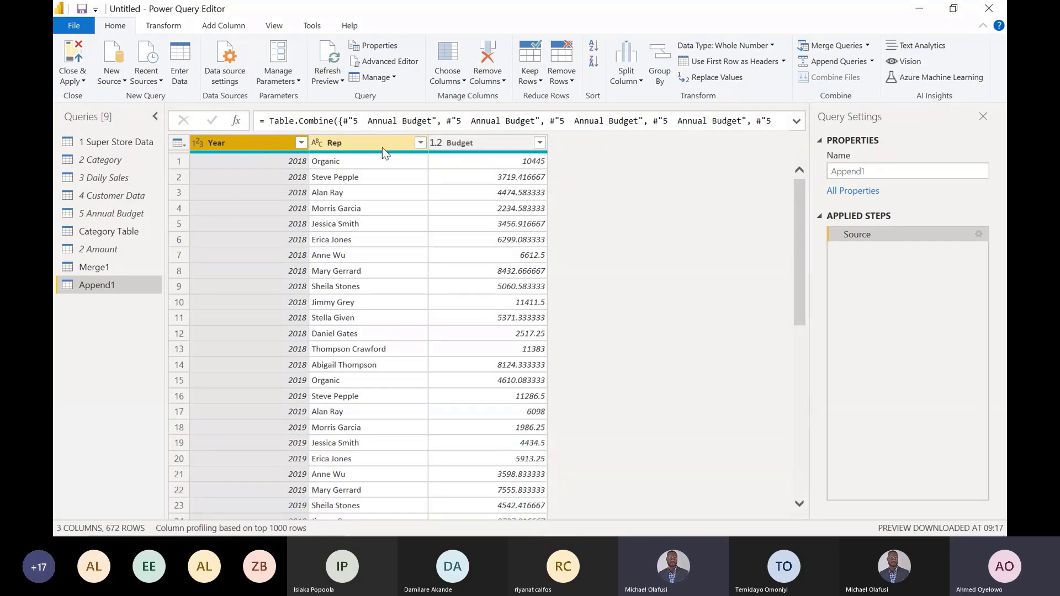
left_click(485, 144)
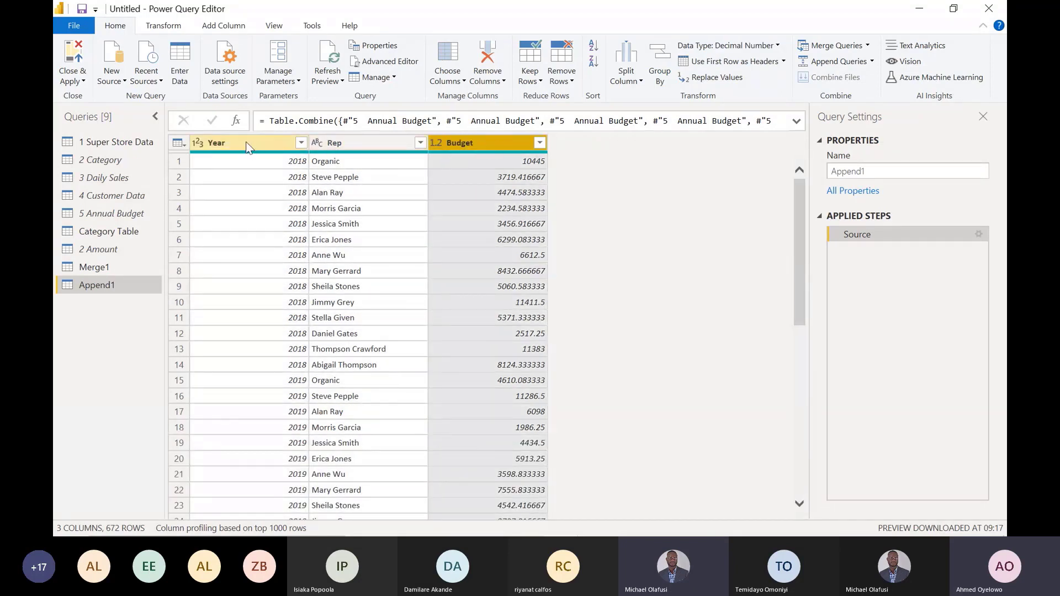
left_click(351, 141)
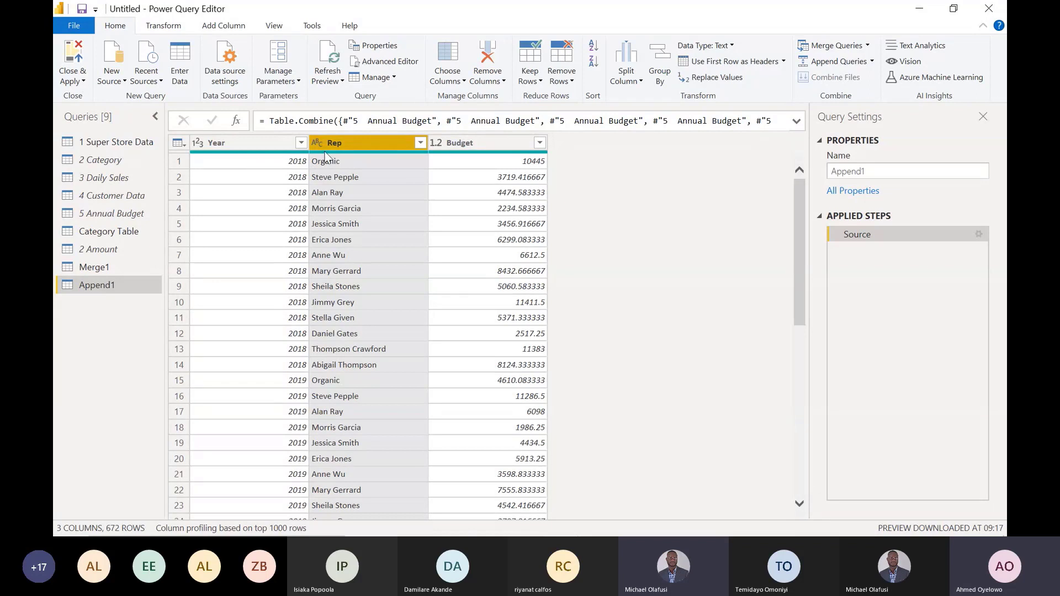
- Group the Append1 query by Year and Rep, with an All Rows aggregation in a new column named Count
mouse_move(356, 152)
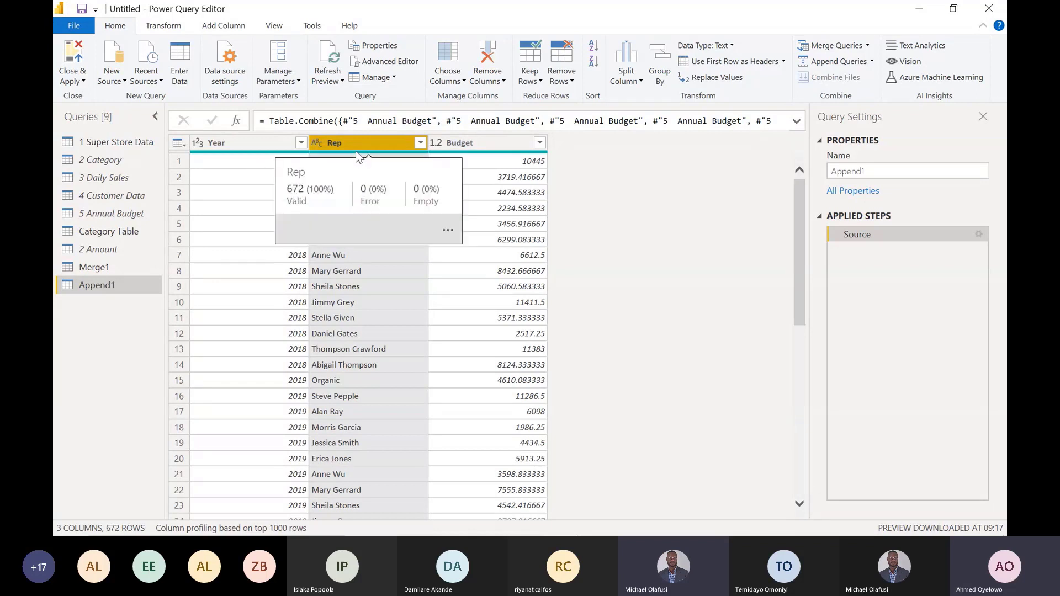
left_click(255, 144)
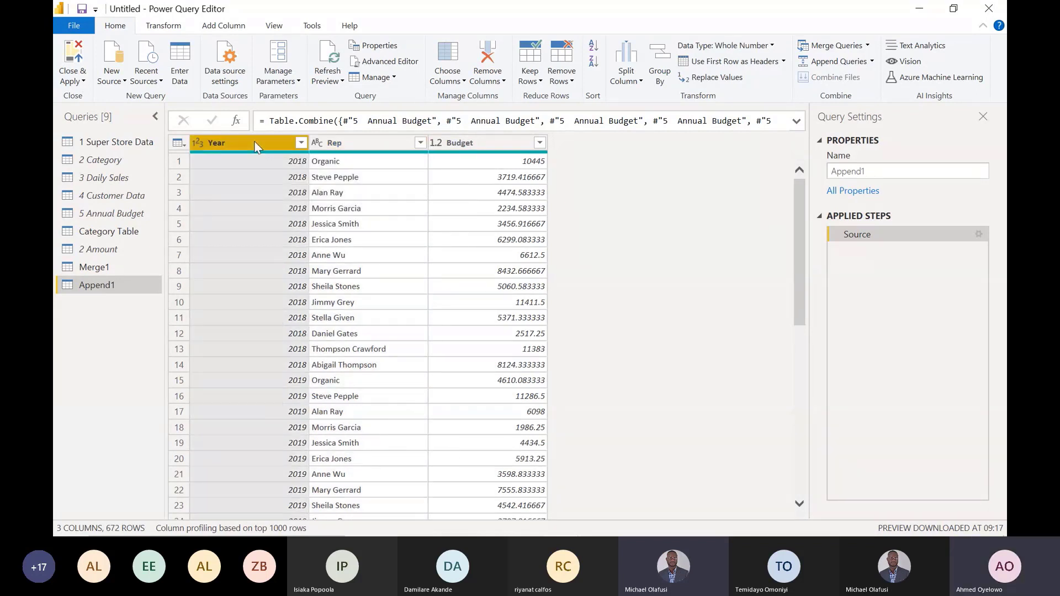
left_click(380, 145, "ctrl")
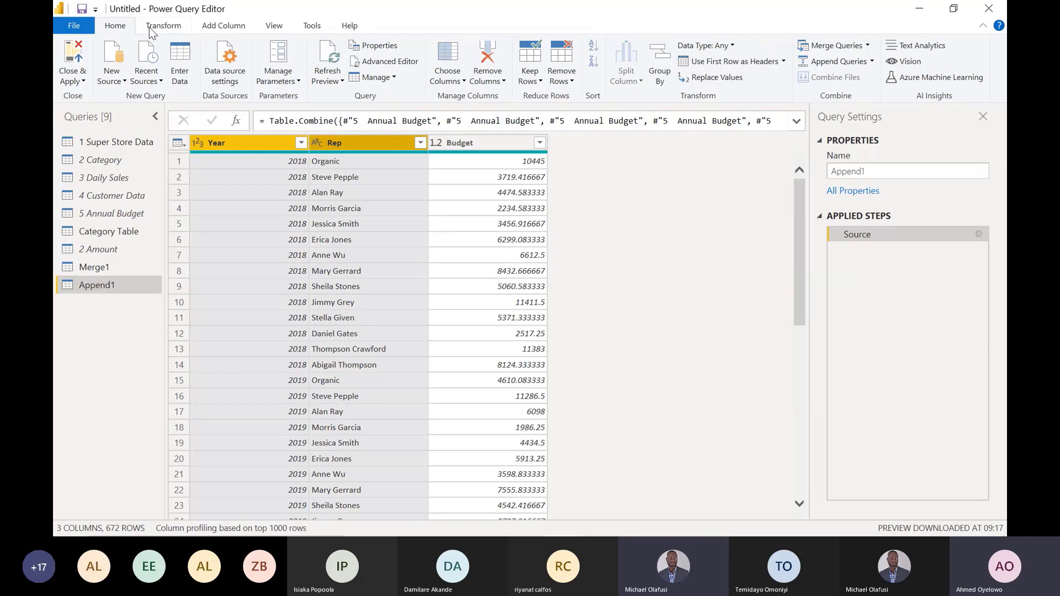
left_click(172, 27)
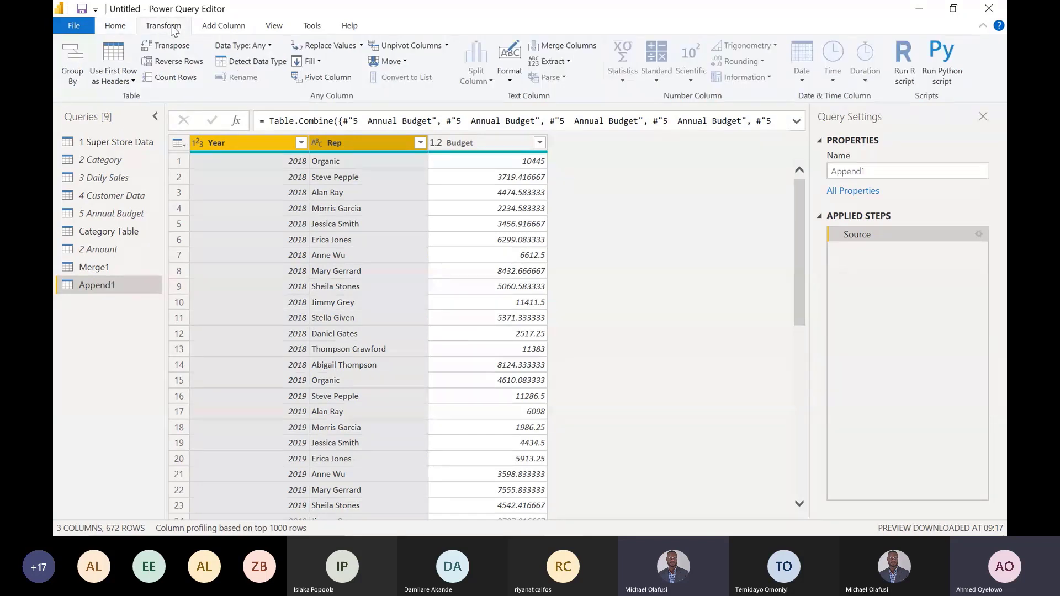
left_click(70, 60)
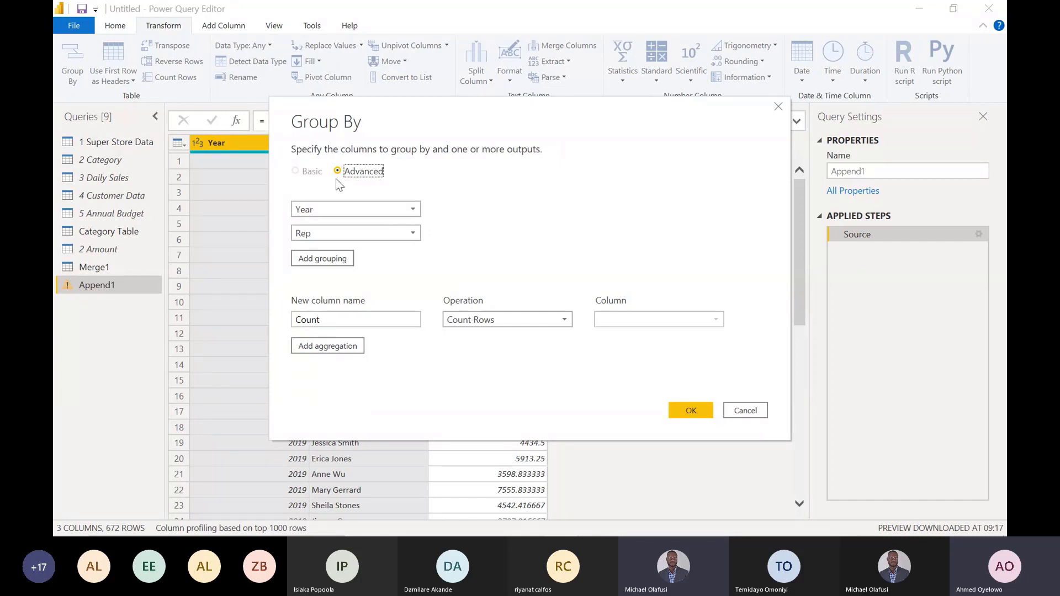
mouse_move(545, 134)
left_mouse_down()
mouse_move(570, 152)
mouse_move(511, 248)
mouse_move(551, 218)
mouse_move(577, 228)
mouse_move(551, 121)
left_mouse_up()
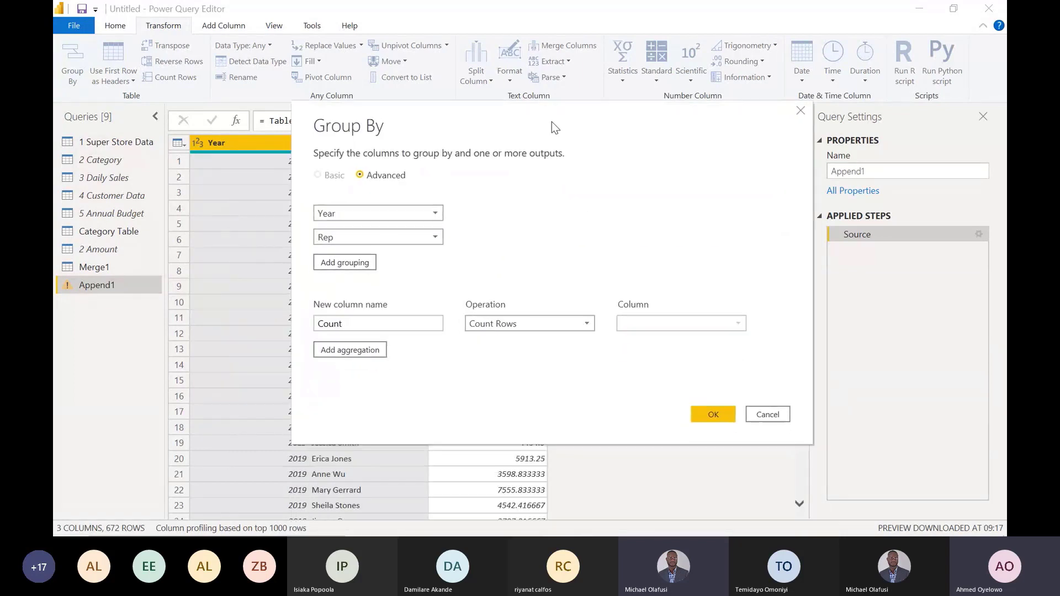
left_click(368, 323)
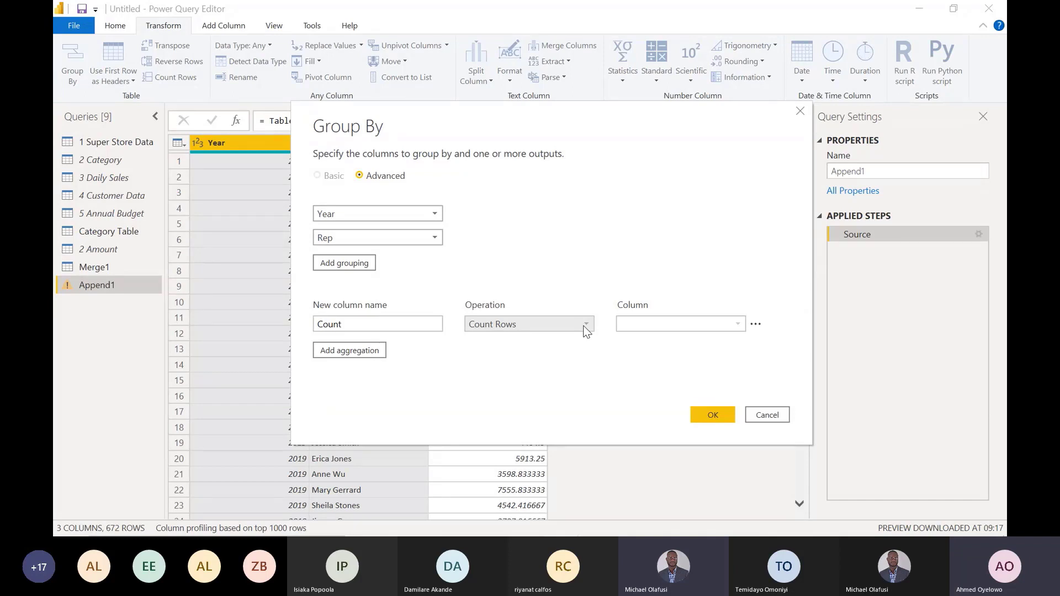
left_click(586, 329)
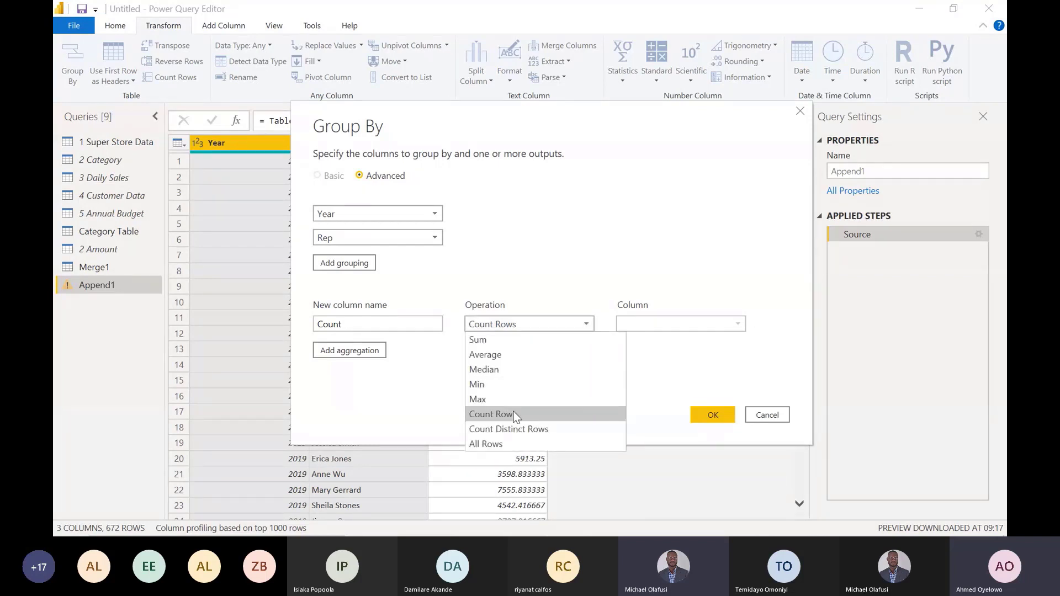
left_click(501, 440)
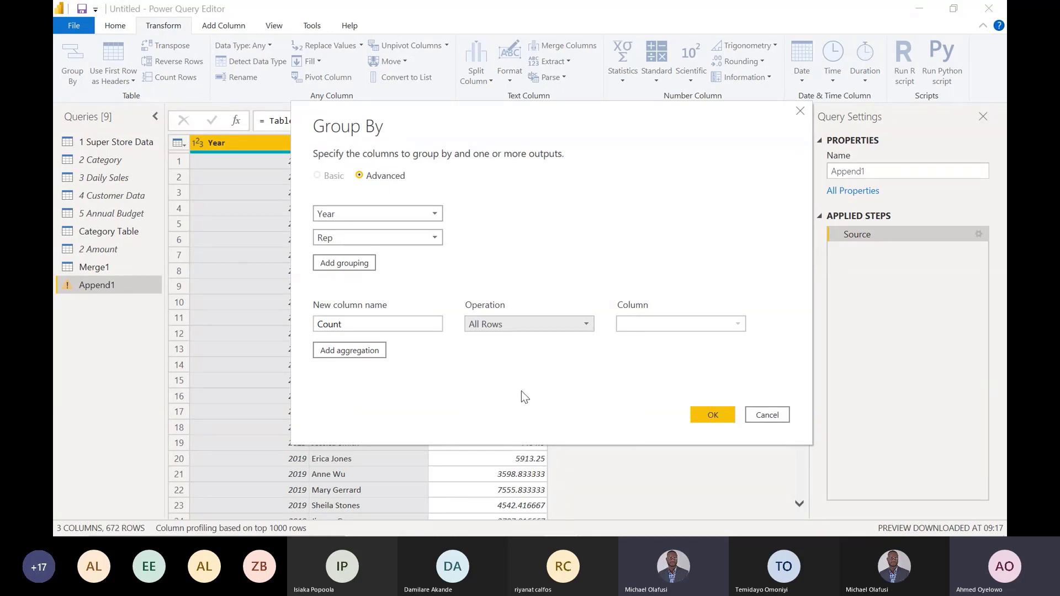
left_click(710, 415)
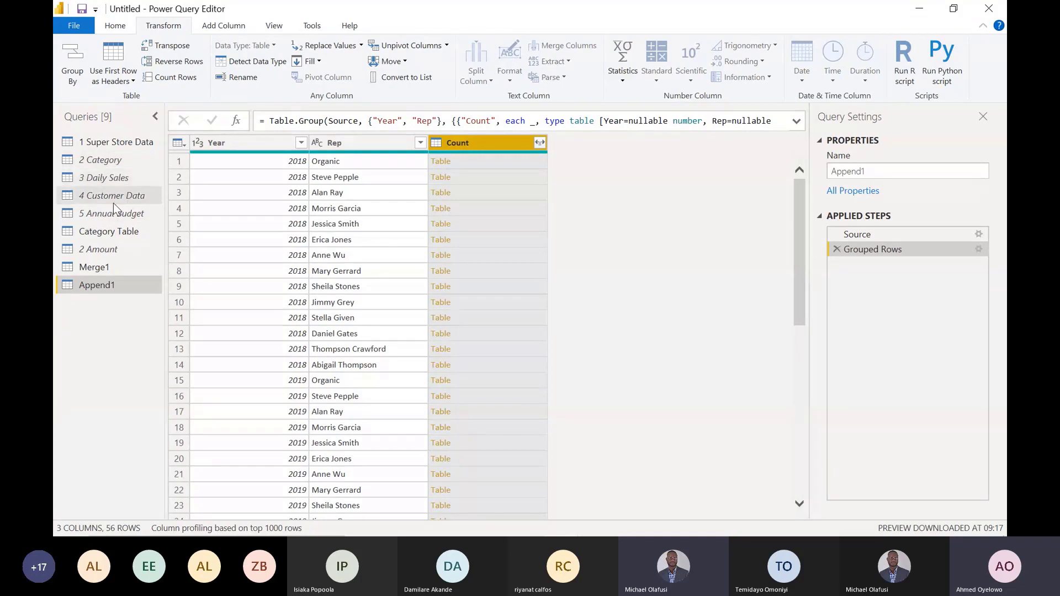
- Compare Append1's Source and Grouped Rows steps, and inspect the nested tables in the first two rows of the Count column
left_click(879, 234)
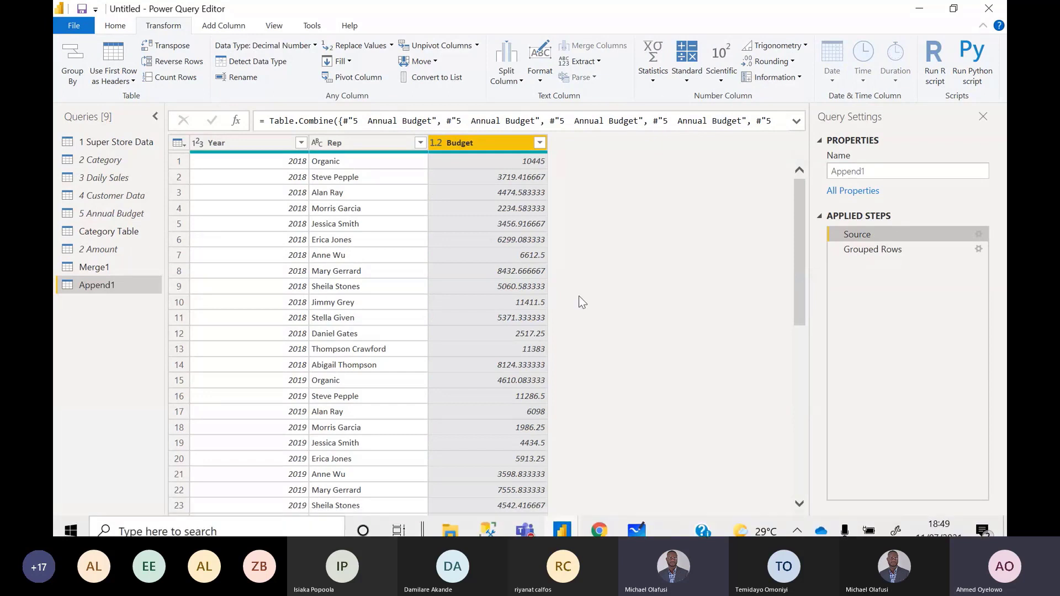
left_click(882, 249)
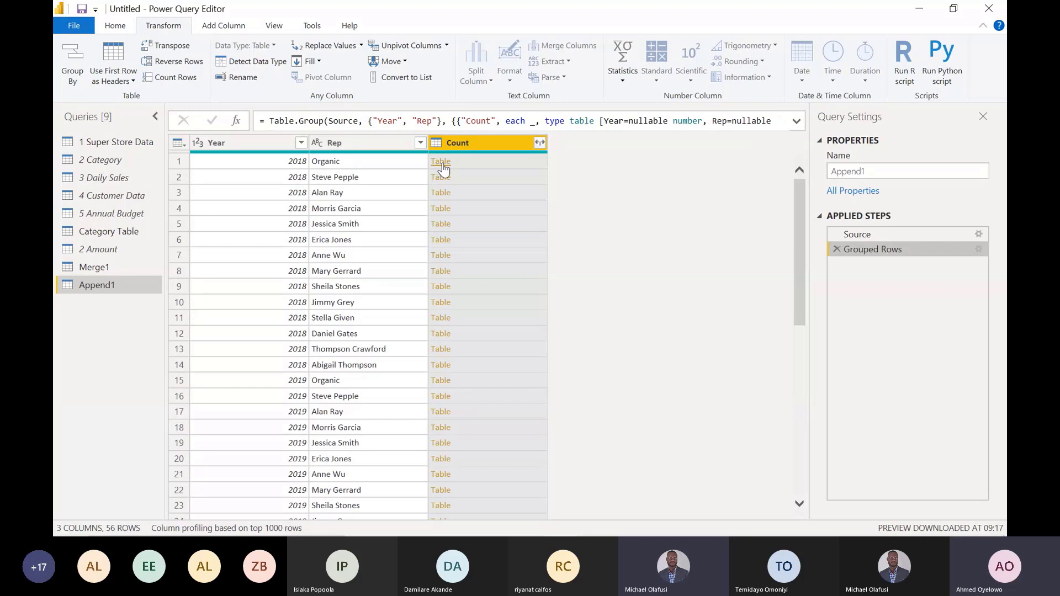
left_click(498, 161)
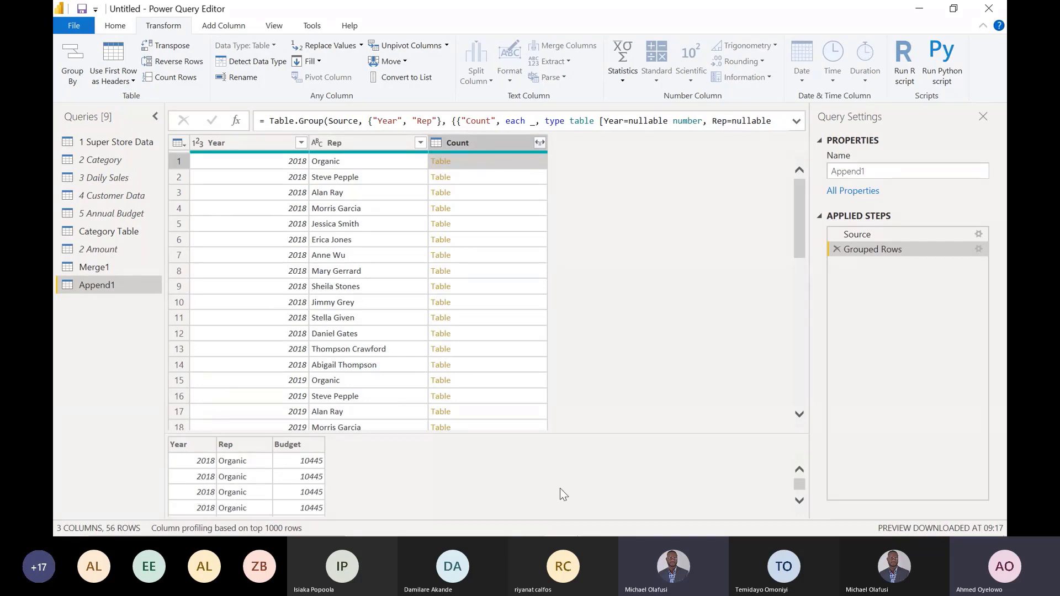
left_click(799, 501)
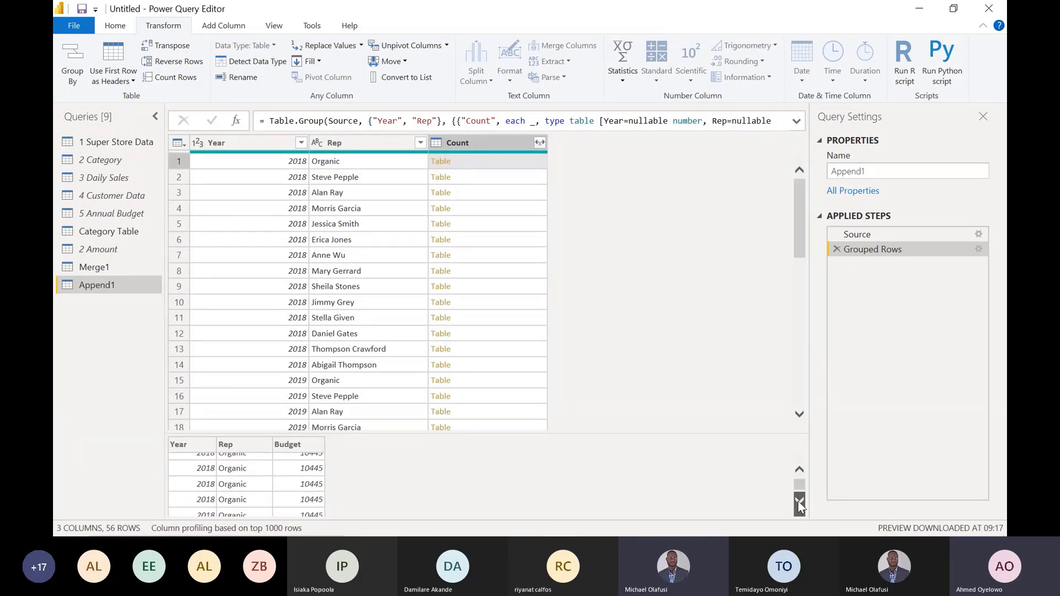
left_click(799, 501)
left_click(799, 501)
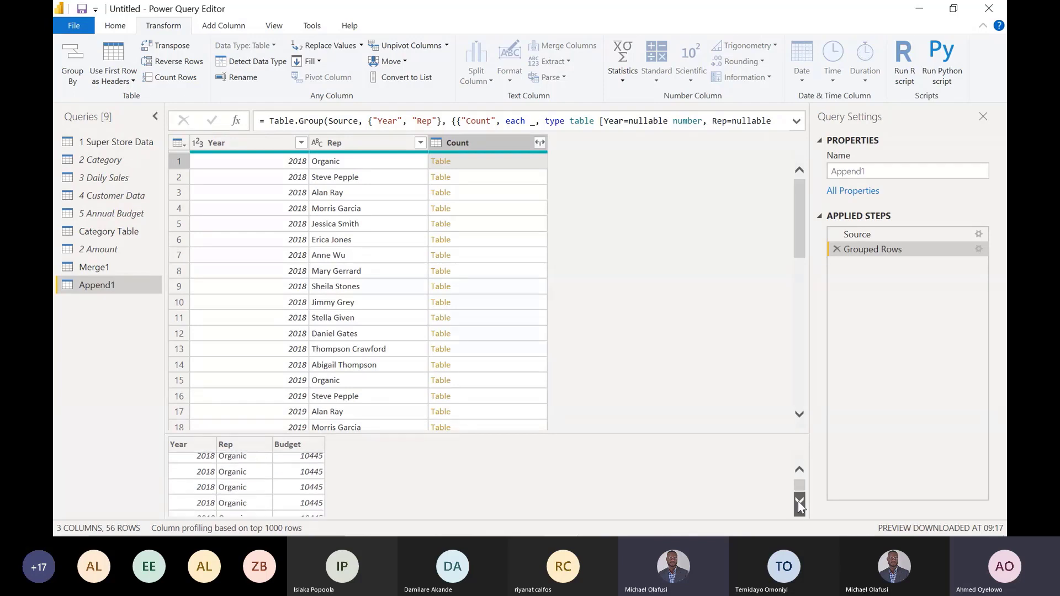
left_click(799, 501)
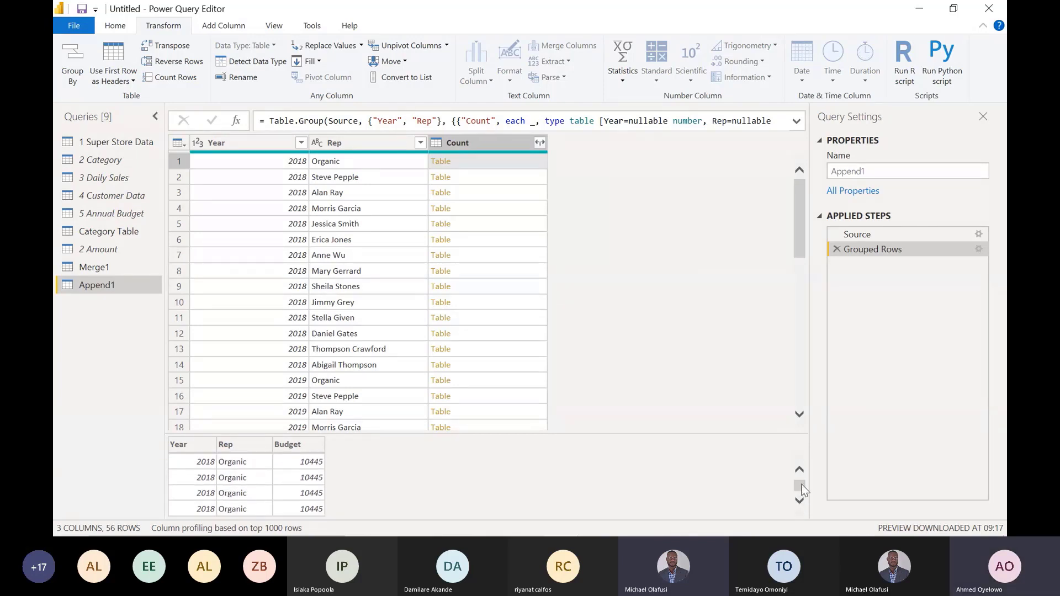
left_click_drag(800, 484, 802, 476)
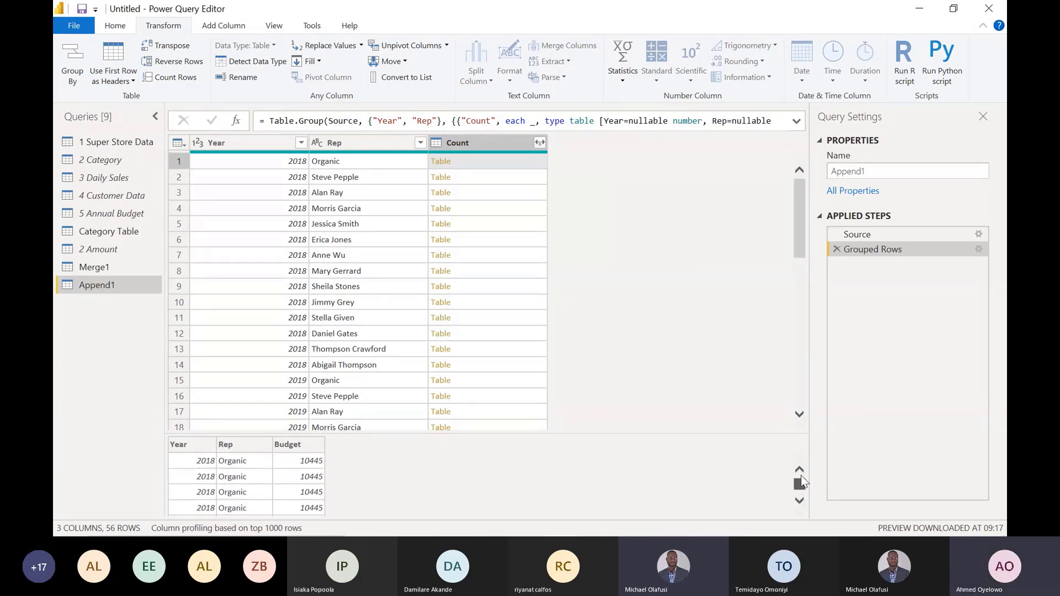
left_click(512, 182)
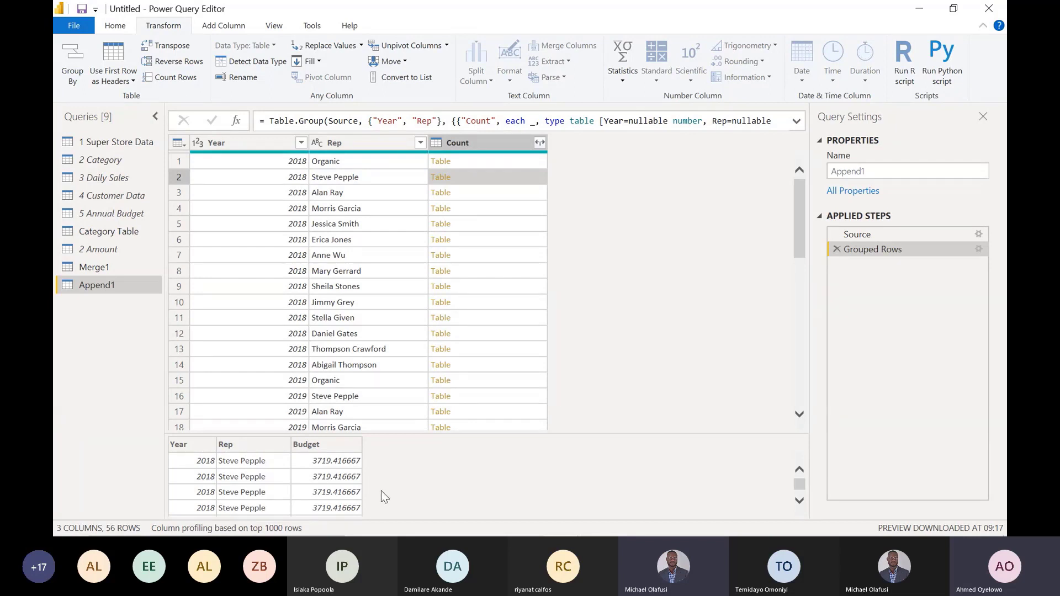
left_click(498, 143)
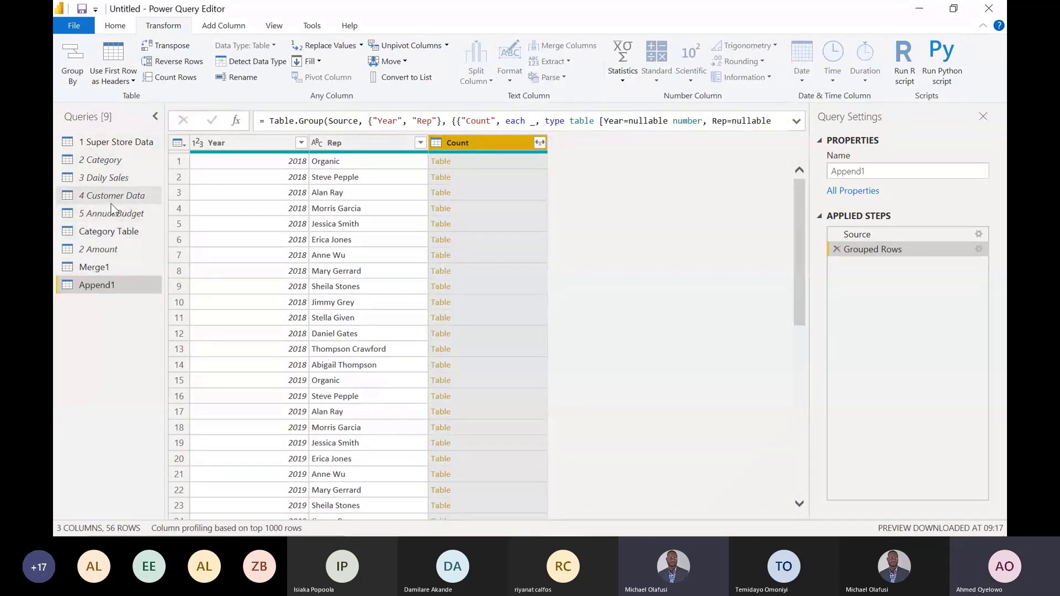
- Examine each argument of the Table.AddIndexColumn formula in the Added Index step of Category Table
left_click(117, 144)
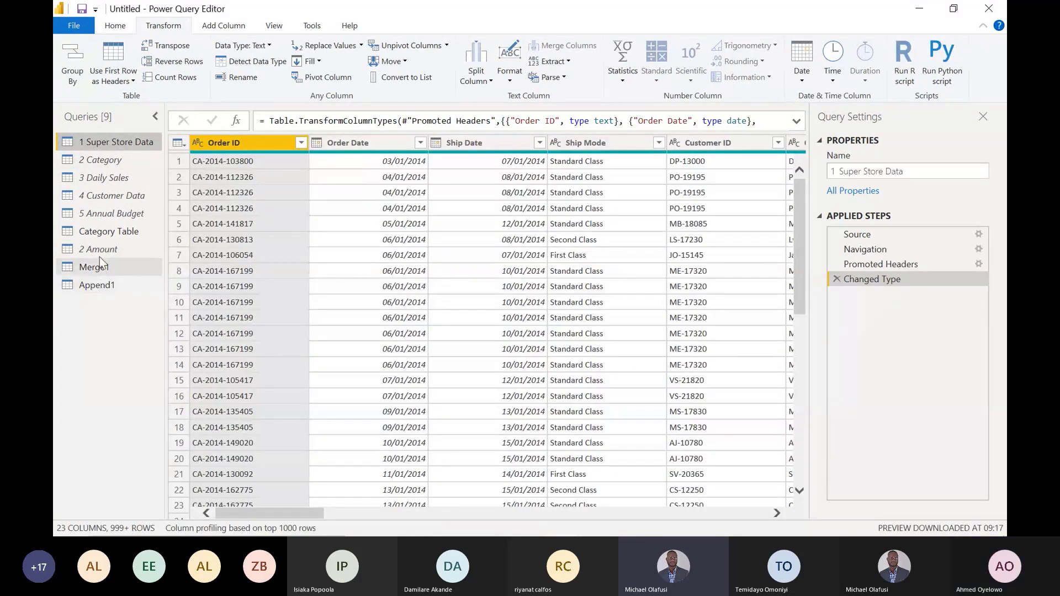
left_click(116, 232)
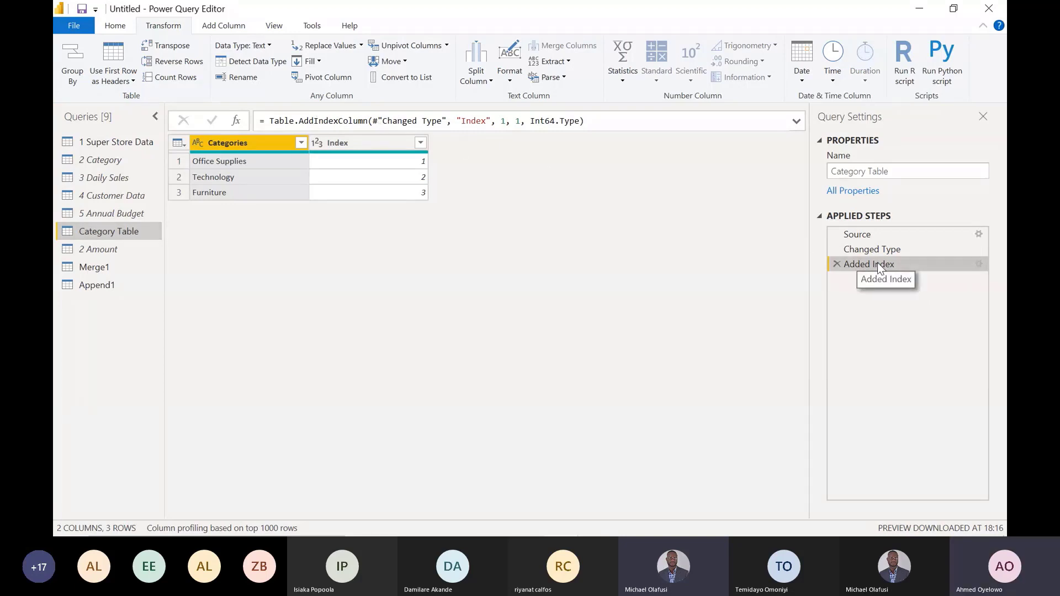
left_click(279, 120)
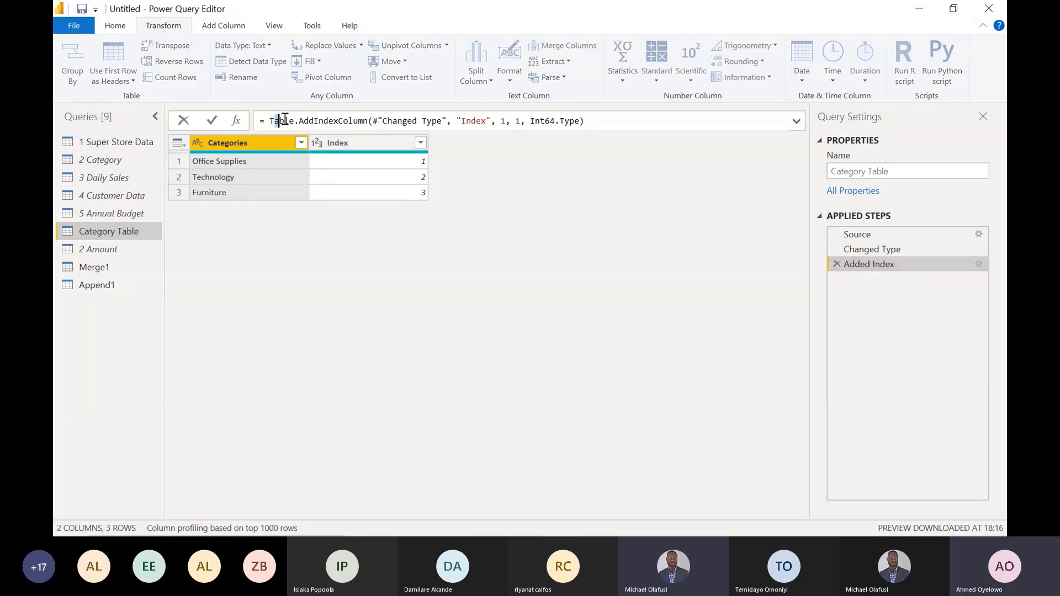
double_click(285, 121)
left_click(270, 121)
left_click_drag(271, 120, 446, 119)
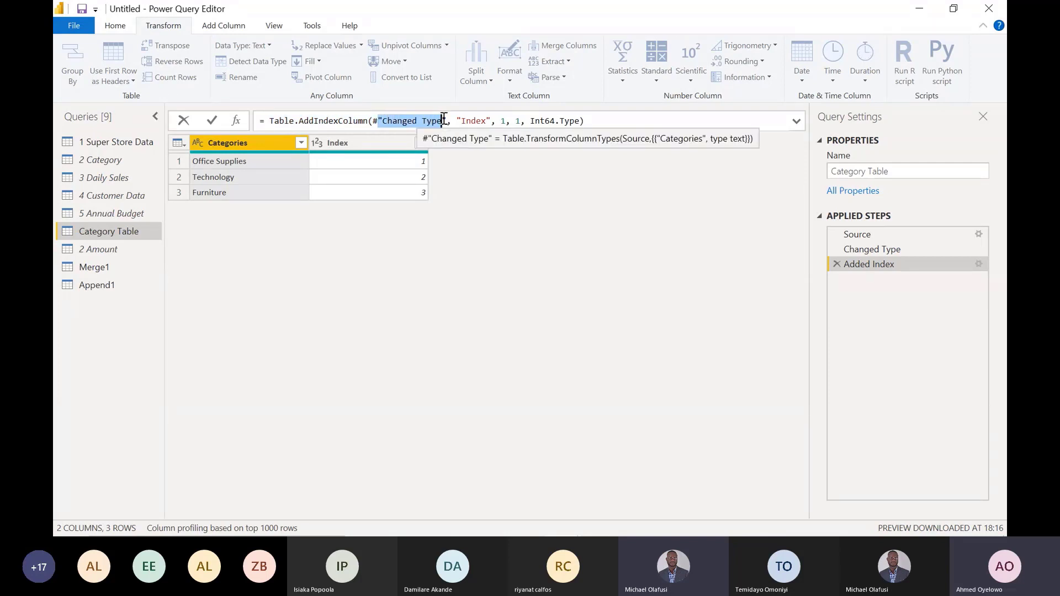
left_click_drag(456, 120, 492, 120)
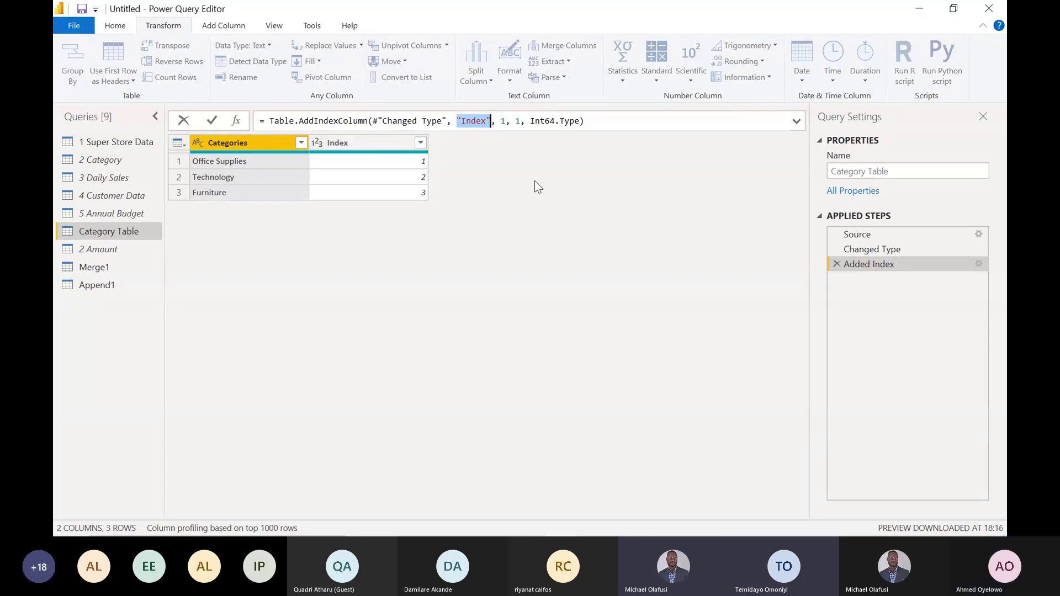
left_click(458, 121)
left_click_drag(457, 121, 492, 121)
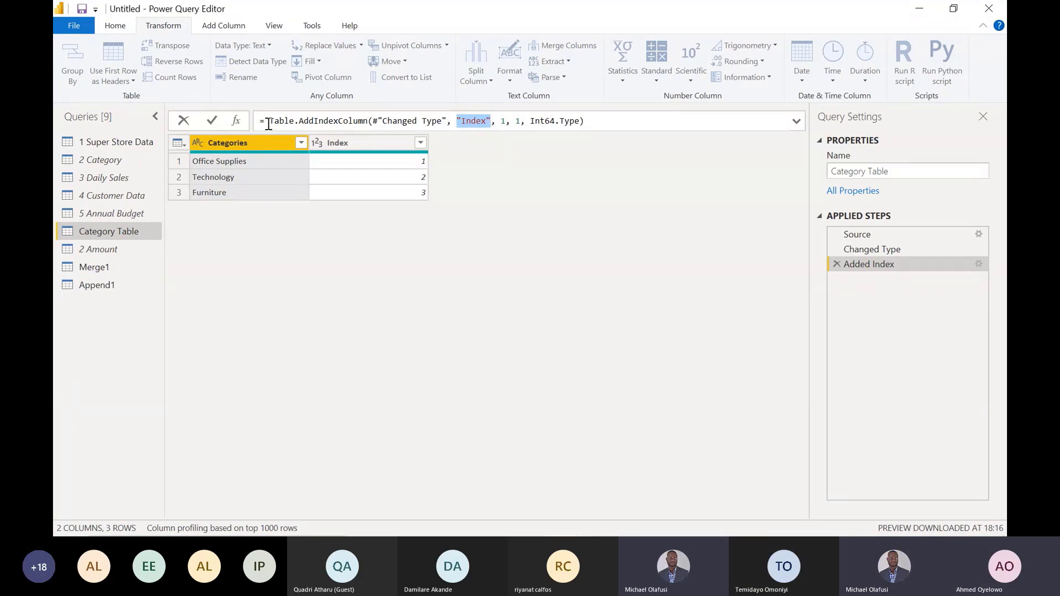
left_click_drag(269, 121, 448, 120)
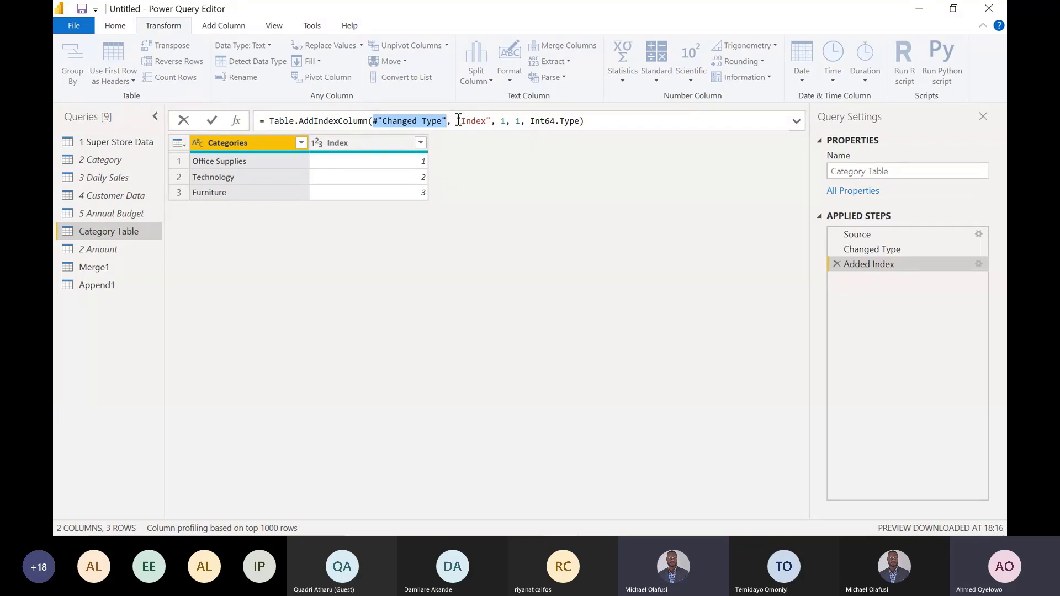
left_click_drag(457, 121, 480, 120)
left_click_drag(488, 121, 491, 120)
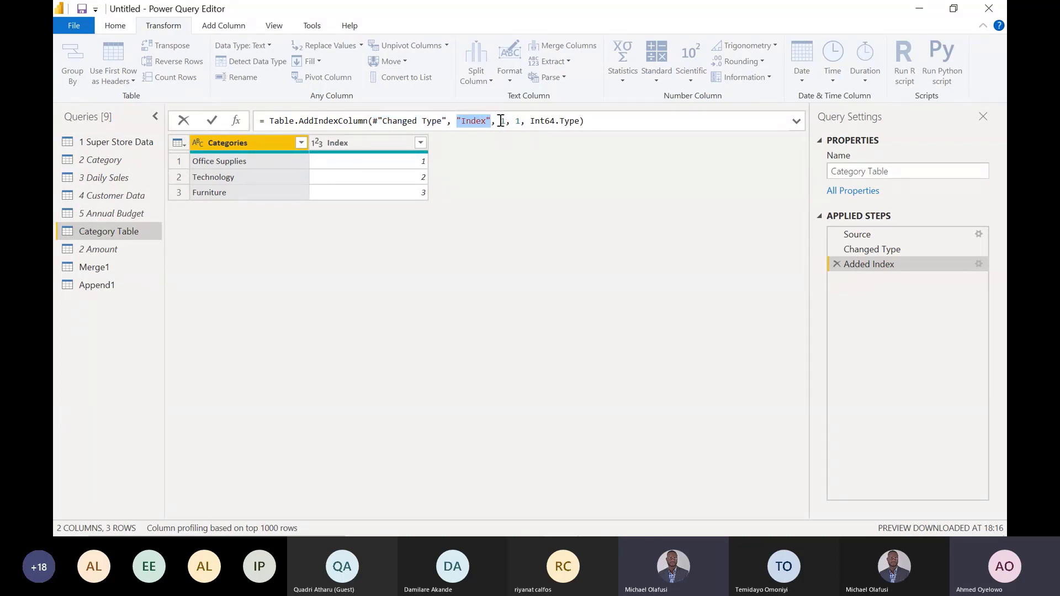
left_click_drag(500, 120, 505, 122)
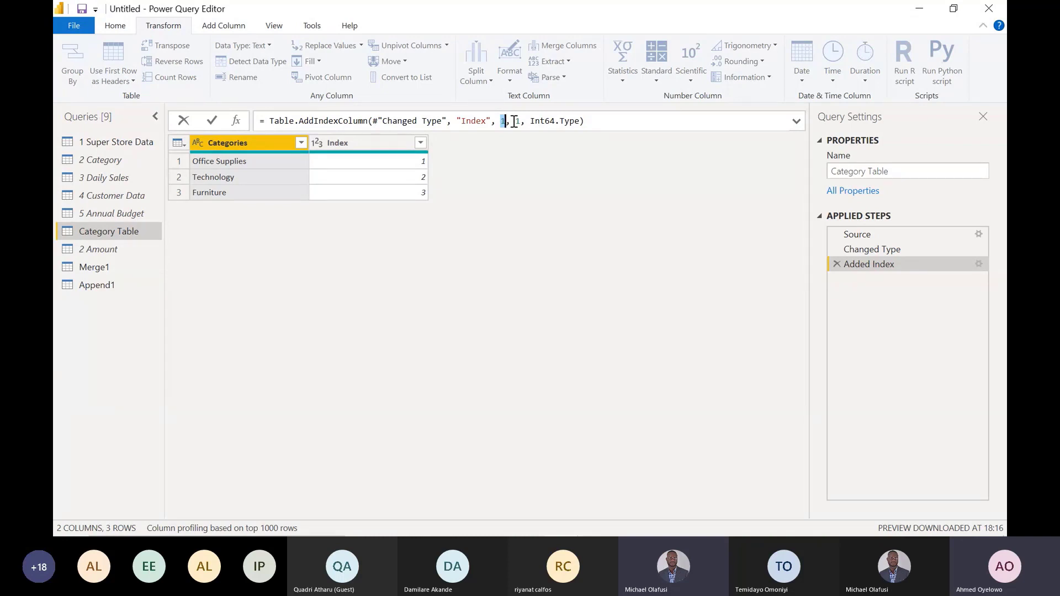
left_click_drag(512, 121, 579, 121)
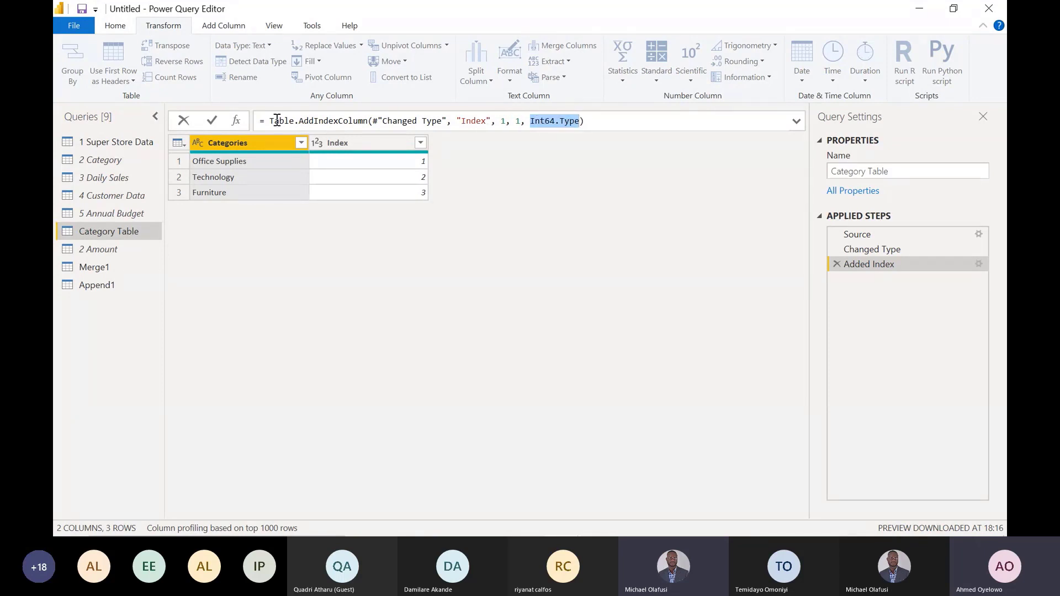
- Copy the Table.AddIndexColumn formula from Category Table's Added Index step into a new custom column formula in Append1
left_click_drag(270, 121, 589, 120)
key("ctrl+c")
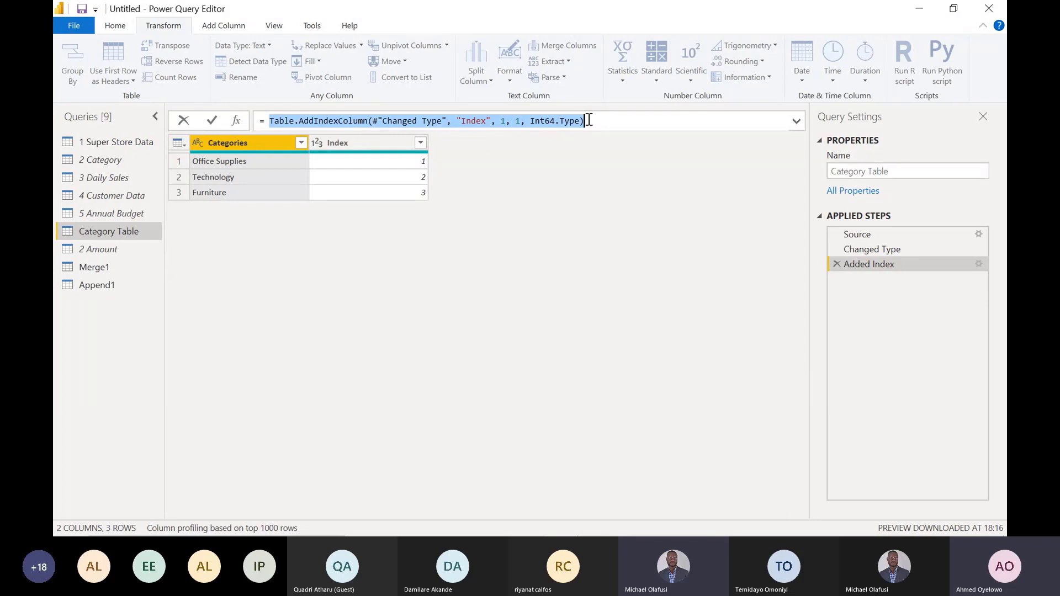
left_click(112, 284)
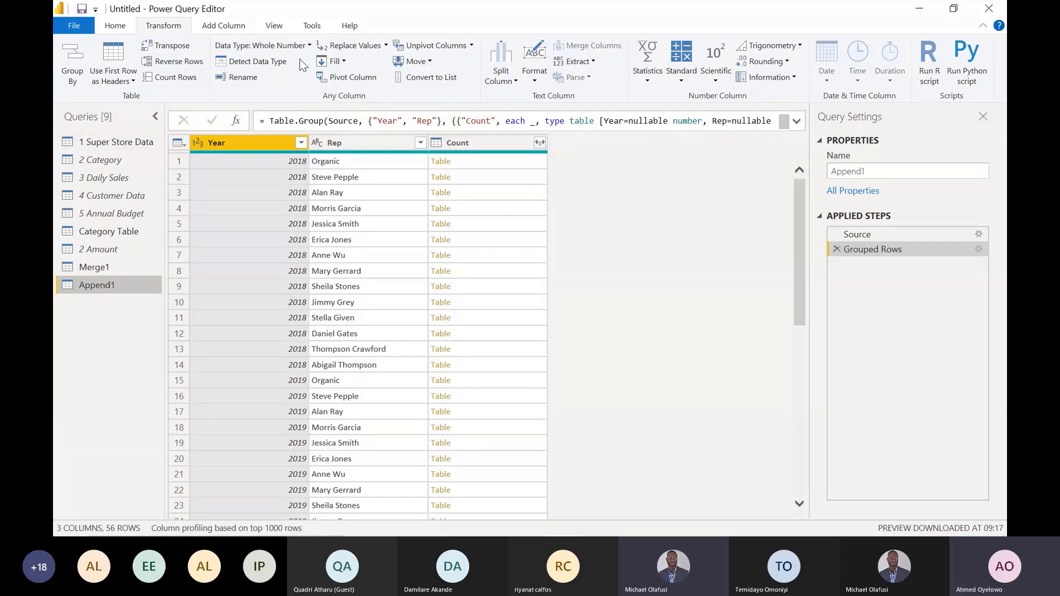
left_click(224, 26)
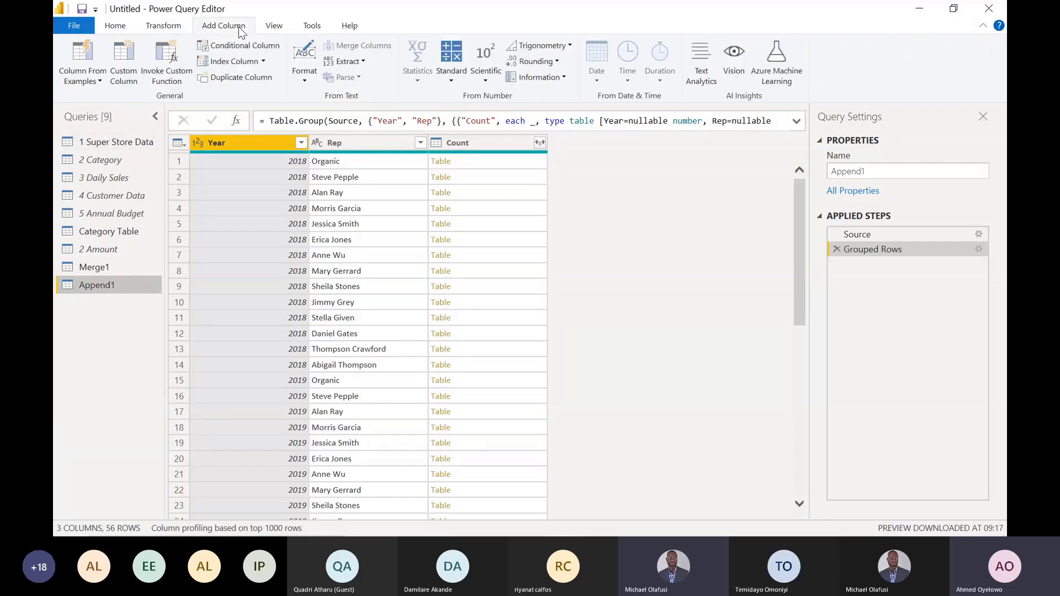
left_click(124, 57)
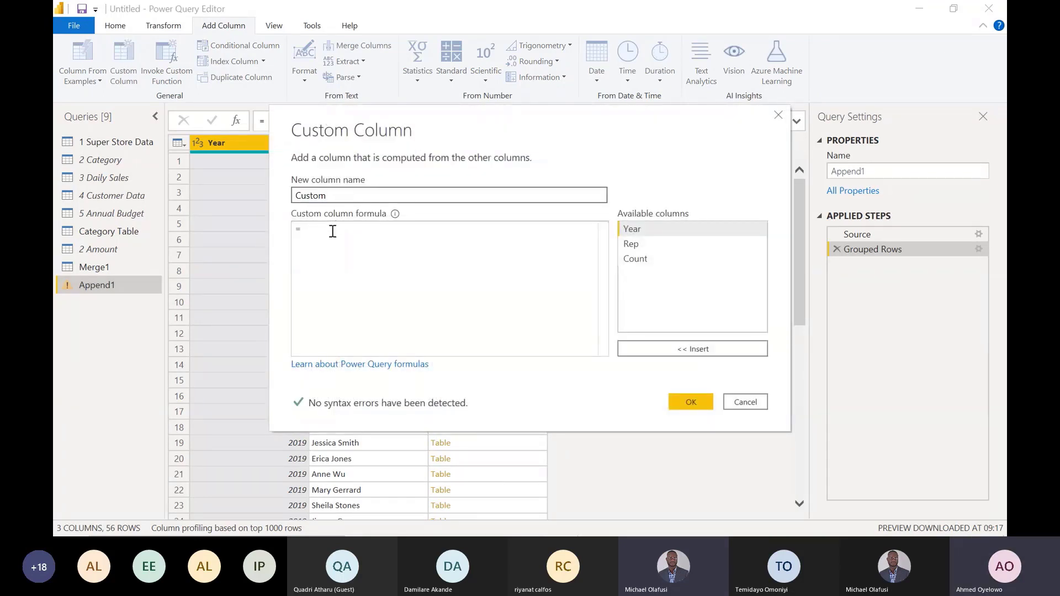
left_click(333, 232)
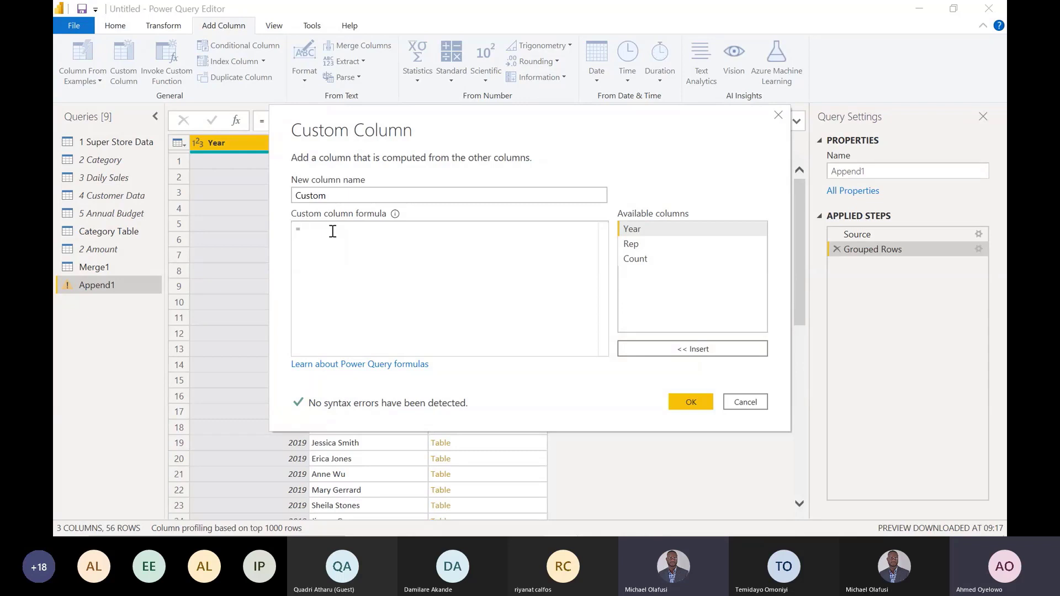
key("ctrl+v")
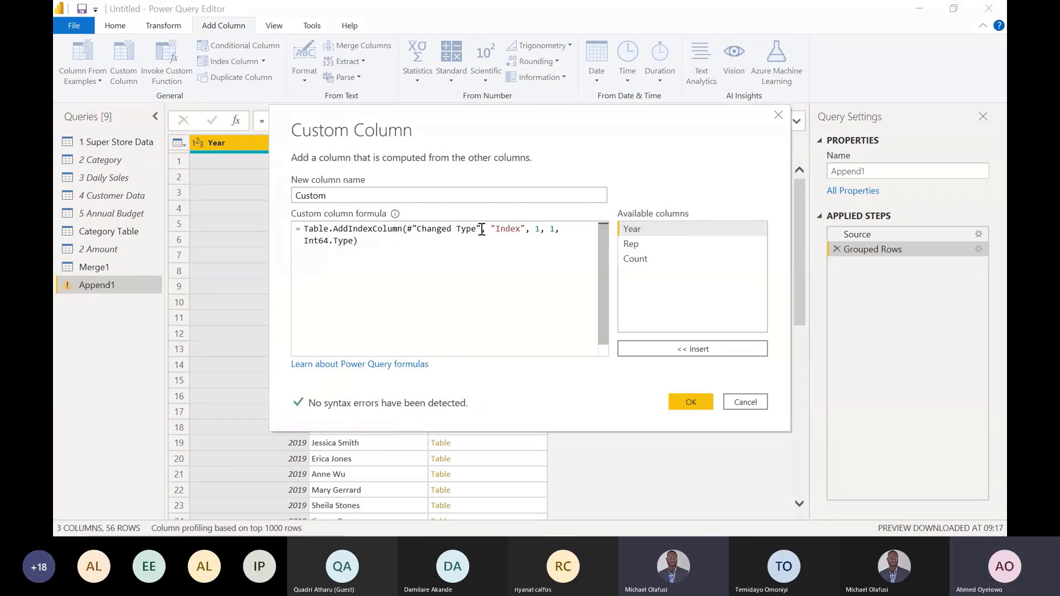
- Replace the #"Changed Type" argument with [Count] in the custom column formula, and add the column
key("BackSpace")
key("BackSpace")
key("BackSpace")
key("BackSpace")
key("BackSpace")
key("BackSpace")
key("BackSpace")
key("BackSpace")
key("BackSpace")
key("BackSpace")
key("BackSpace")
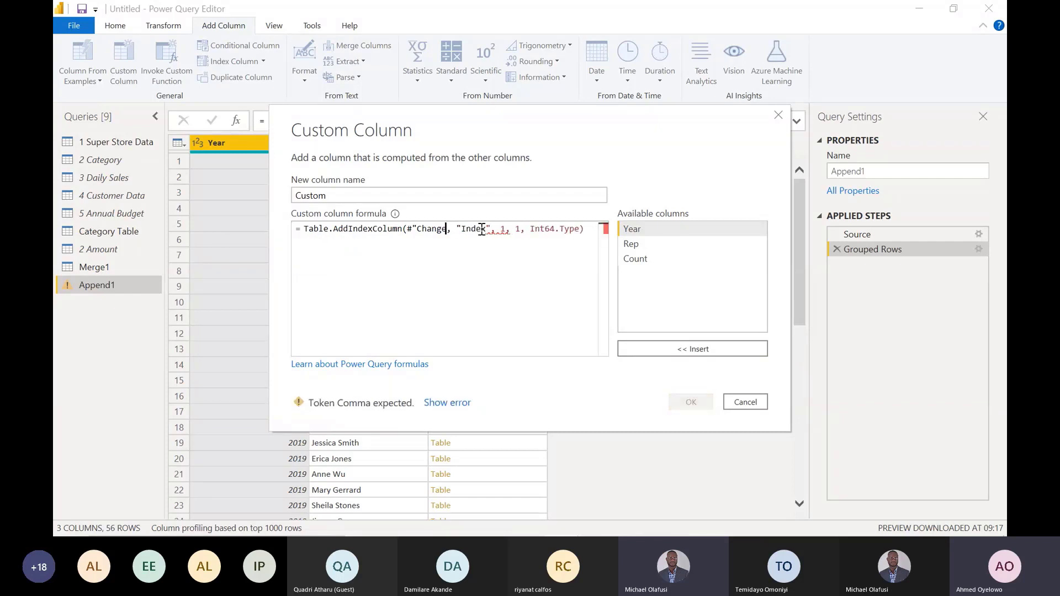
key("BackSpace")
key("BackSpace")
key("BackSpace")
key("BackSpace")
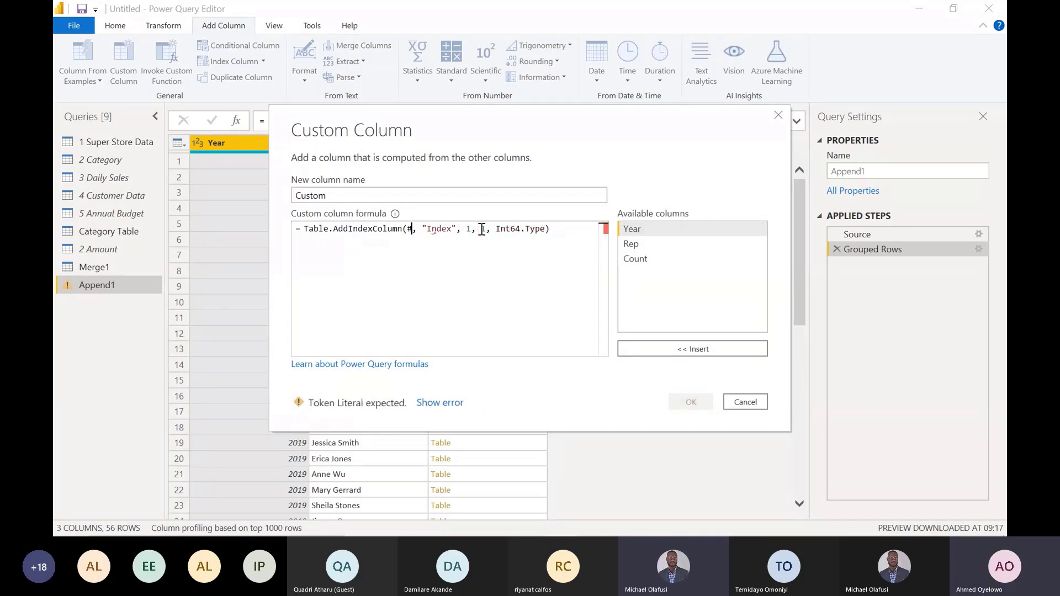
double_click(643, 259)
left_click_drag(543, 142, 540, 272)
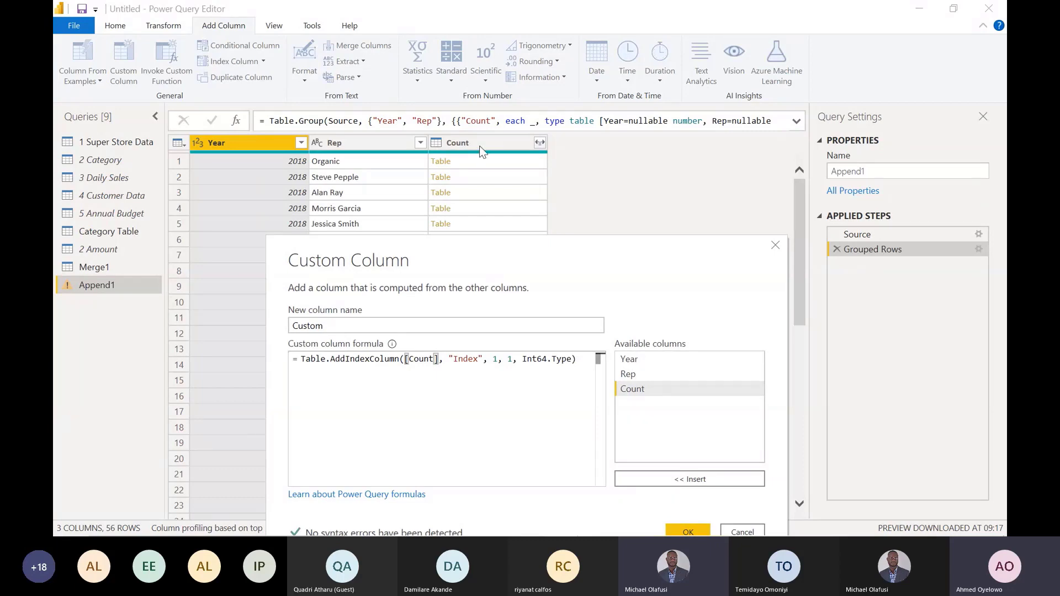
left_click_drag(499, 253, 468, 116)
left_click(652, 392)
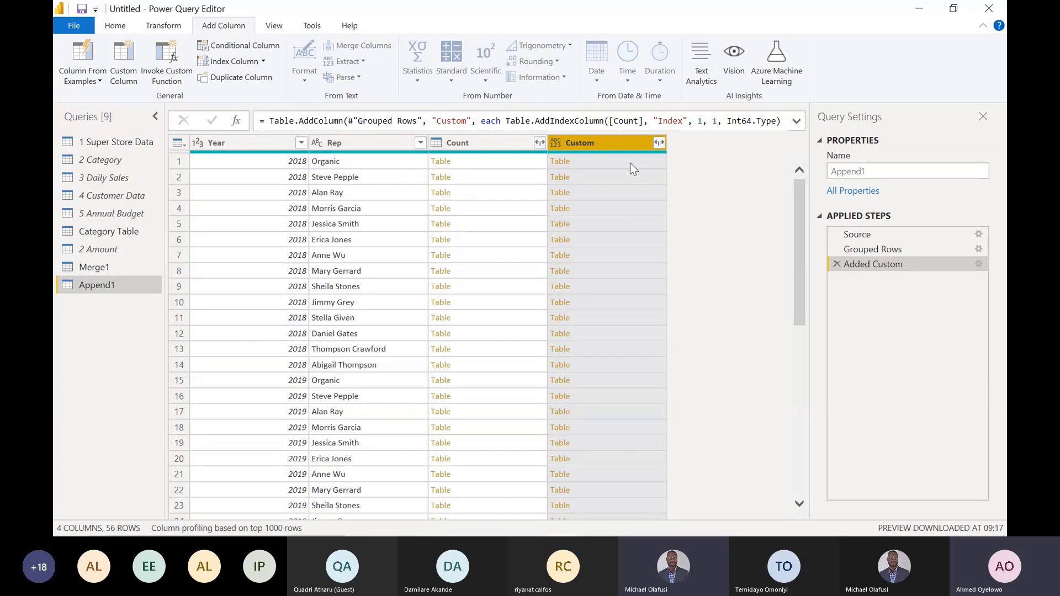
- Inspect the first row's nested table in the Custom column, and remove the Count column from Append1
left_click(638, 163)
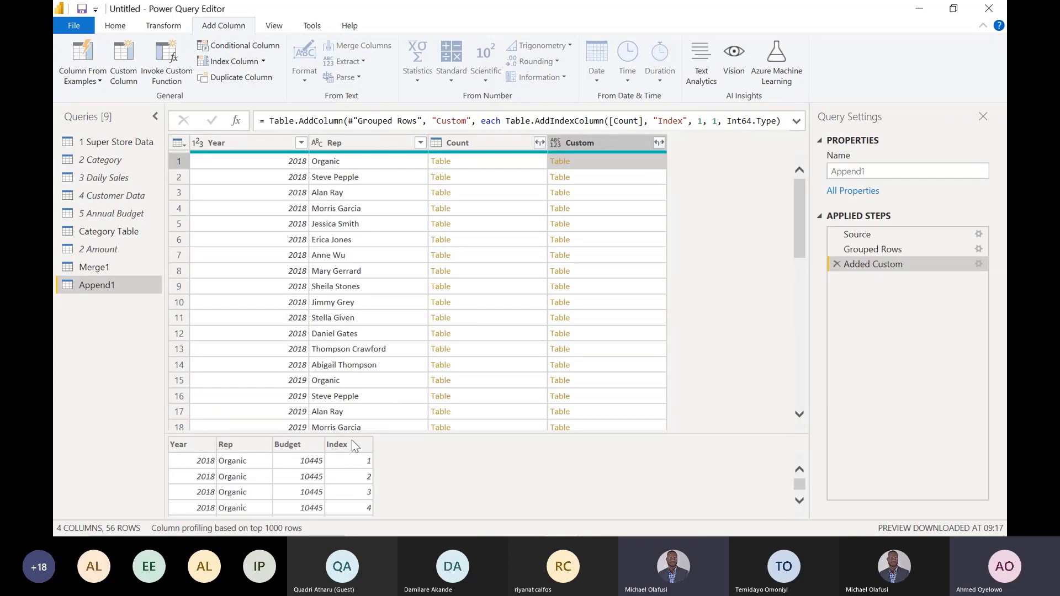
left_click(799, 501)
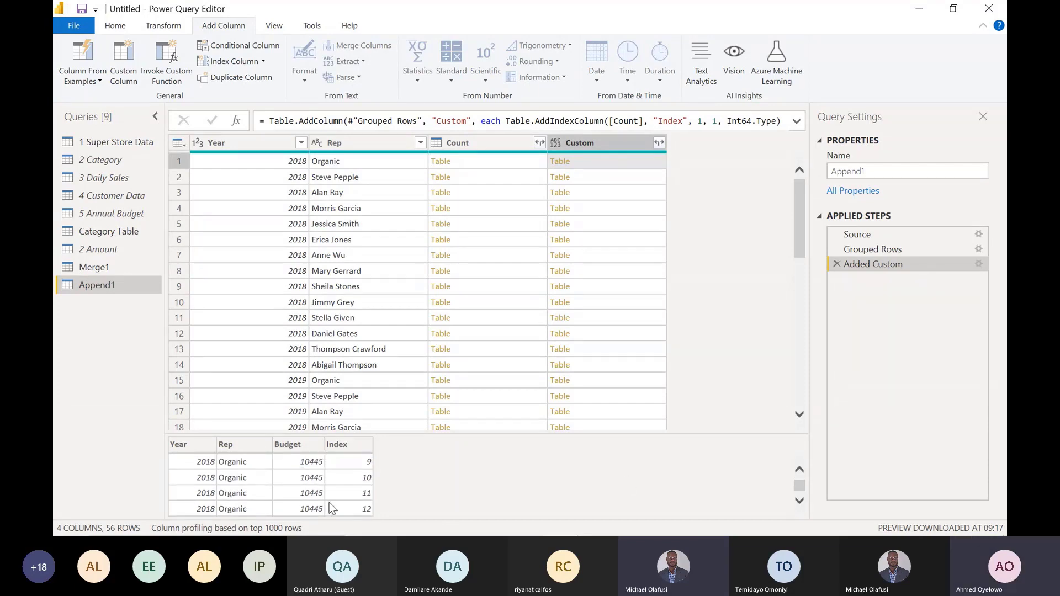
left_click(487, 142)
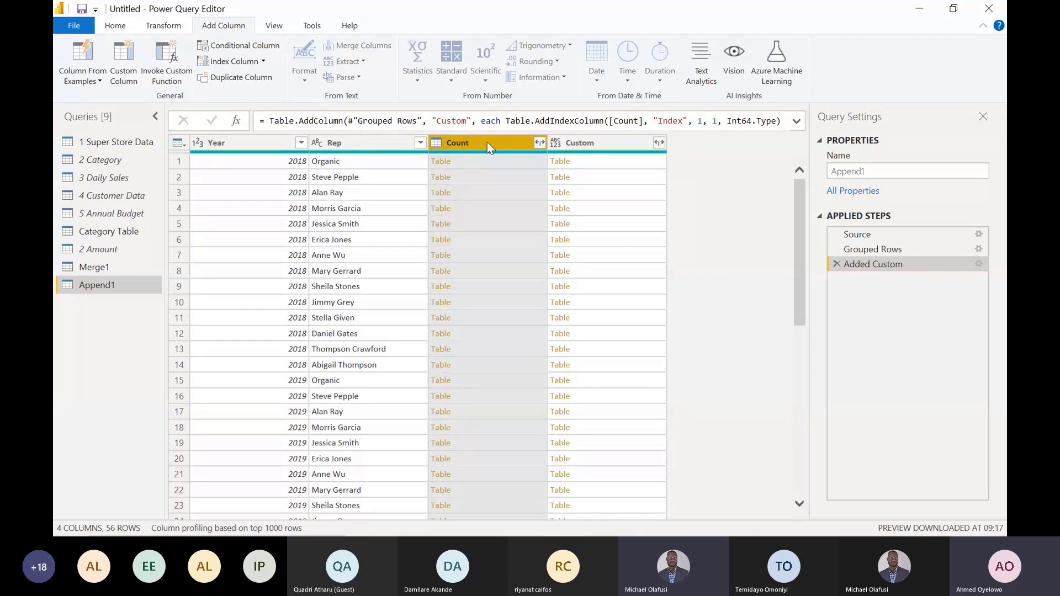
key("Delete")
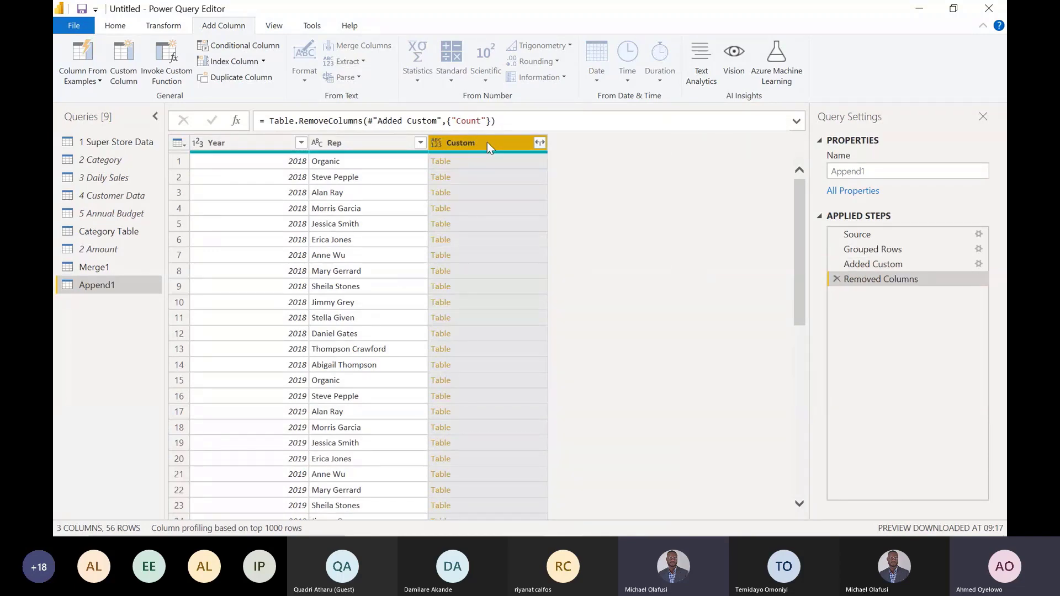
- Expand the Custom column into only Budget and Index, without the original column name as prefix
left_click(541, 143)
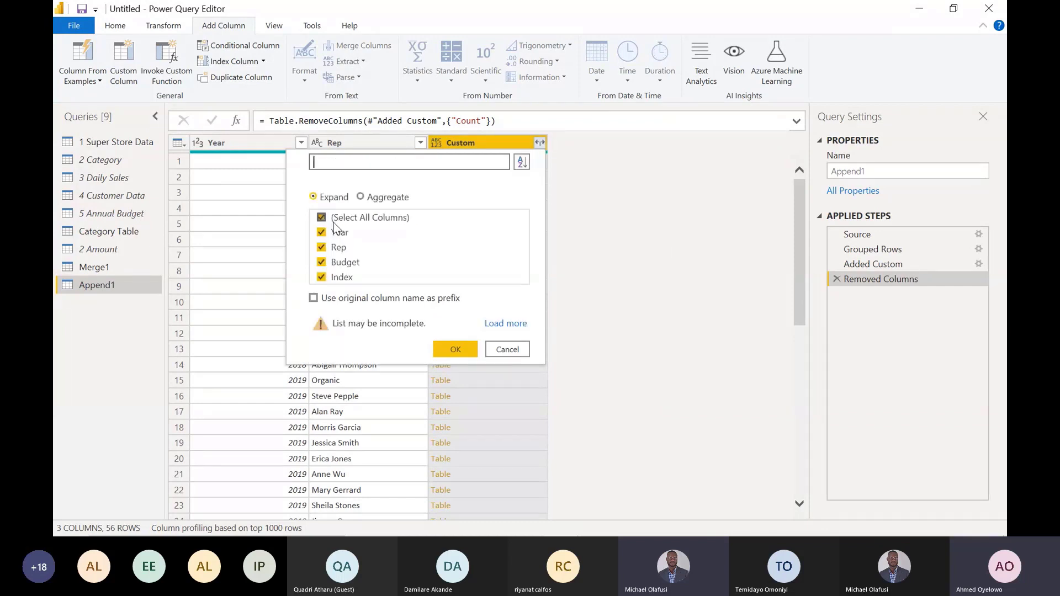
left_click(324, 219)
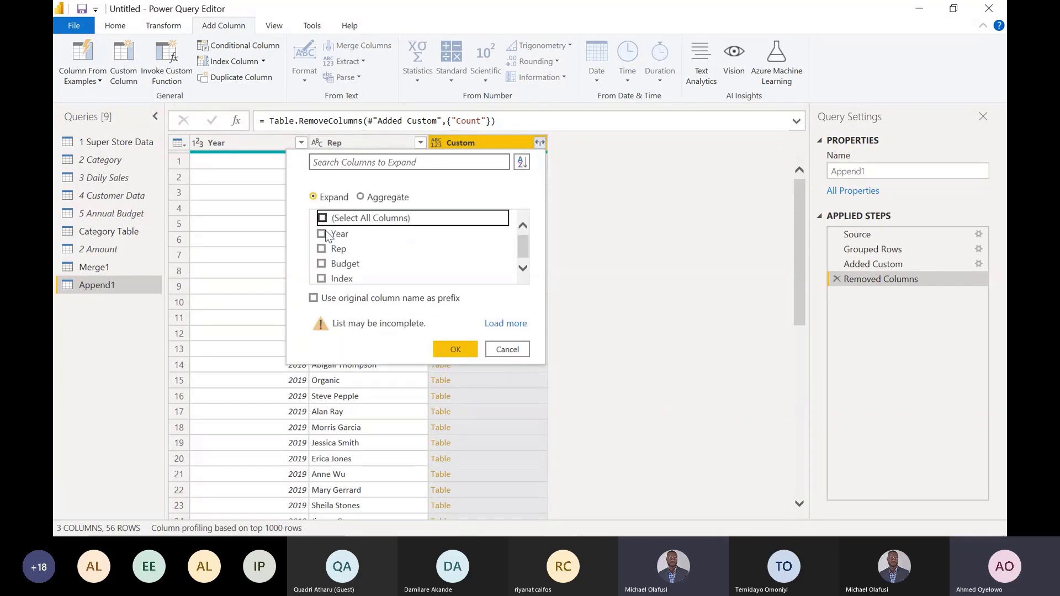
left_click(323, 278)
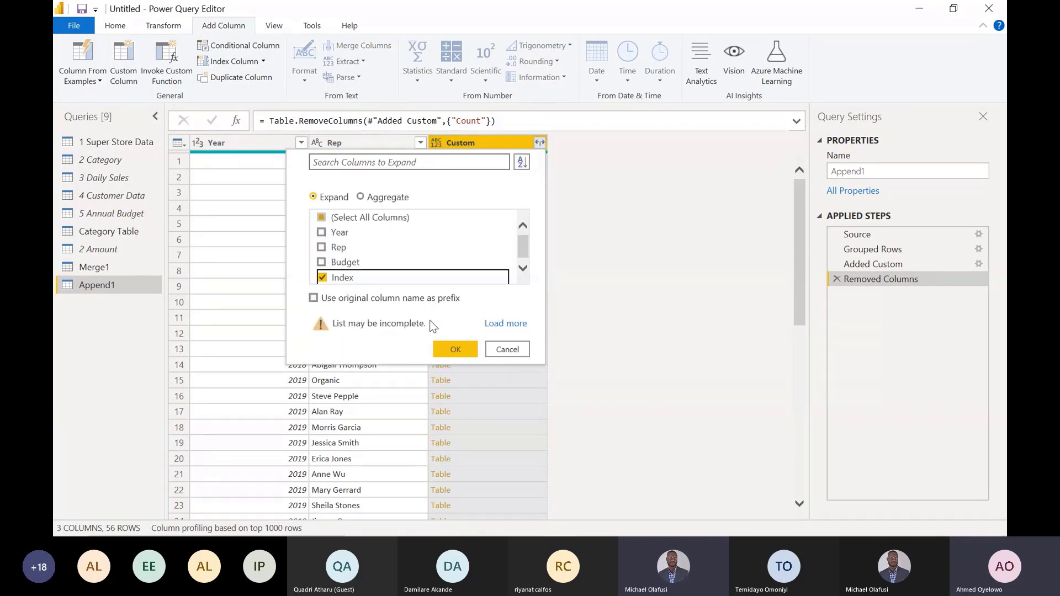
left_click(323, 264)
left_click(459, 346)
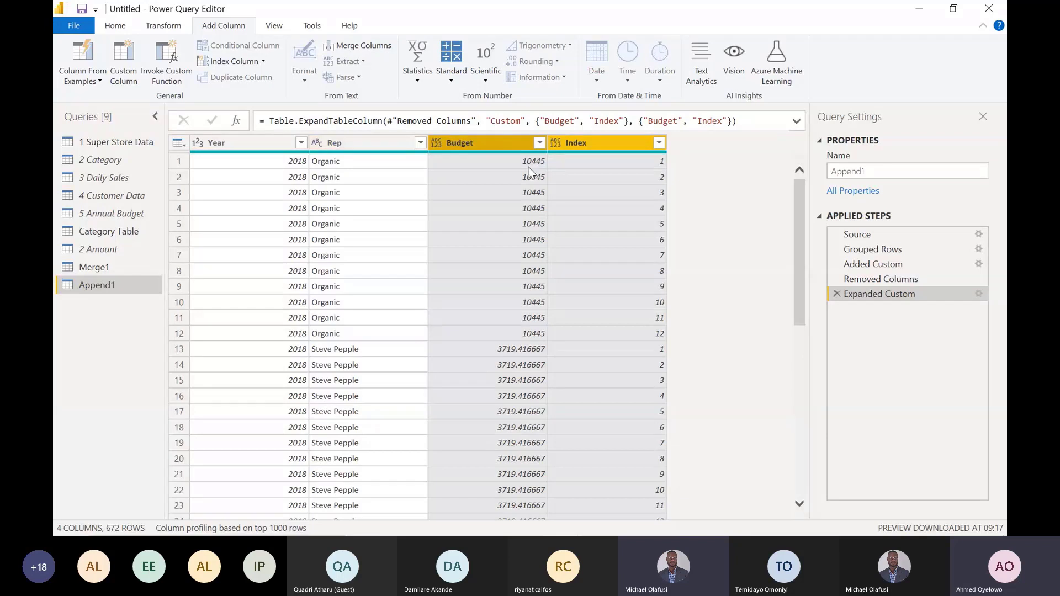
left_click(611, 148)
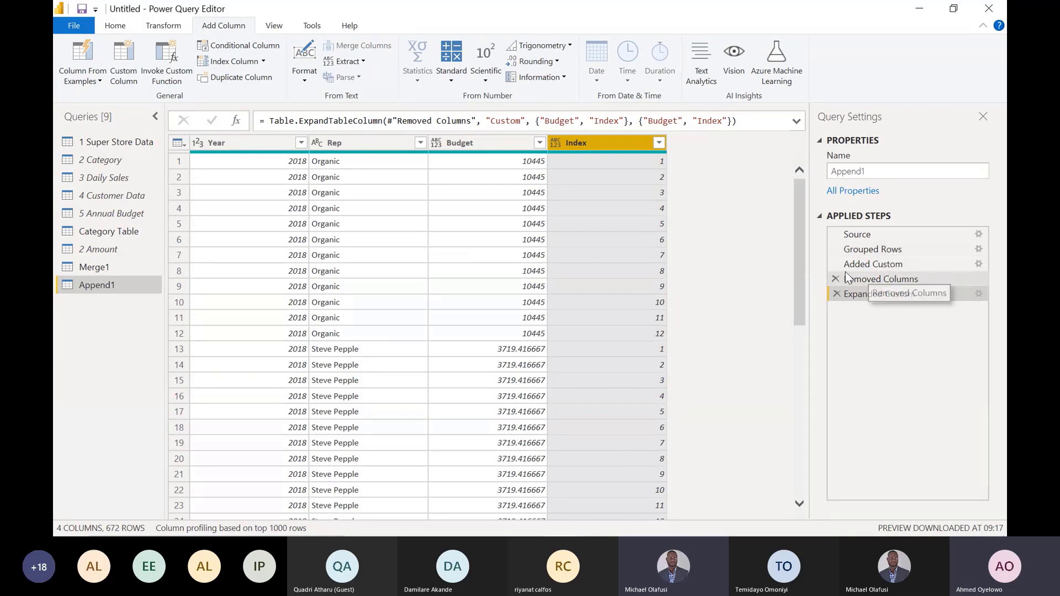
- Rename the index column to "MonthNo" in the formula of Append1's Added Custom step
left_click(883, 267)
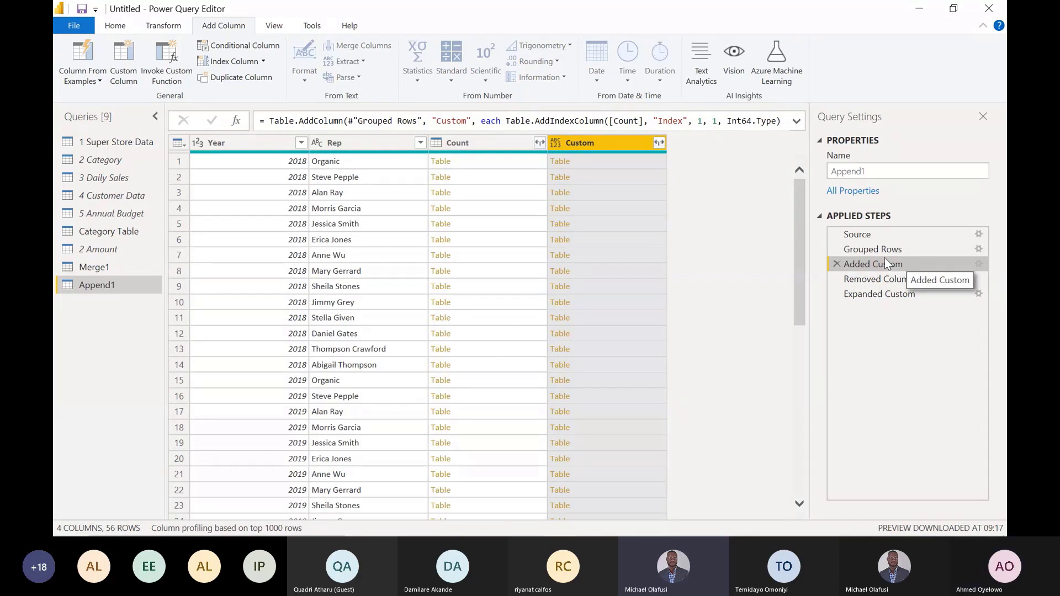
double_click(681, 121)
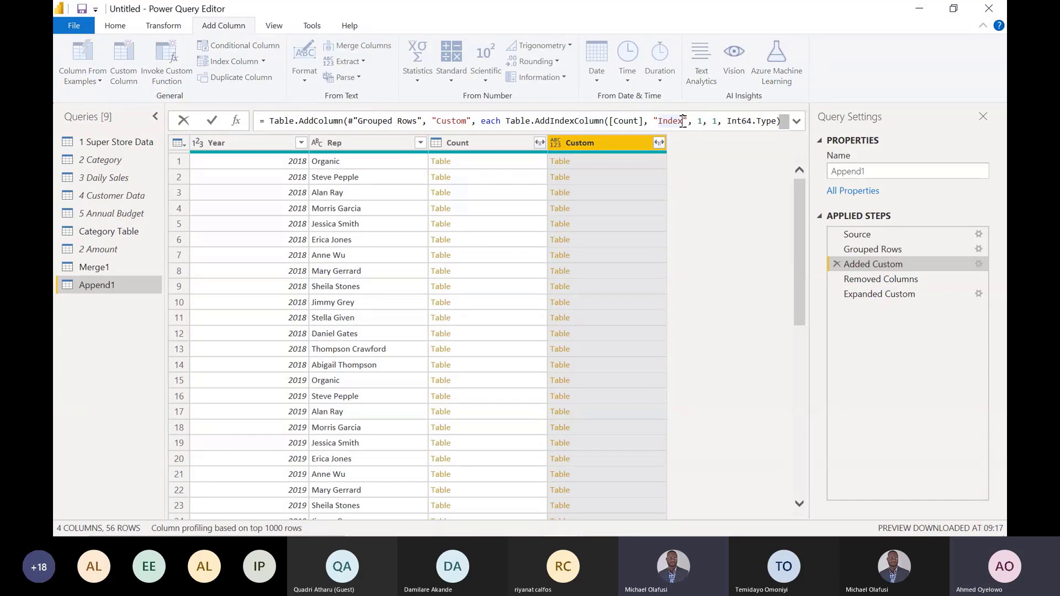
key("BackSpace")
key("BackSpace")
key("BackSpace")
key("BackSpace")
key("BackSpace")
type("MonthN")
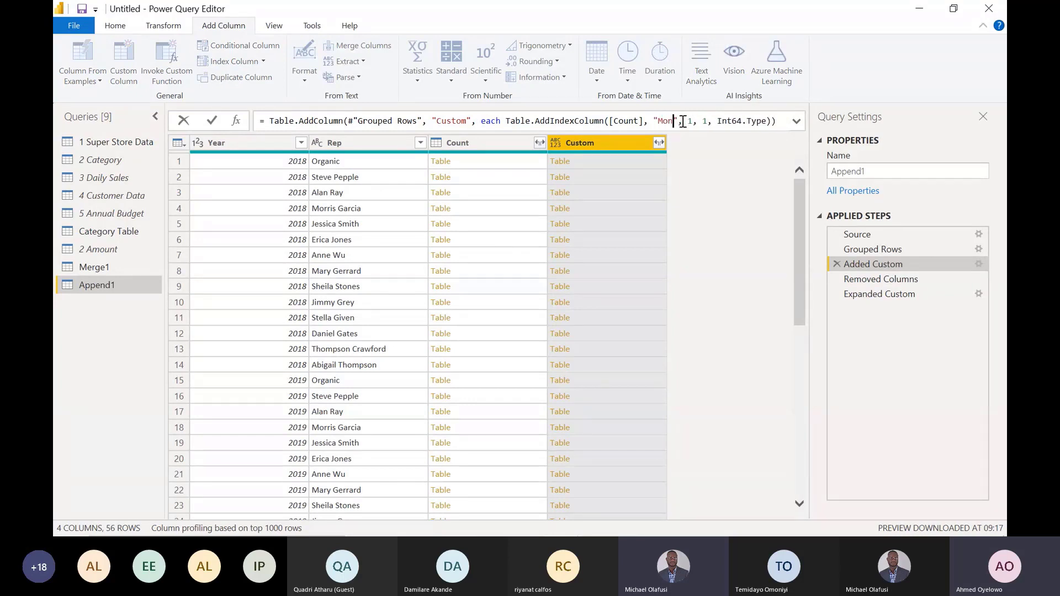
type("o")
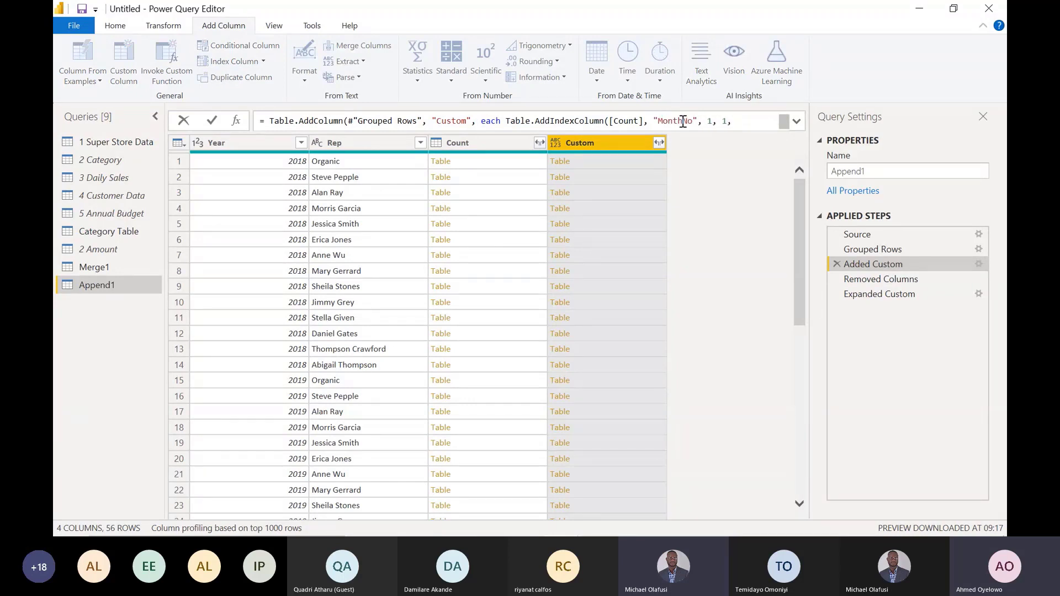
key("Return")
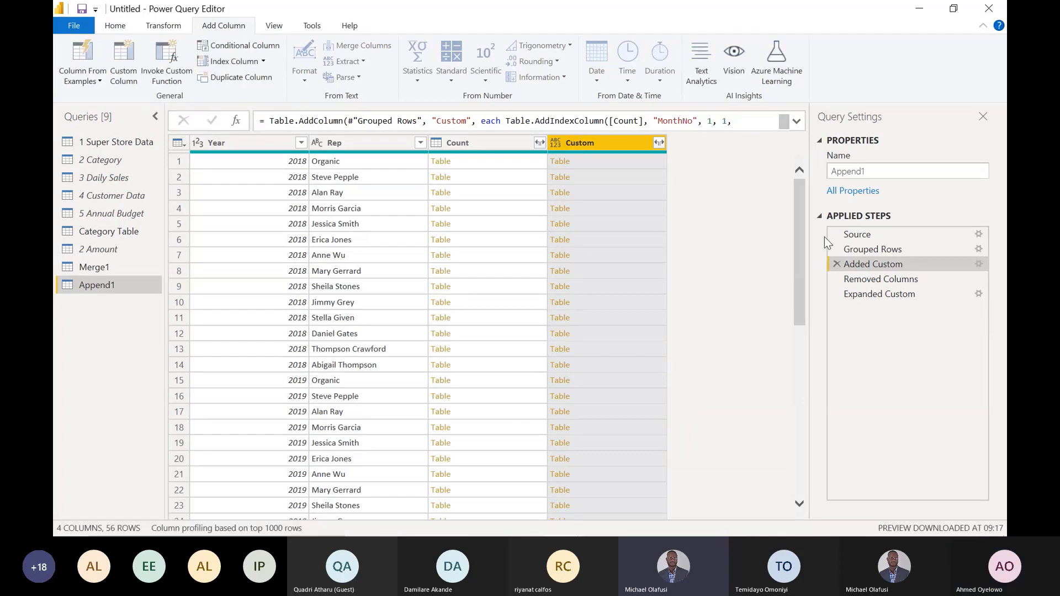
- Edit the Expanded Custom step to expand Budget and MonthNo, leaving out Index
left_click(879, 279)
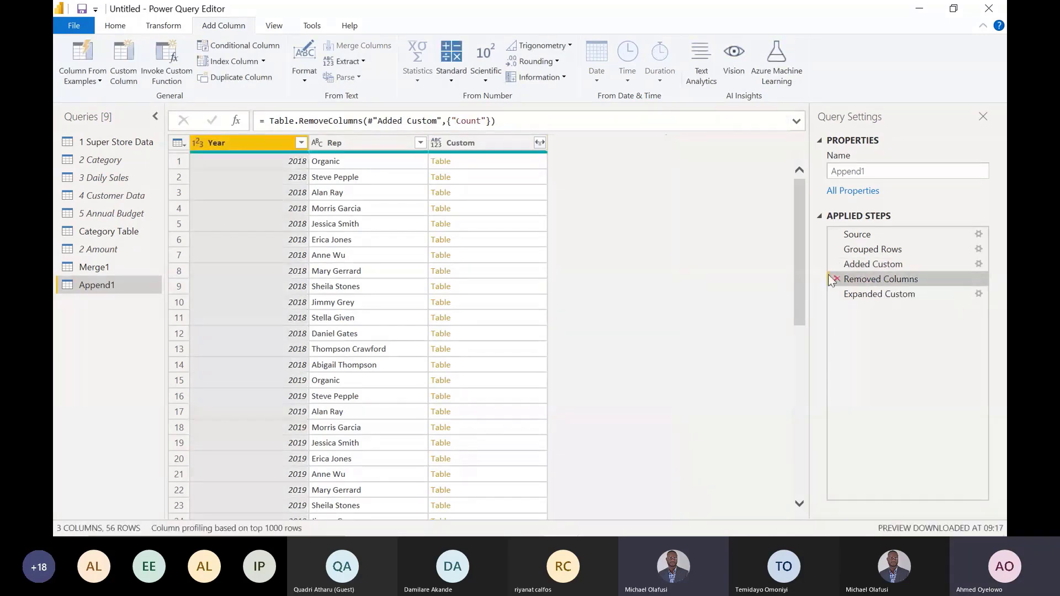
left_click(884, 296)
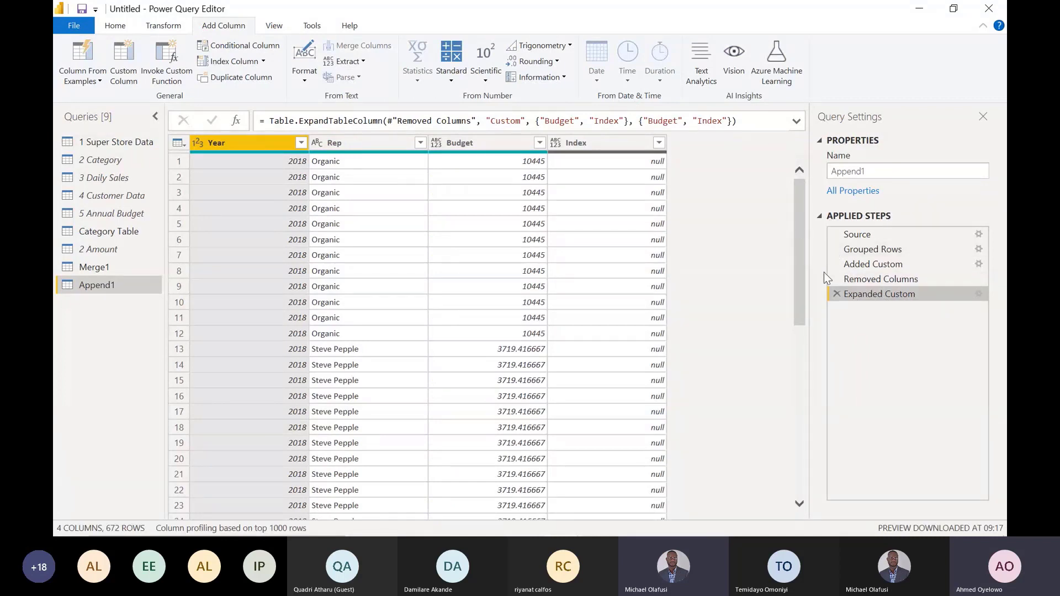
left_click(867, 280)
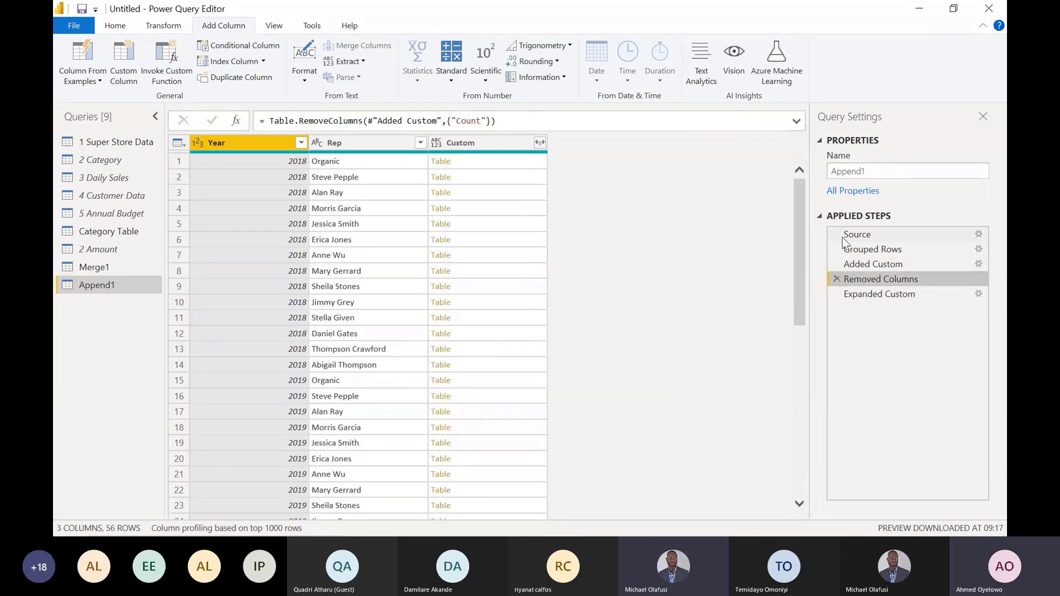
left_click(884, 294)
right_click(883, 291)
left_click(899, 296)
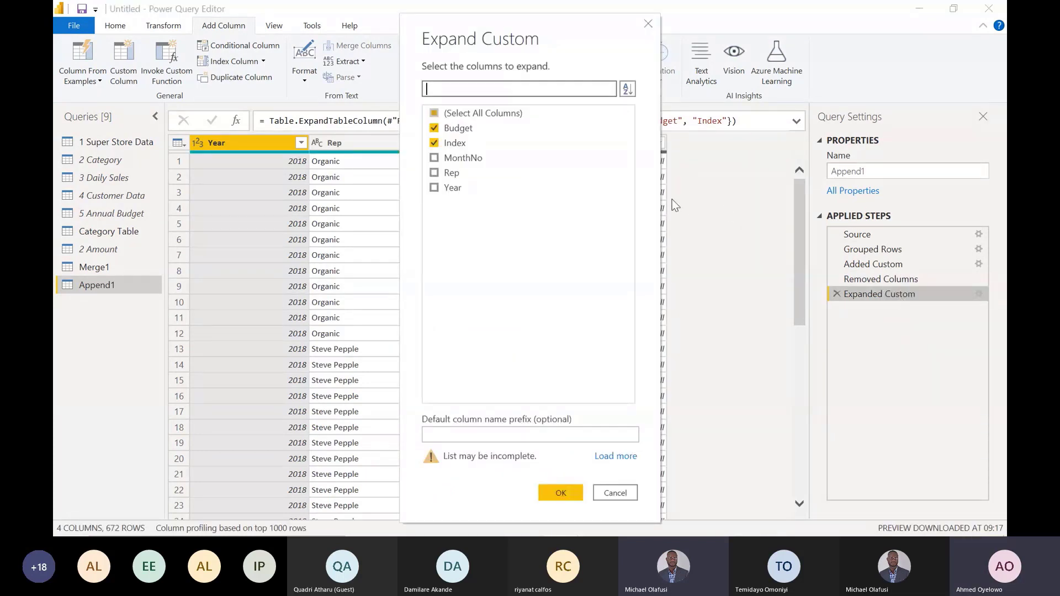
left_click(434, 143)
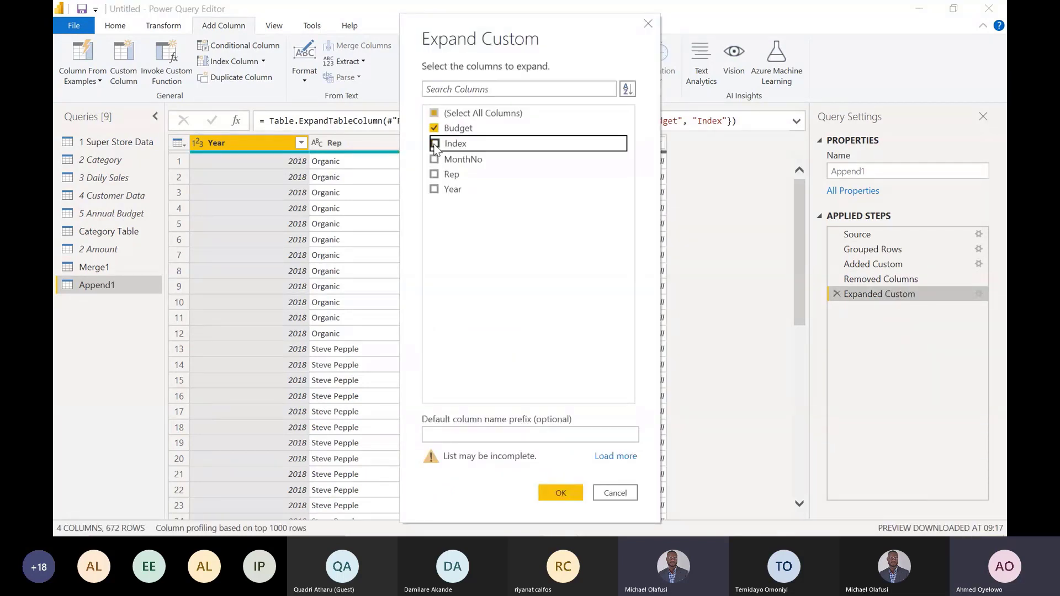
left_click(435, 159)
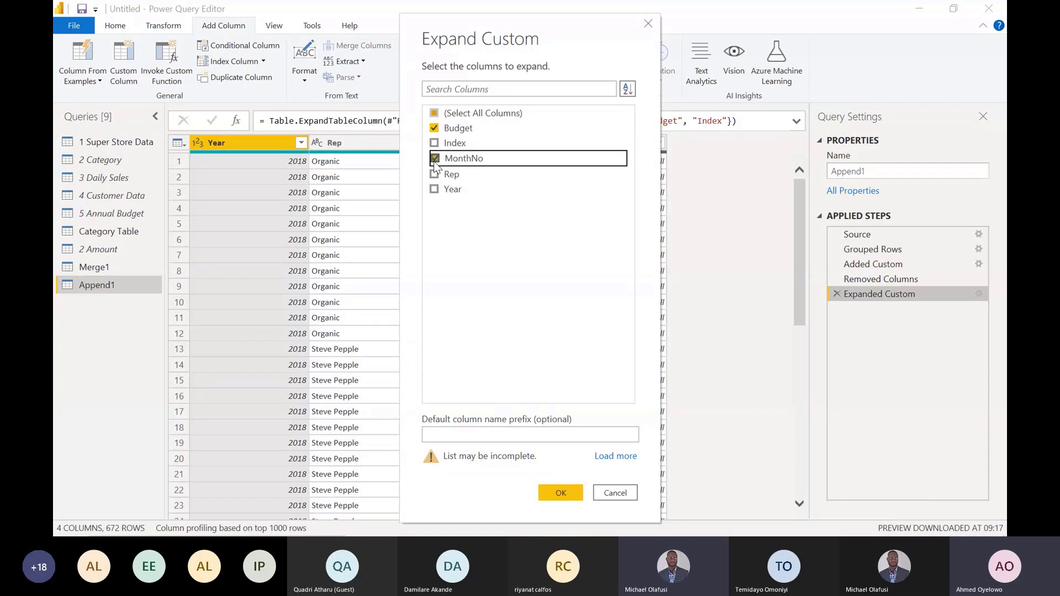
left_click(552, 491)
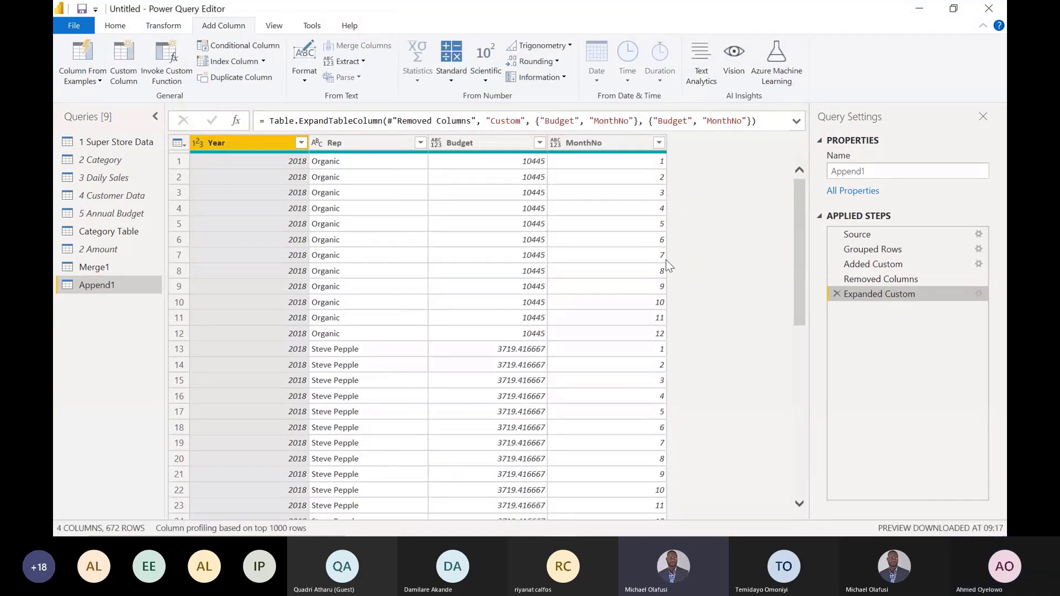
- Set the data type of MonthNo to Whole Number and of Budget to Decimal Number
left_click(555, 143)
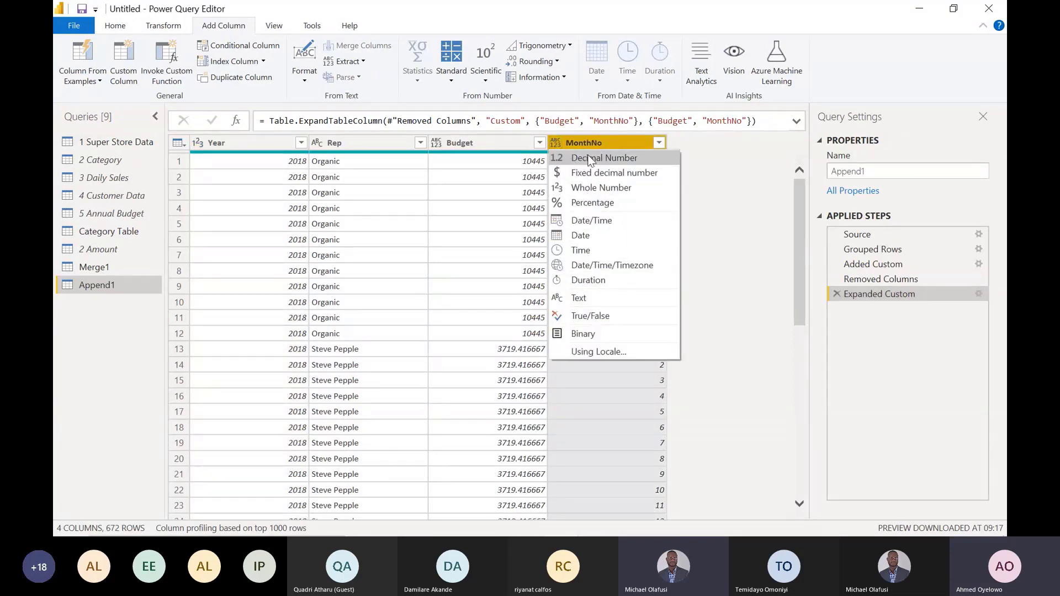
left_click(603, 188)
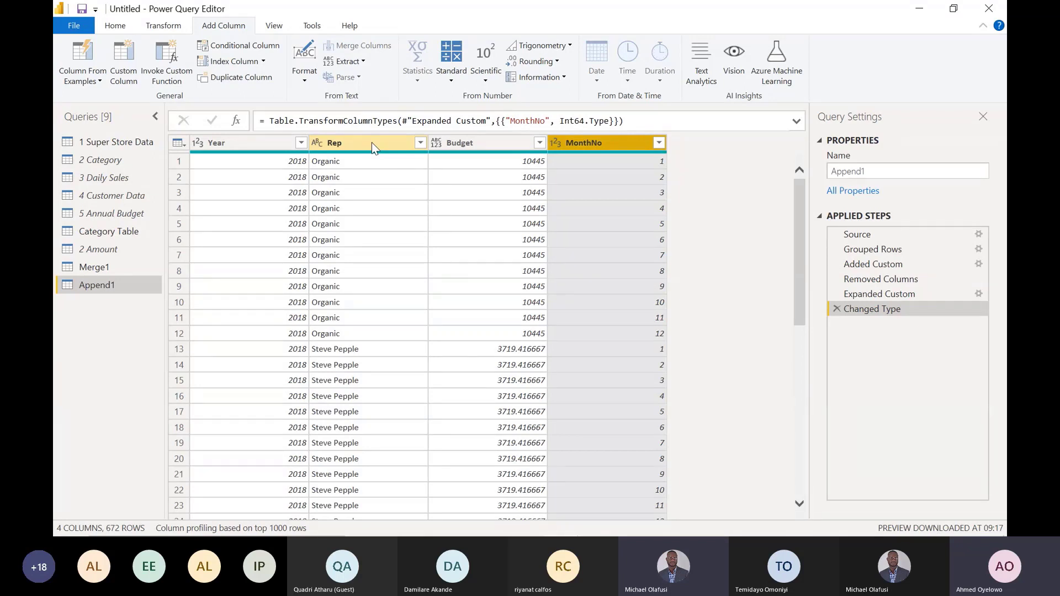
left_click(441, 145)
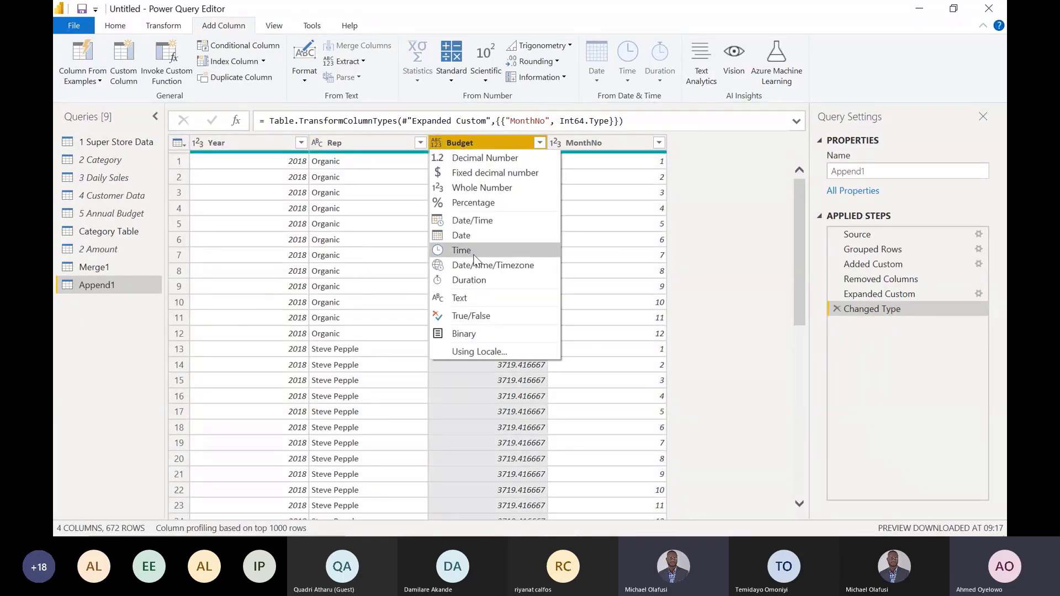
left_click(474, 158)
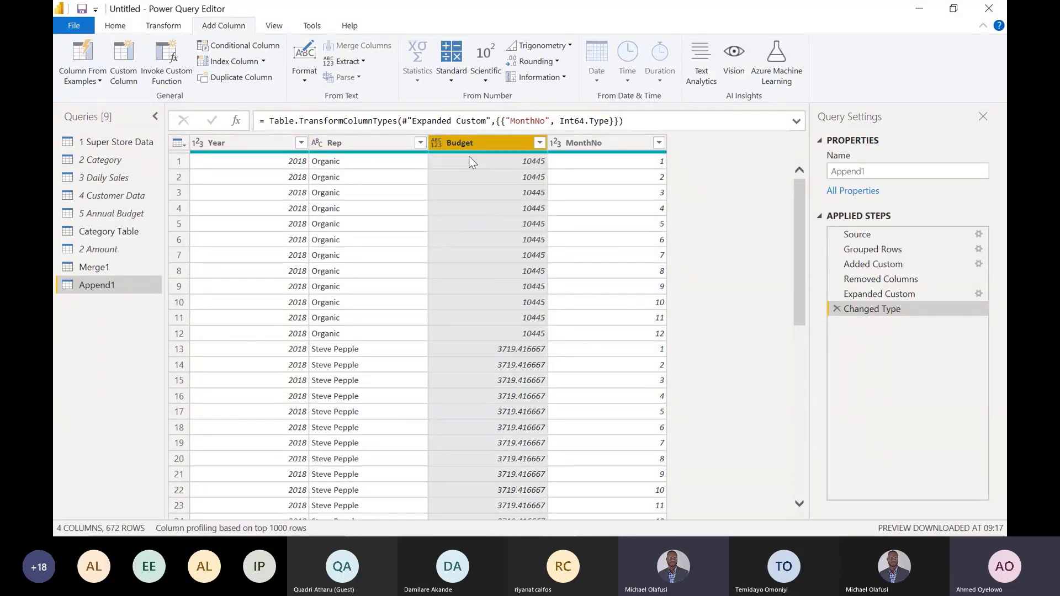
- Add a custom column named "Date" to Append1 with the formula #date([Year], [MonthNo], 1)
left_click(606, 141)
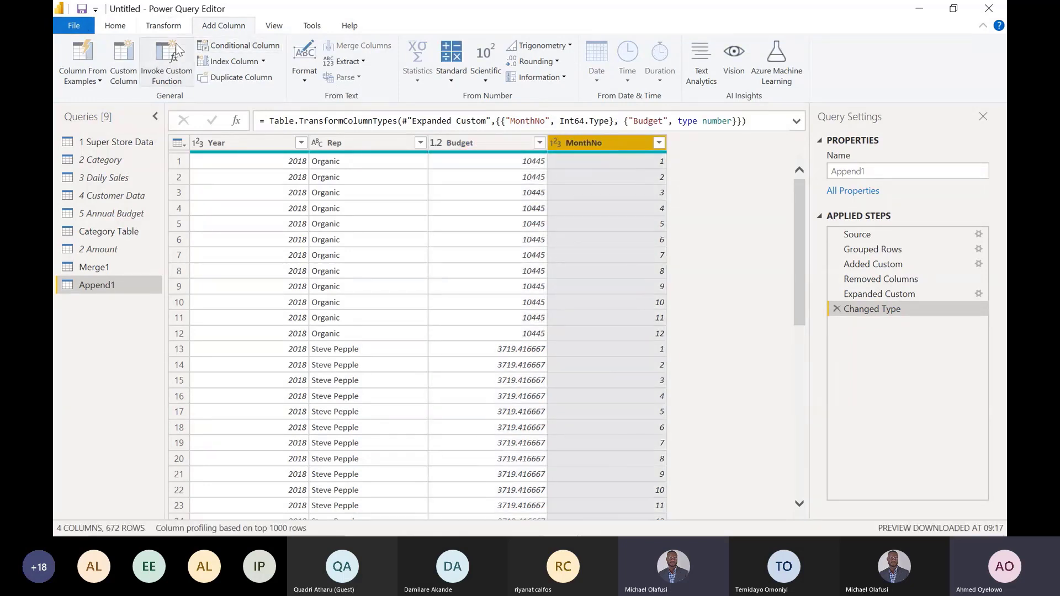
left_click(125, 51)
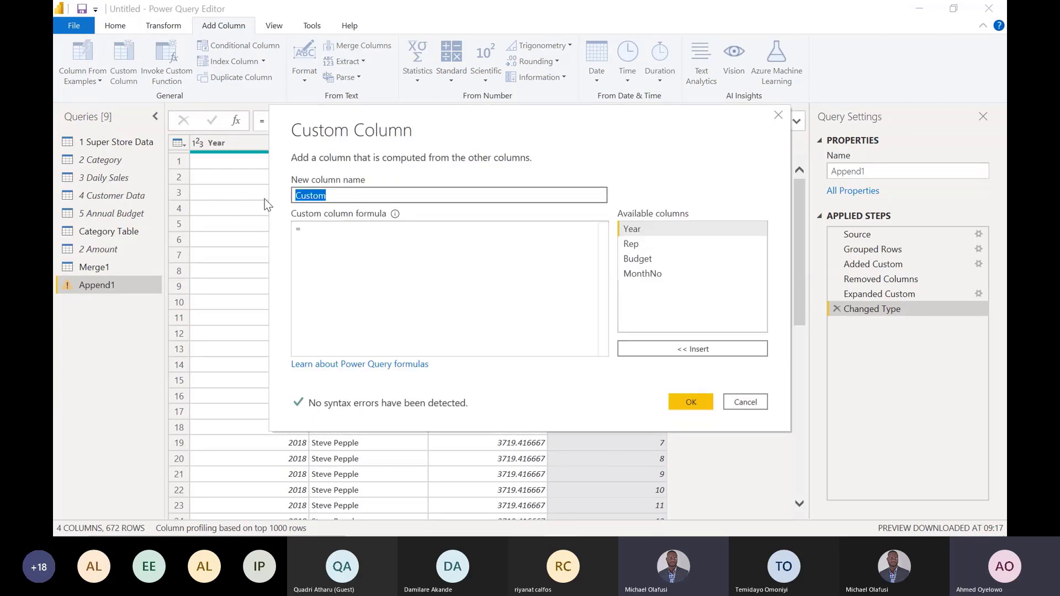
type("Date")
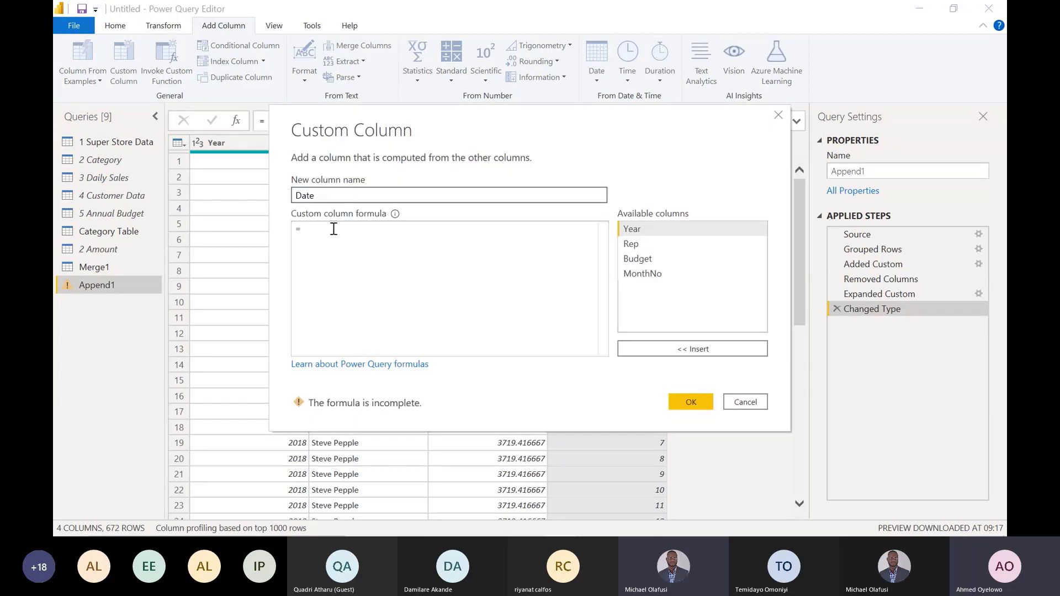
left_click(334, 229)
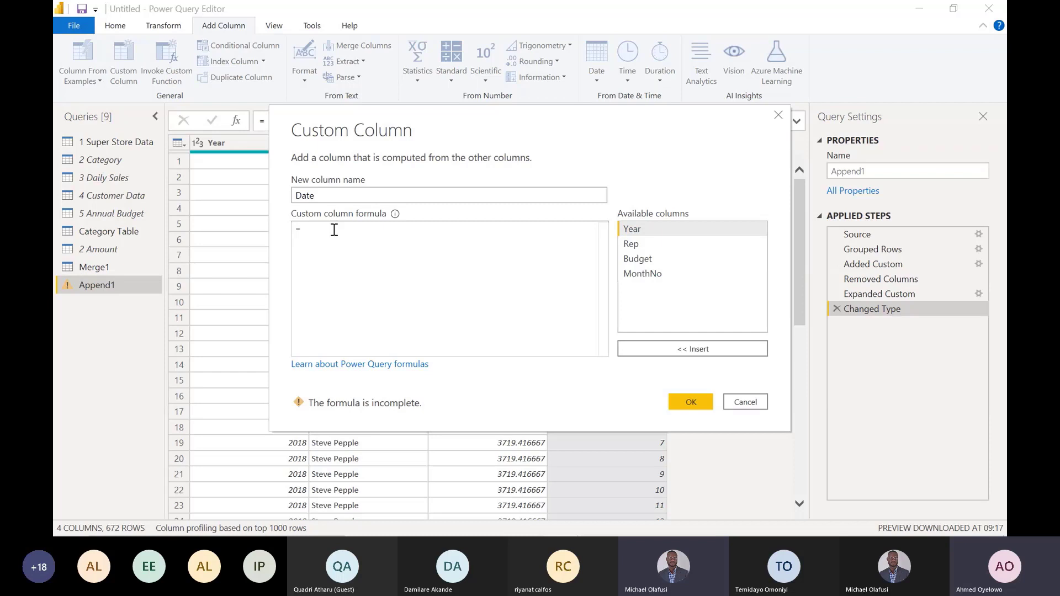
type("#da")
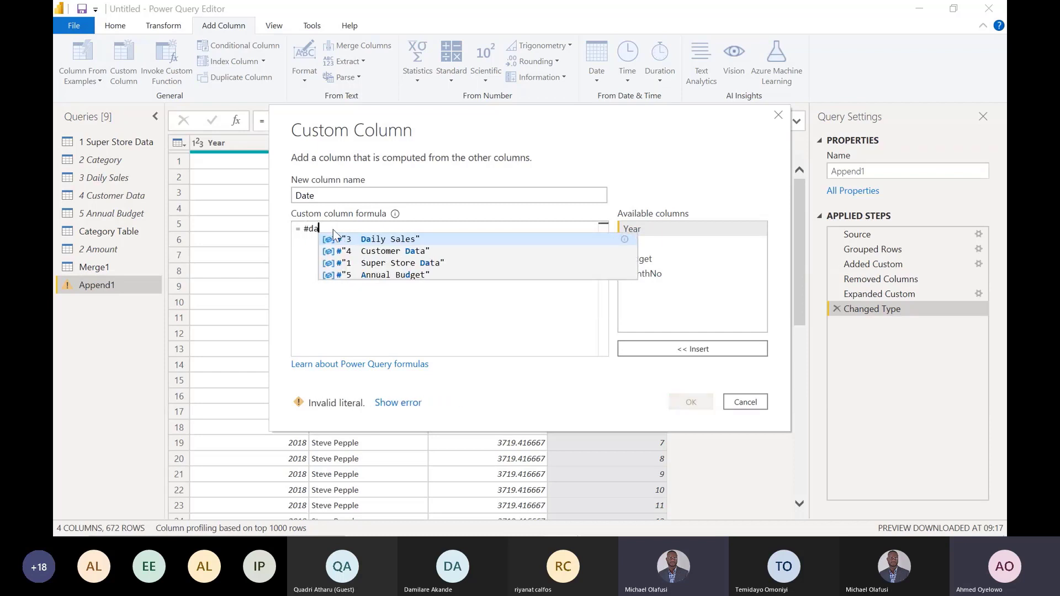
type("te)")
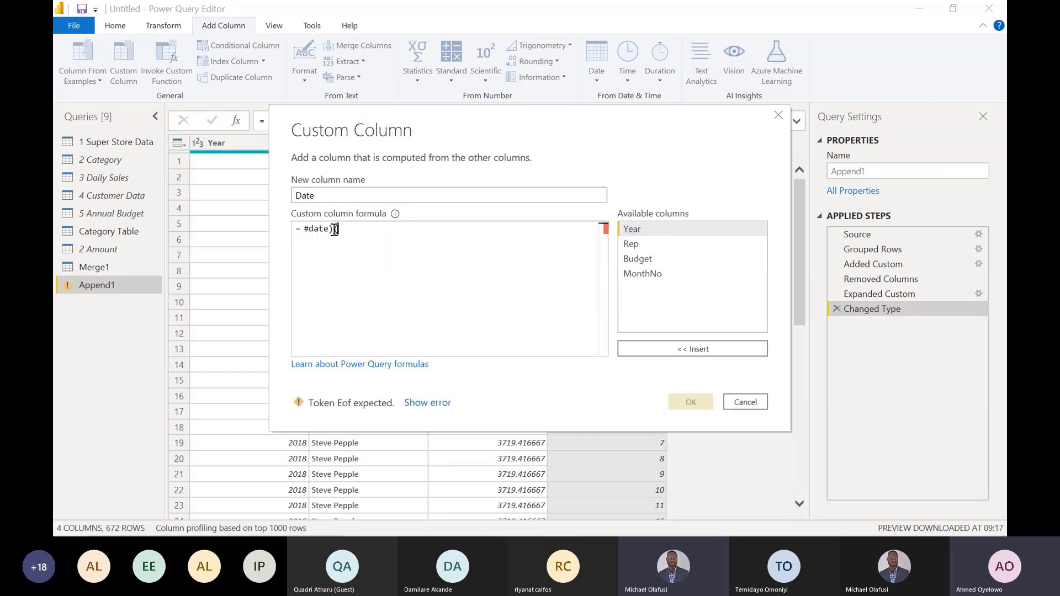
key("BackSpace")
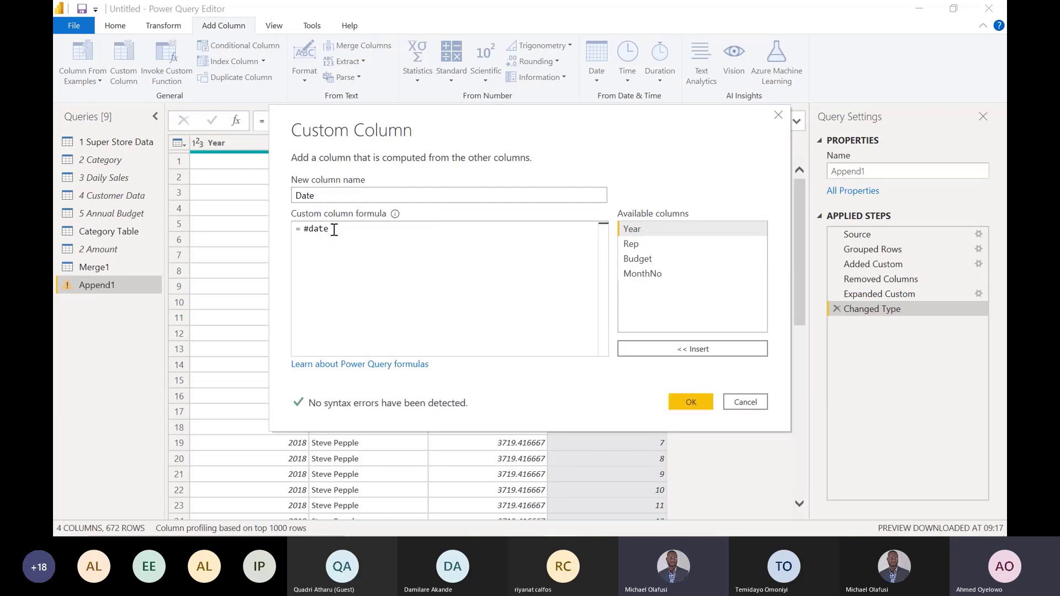
type("(")
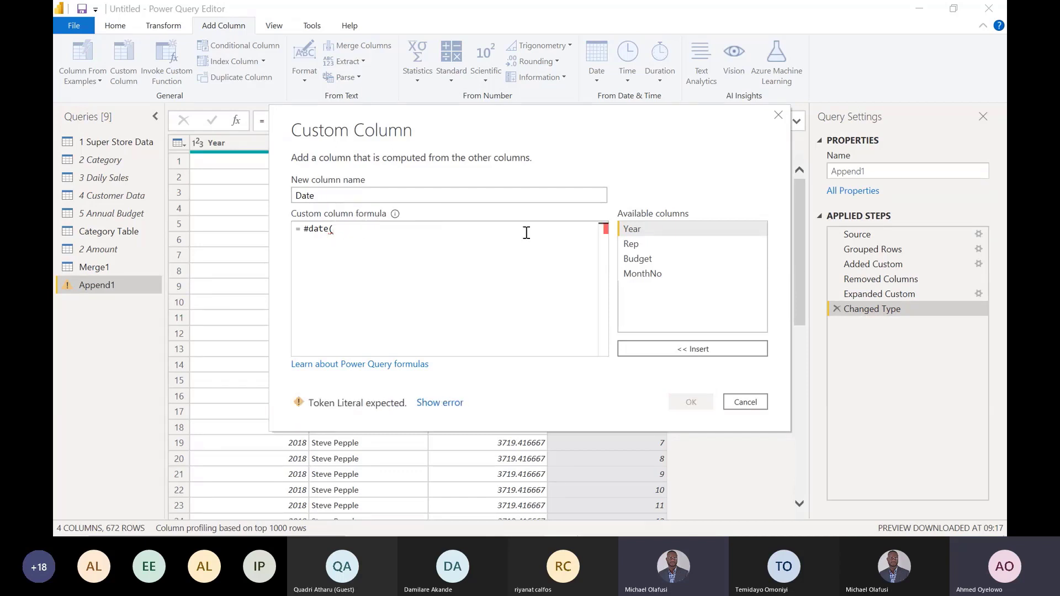
double_click(640, 232)
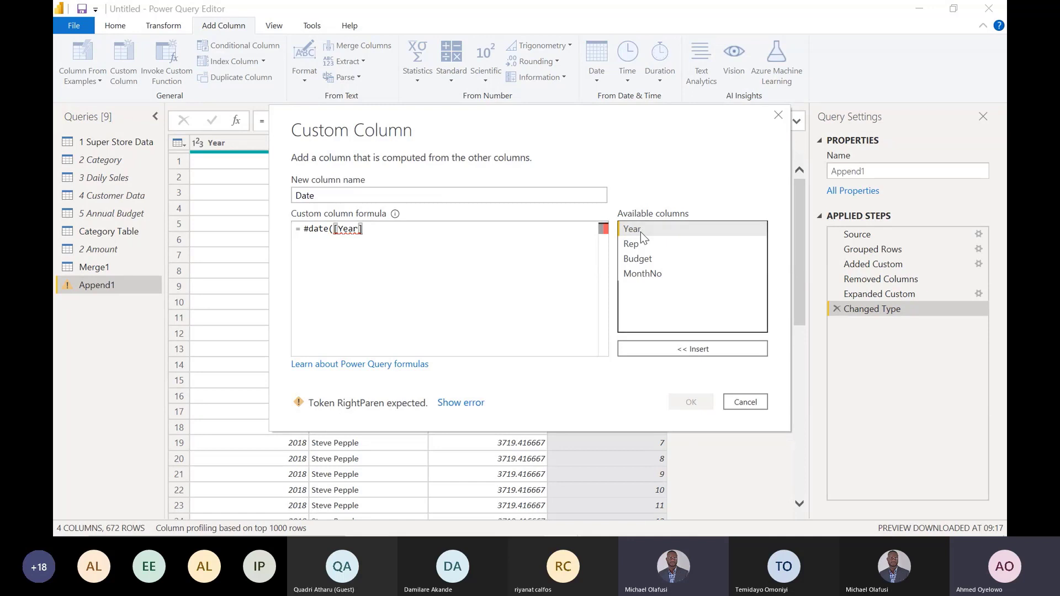
type(",")
double_click(646, 273)
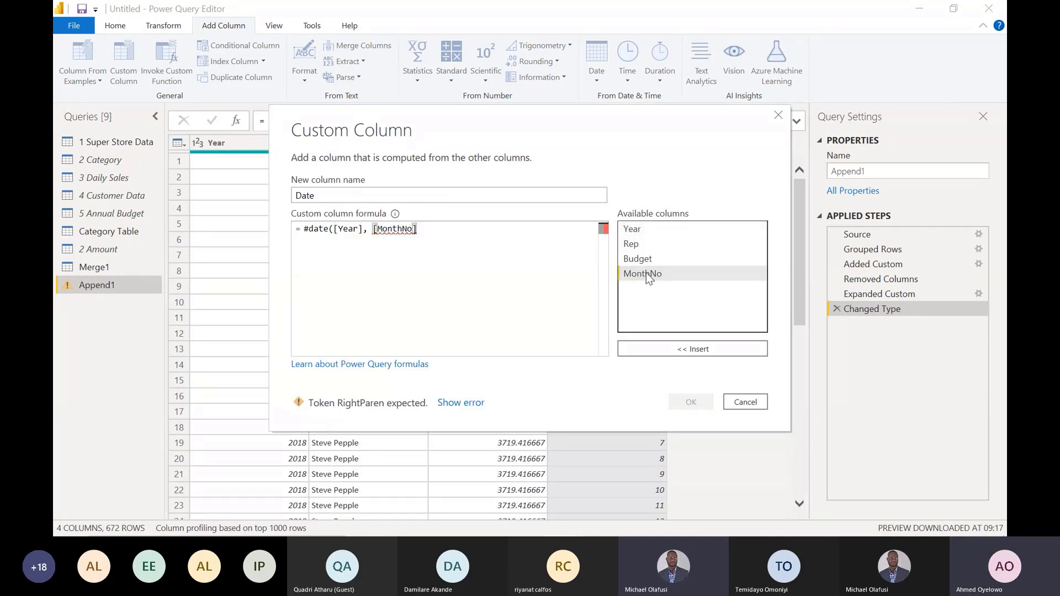
type(", ")
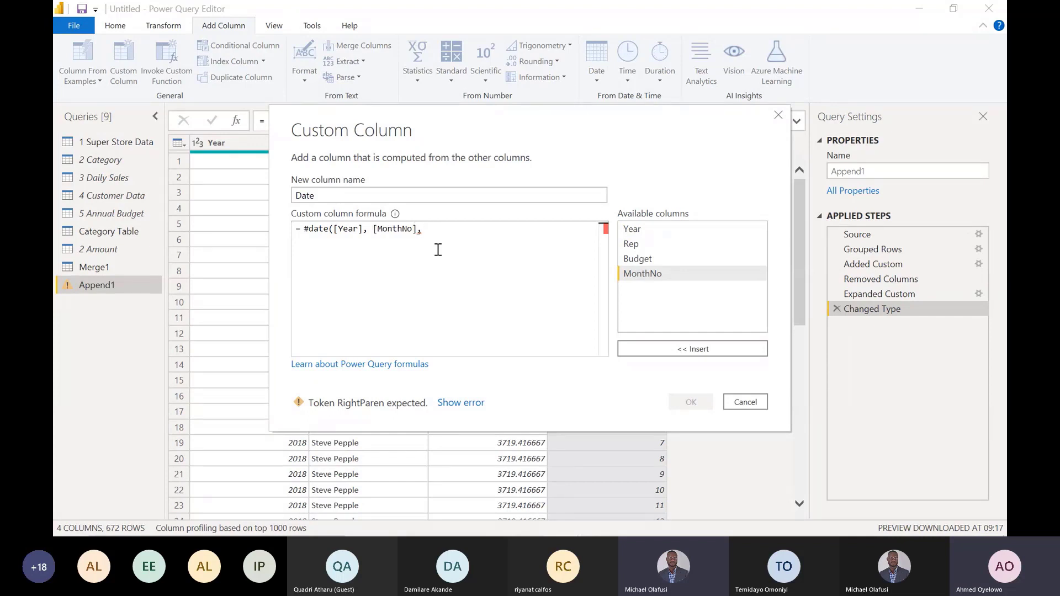
type("1)")
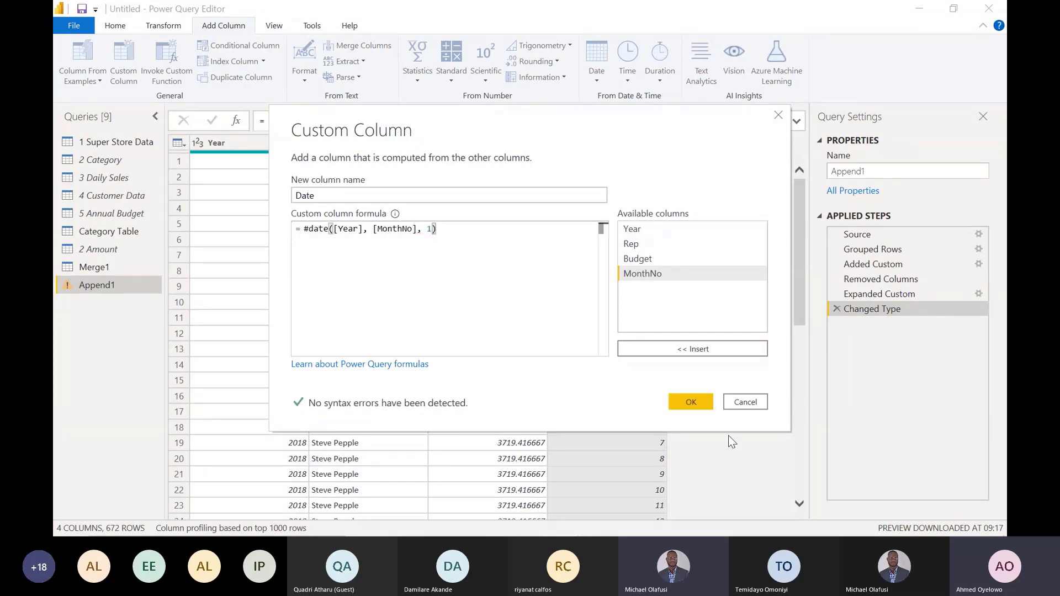
left_click(685, 397)
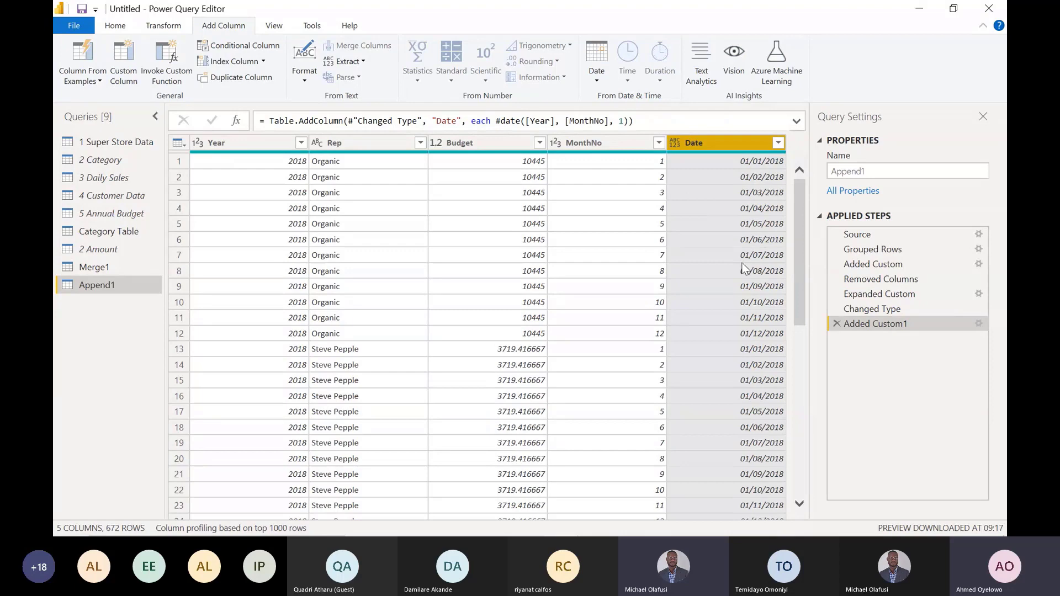
- Set the Date column's data type to Date and add a Name of Month column derived from it
left_click(676, 142)
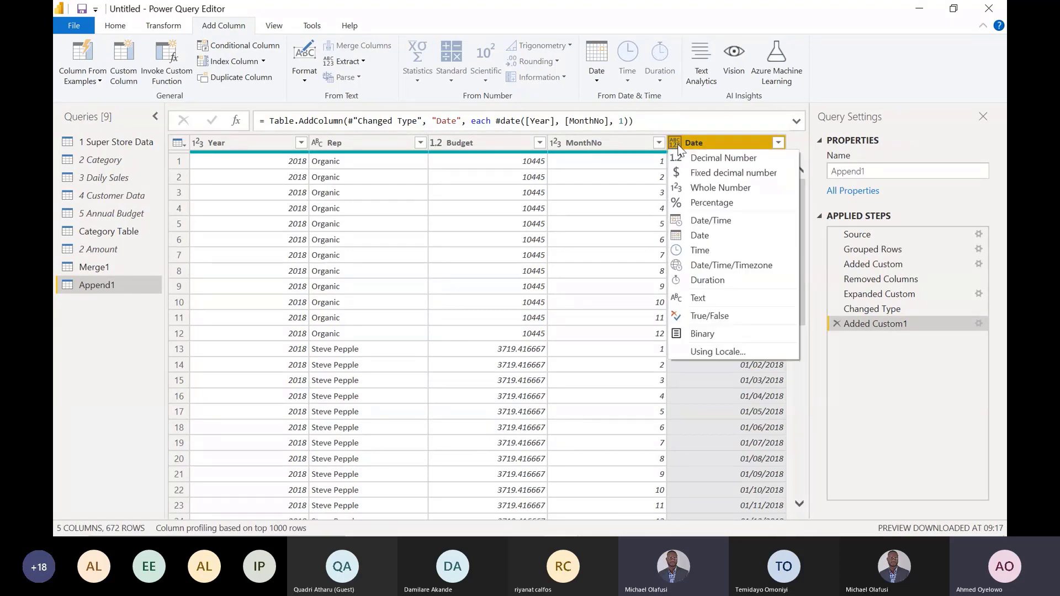
left_click(699, 235)
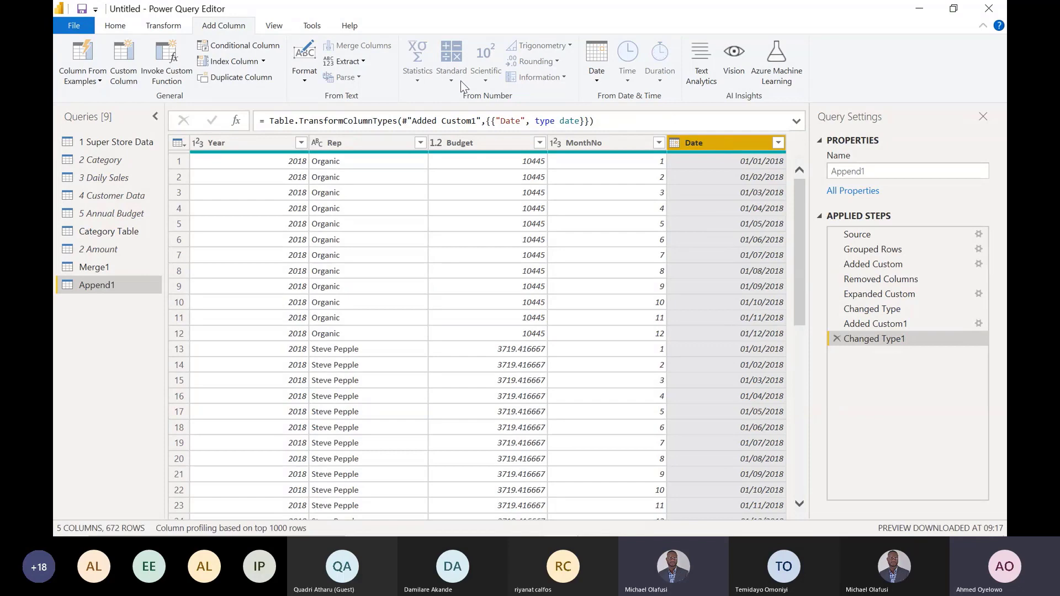
left_click(596, 83)
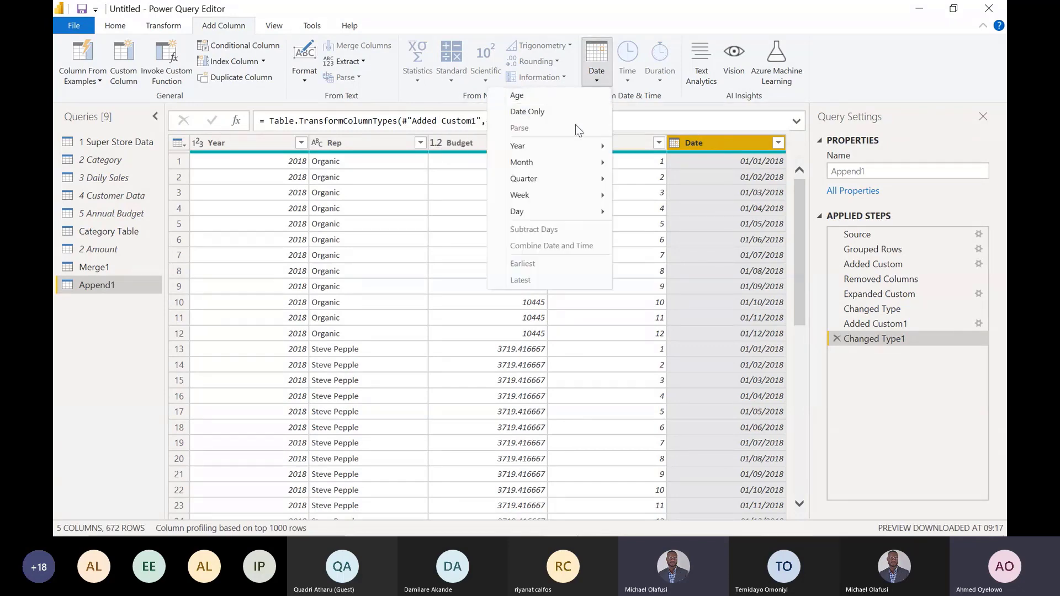
mouse_move(579, 163)
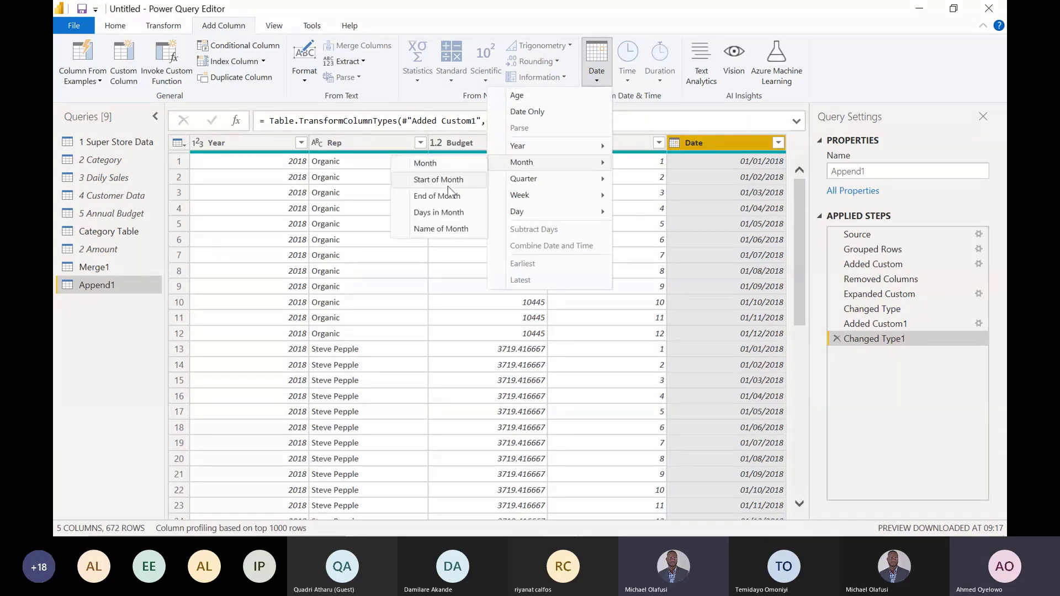
left_click(450, 228)
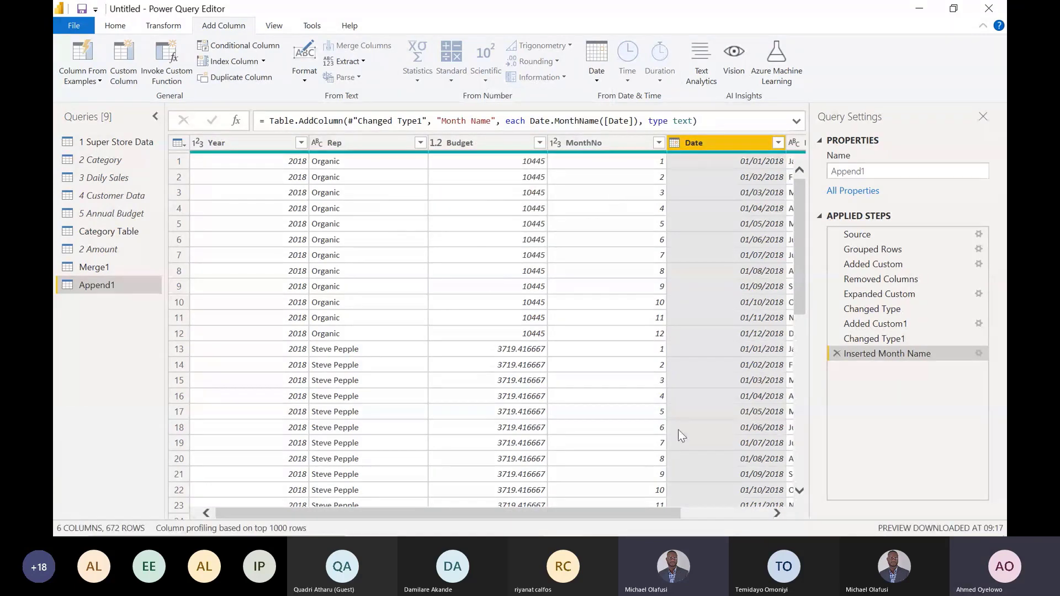
left_click_drag(674, 514, 750, 512)
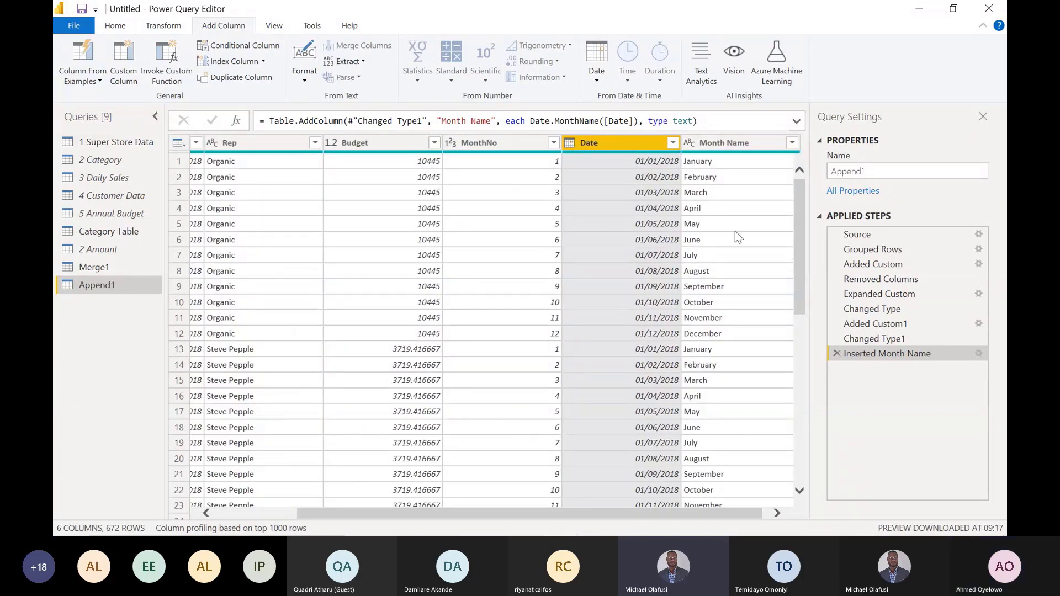
left_click(495, 144)
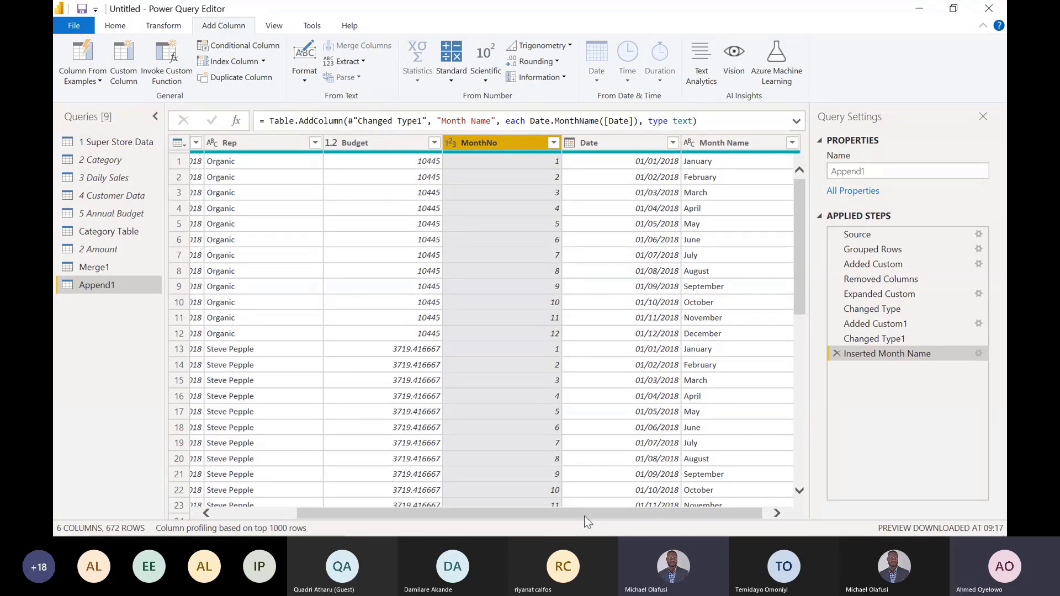
left_click_drag(584, 517, 458, 519)
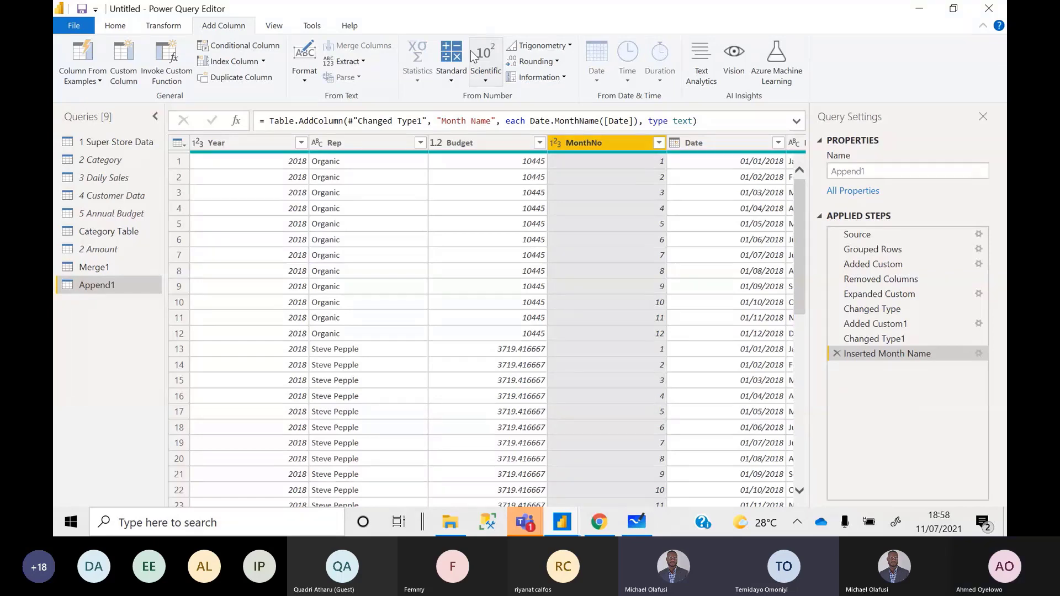
- Switch to the Microsoft Teams meeting window and stop sharing the screen
mouse_move(524, 523)
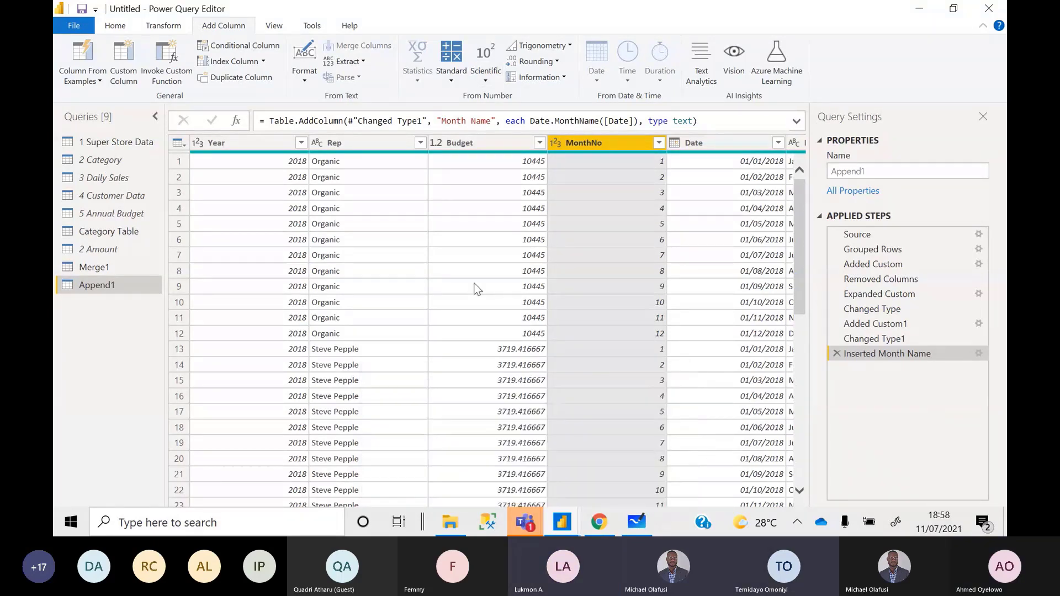
key("alt+Tab")
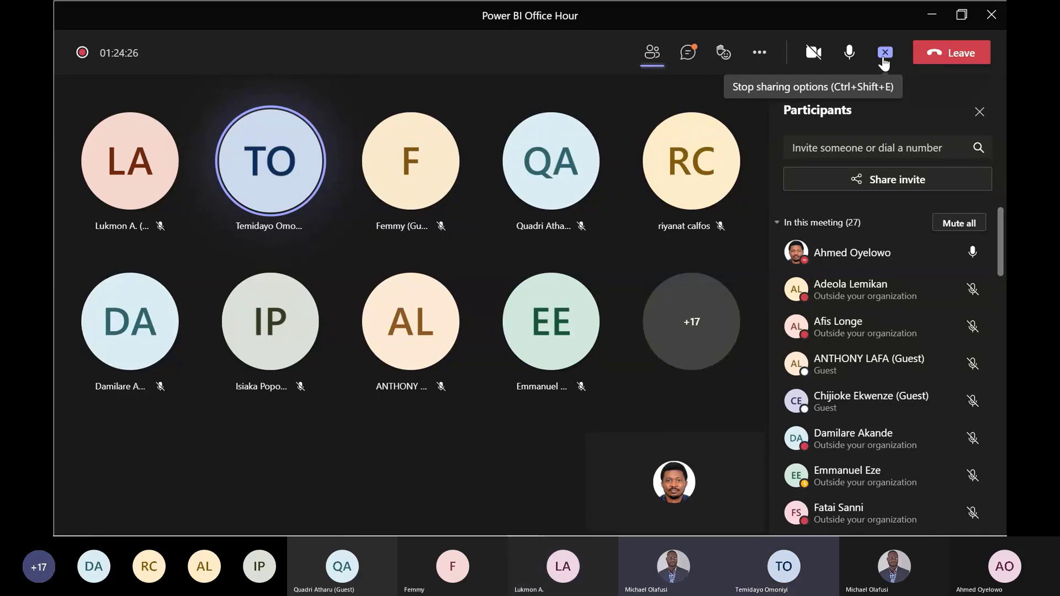
left_click(882, 58)
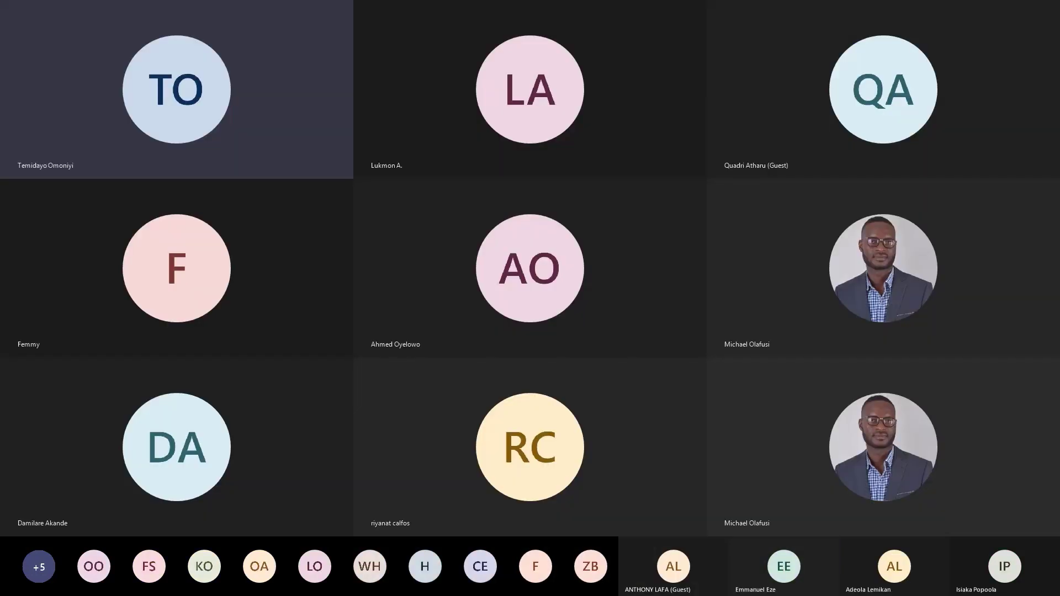